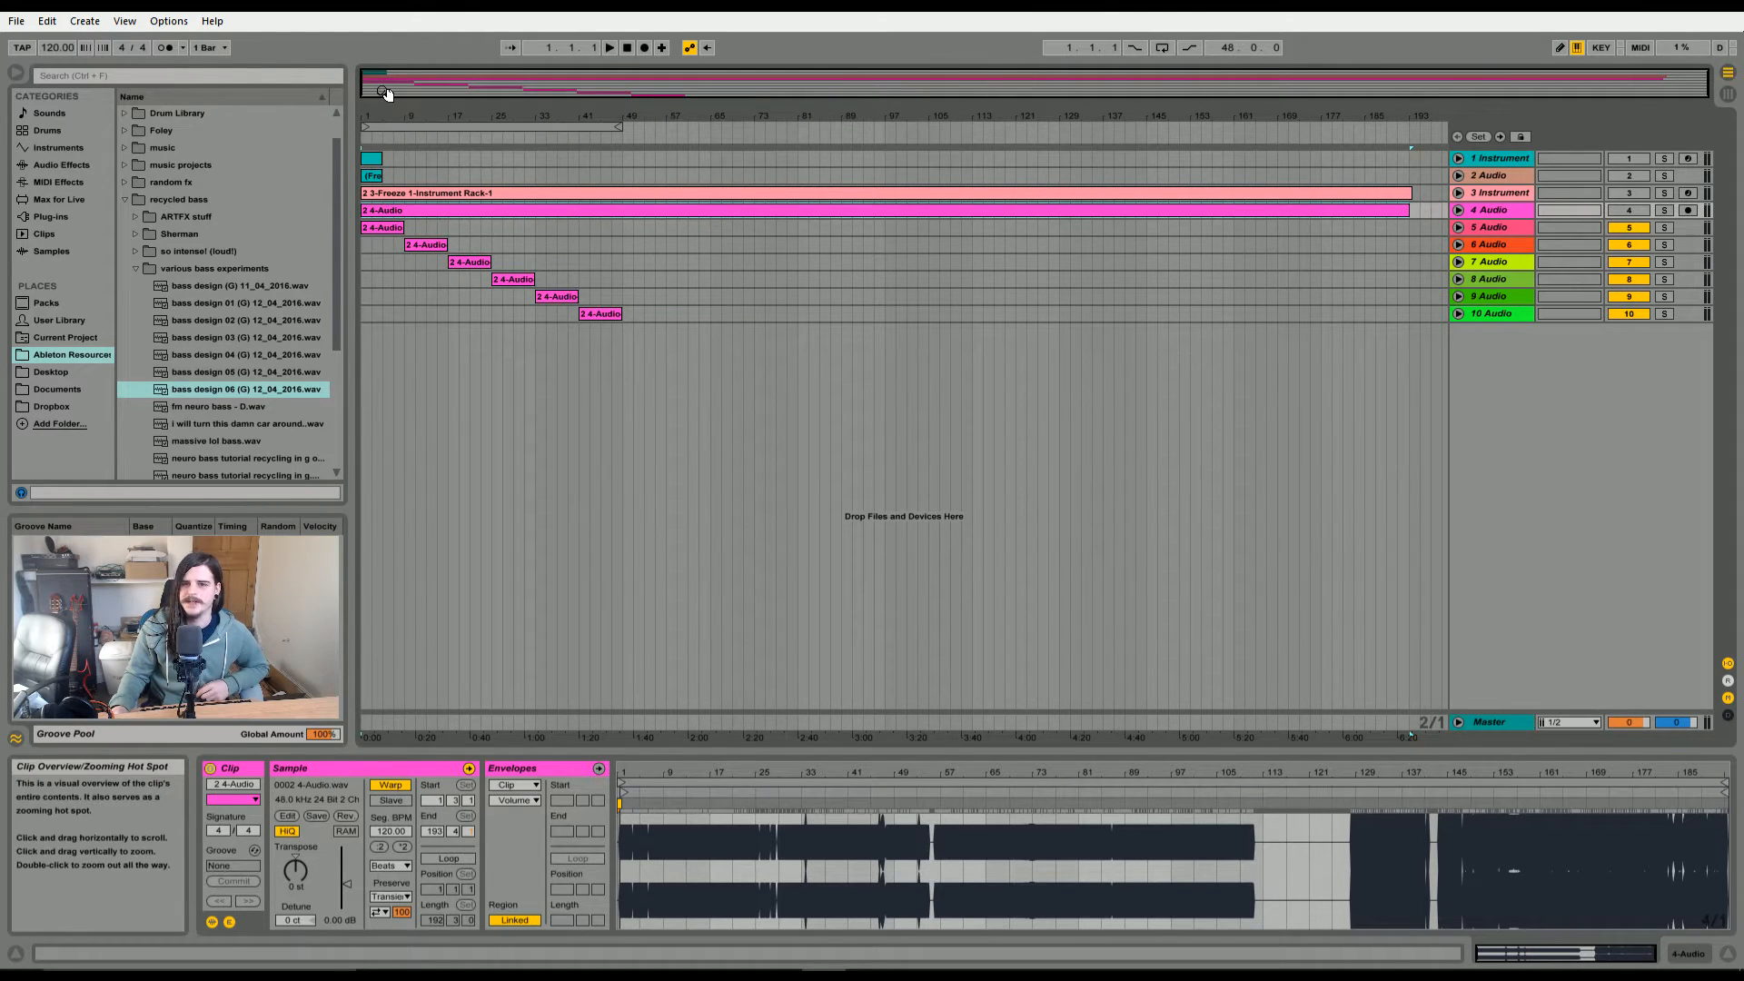
- Unfold the 3 Instrument track and inspect its long MIDI clip
drag(389, 83, 393, 102)
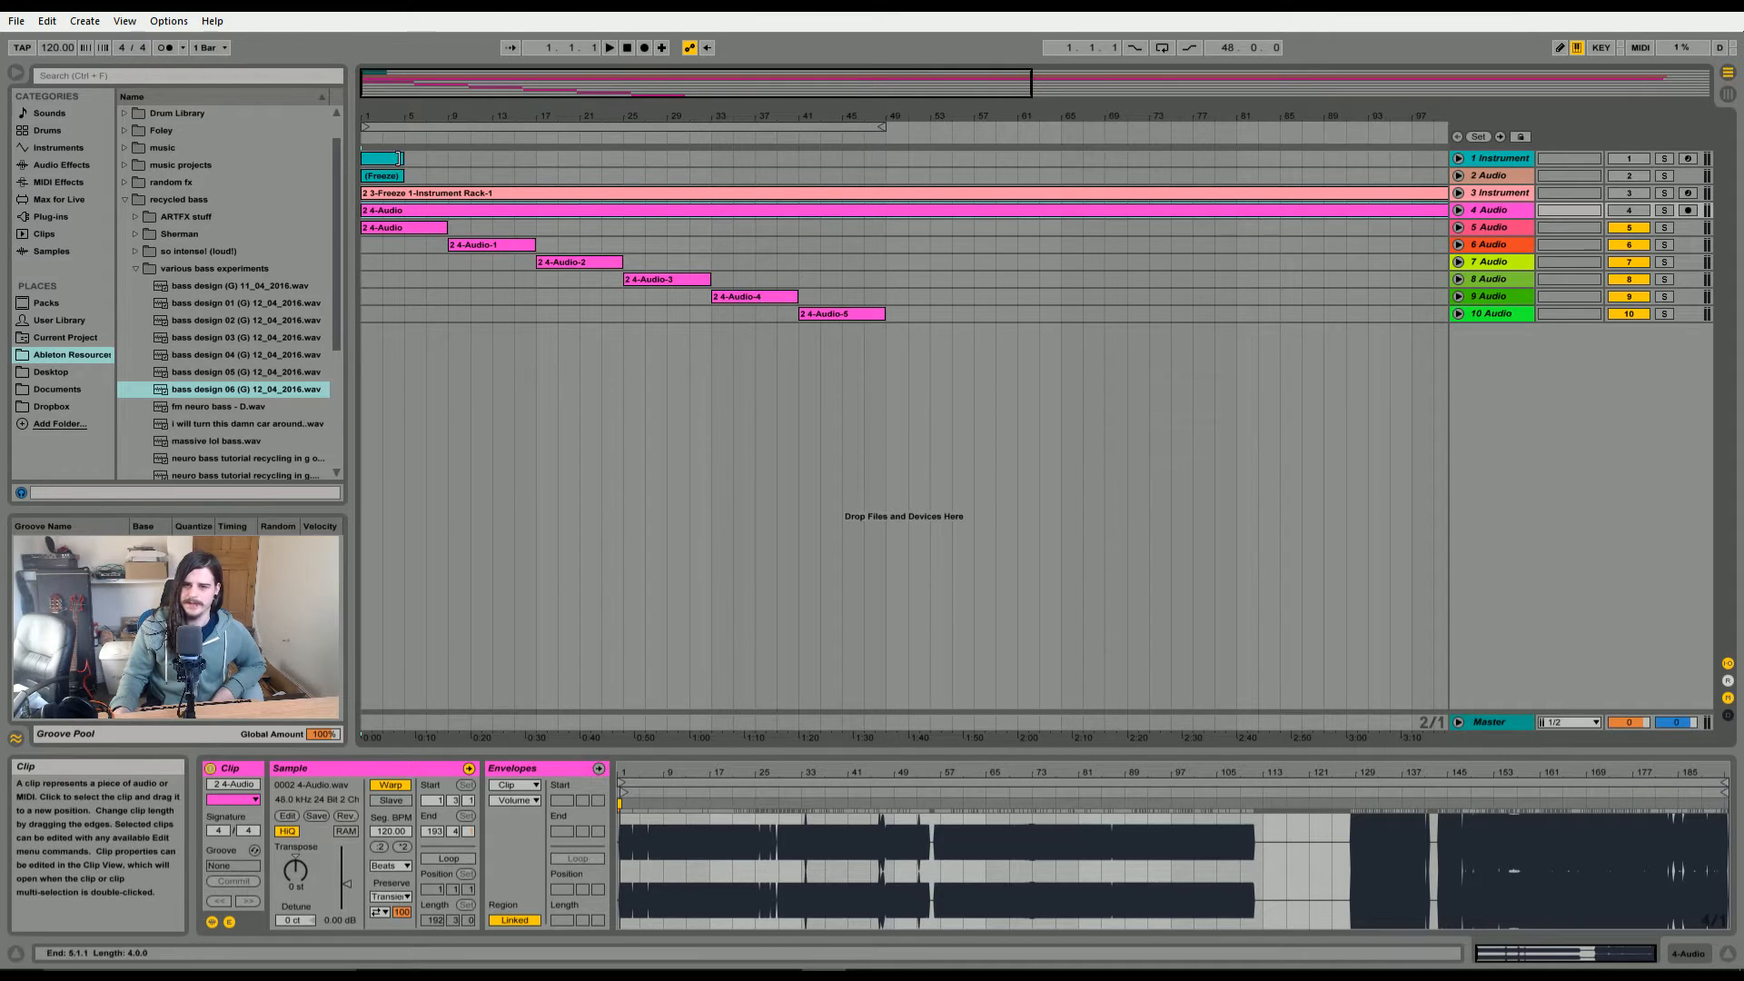
double_click(528, 89)
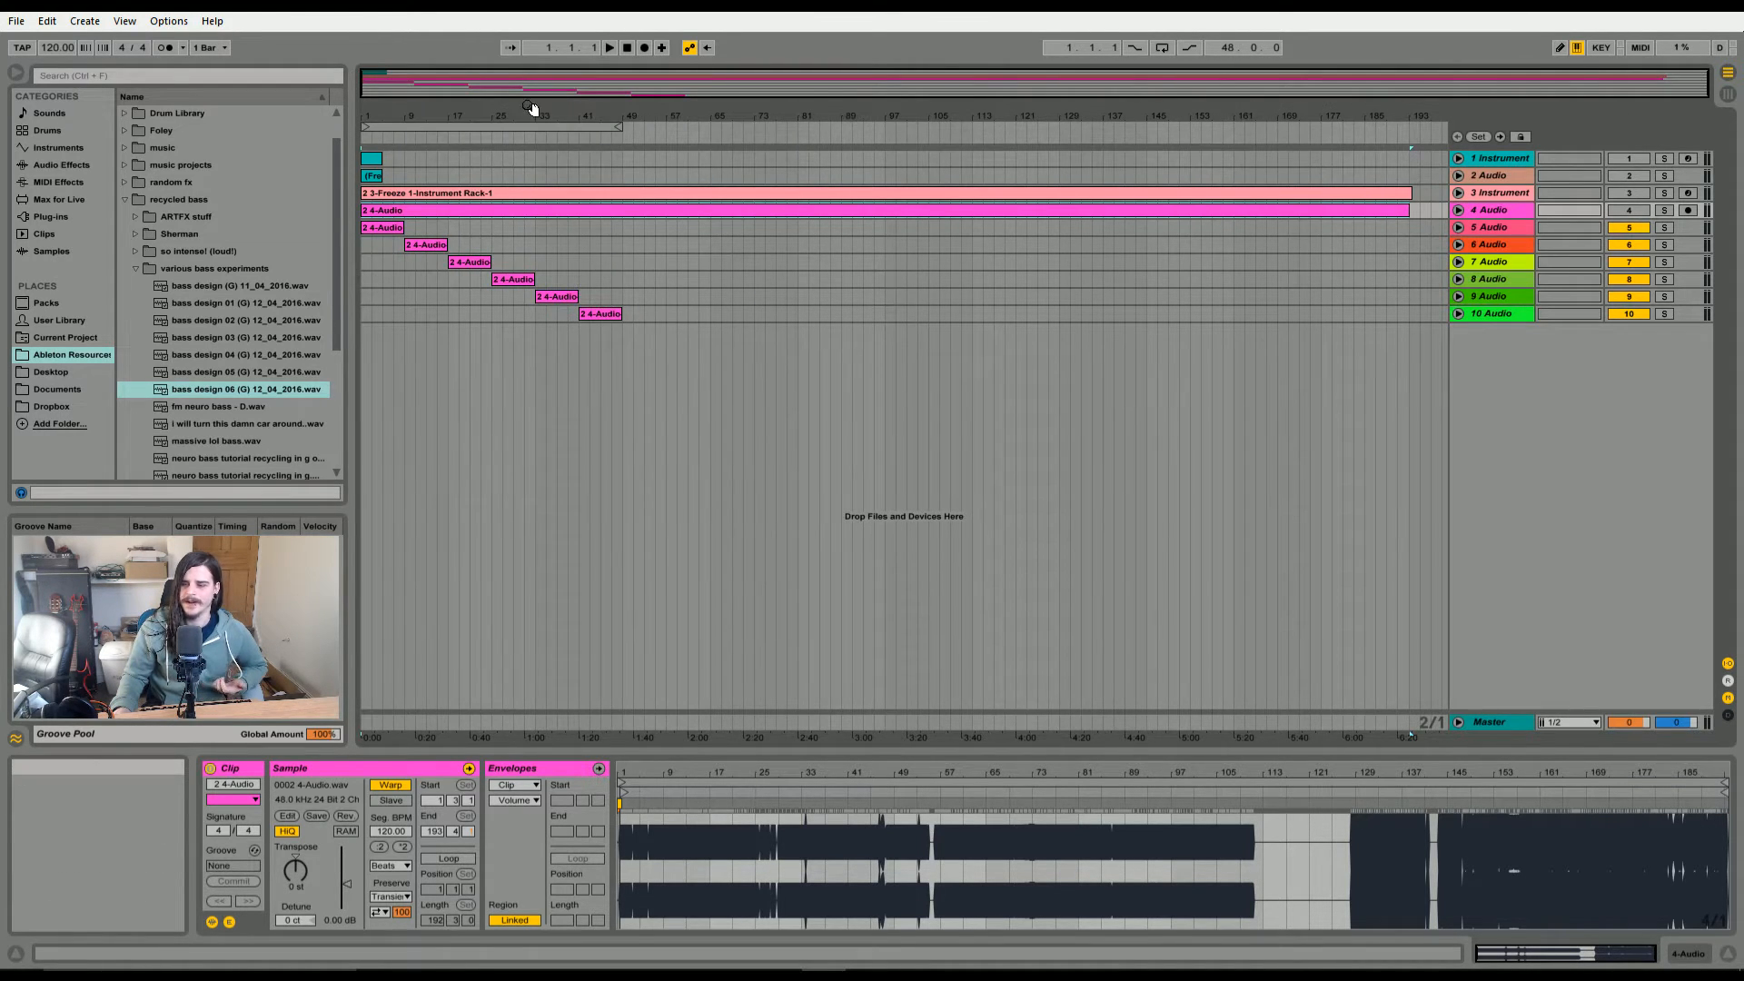
click(1459, 193)
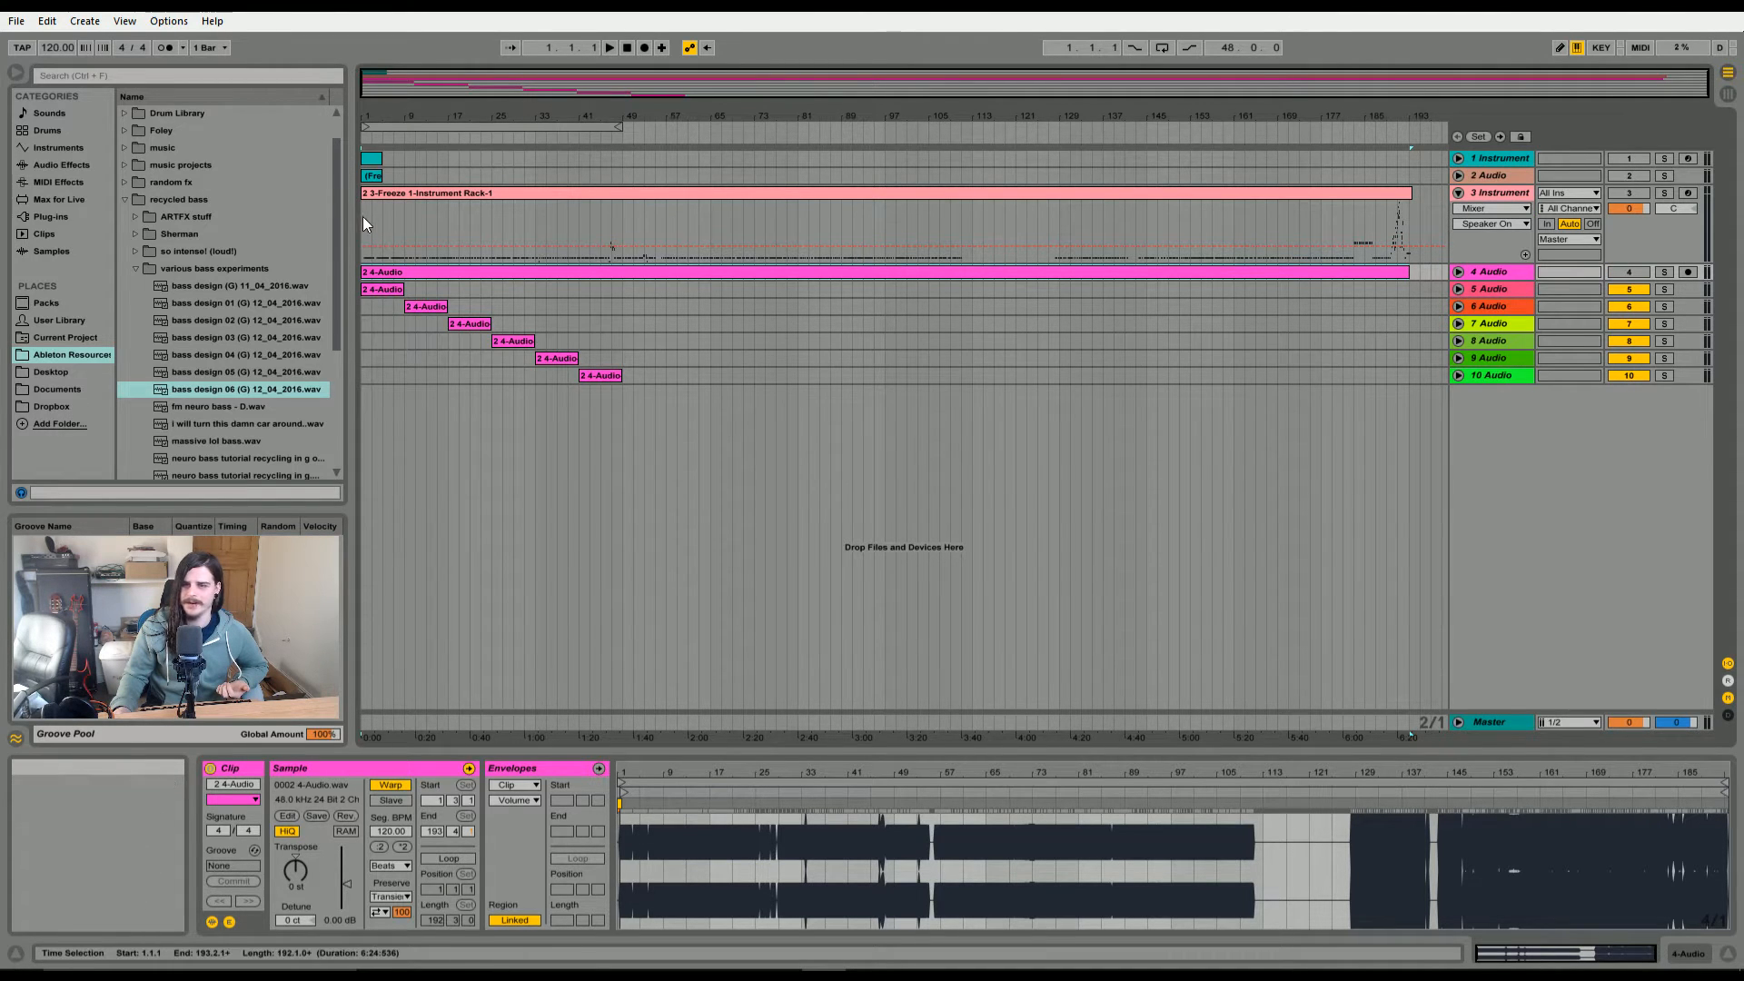
drag(363, 216, 1415, 205)
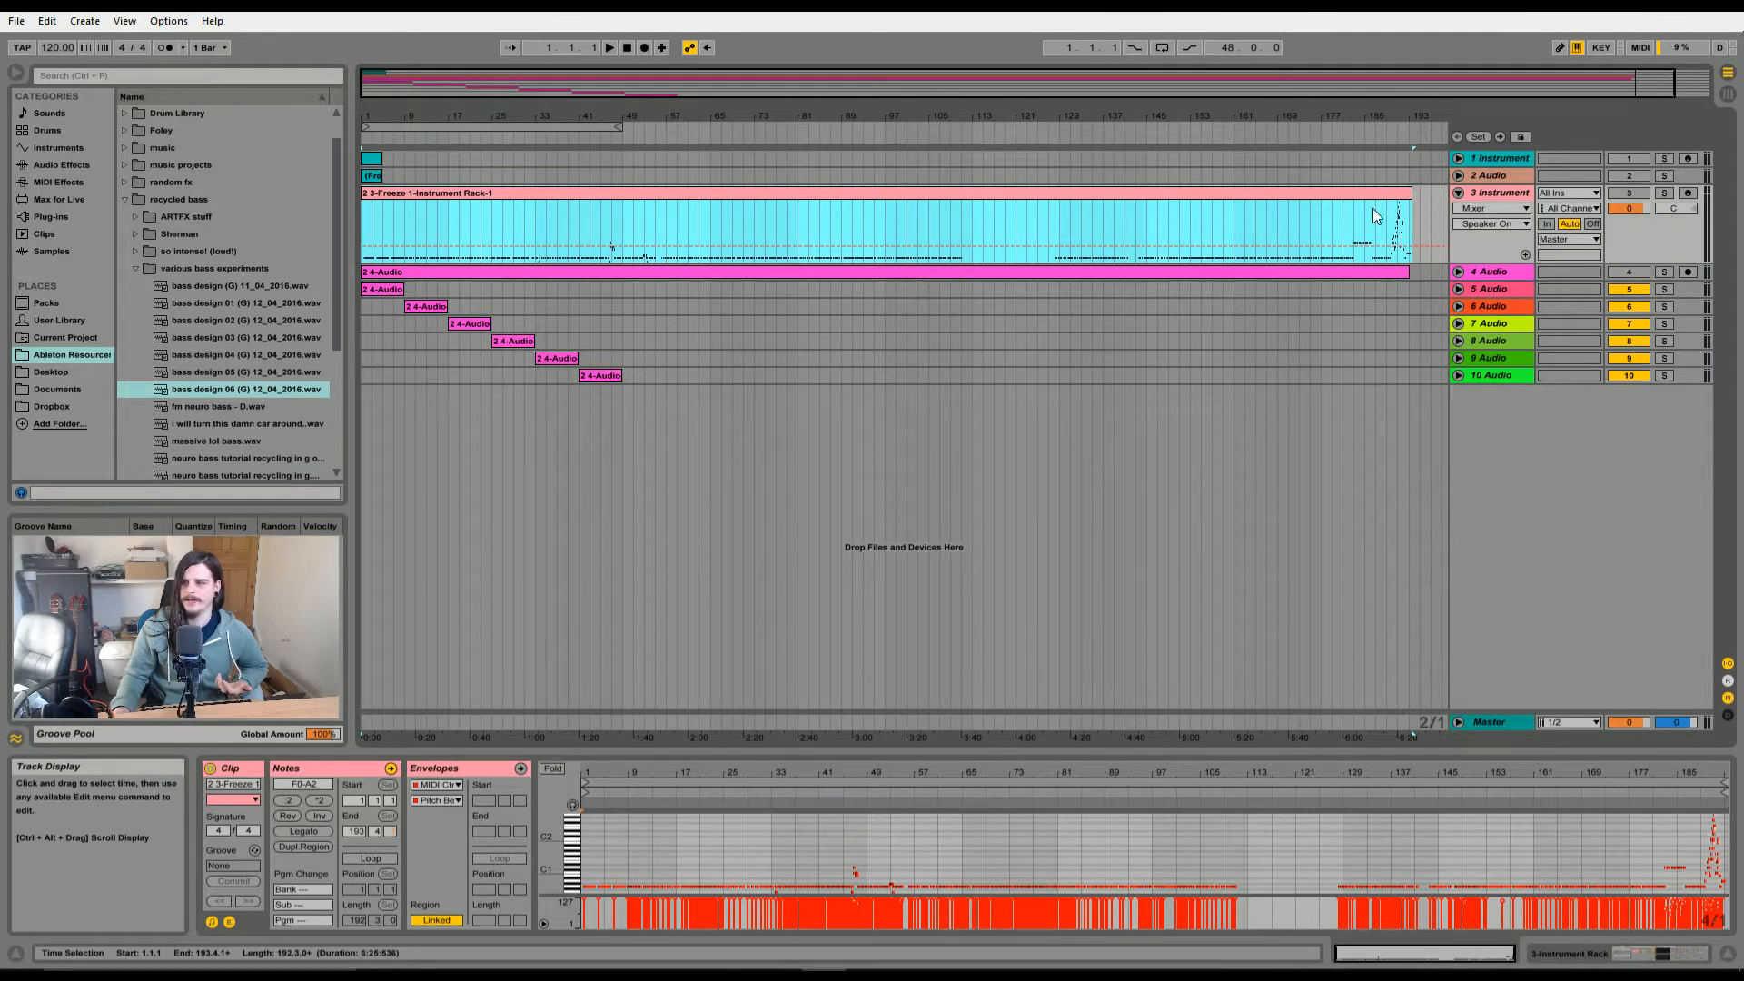
click(1083, 243)
click(1101, 242)
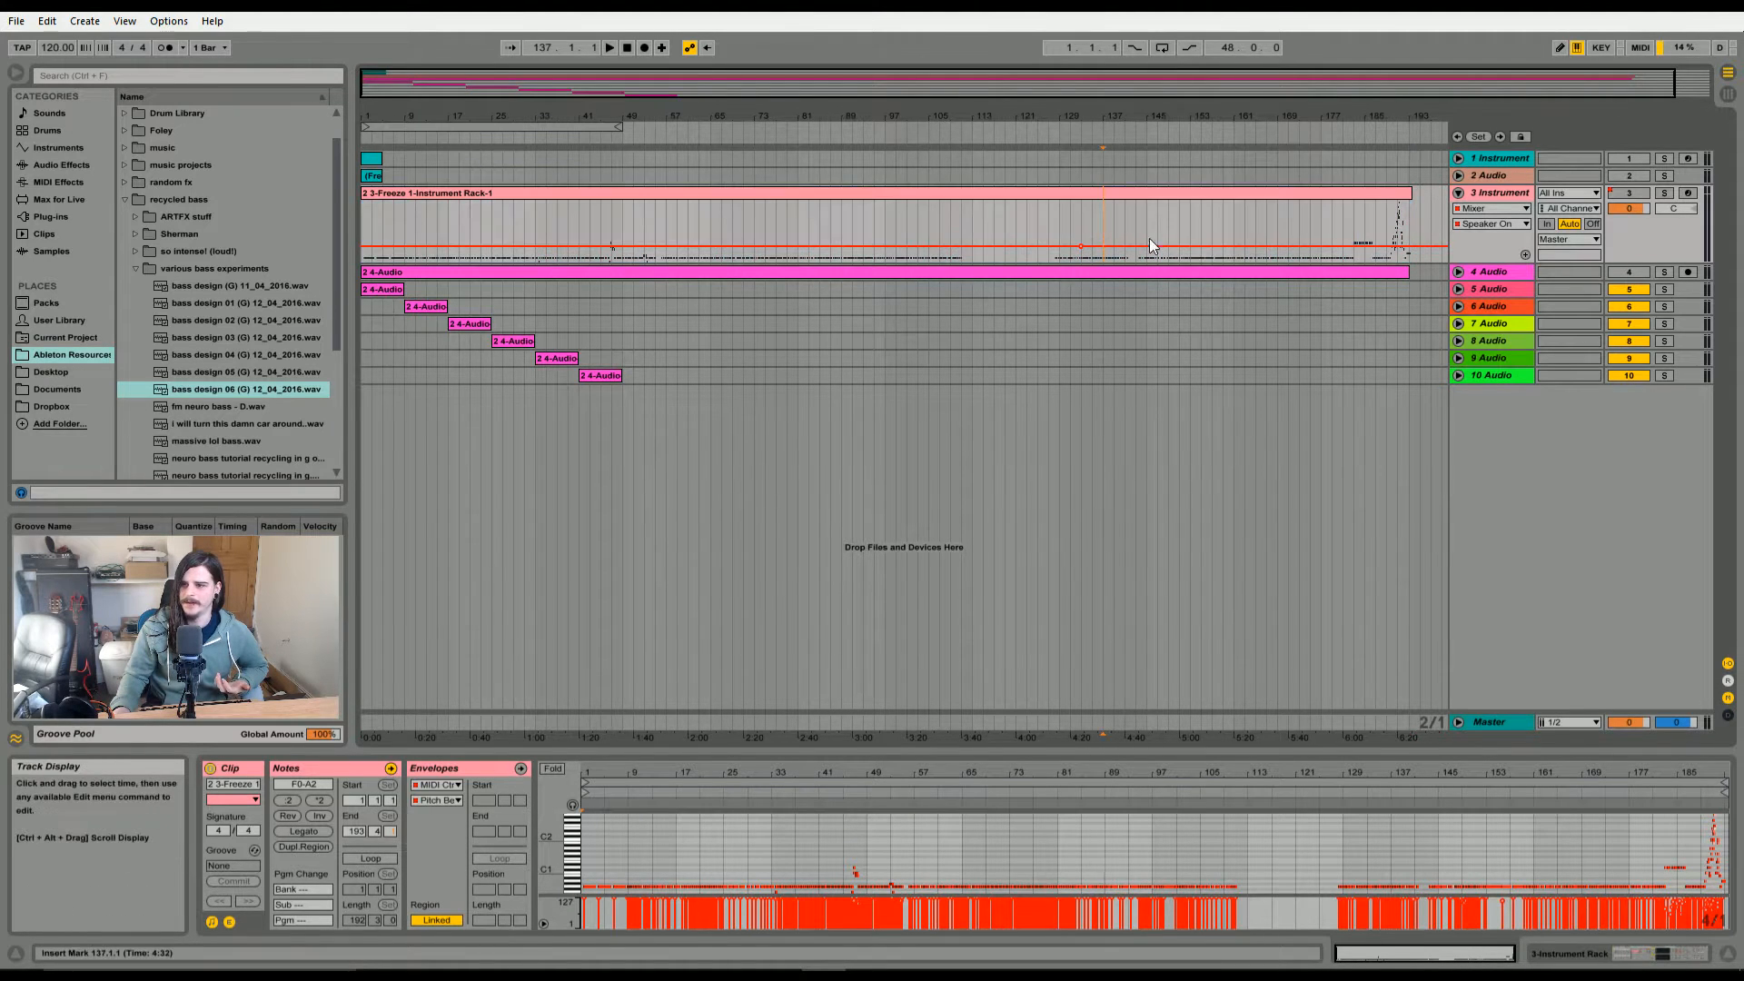
- Unfold the 4 Audio track and inspect the waveform of its long recording
click(1458, 272)
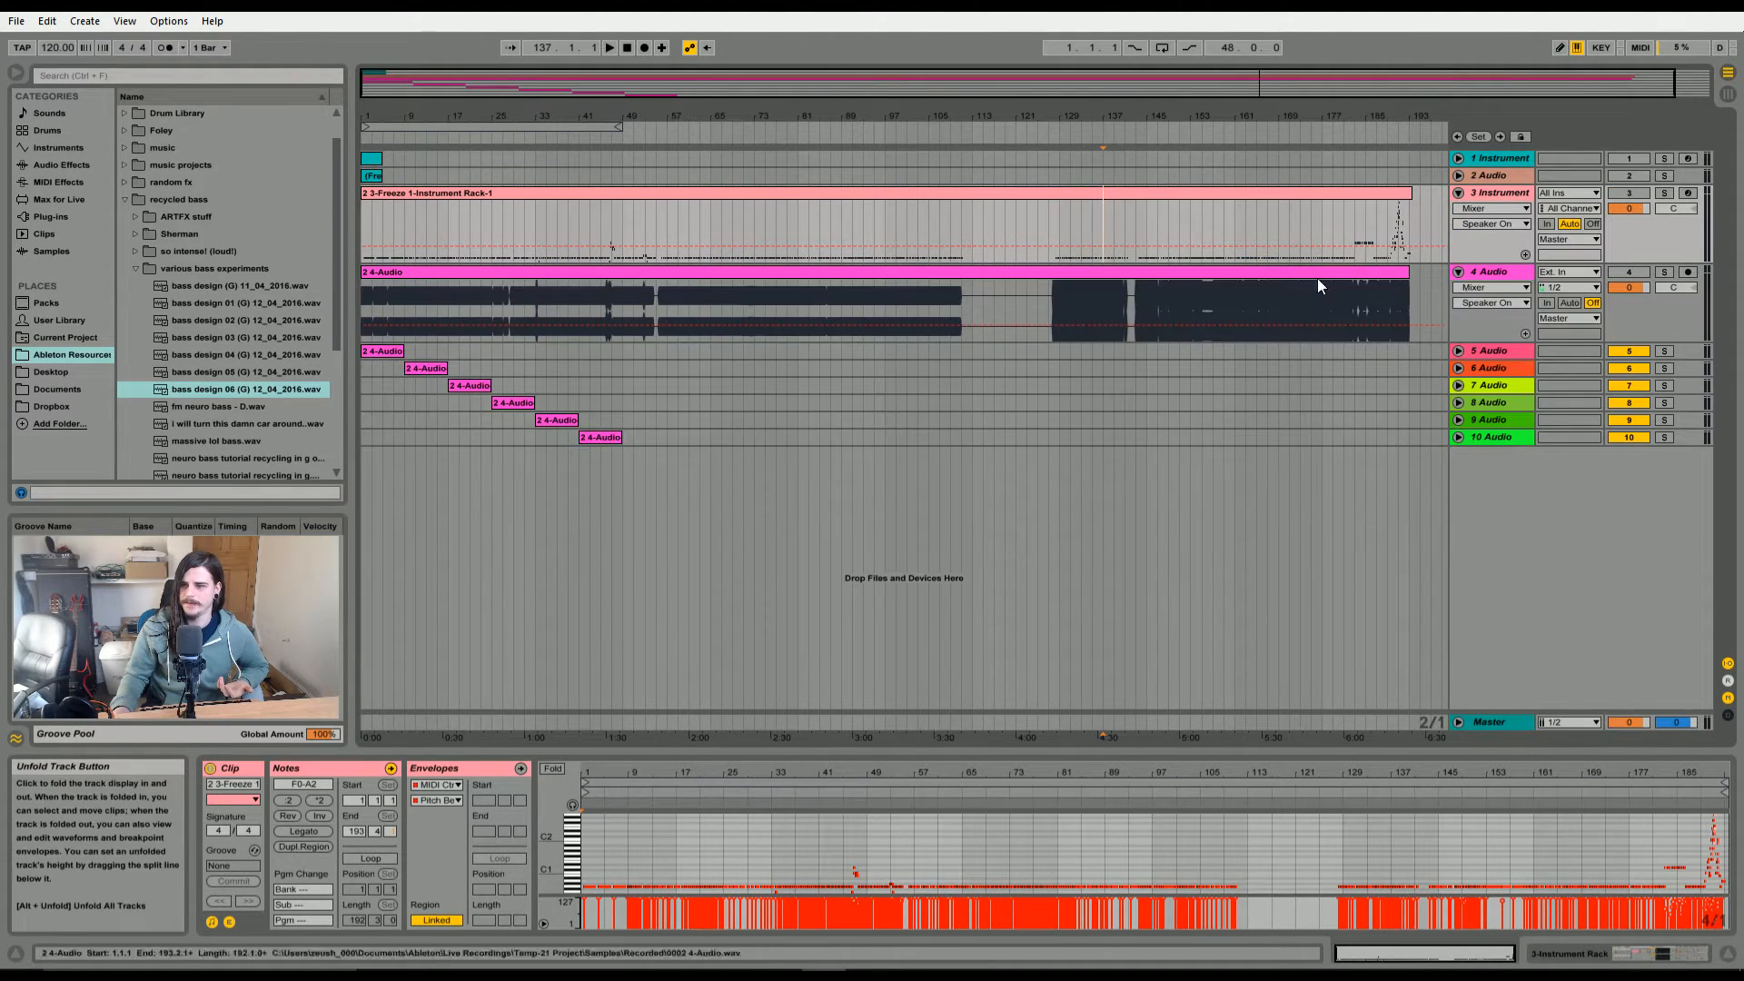
drag(390, 304, 1353, 324)
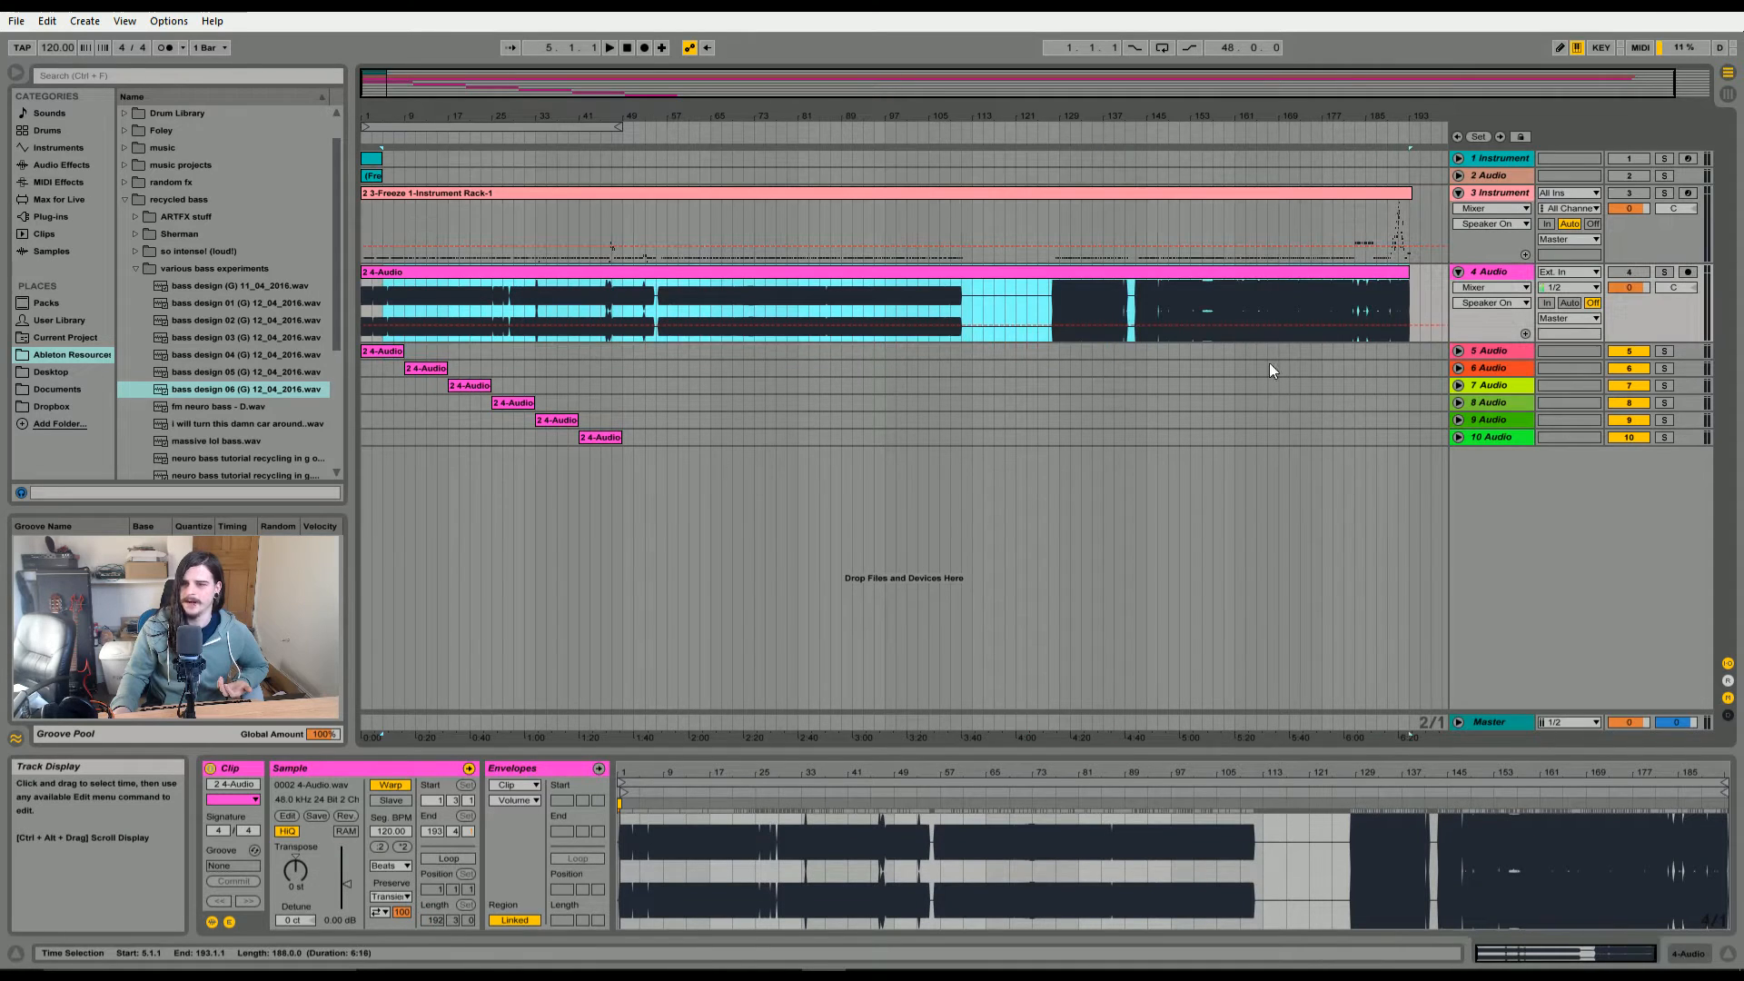
click(1143, 363)
- Check the short clips on the 5, 7, 8, 9 and 10 Audio tracks by unfolding and refolding each track in turn
click(1460, 351)
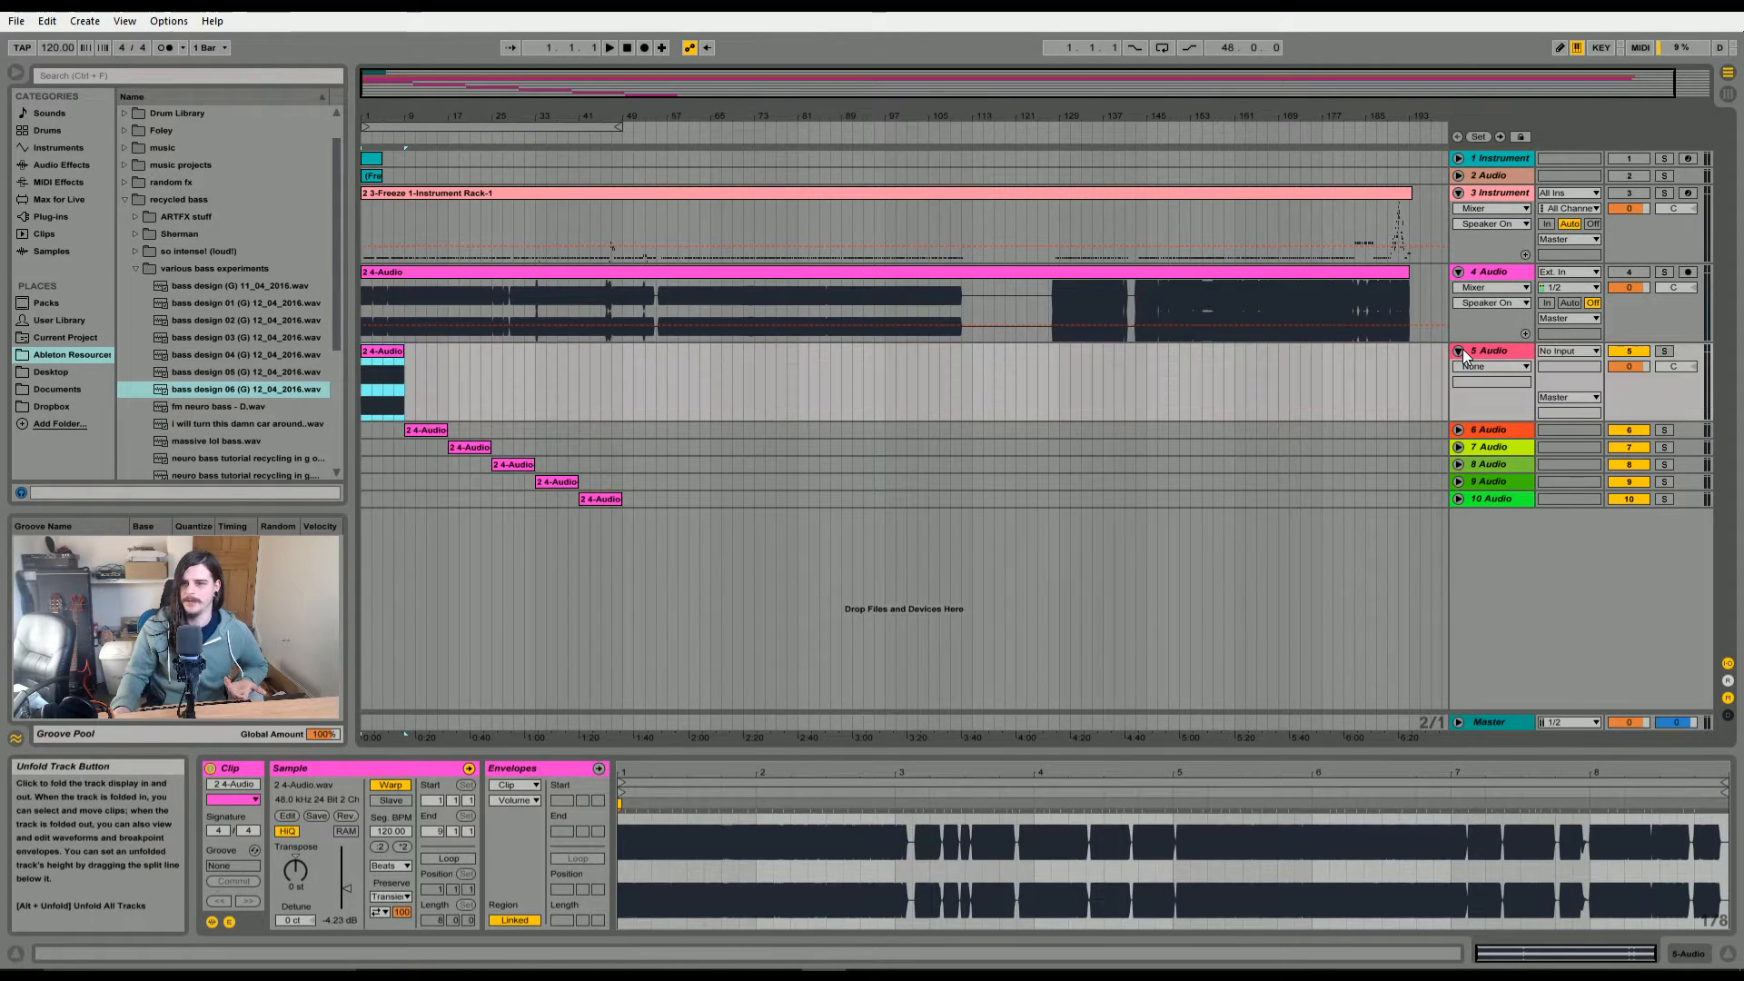
click(1460, 351)
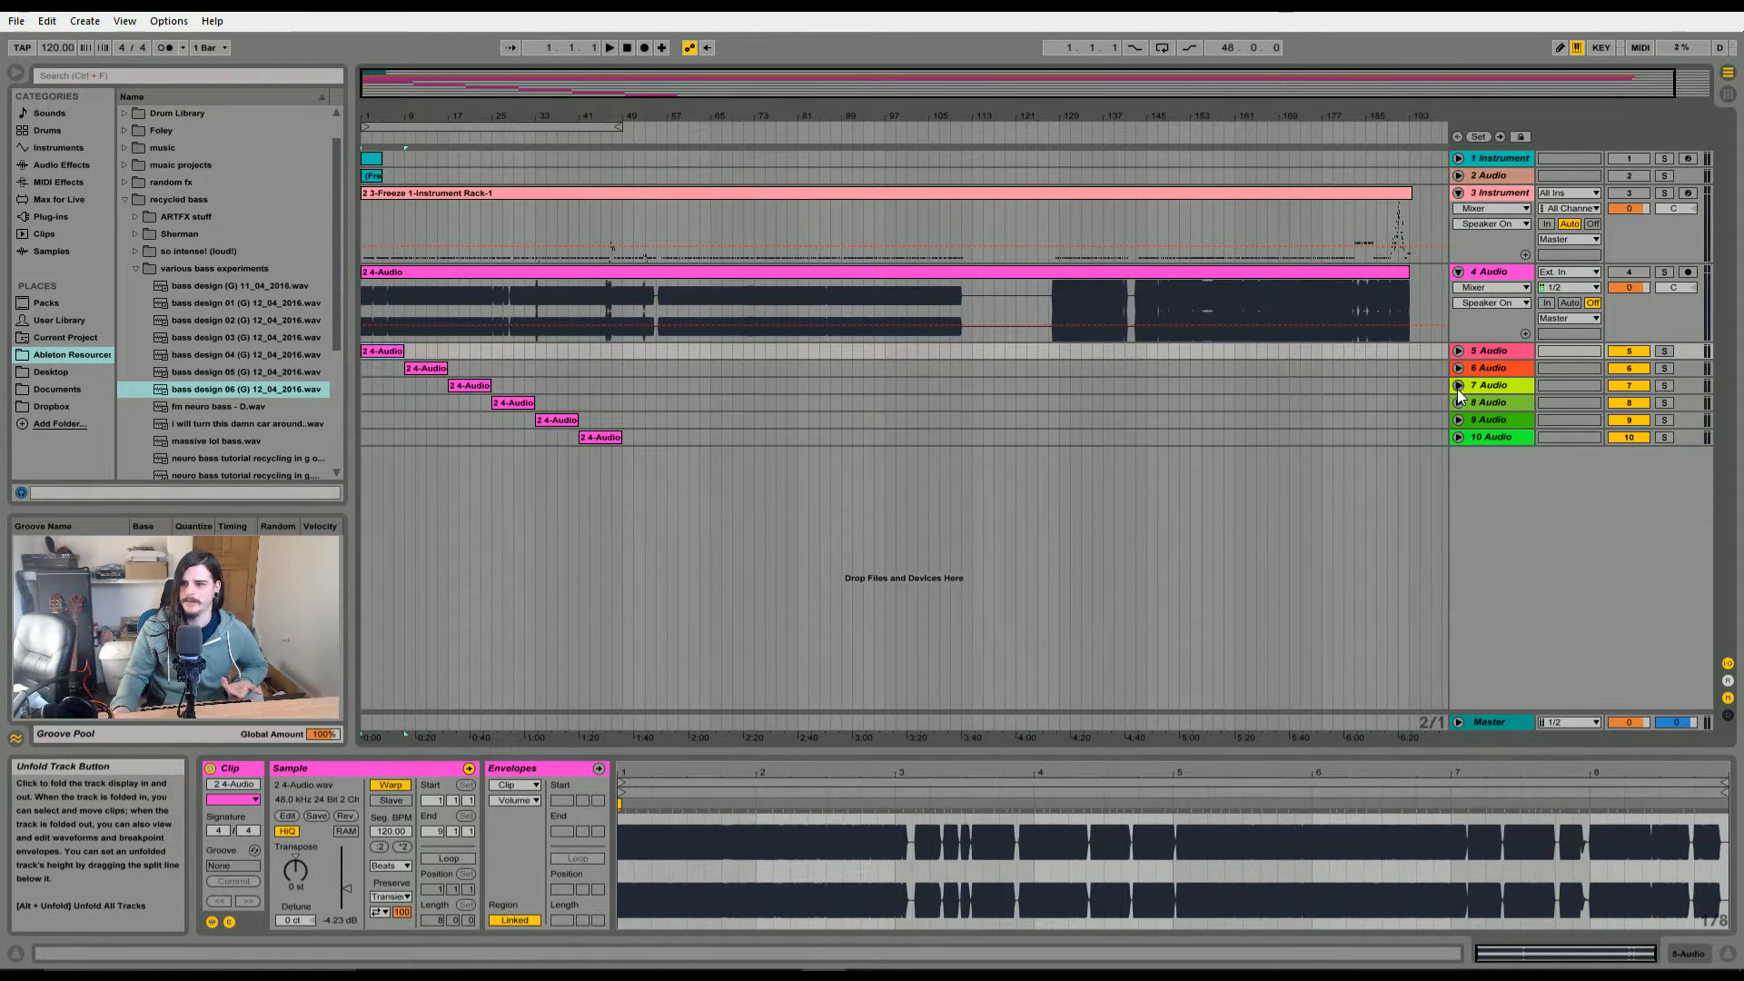
click(1458, 385)
click(1457, 385)
click(1457, 402)
click(1457, 402)
click(1458, 419)
click(1458, 420)
click(1458, 437)
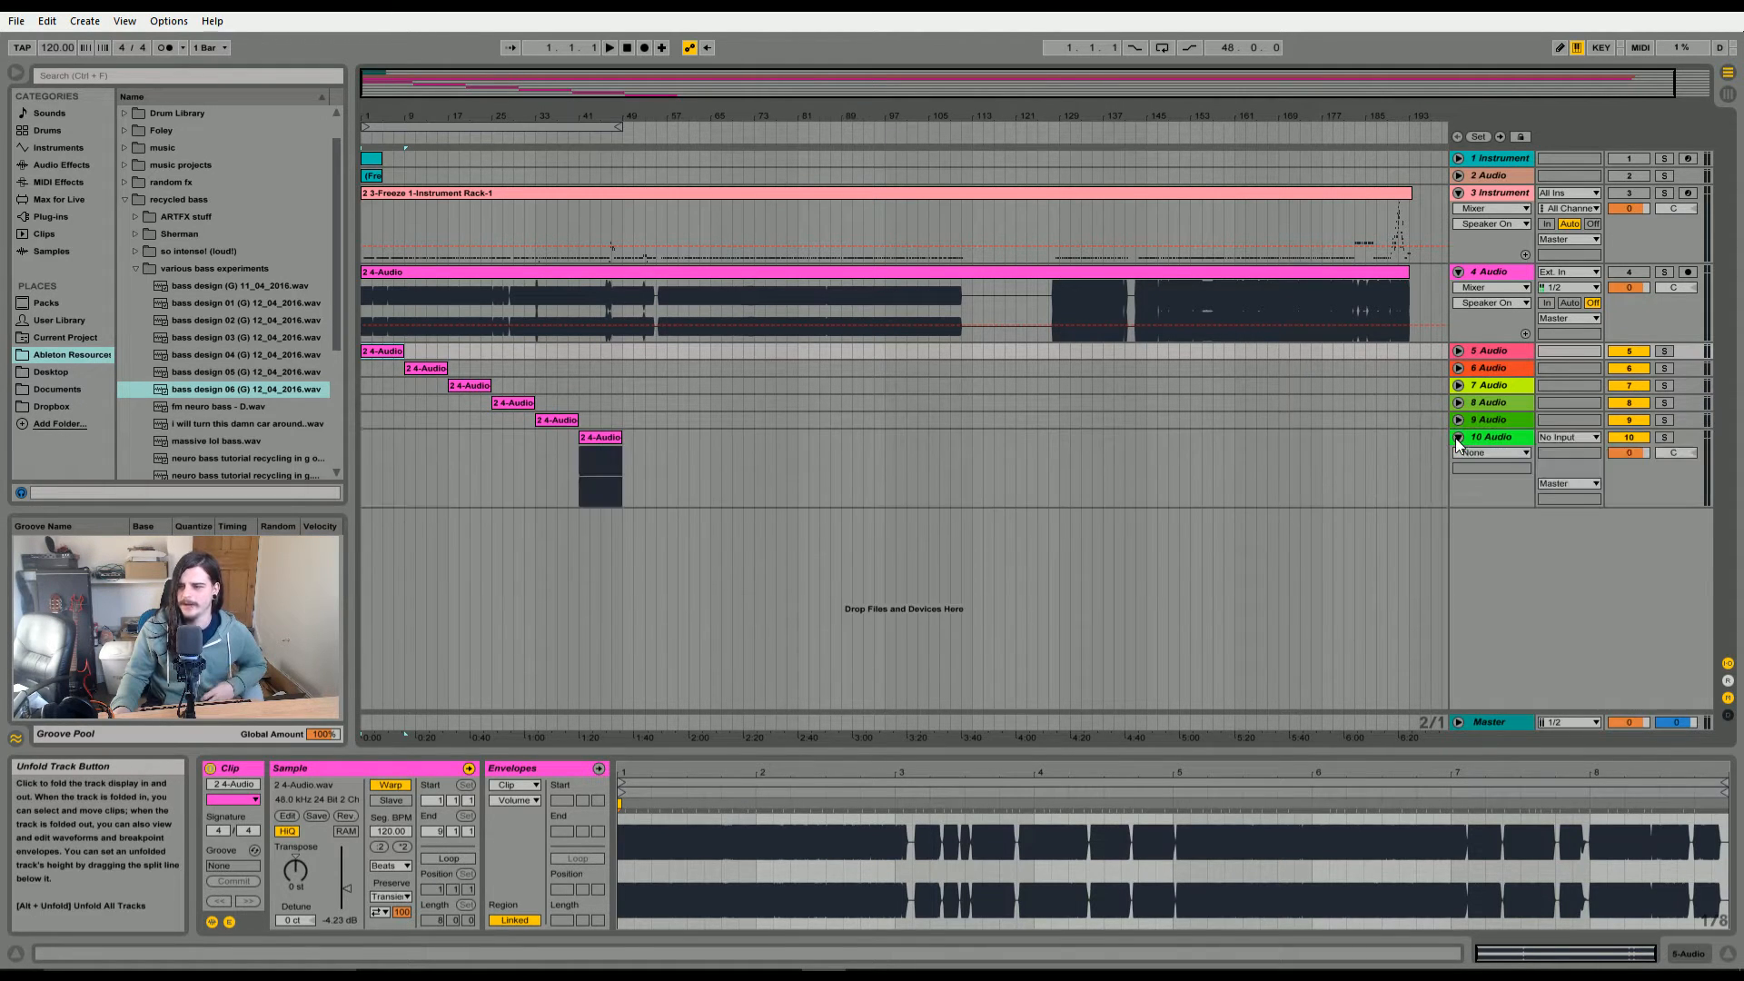
click(1458, 437)
- Fold the 3 Instrument and 4 Audio tracks, and unfold the 1 Instrument track with its device chain displayed
click(1458, 193)
click(1458, 210)
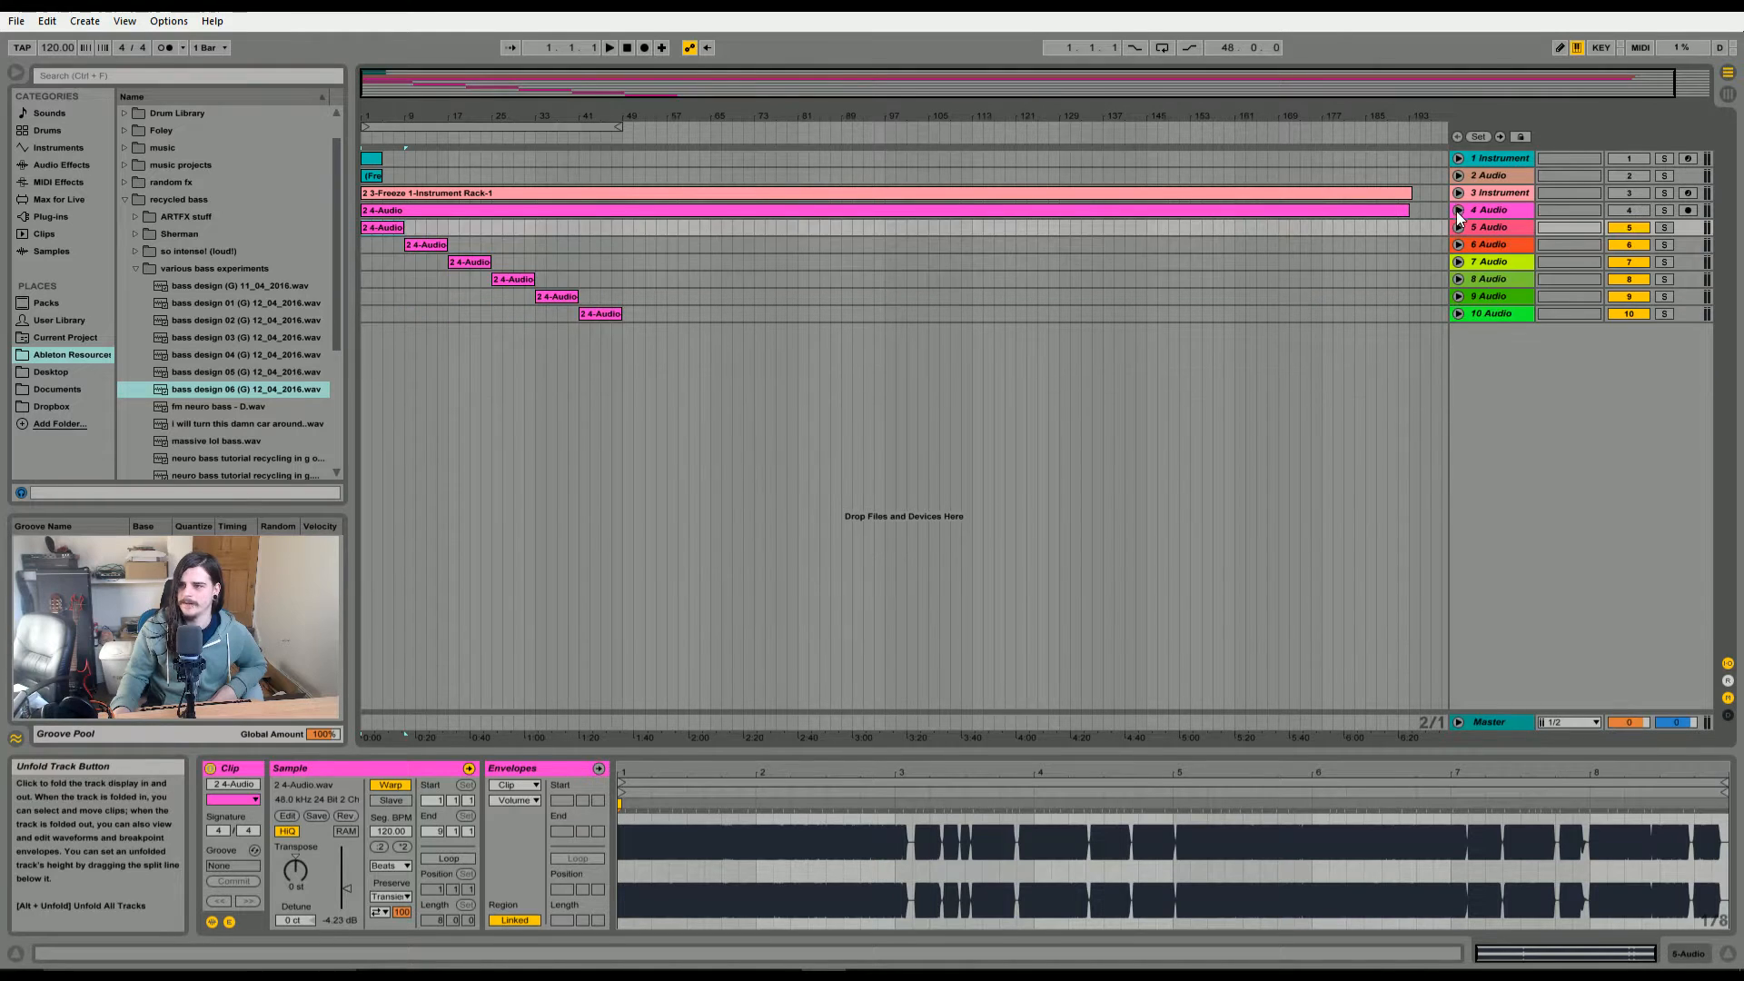
click(1458, 159)
click(1674, 961)
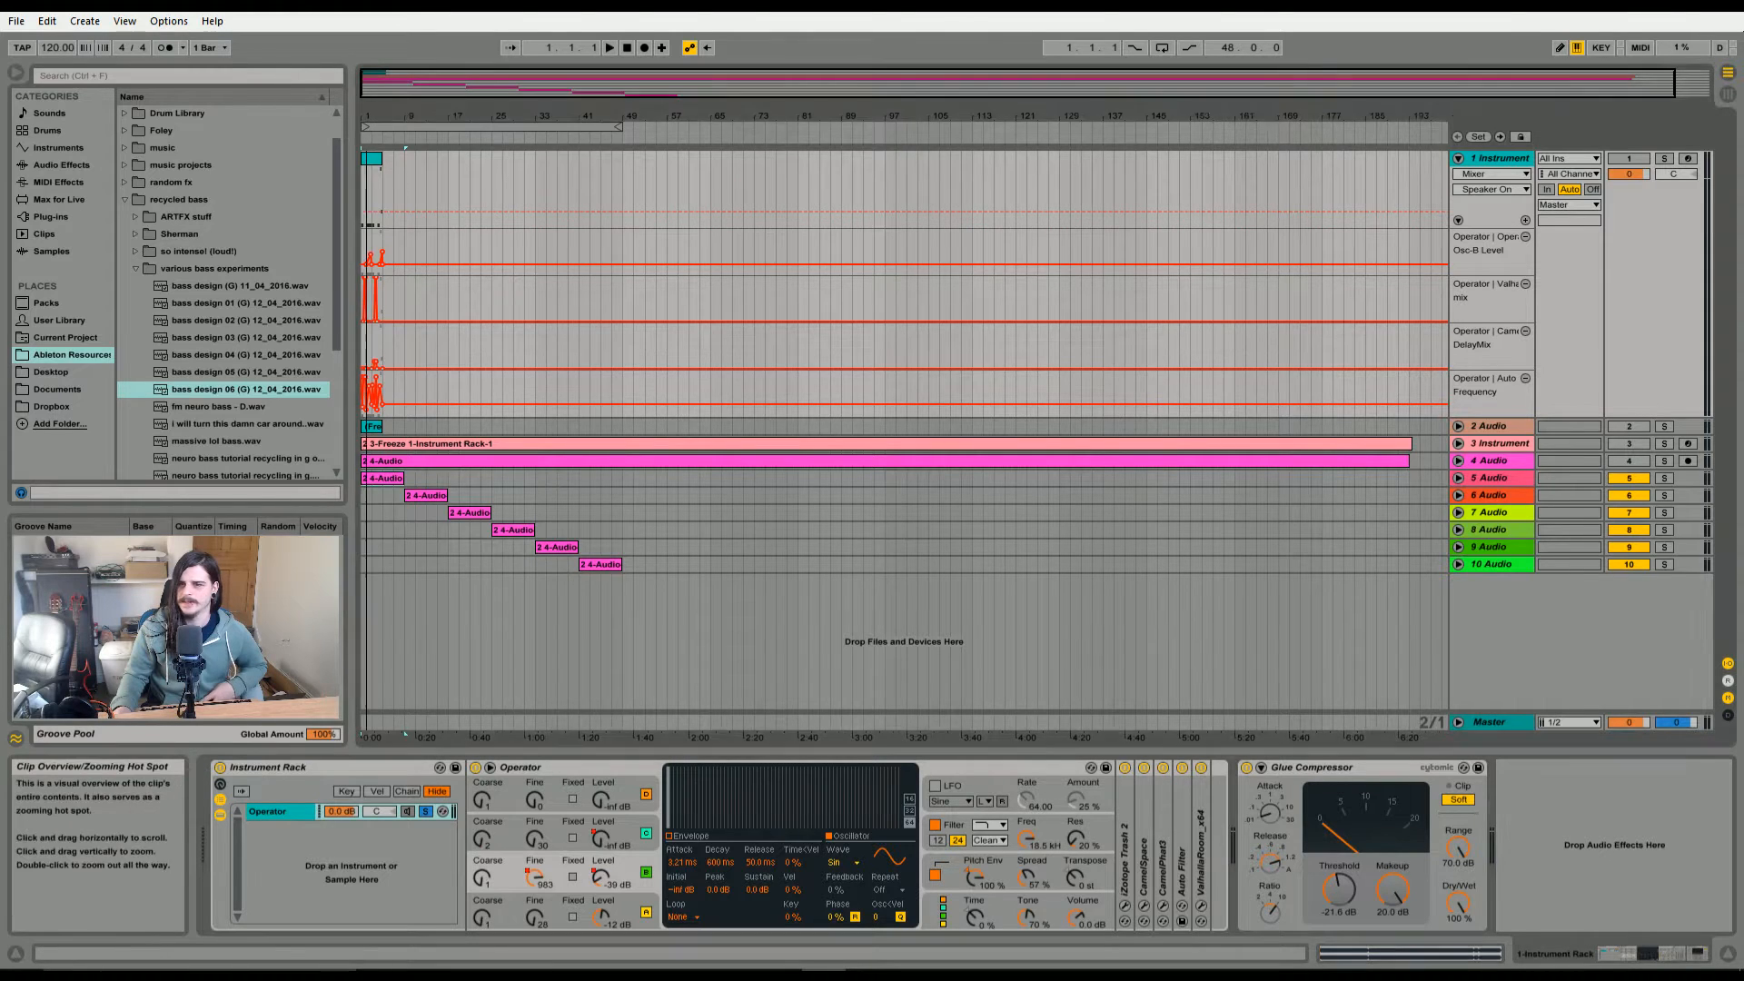
drag(367, 116, 387, 204)
drag(378, 87, 378, 19)
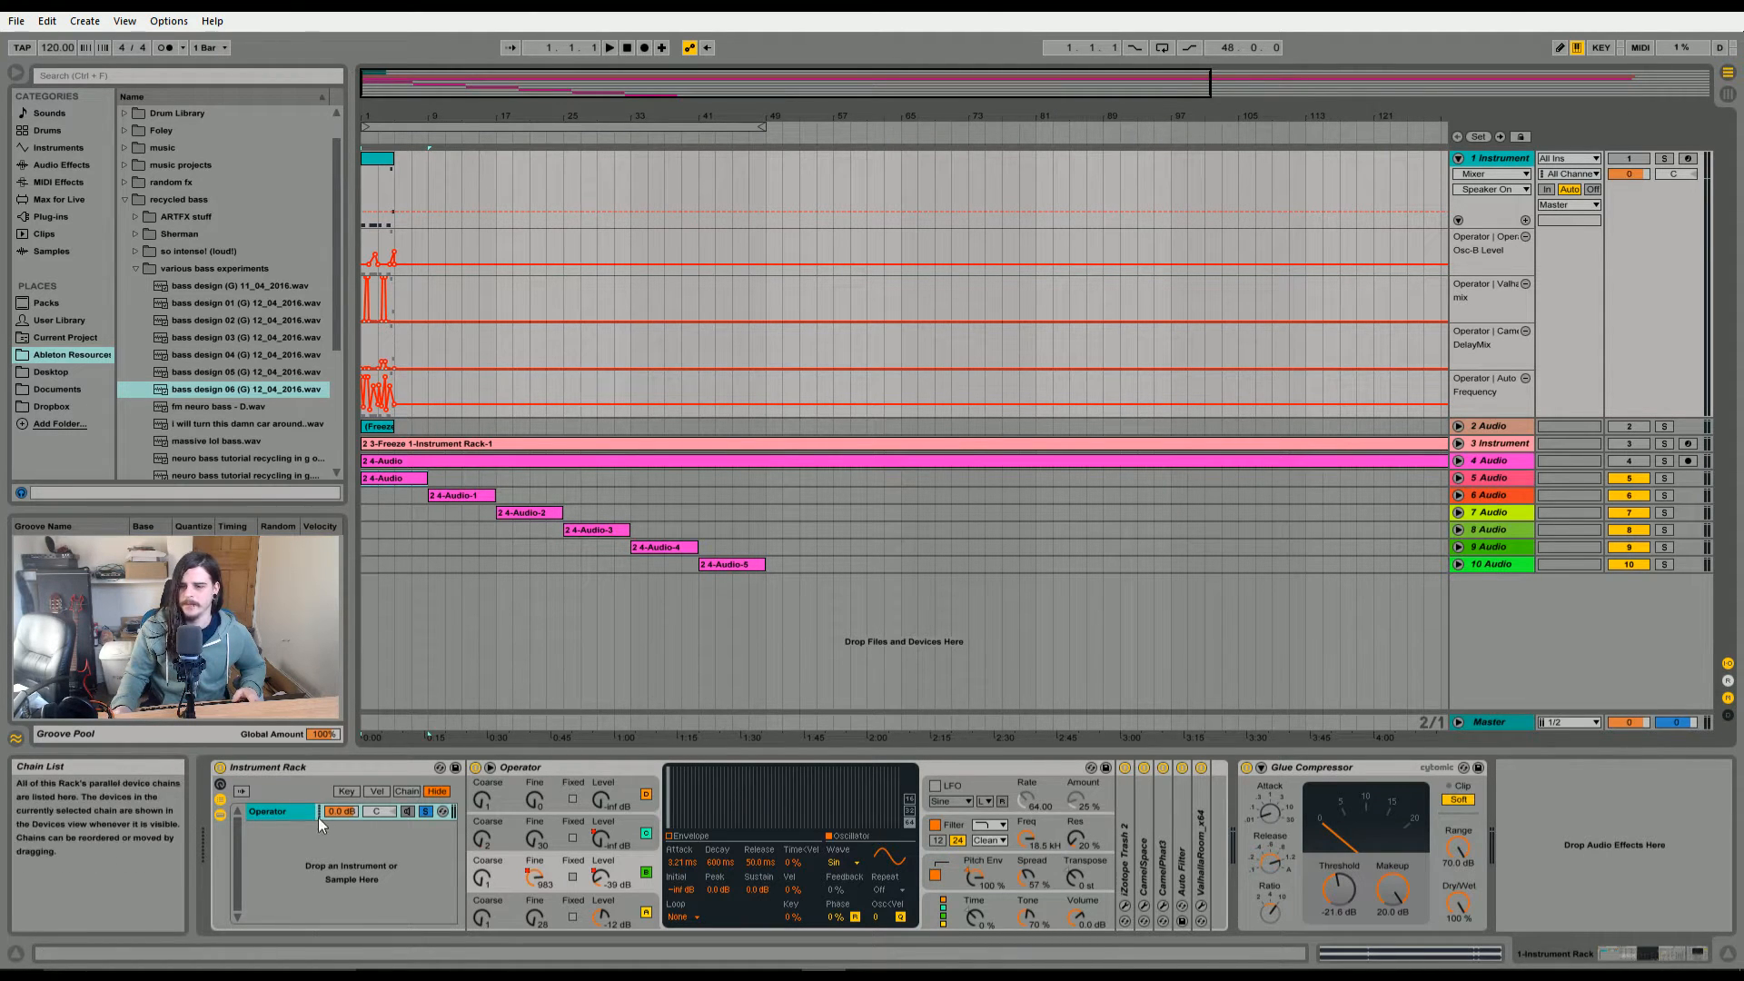
- Turn off iZotope Trash 2, CamelSpace, CamelPhat3, Auto Filter, ValhallaRoom and the Glue Compressor on the 1 Instrument track
click(1125, 769)
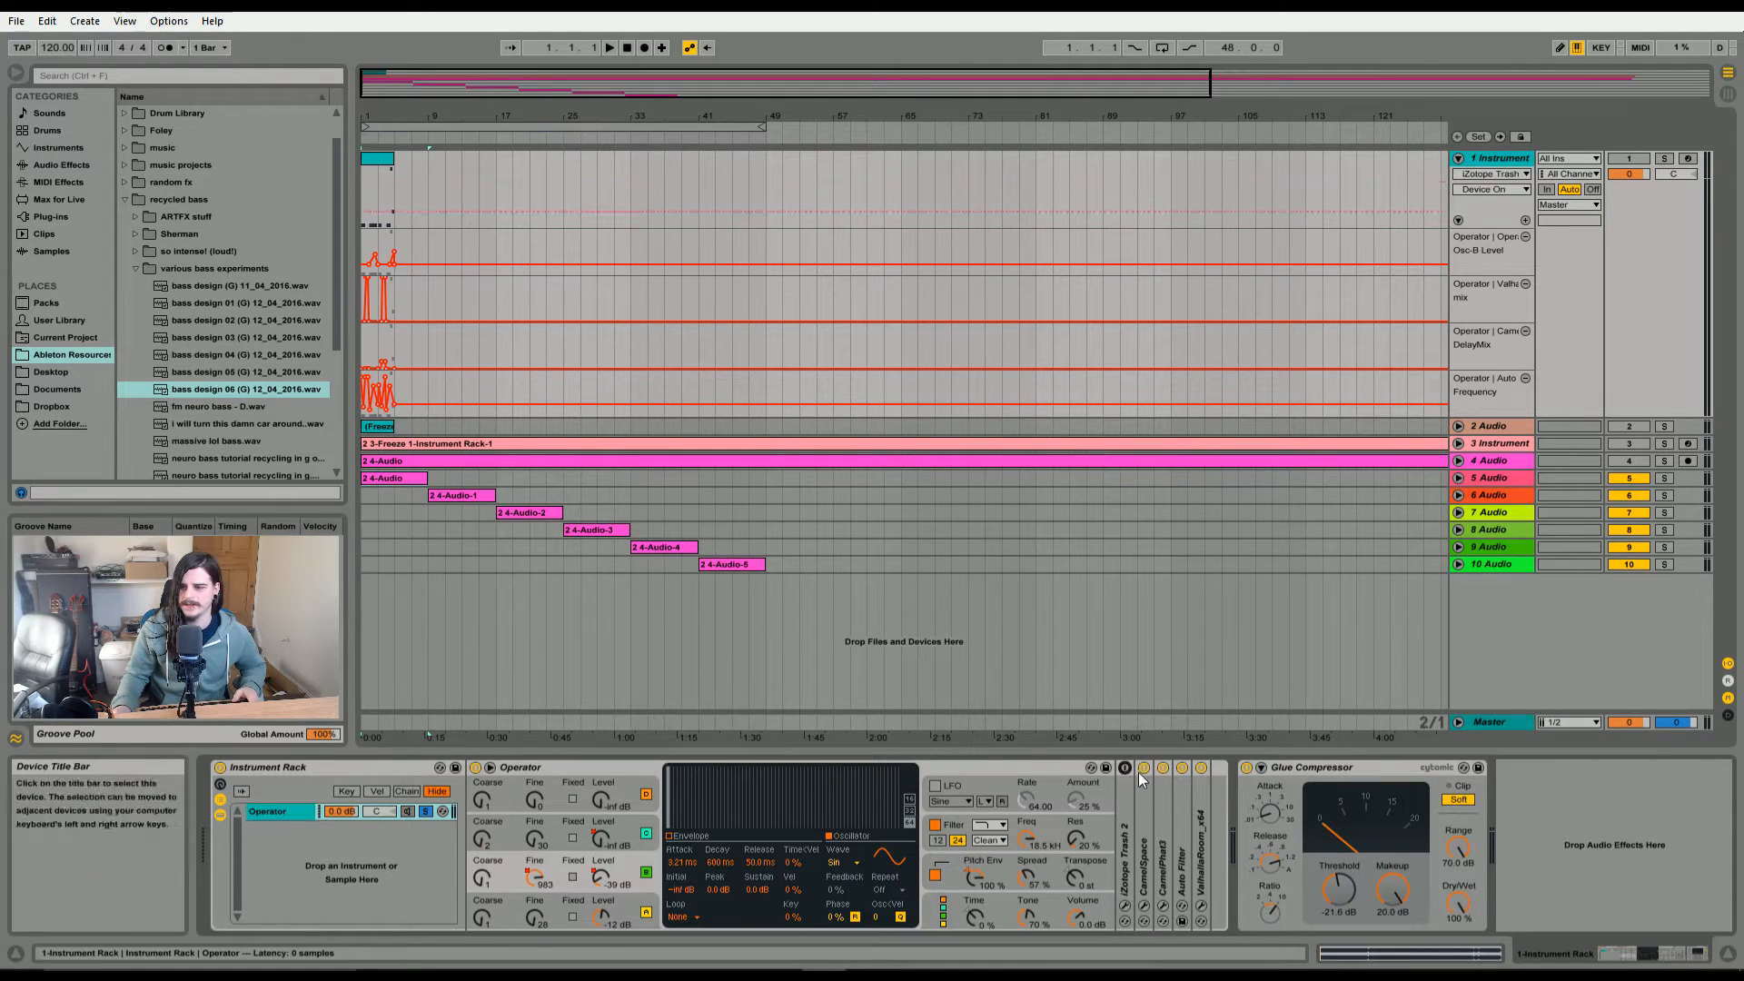
click(1143, 768)
click(1162, 770)
click(1181, 769)
click(1201, 769)
click(1246, 768)
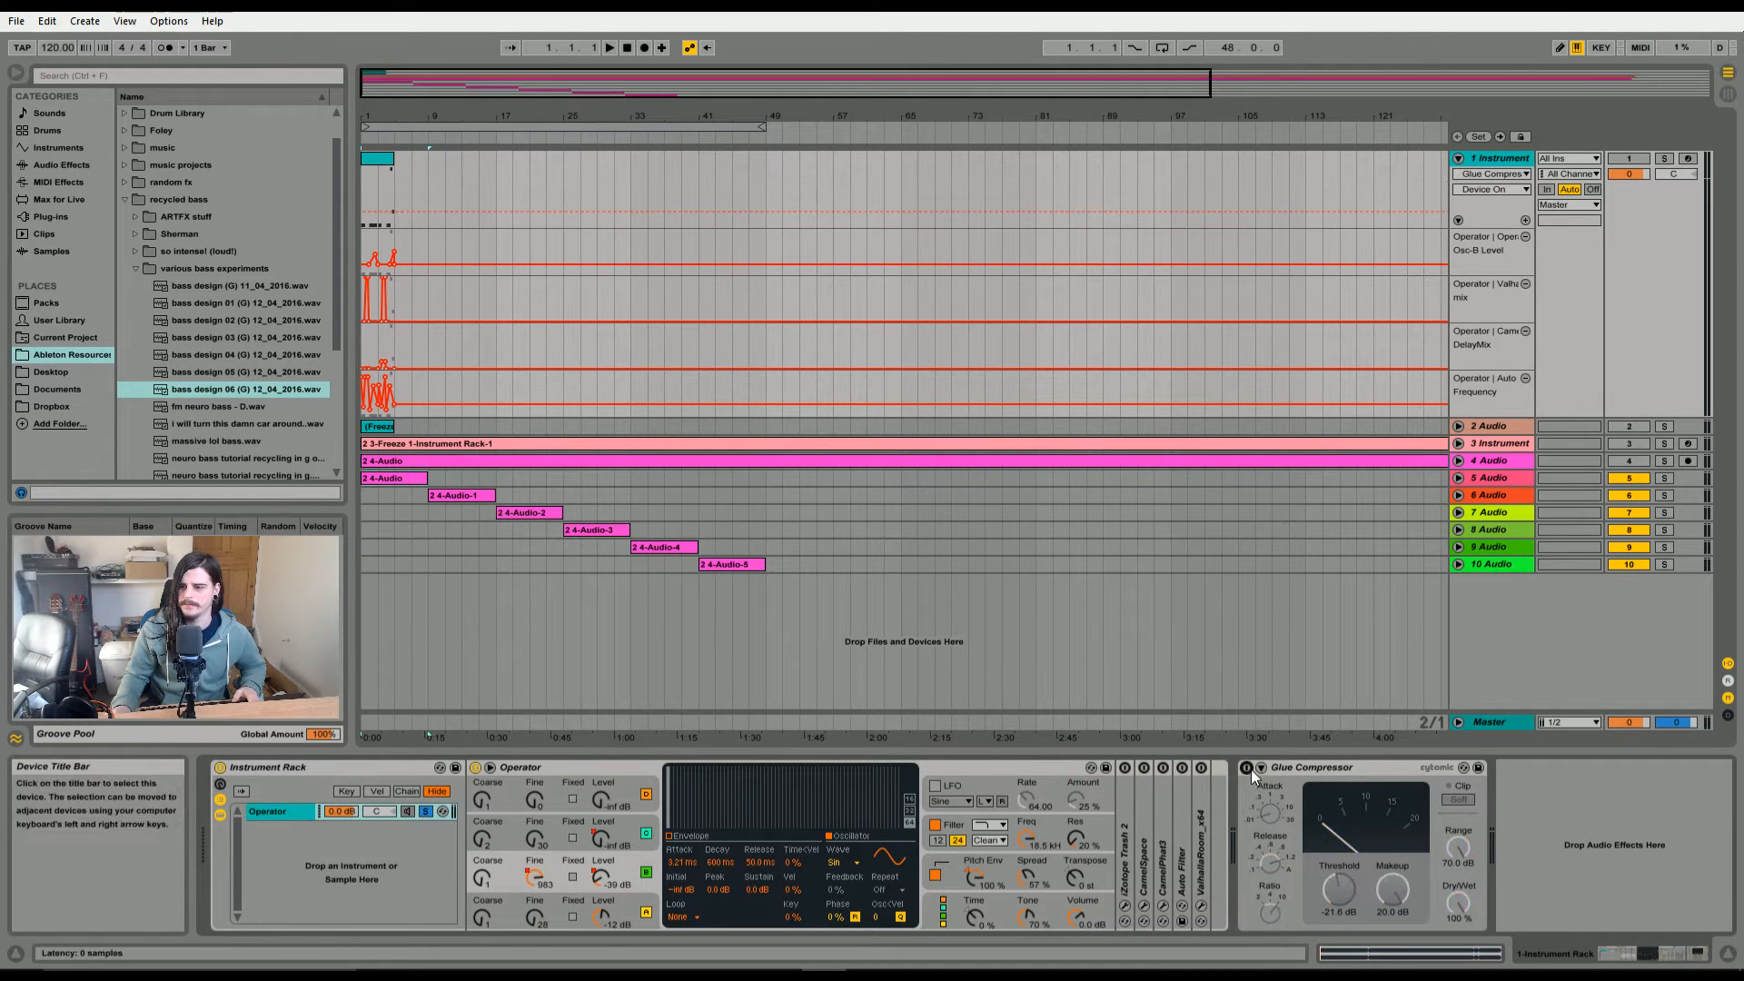
- Inspect the settings and level automation of Operator's oscillators A and B
click(559, 763)
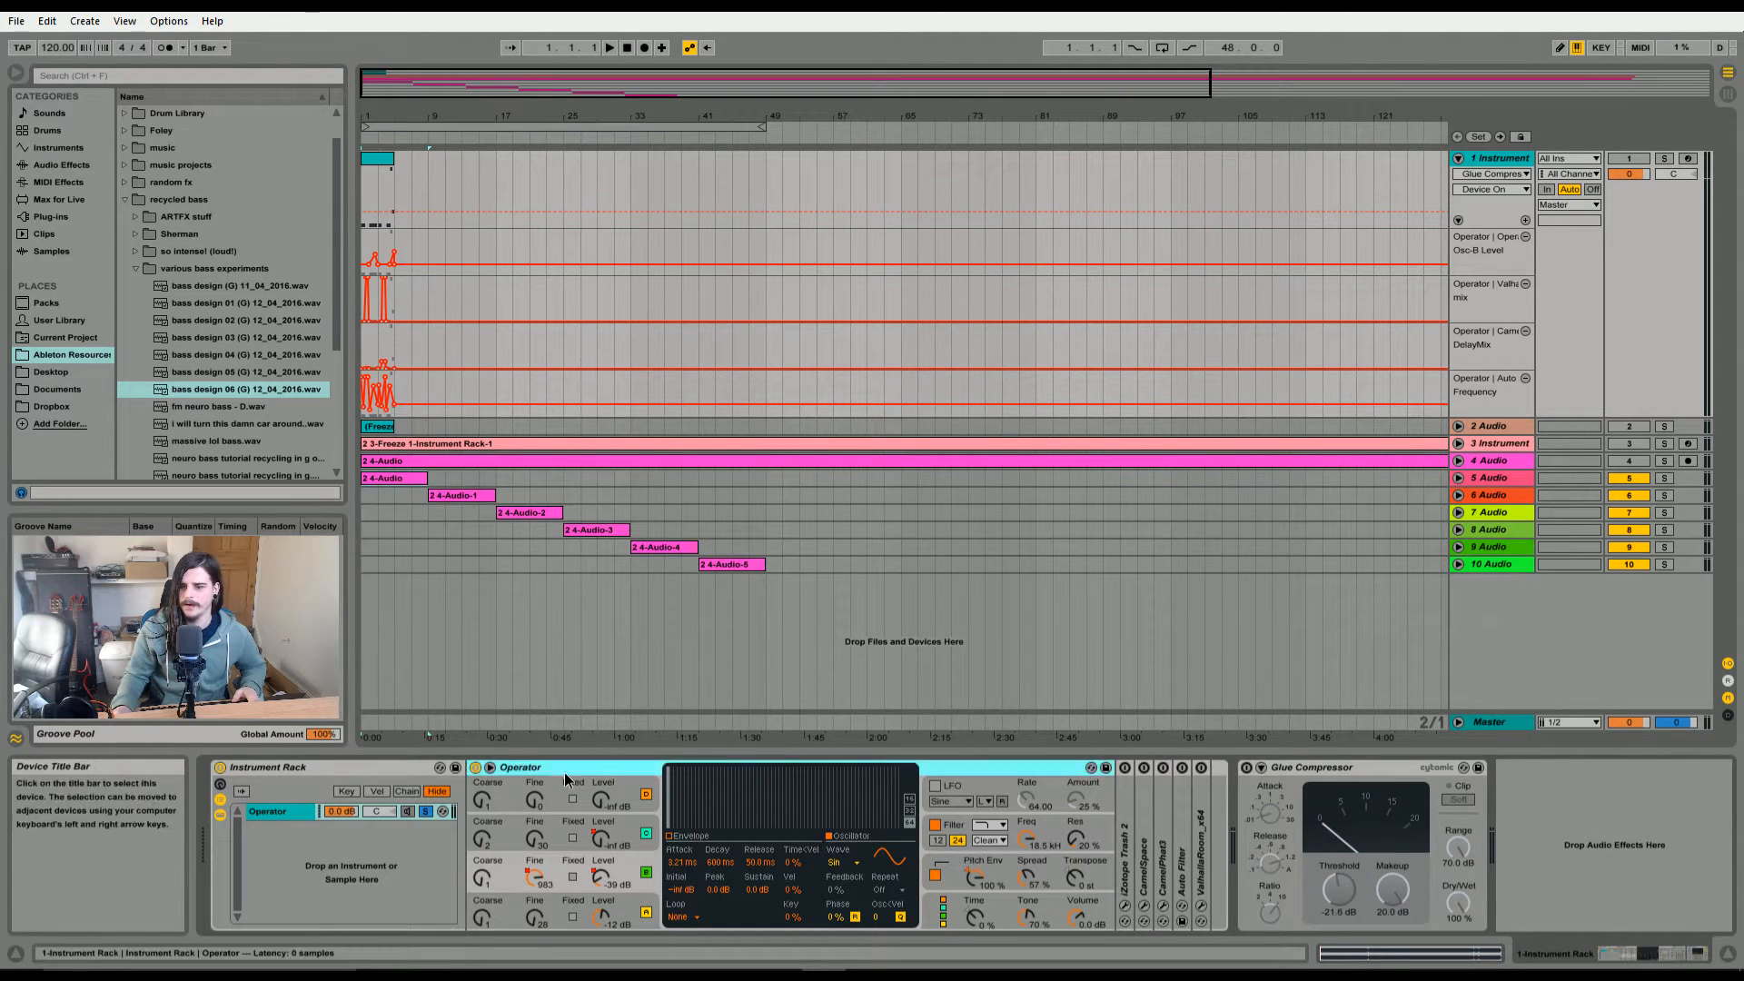
click(602, 917)
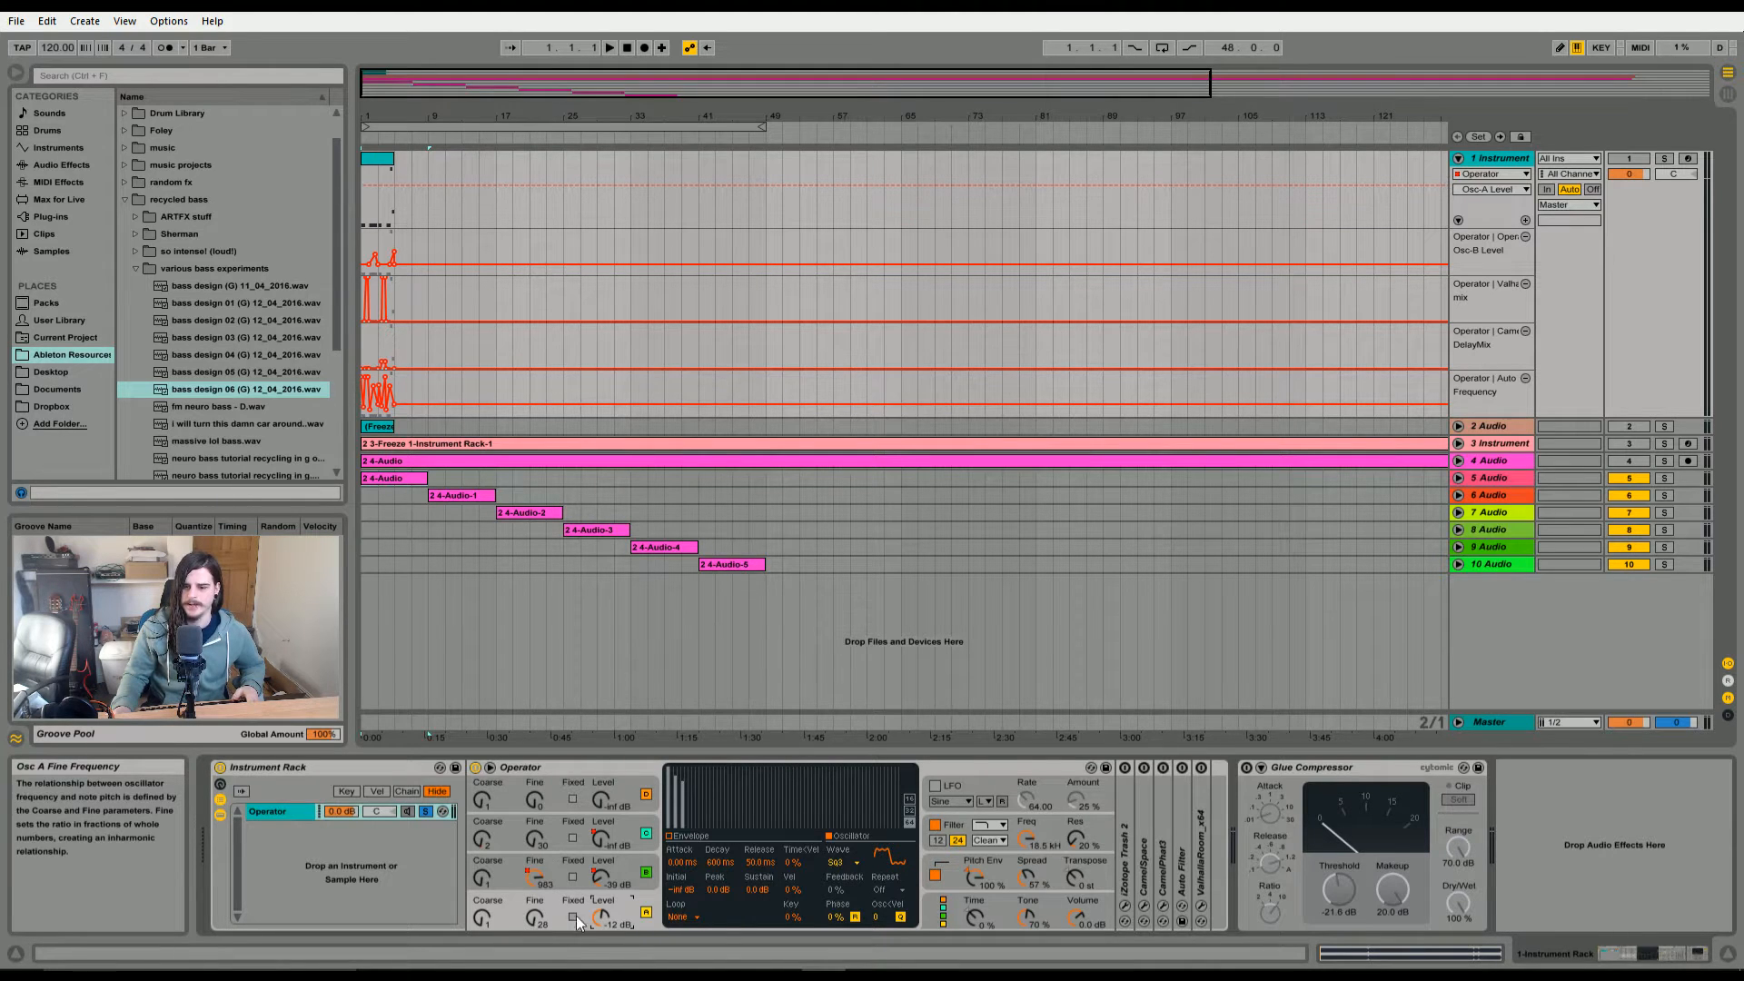
click(628, 866)
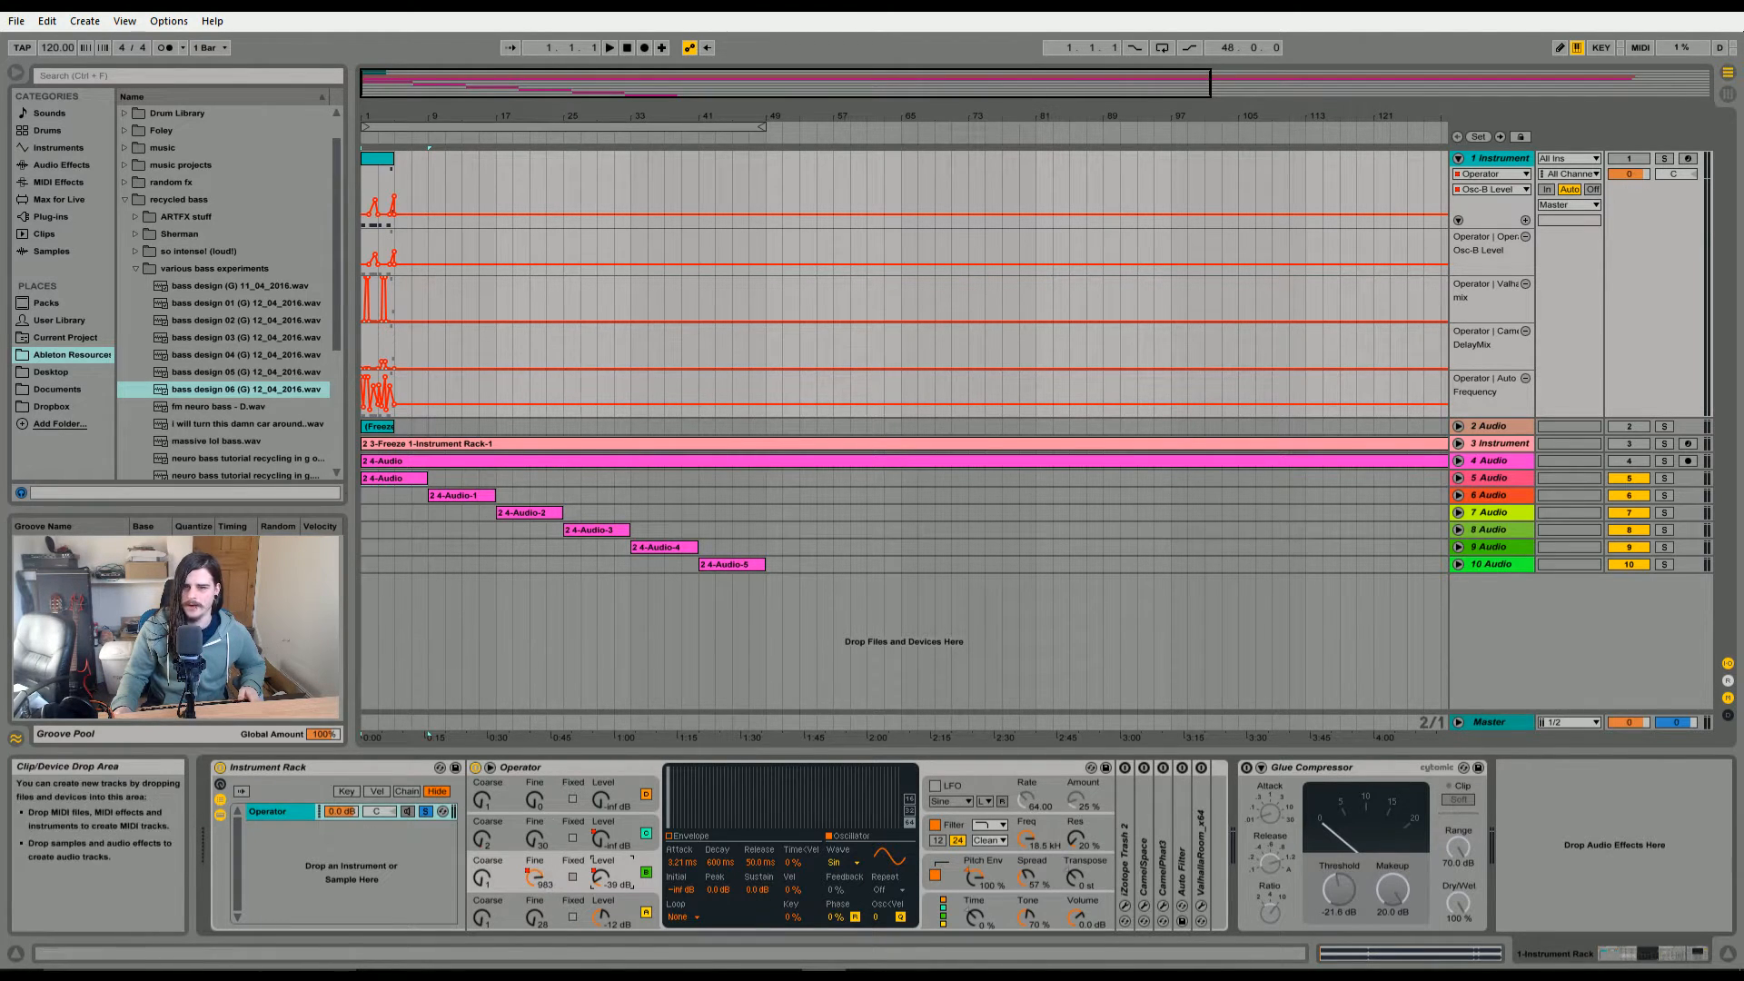
- Display the automation of oscillator B's fine tuning and level, plus oscillator C's level, in the 1 Instrument track
drag(370, 82, 477, 187)
click(535, 877)
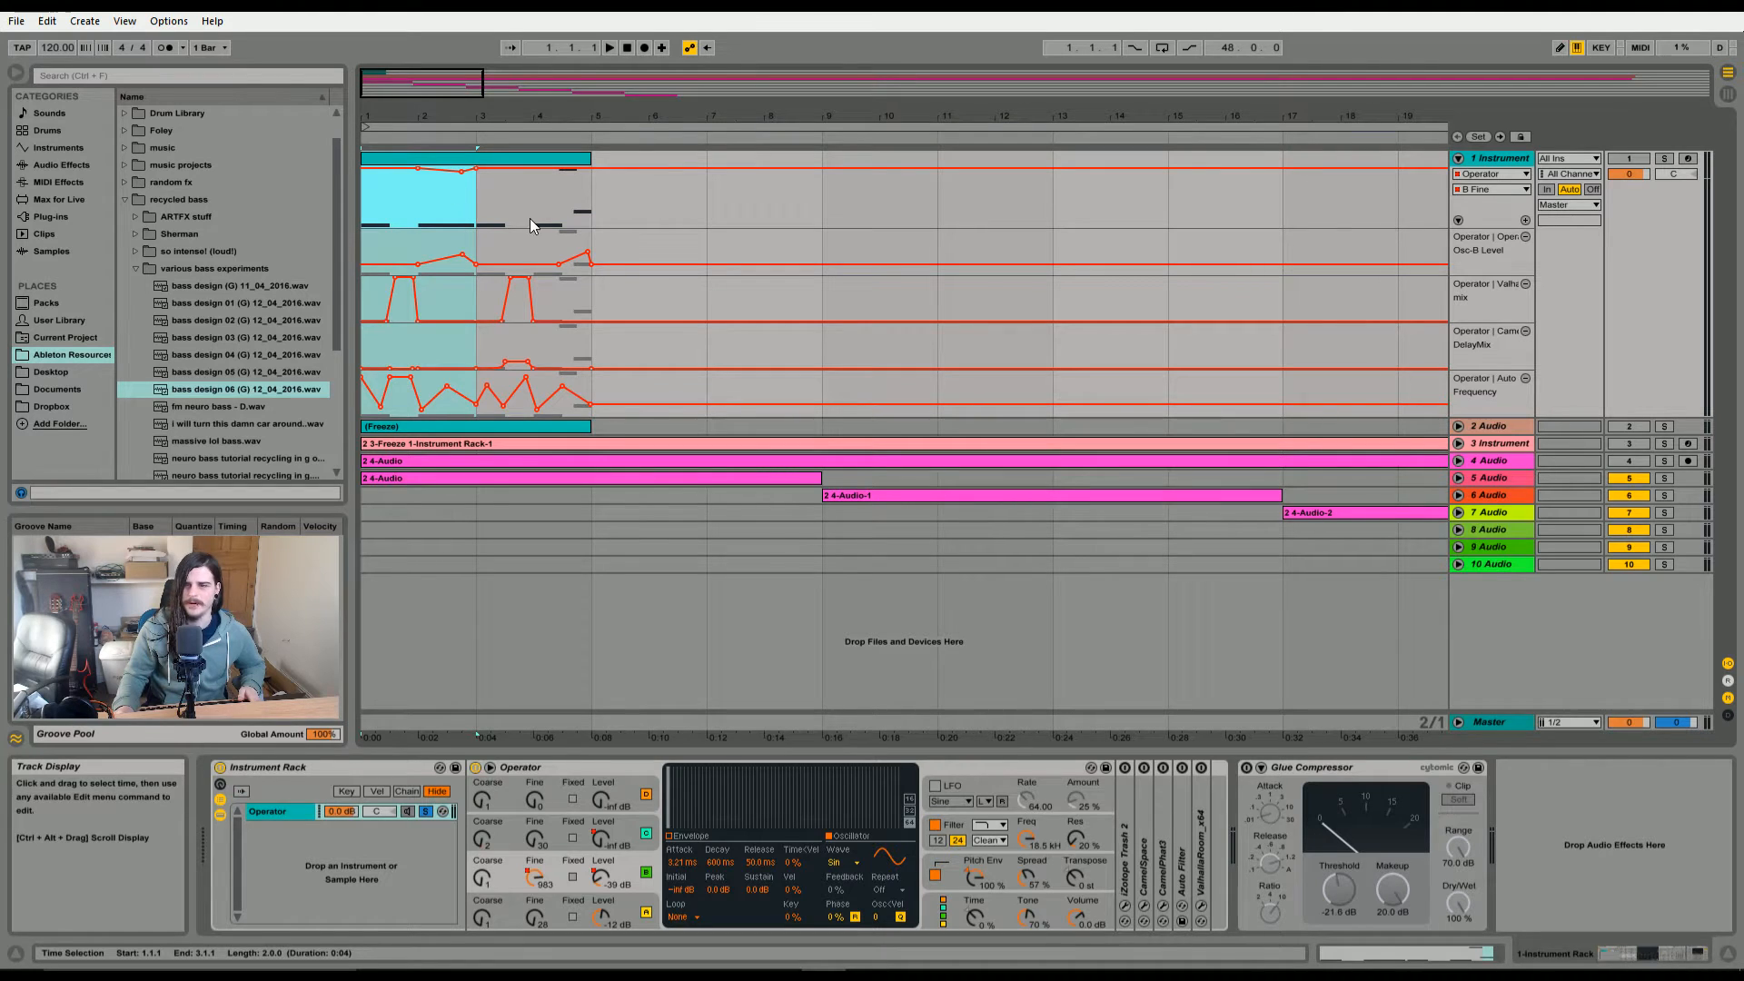
click(607, 881)
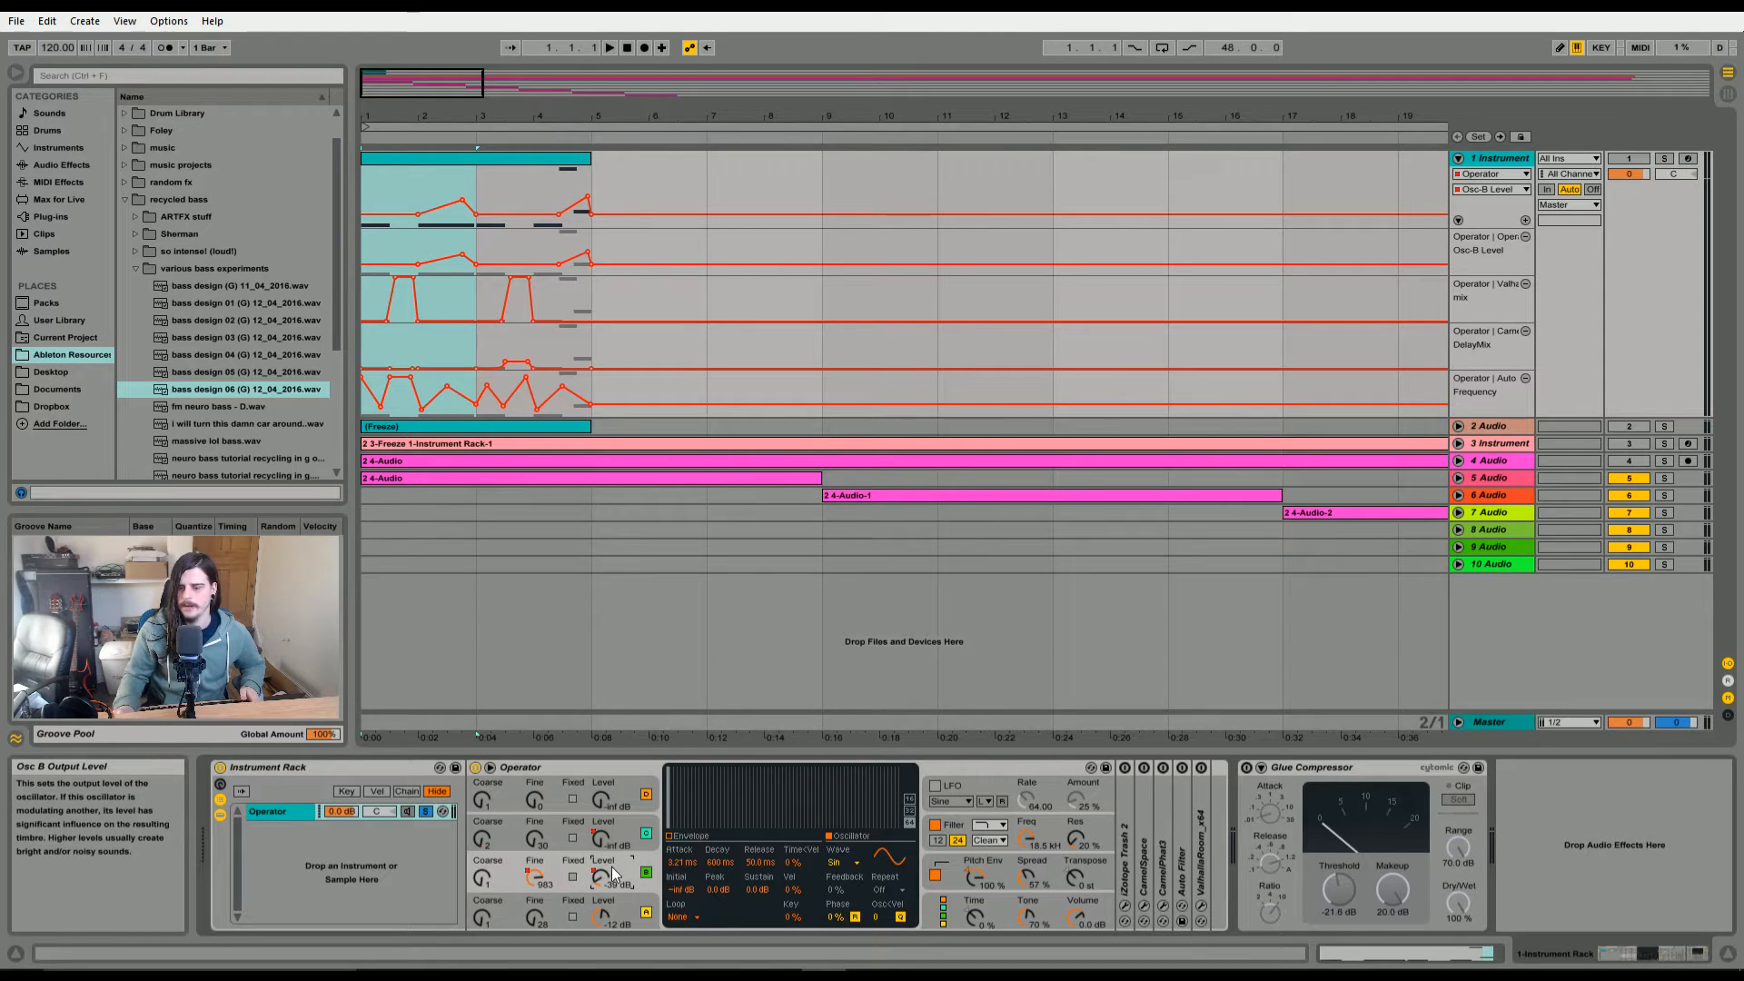
click(603, 837)
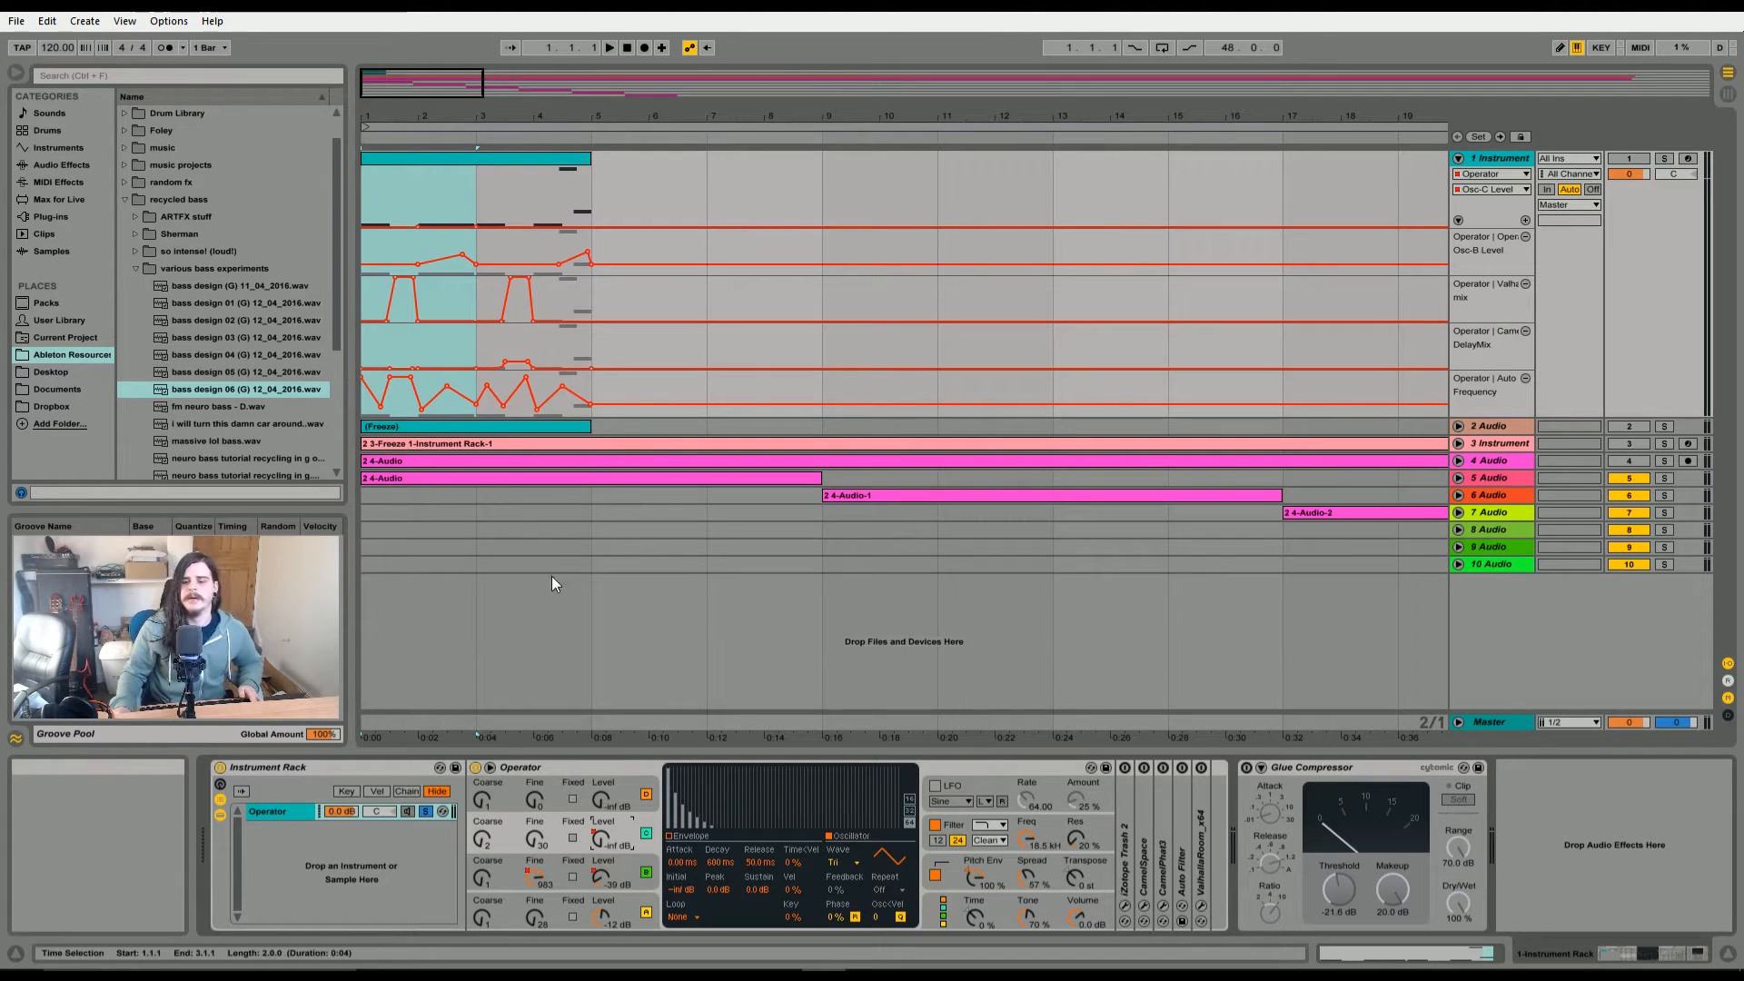
- Select the four bars covered by the clip on the 1 Instrument track
drag(373, 179, 602, 209)
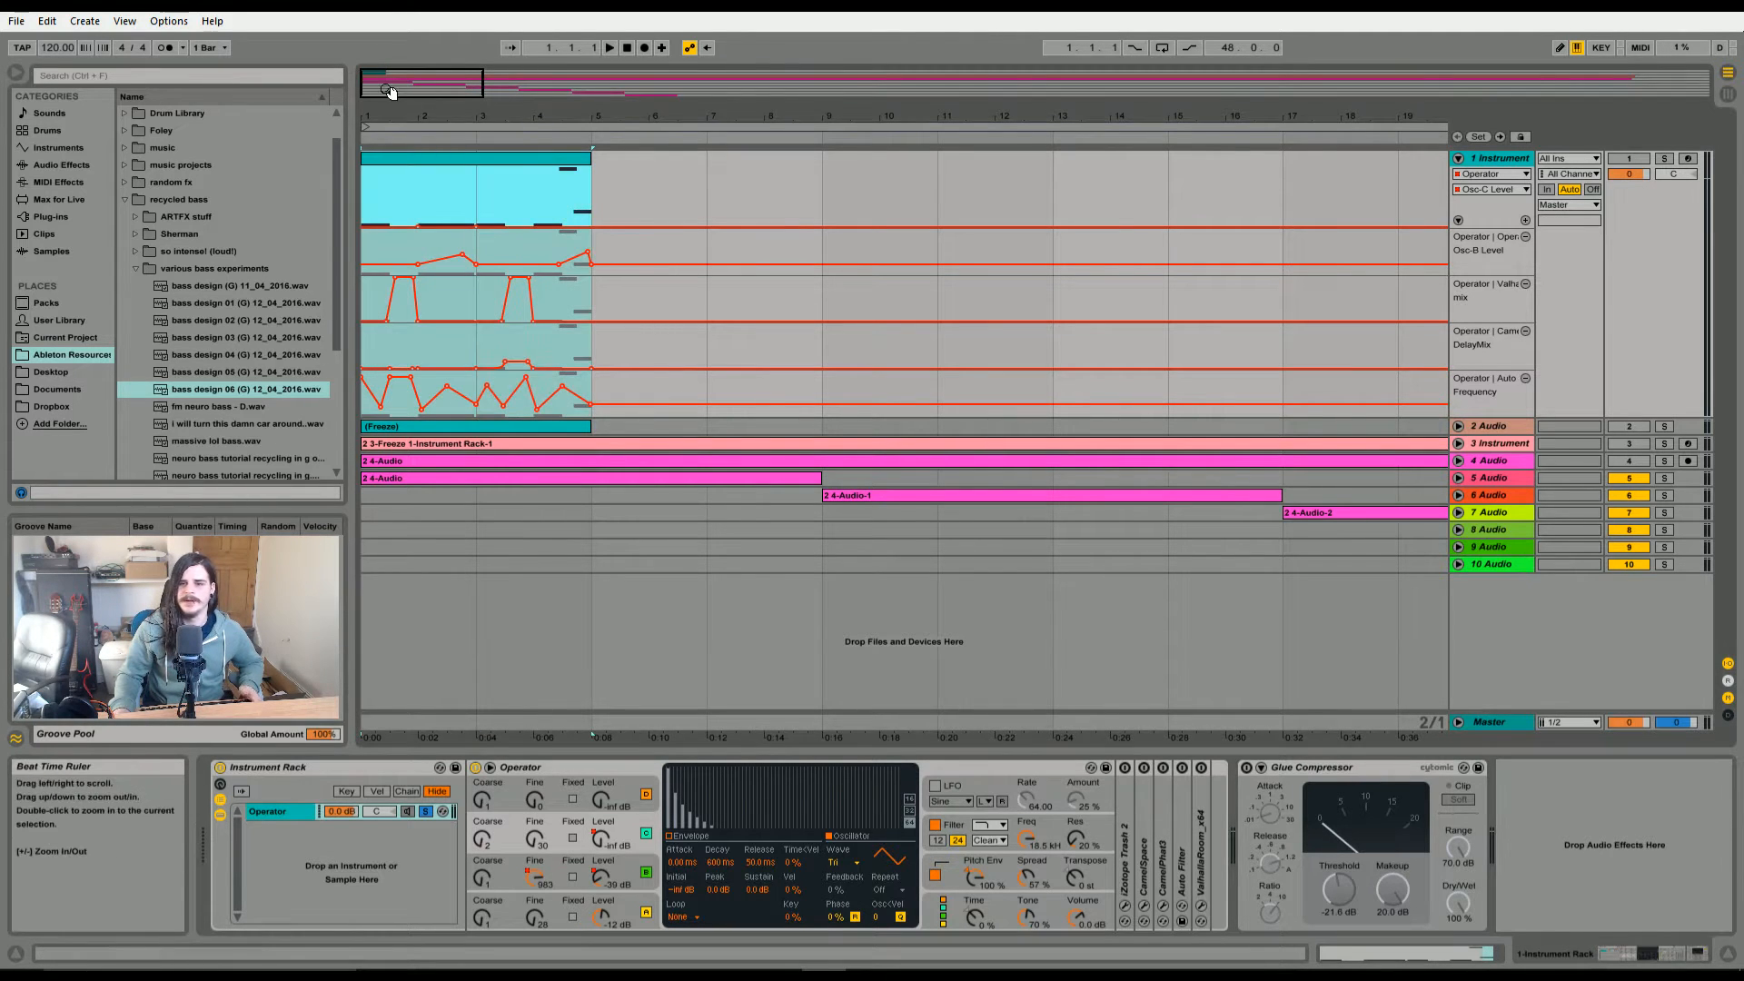
drag(377, 89, 377, 128)
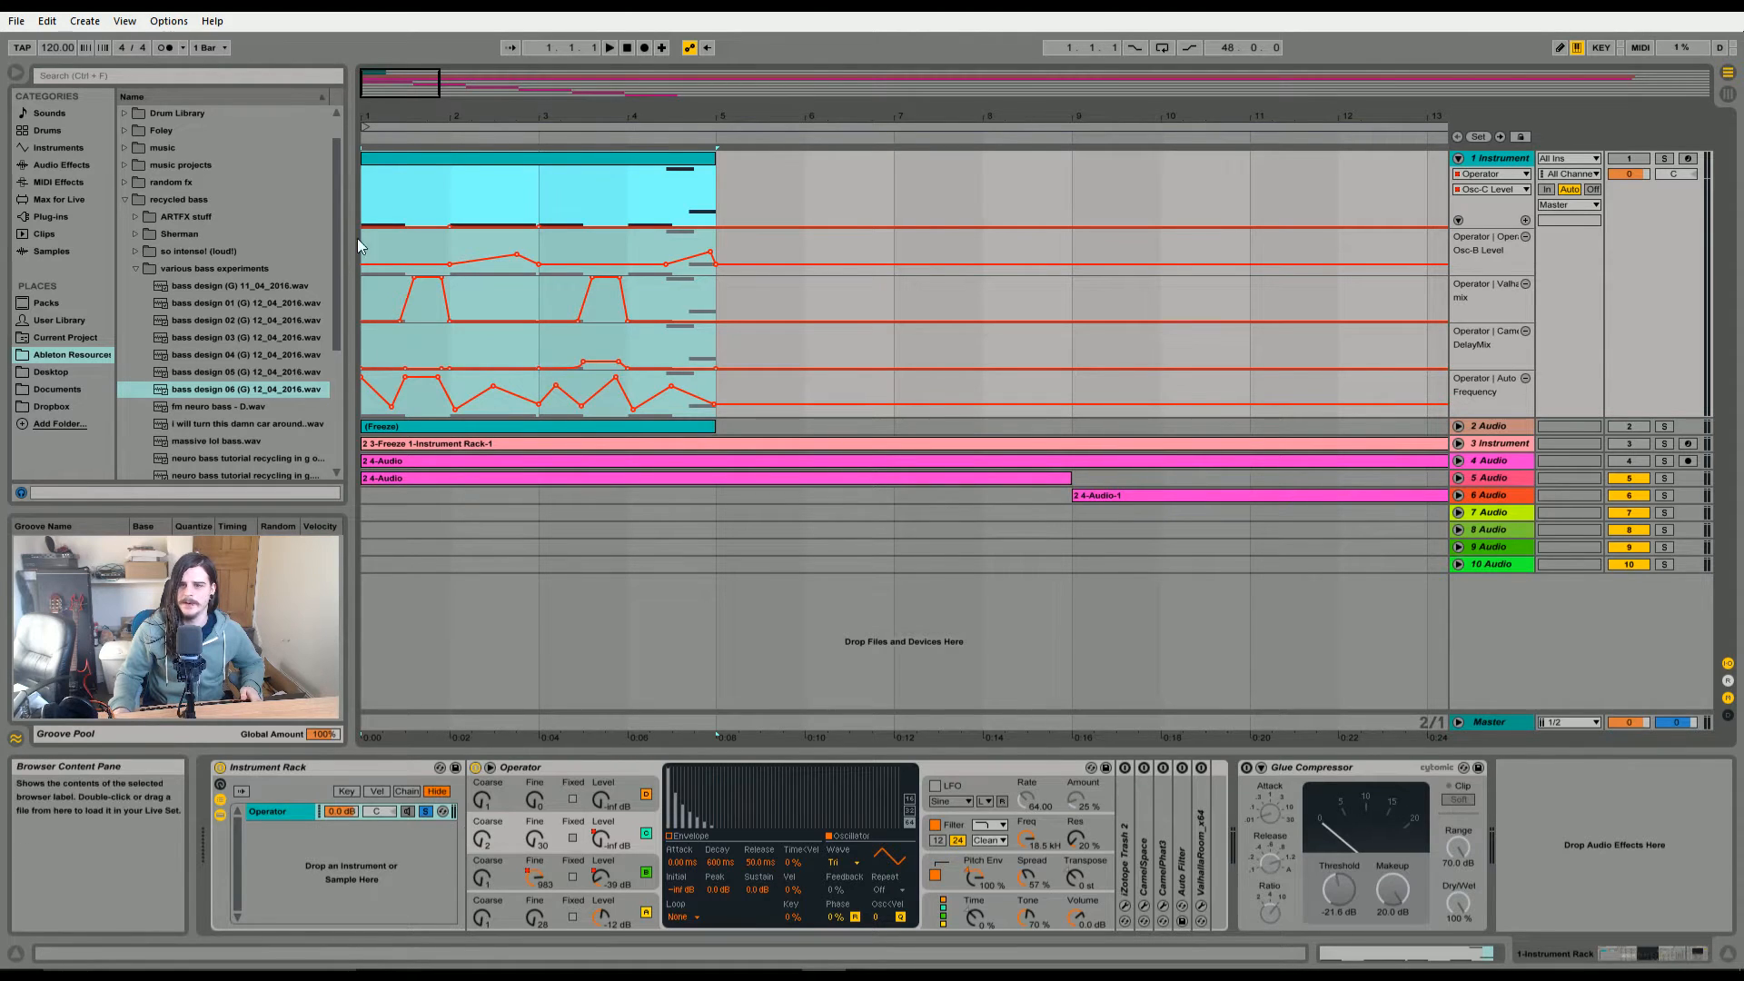
drag(424, 101, 427, 89)
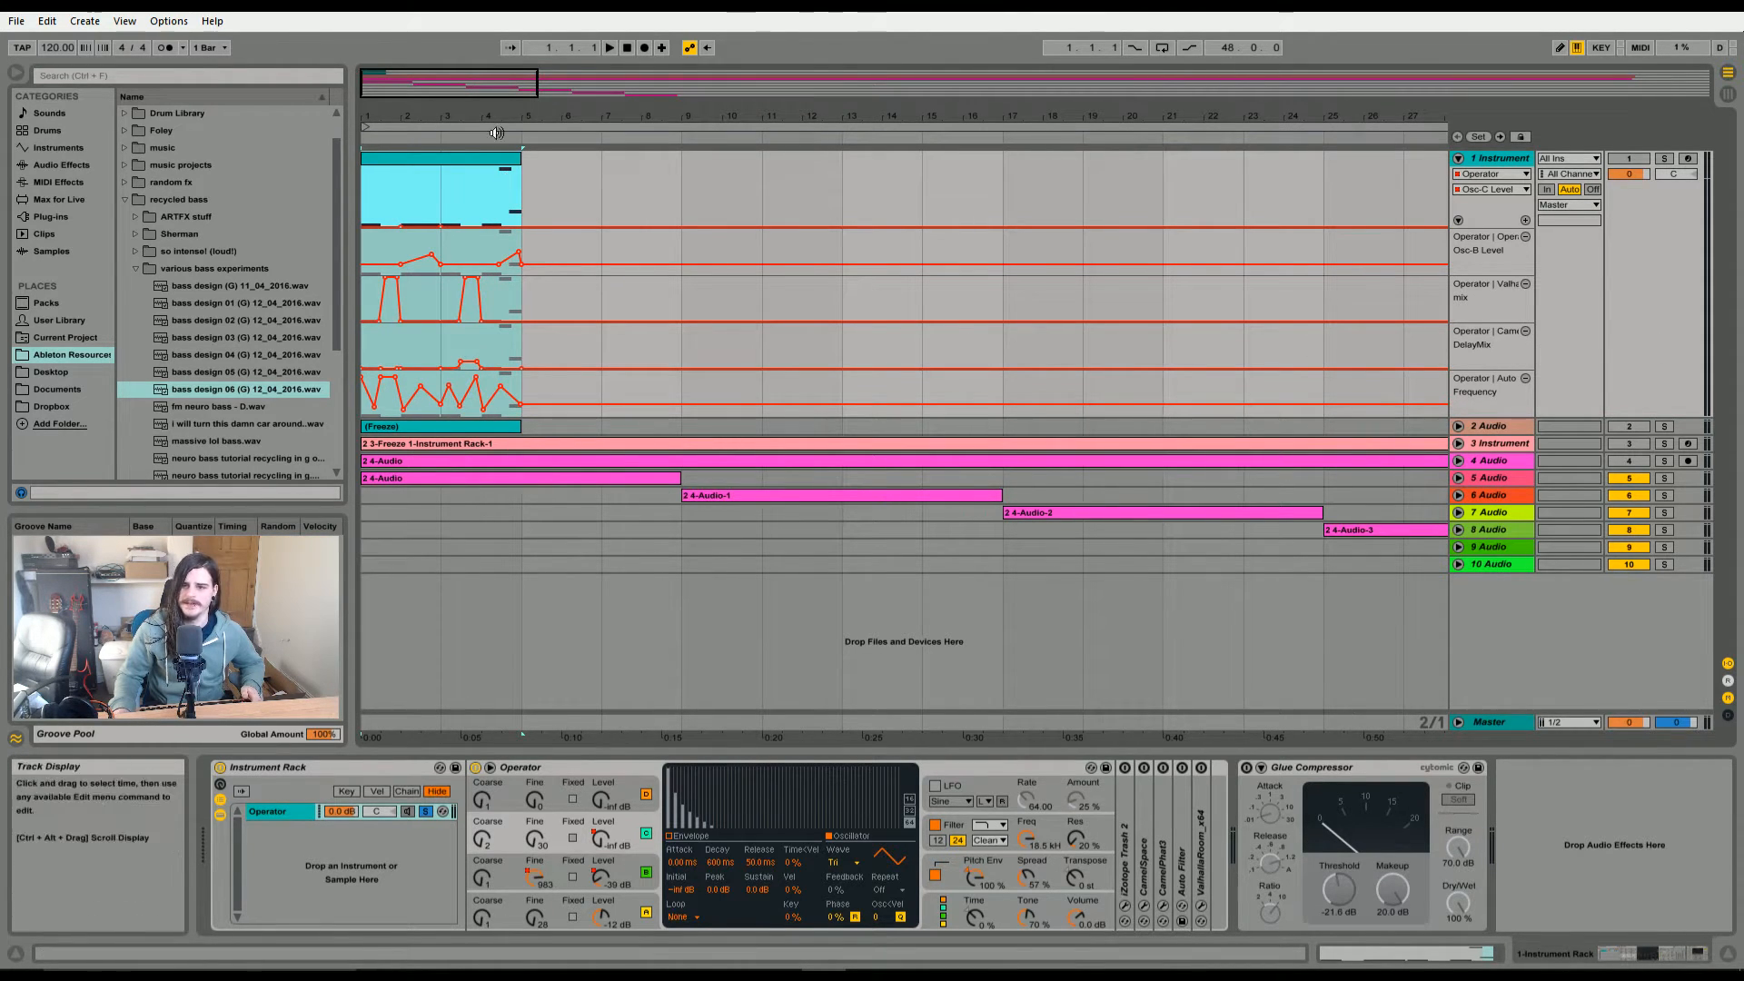
drag(448, 86, 449, 82)
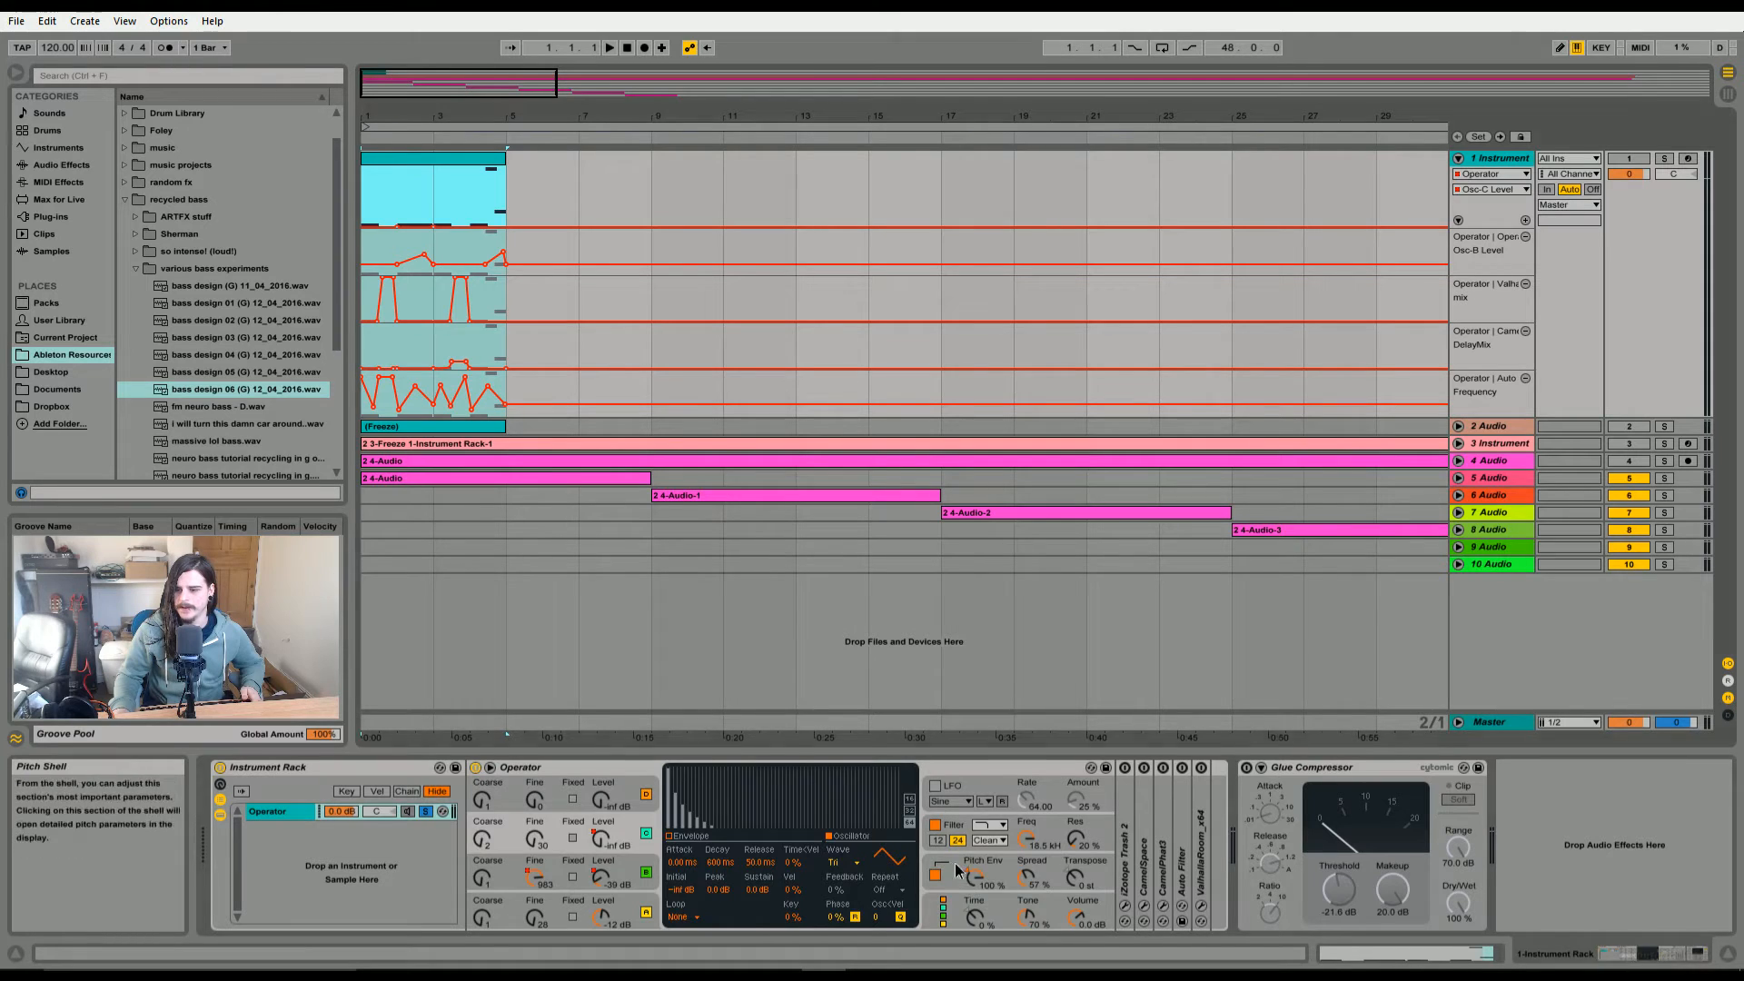
- Examine Operator's pitch envelope and its global voice and modulation settings
click(984, 878)
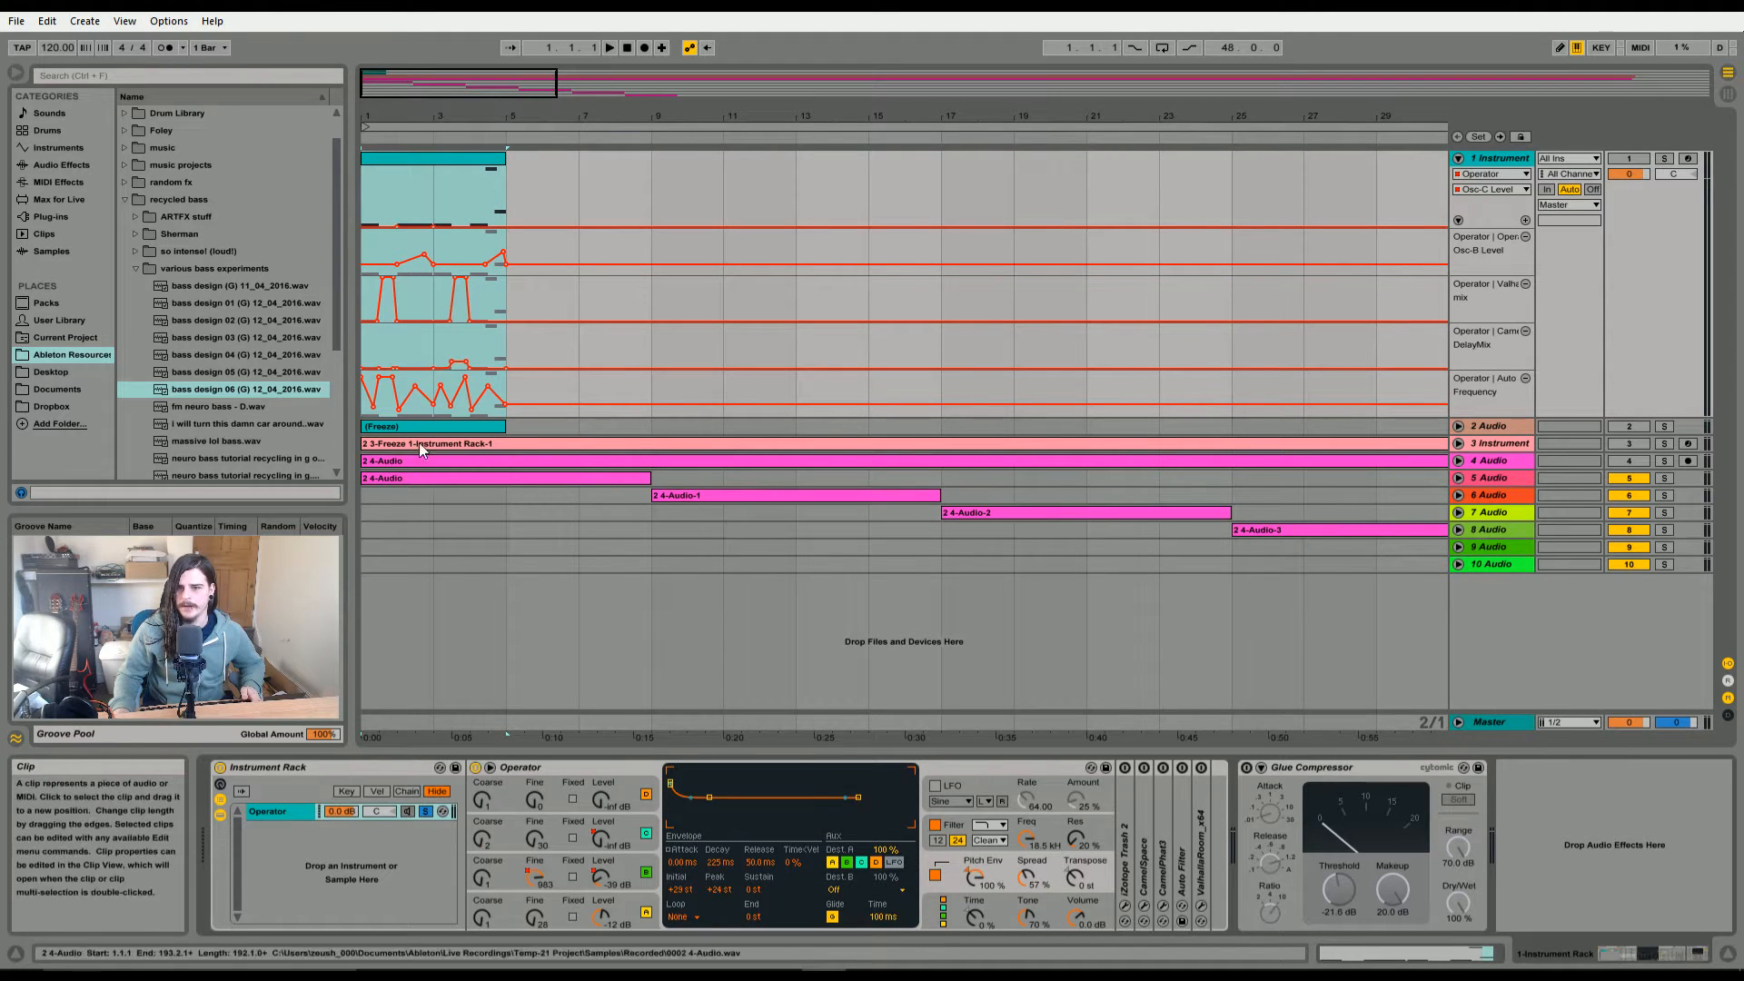
drag(378, 82, 372, 104)
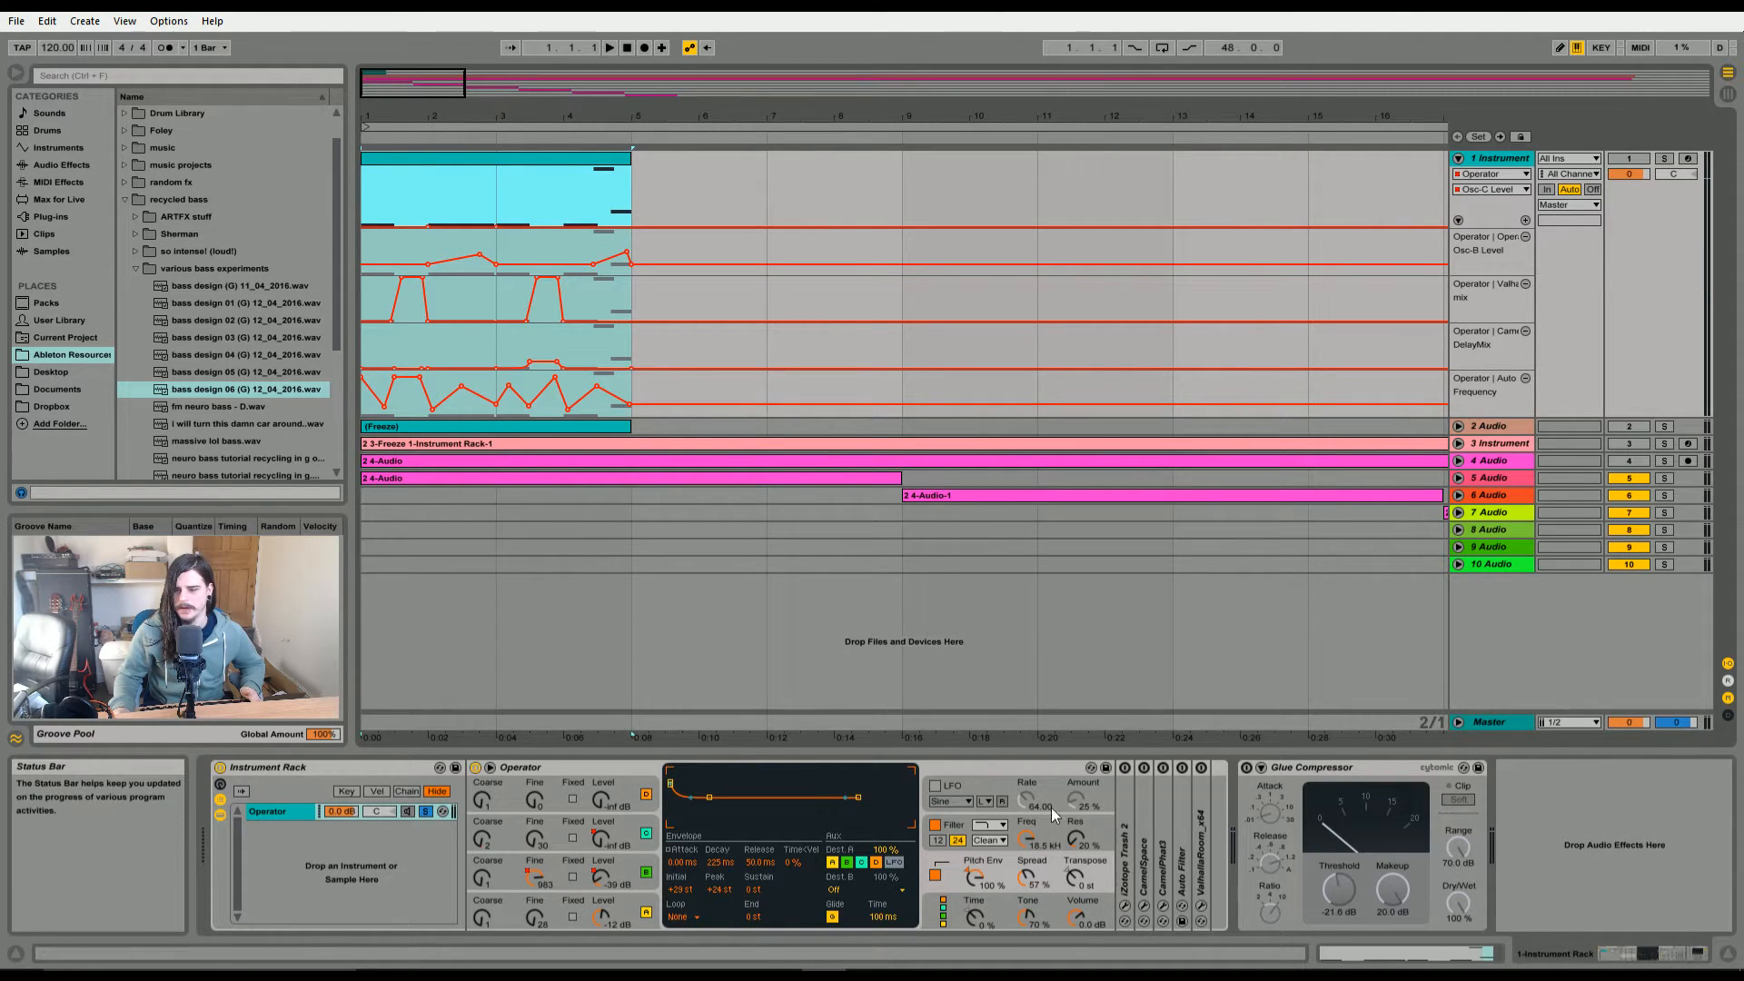
click(941, 915)
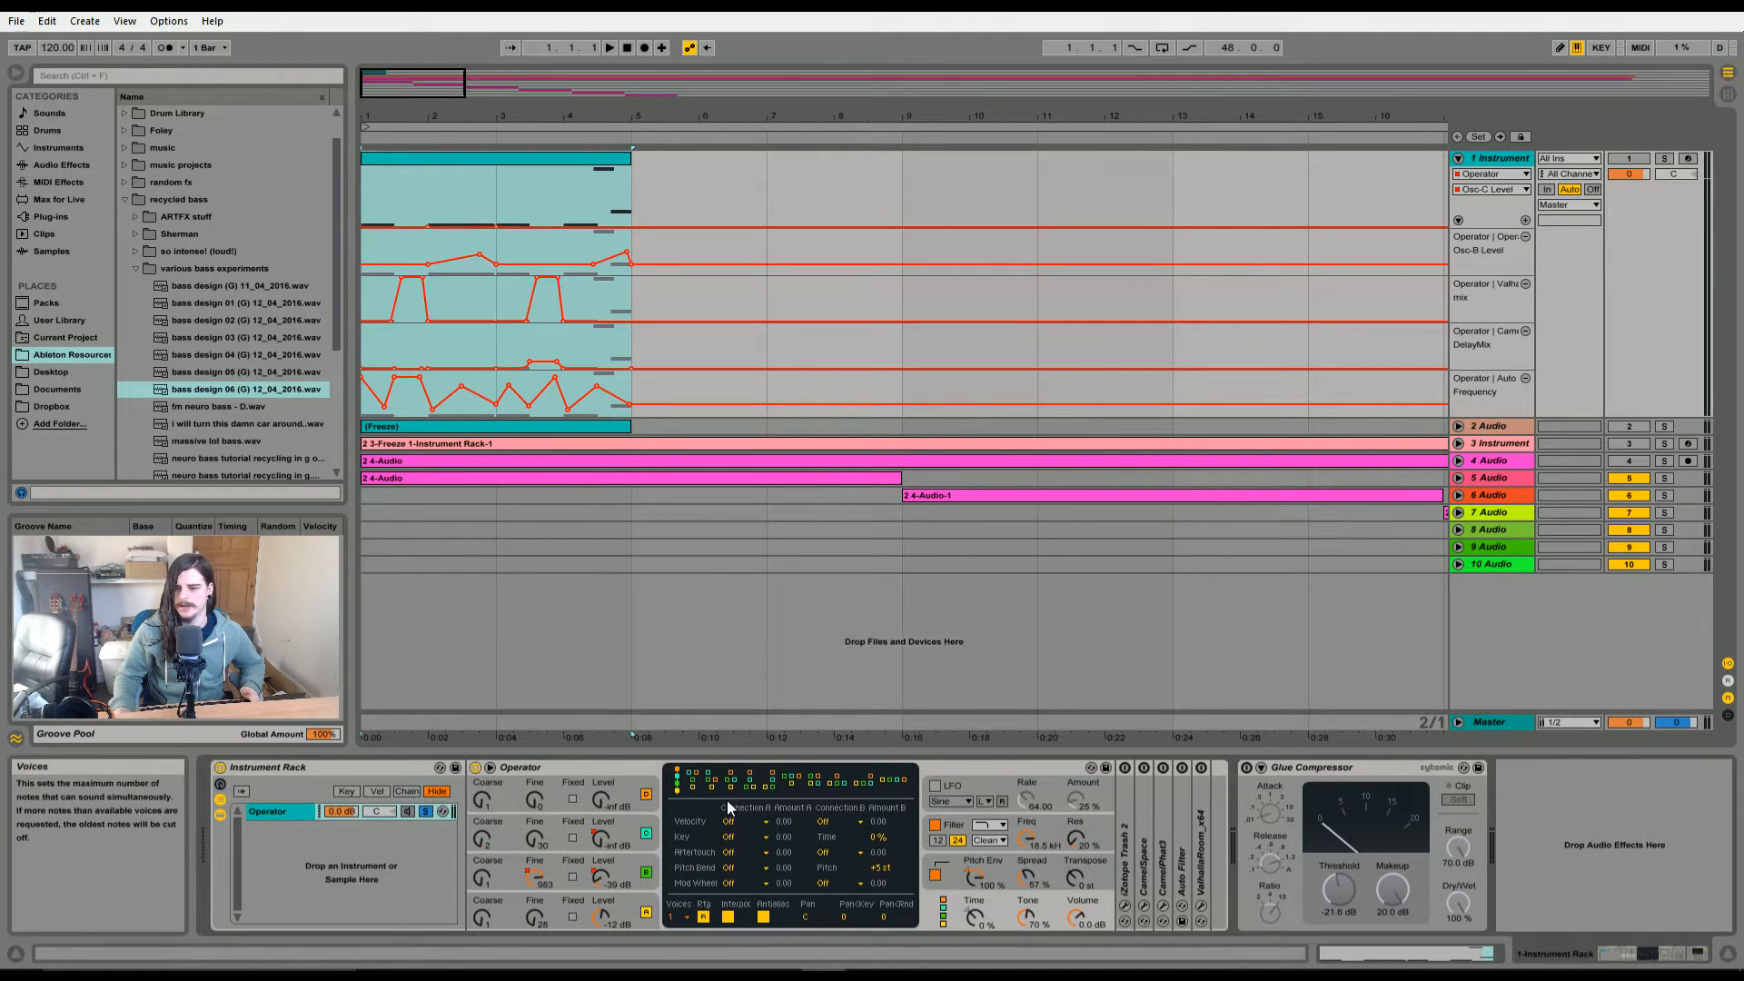
click(945, 870)
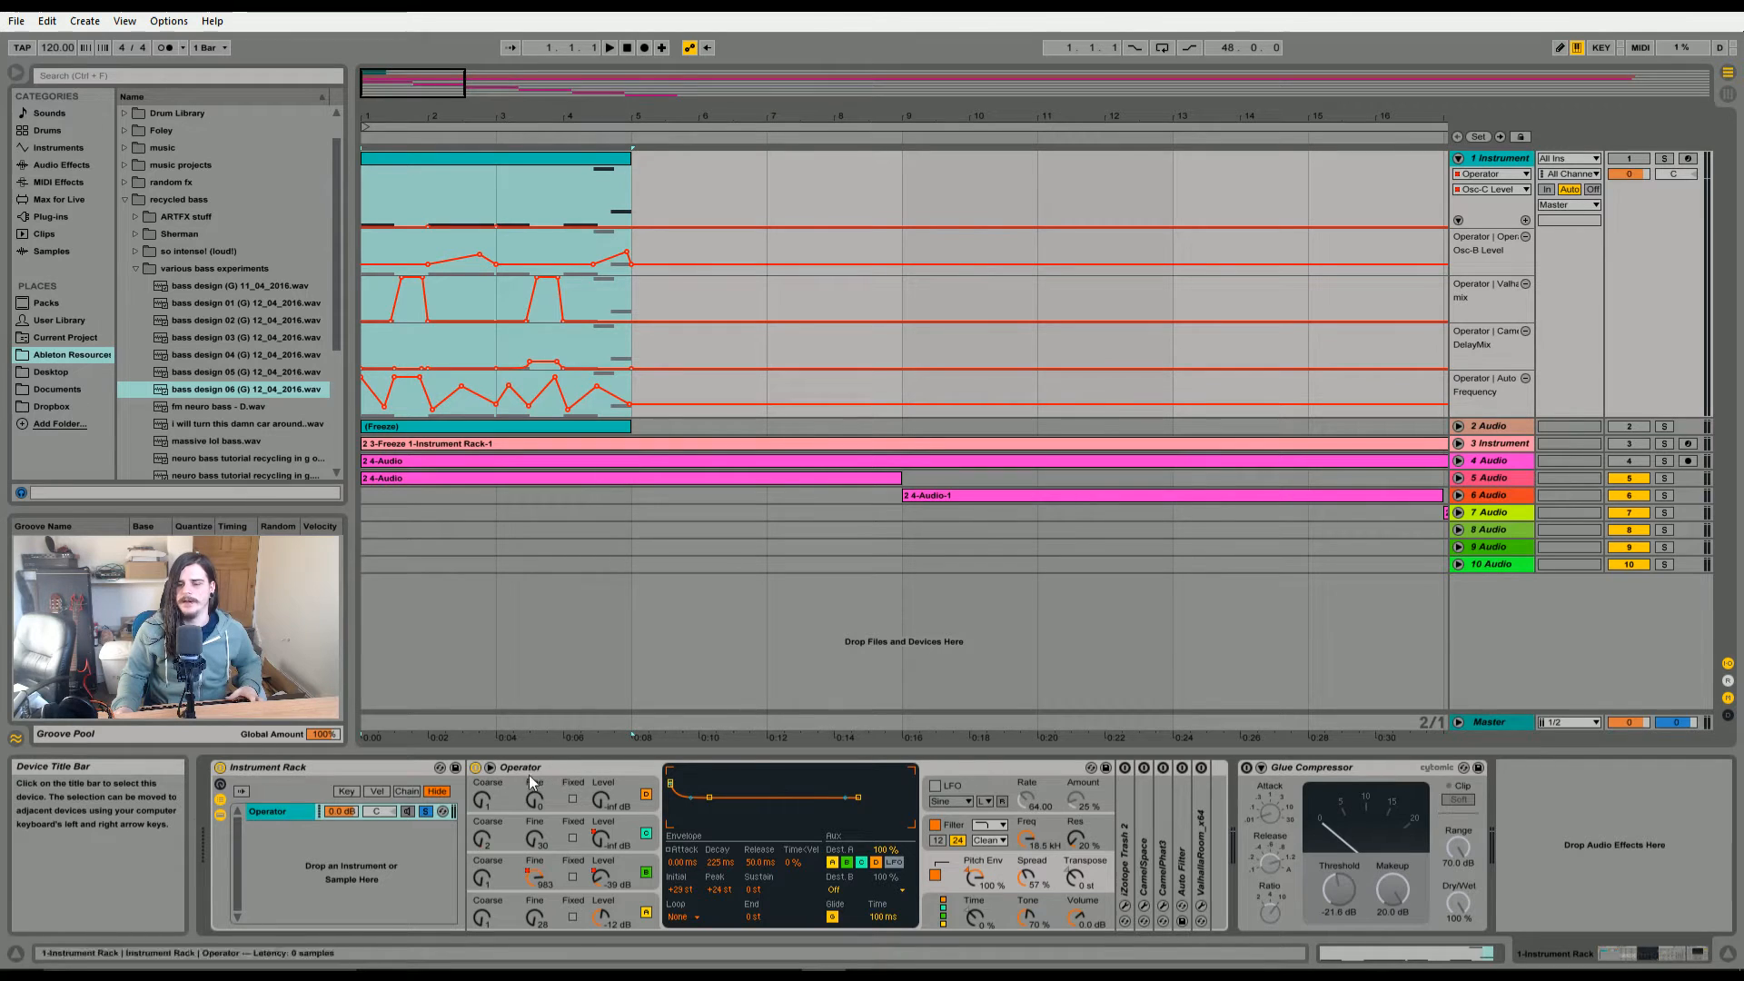
- Solo the 1 Instrument track and play its four-bar clip with the effects bypassed
click(468, 158)
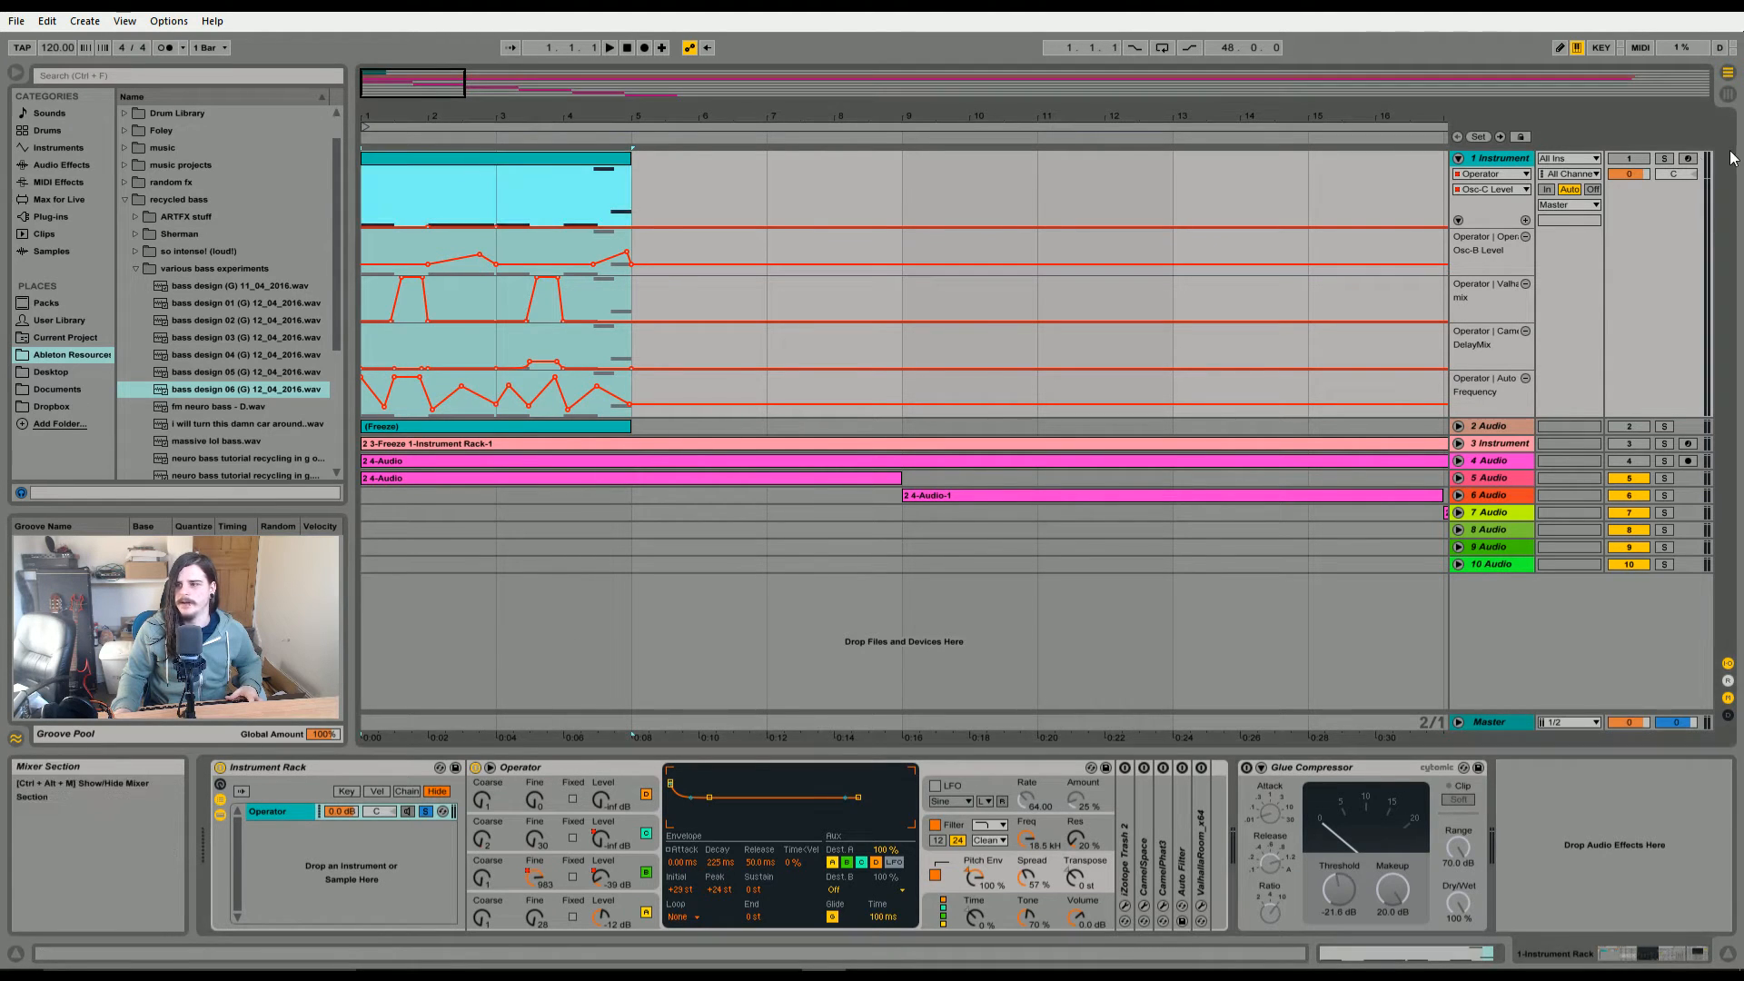
click(1664, 158)
click(400, 158)
mouse_move(406, 95)
mouse_down()
mouse_move(408, 71)
mouse_move(410, 98)
mouse_up()
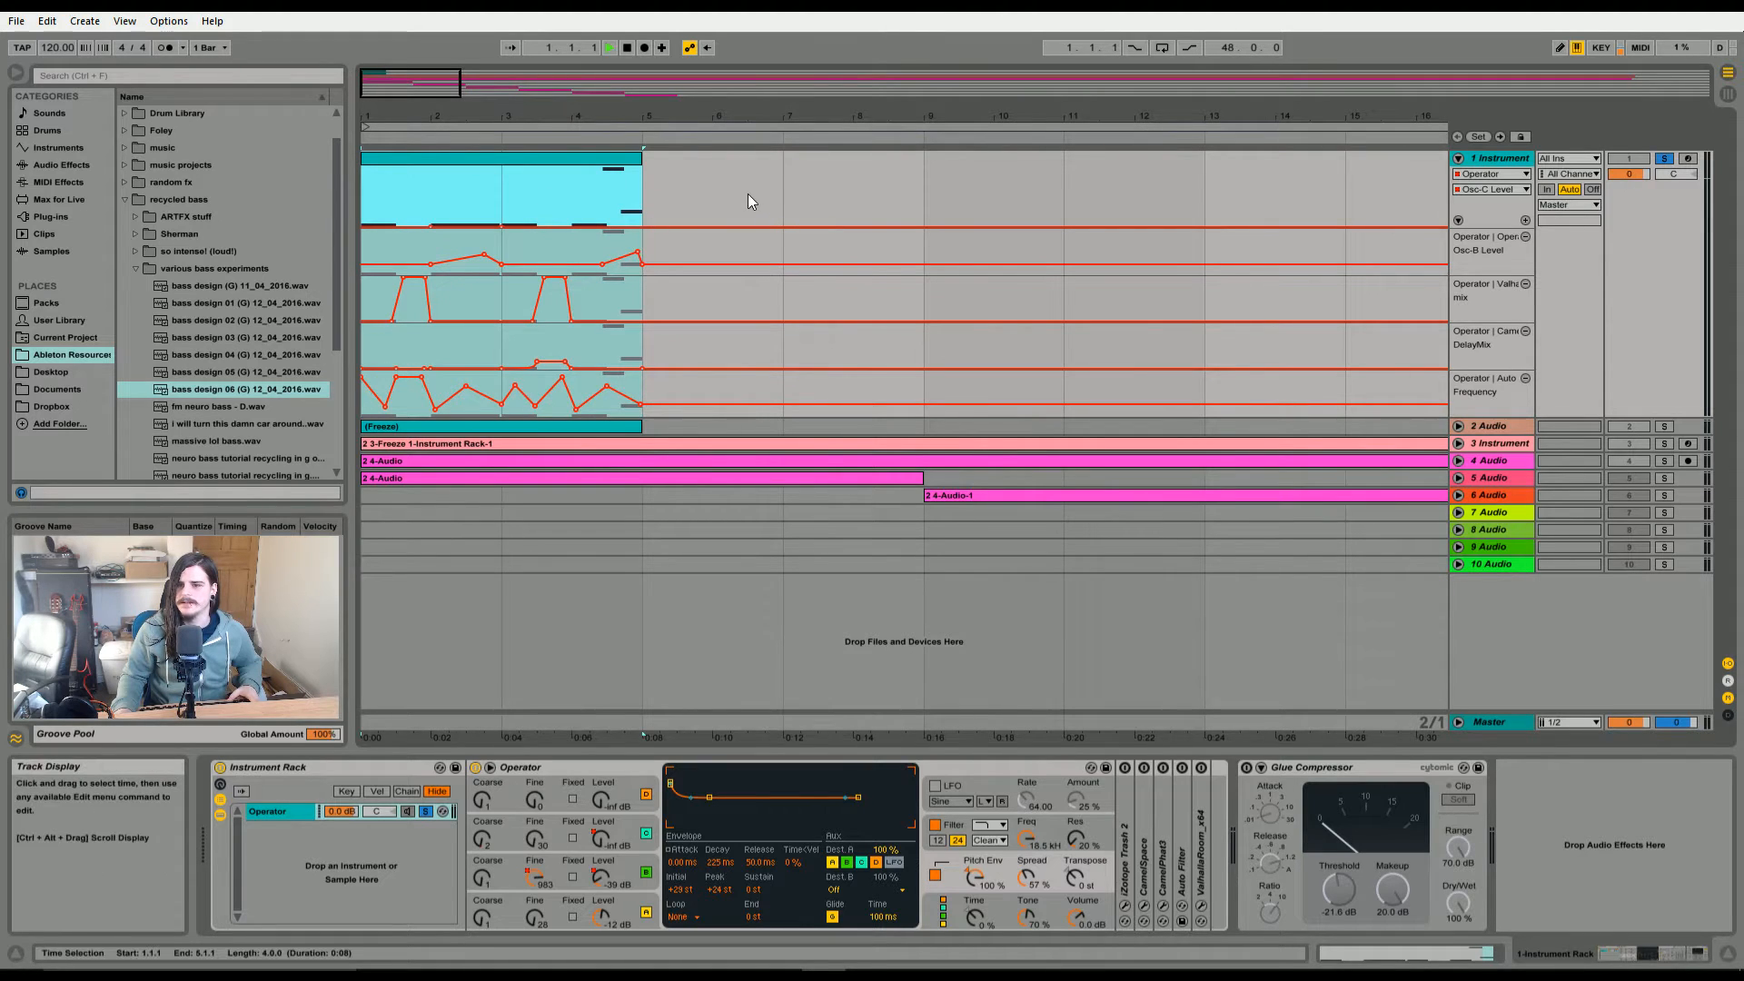
key(space)
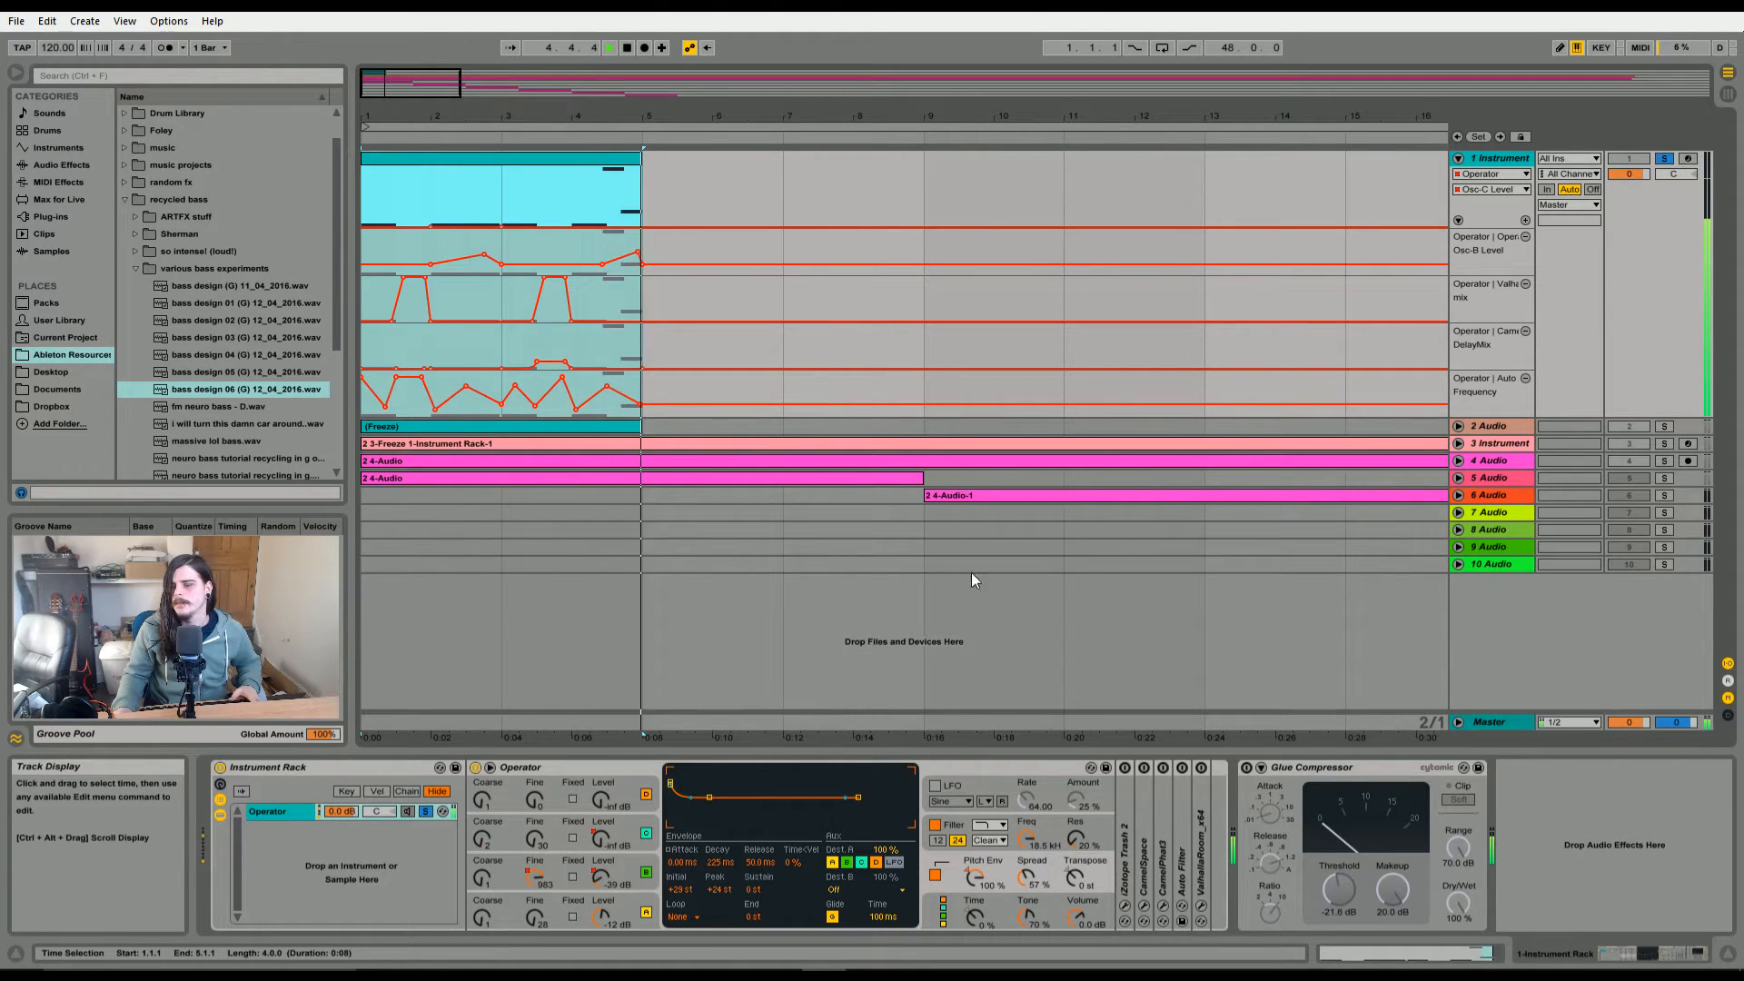
key(space)
- Unfold iZotope Trash 2, open its plug-in window and dismiss the preset manager
double_click(1128, 817)
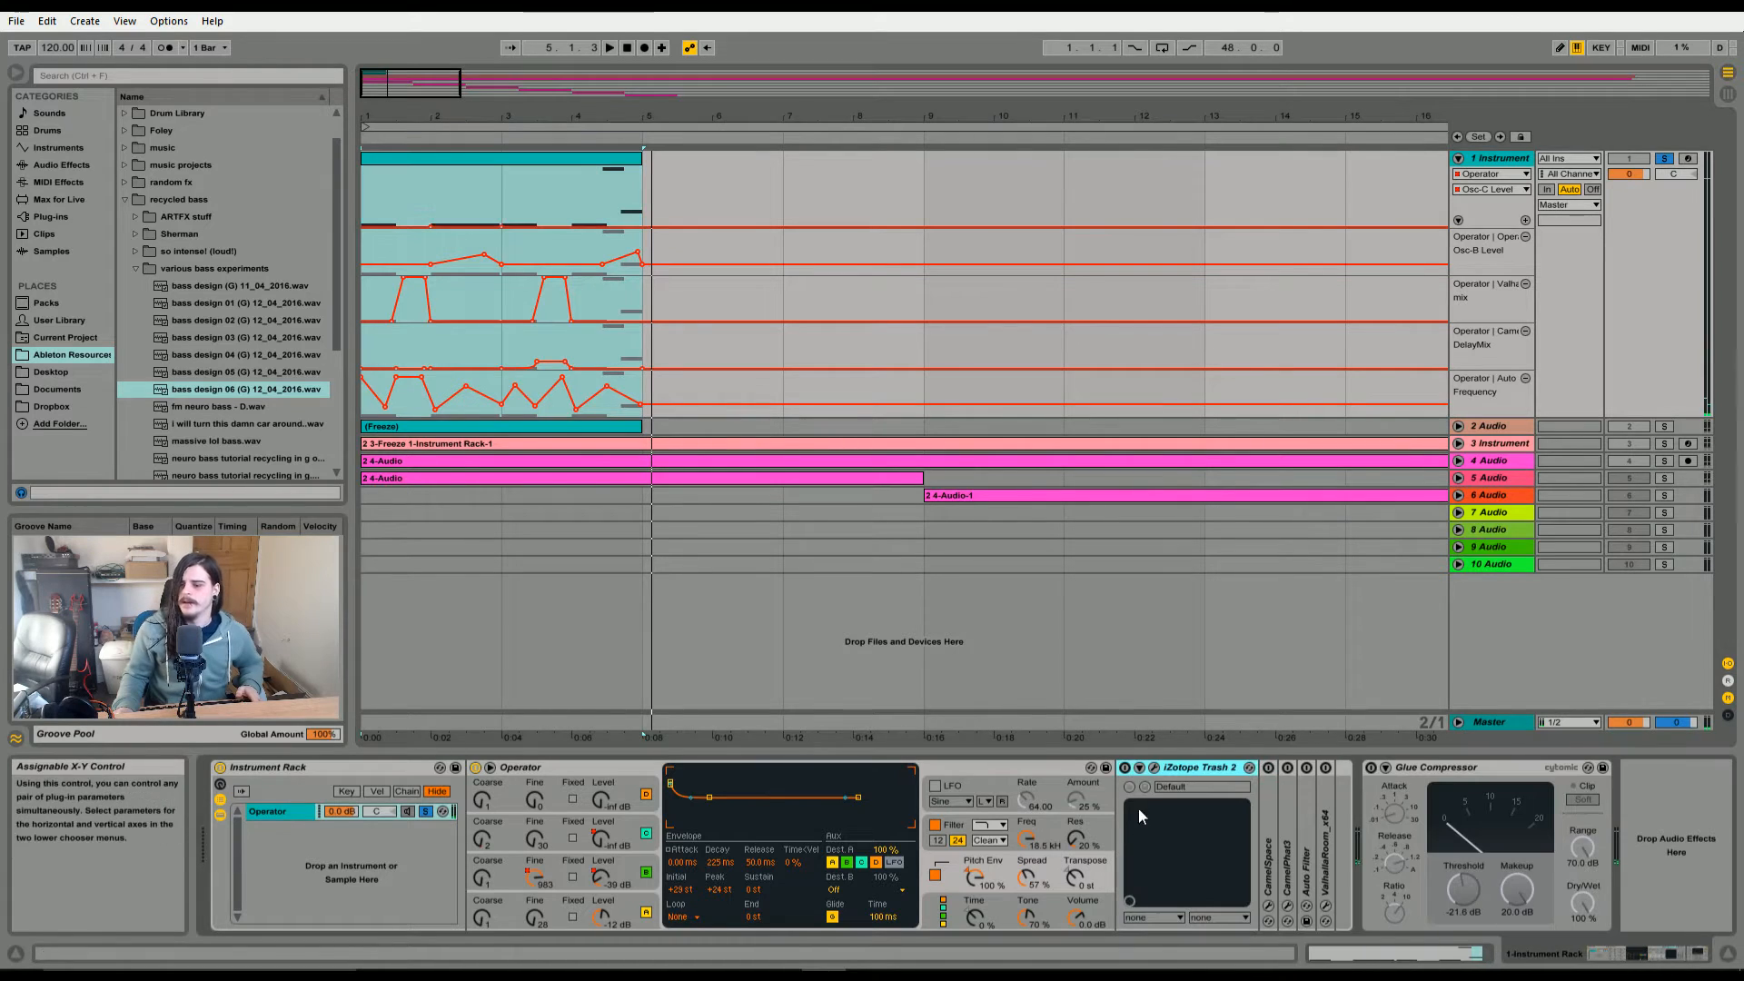
click(1154, 769)
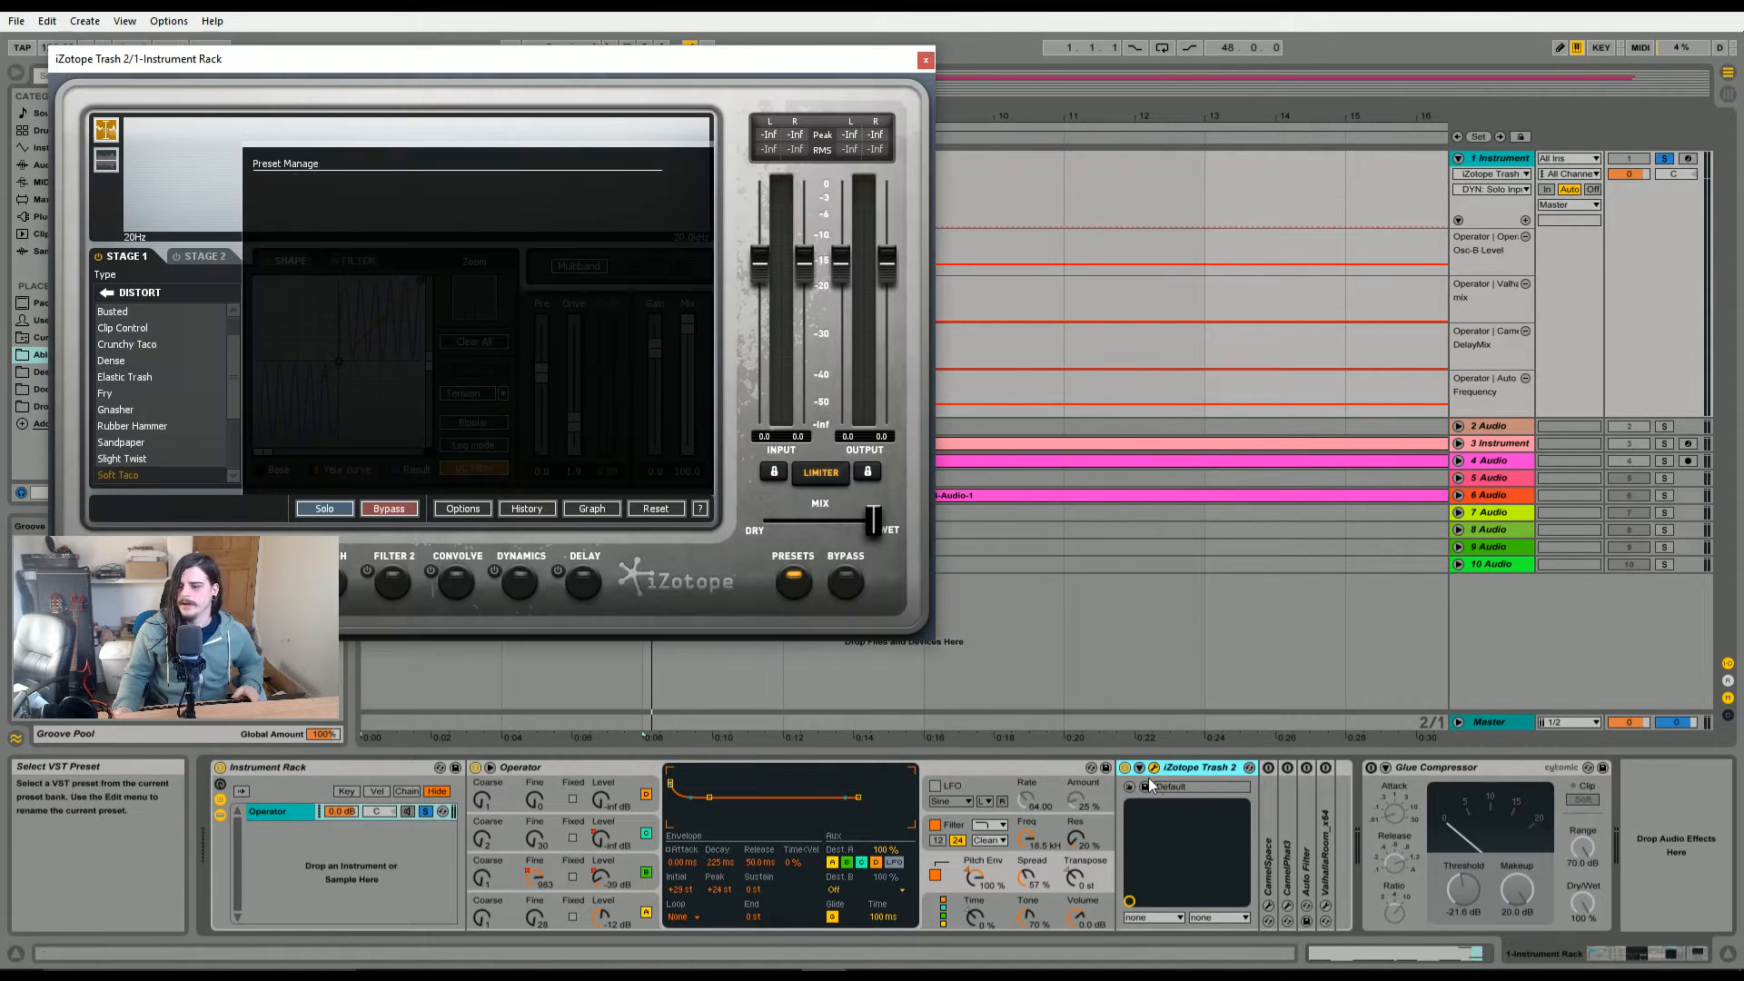
click(652, 479)
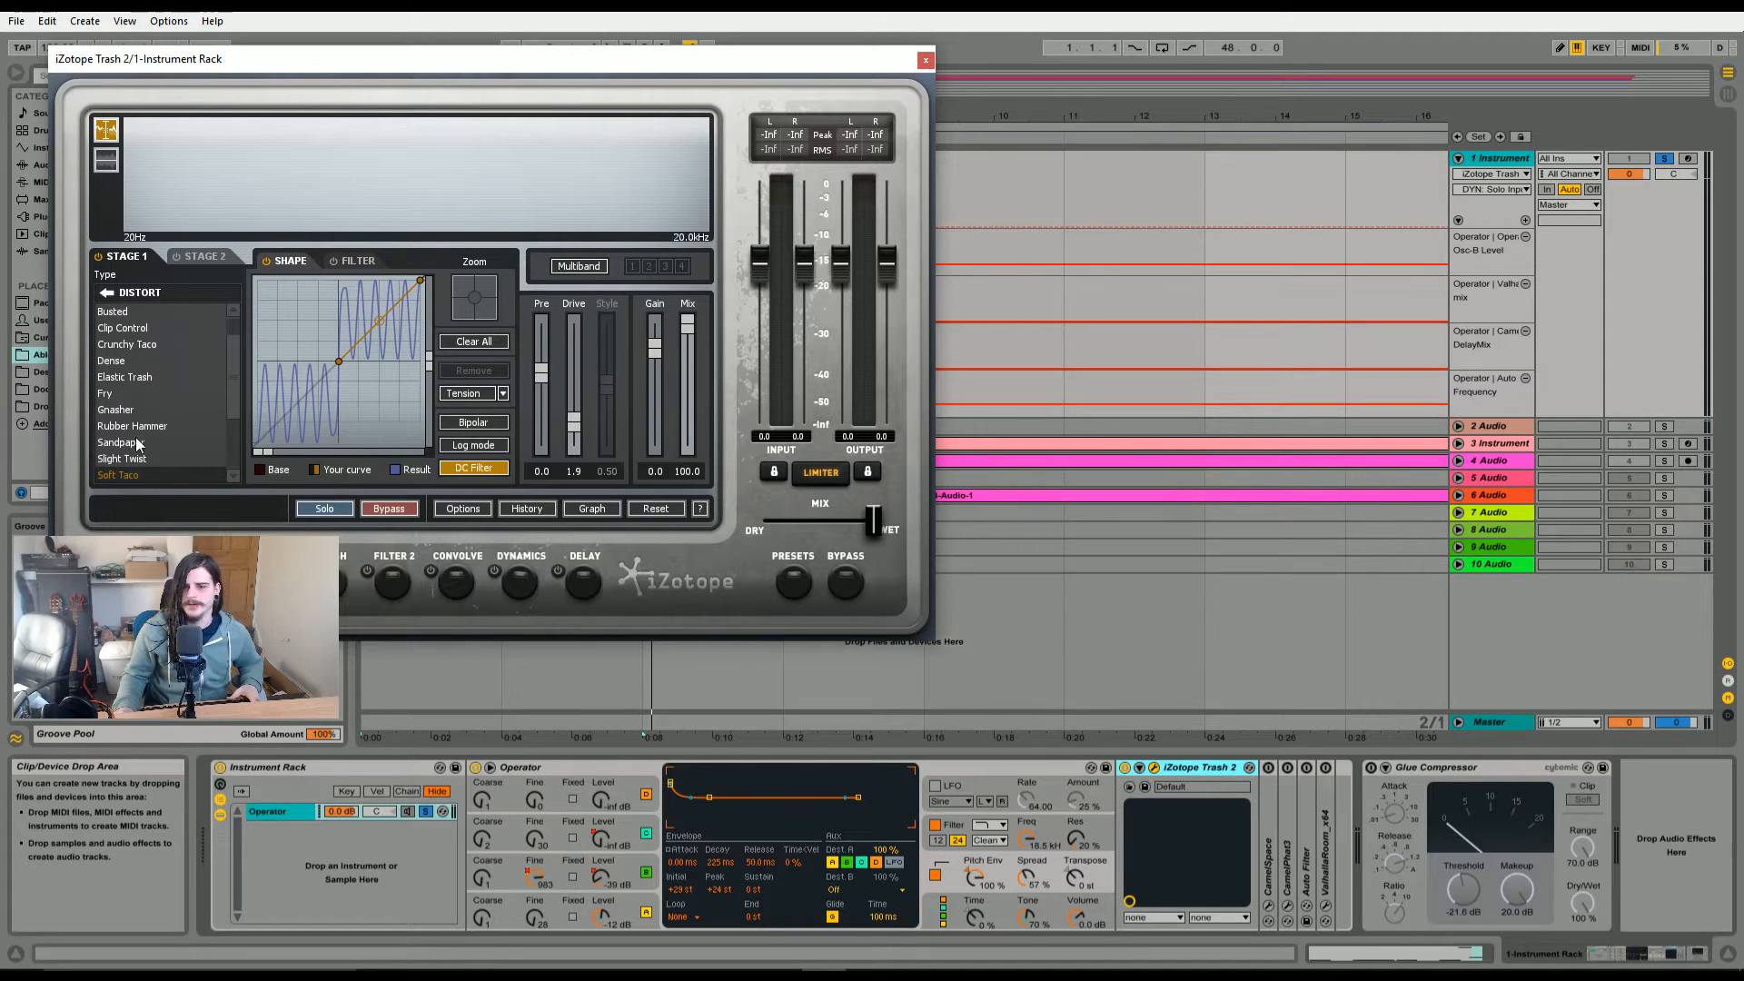
- Play the four-bar clip through Trash 2's Soft Taco distortion and close its plug-in window
scroll(137, 442, down, 1)
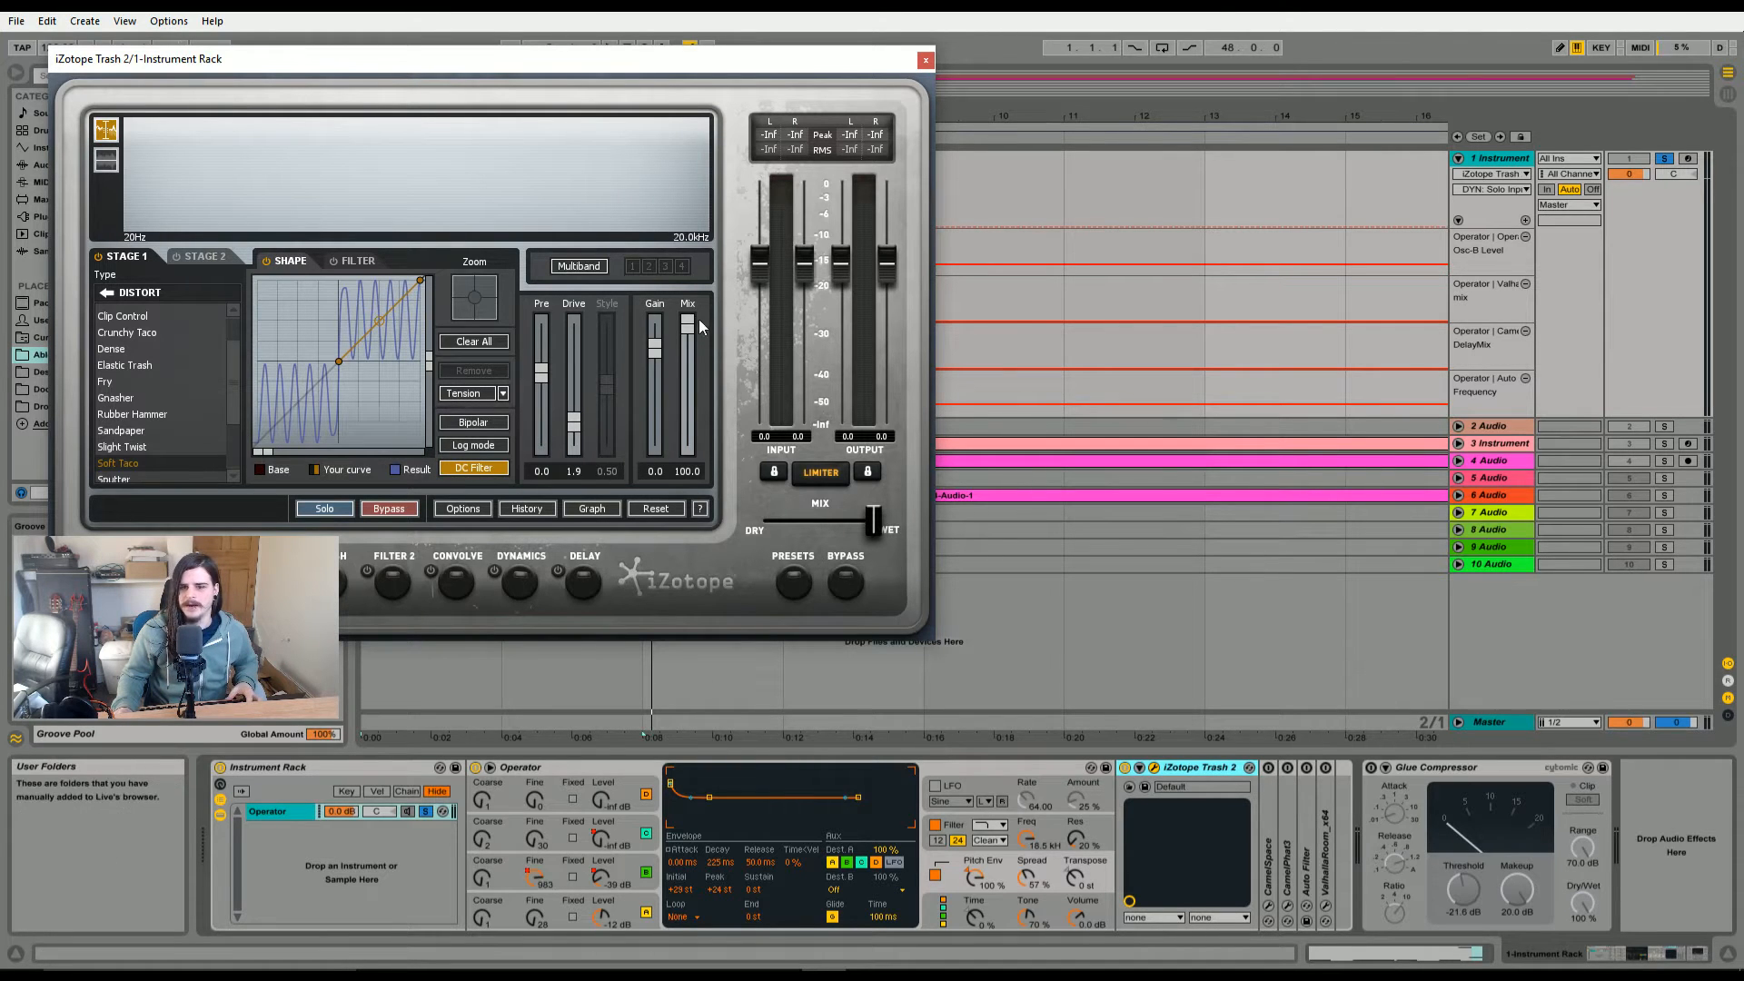
key(space)
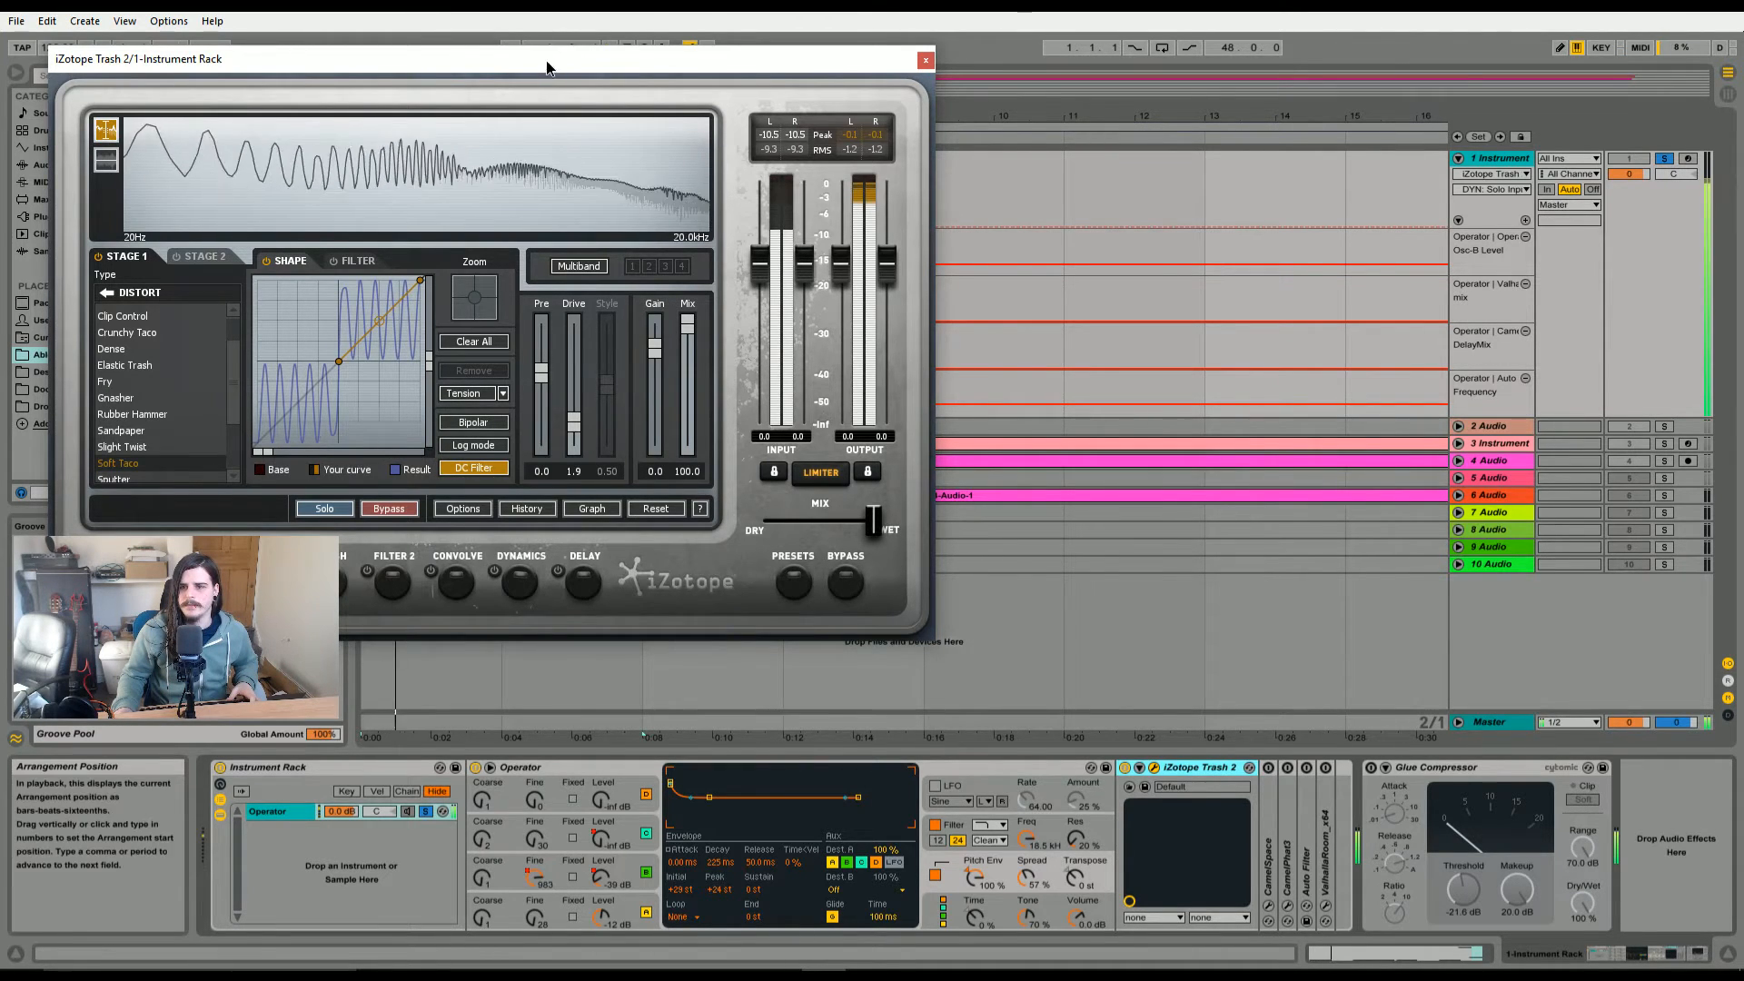
drag(550, 62, 809, 148)
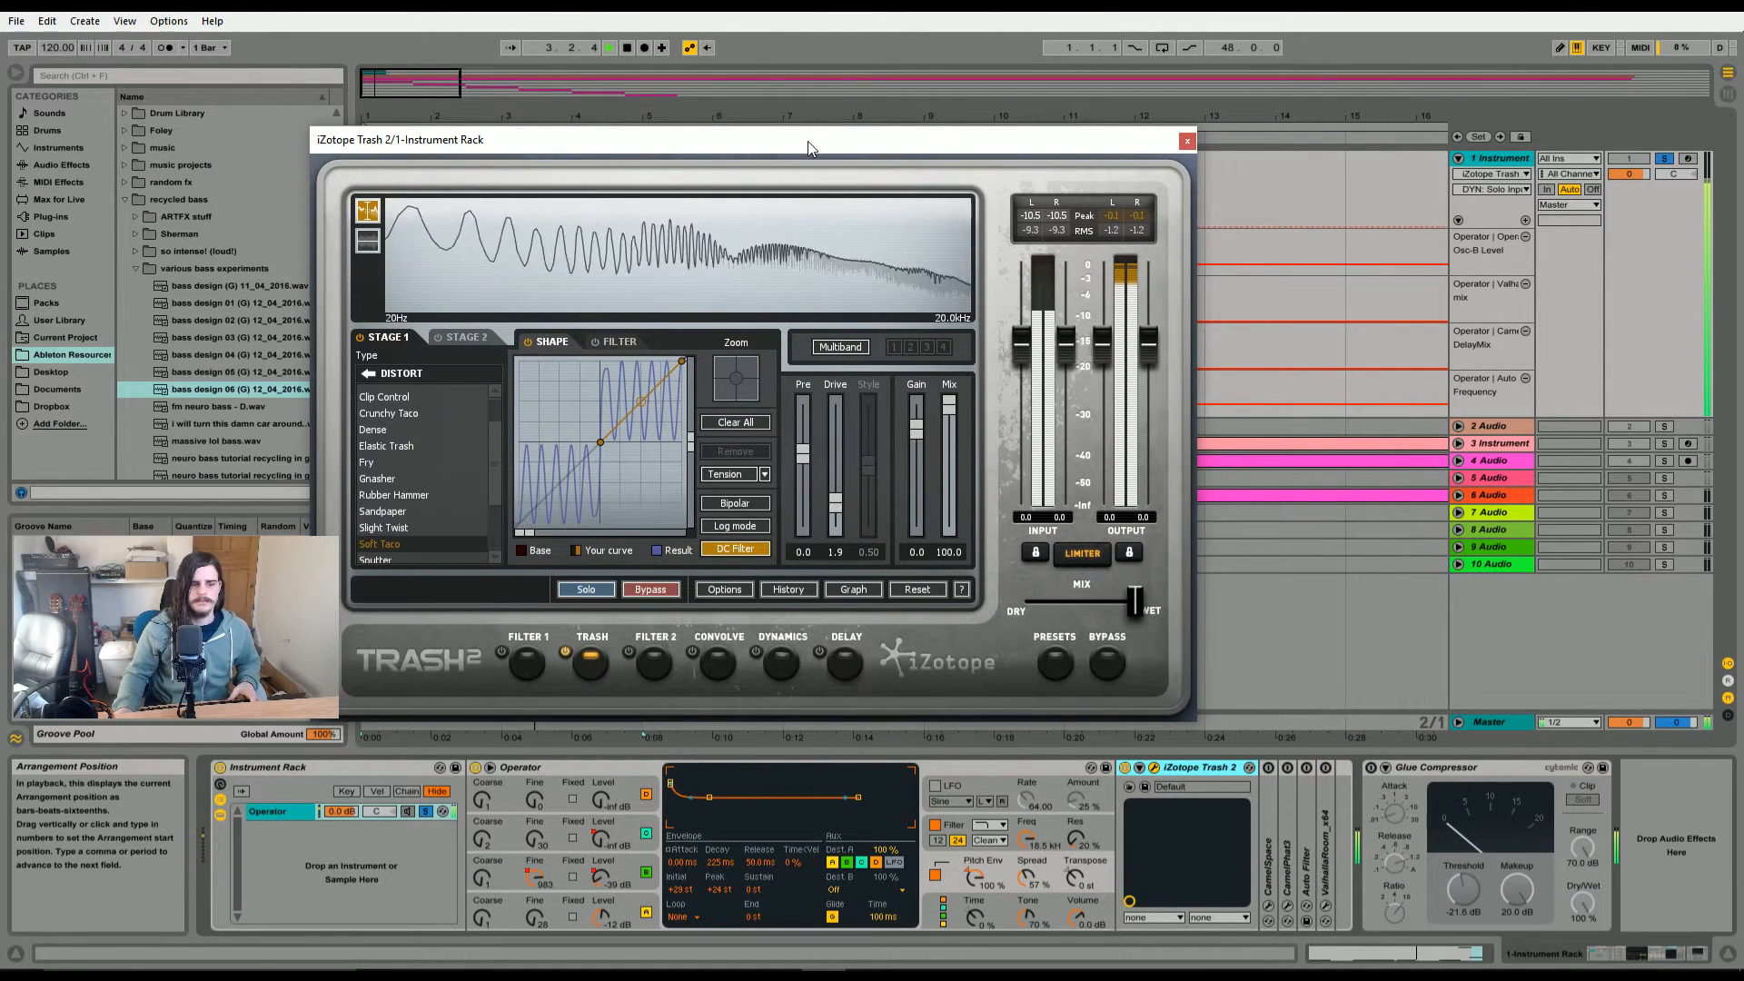
drag(810, 148, 796, 122)
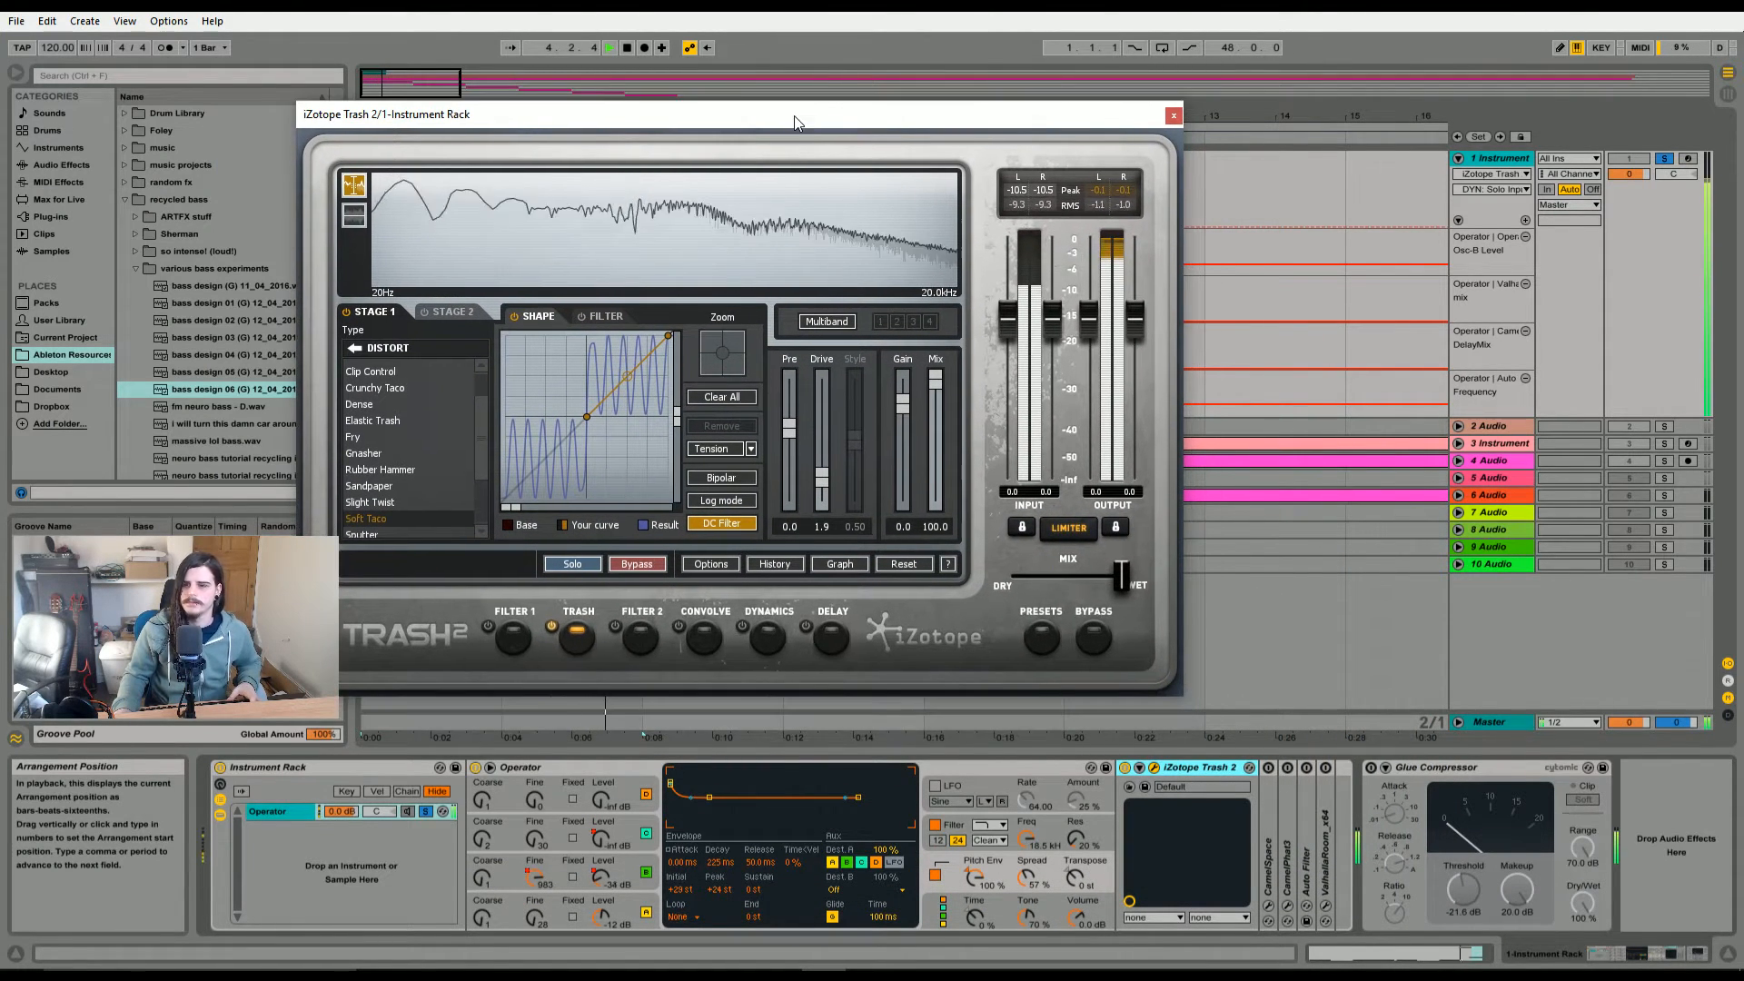
key(space)
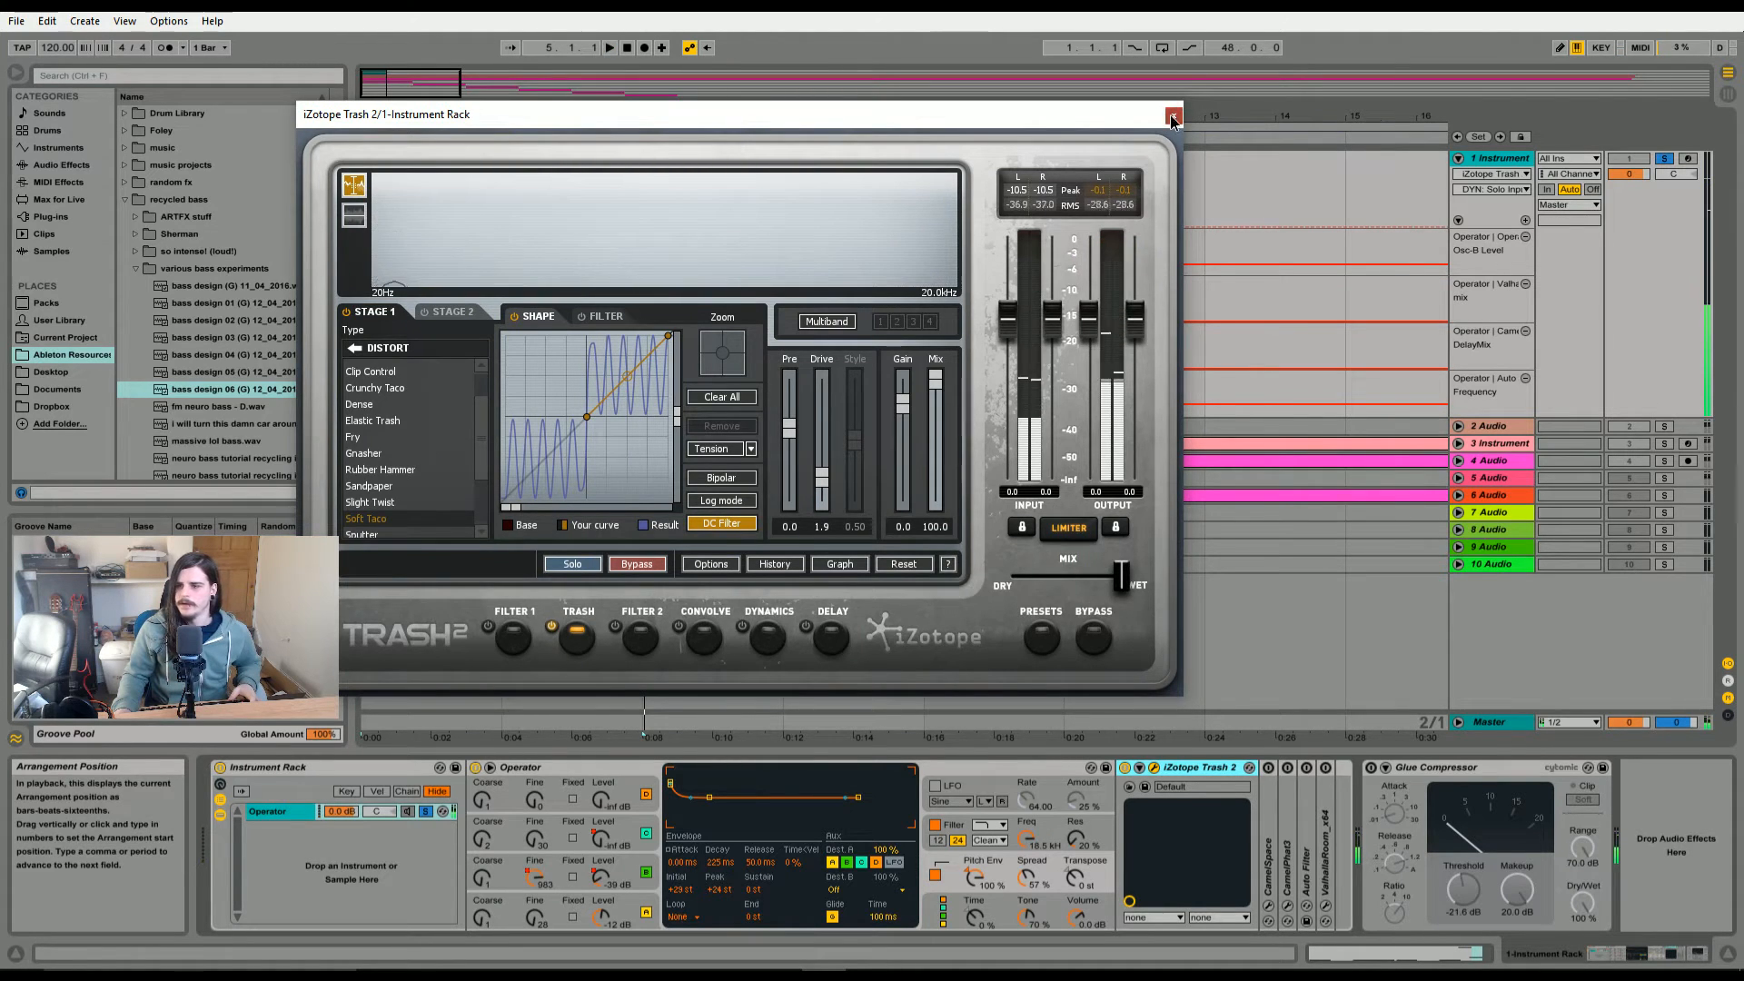
click(1173, 116)
- Unfold and enable CamelSpace, and open its plug-in window to examine the 4Barfilter settings
double_click(1268, 854)
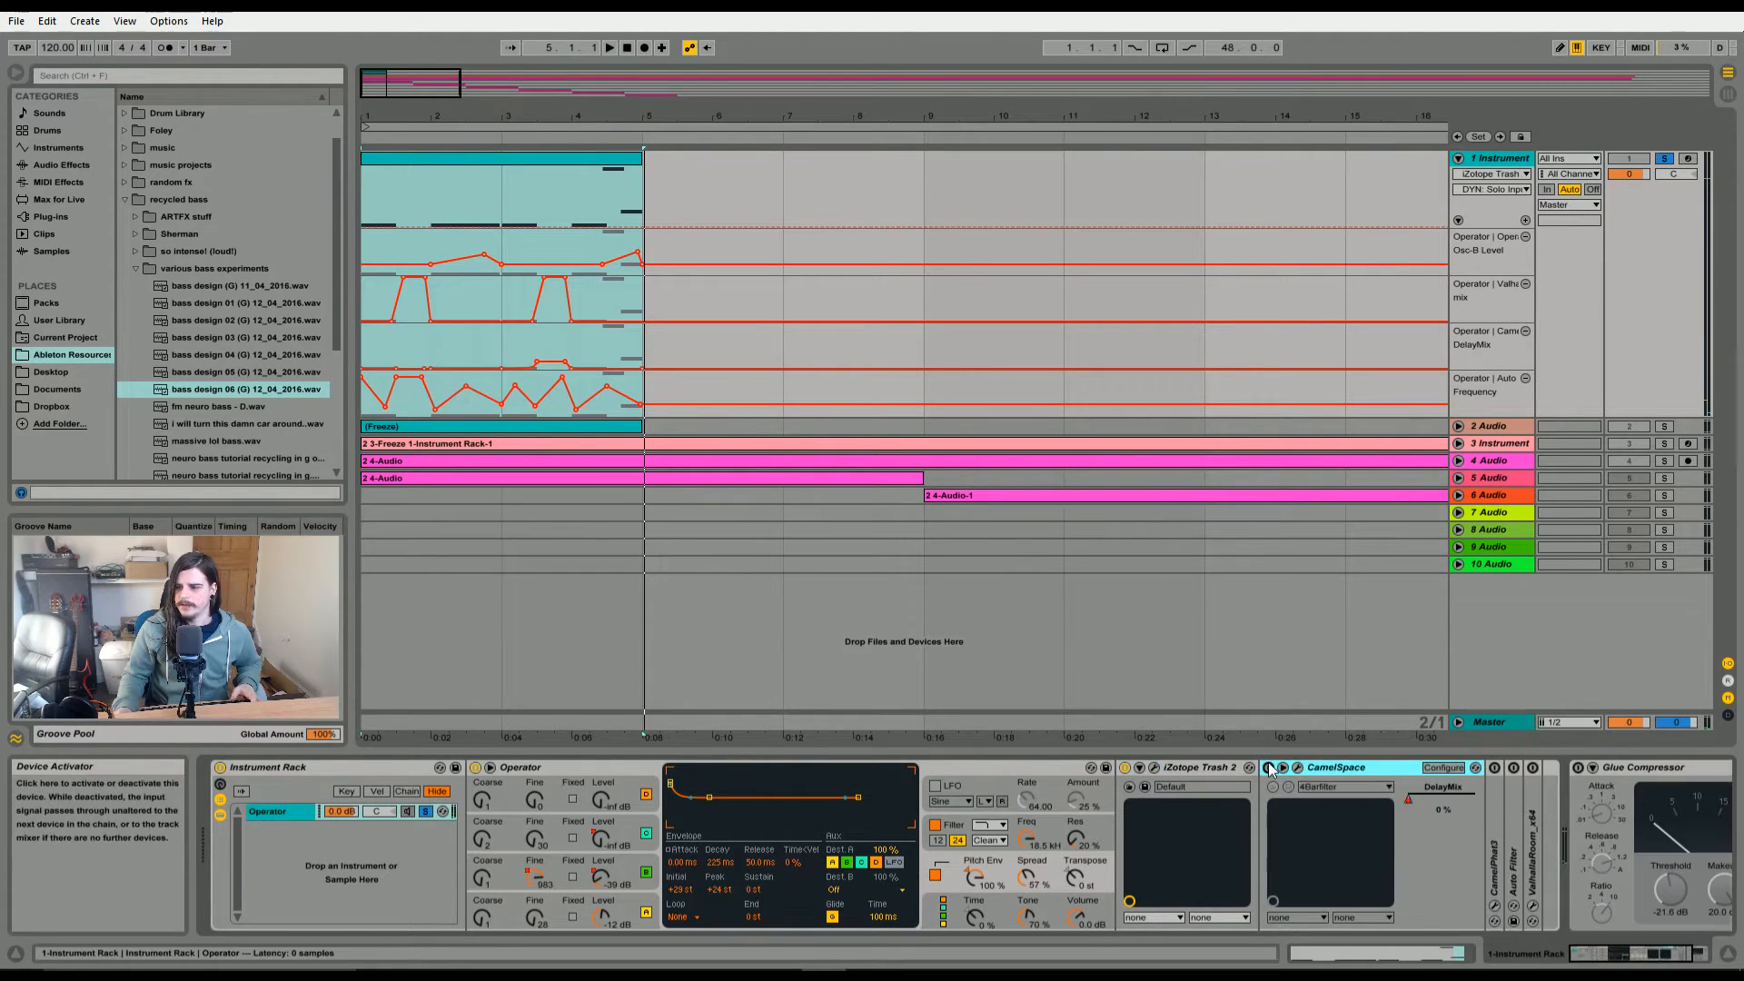
click(1297, 767)
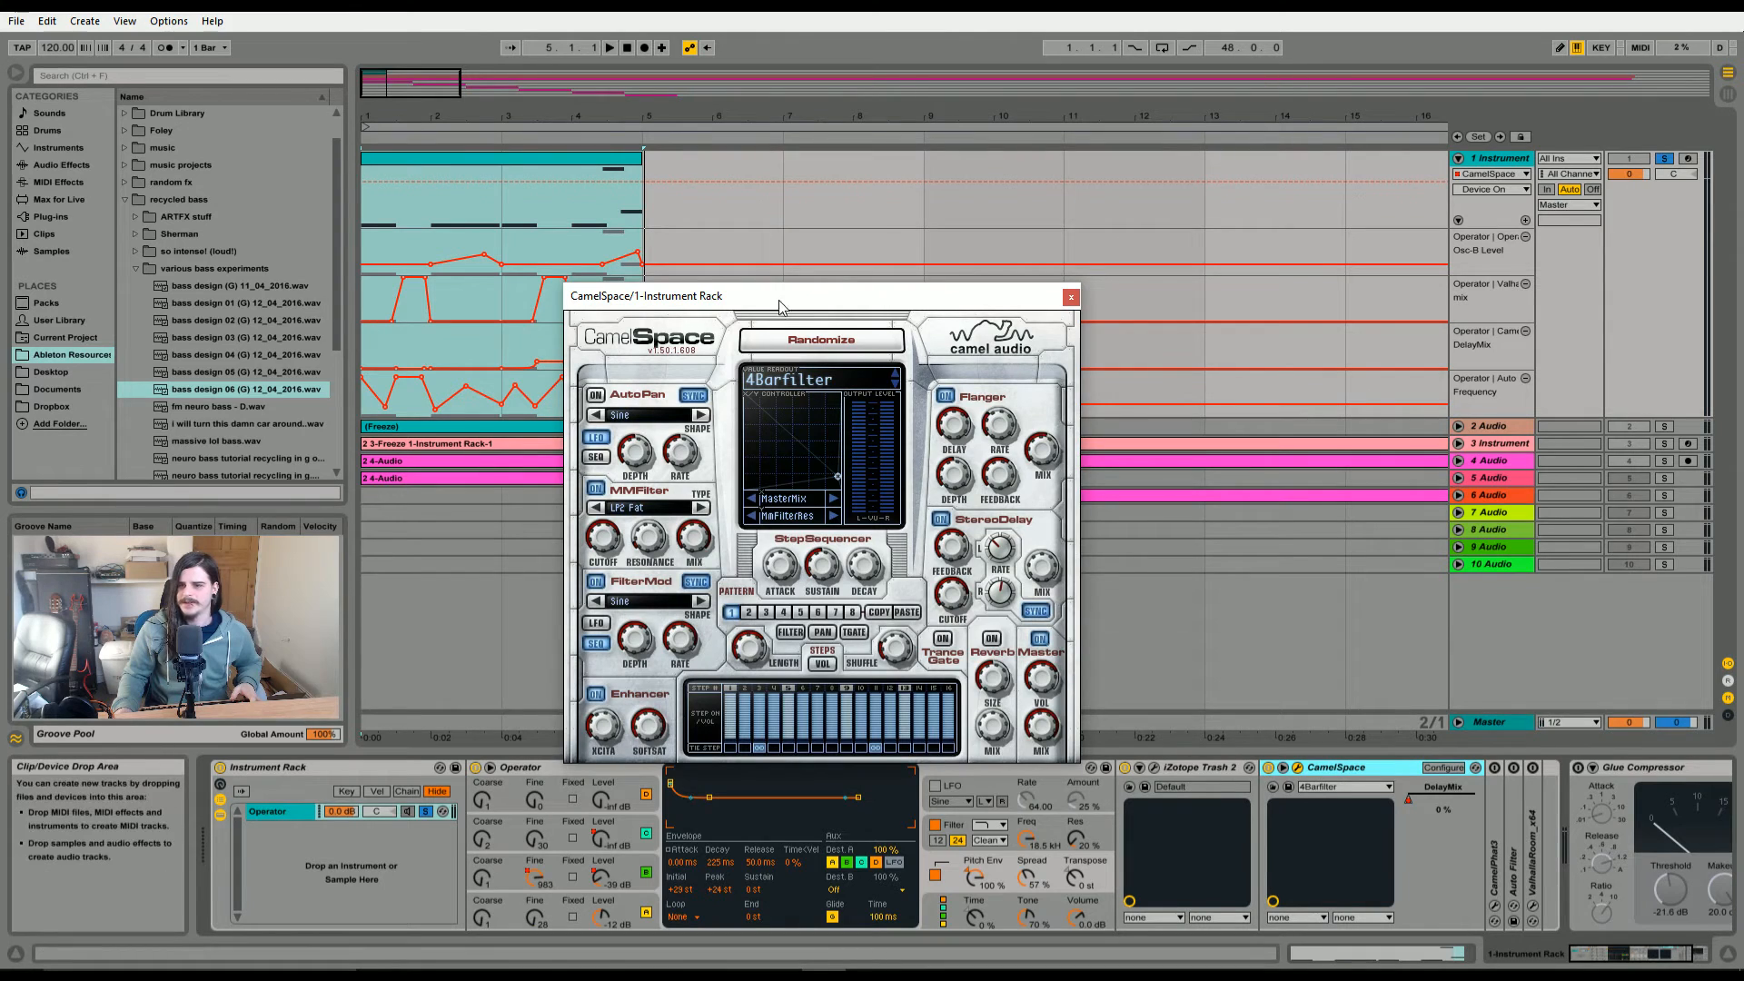
drag(776, 302, 842, 223)
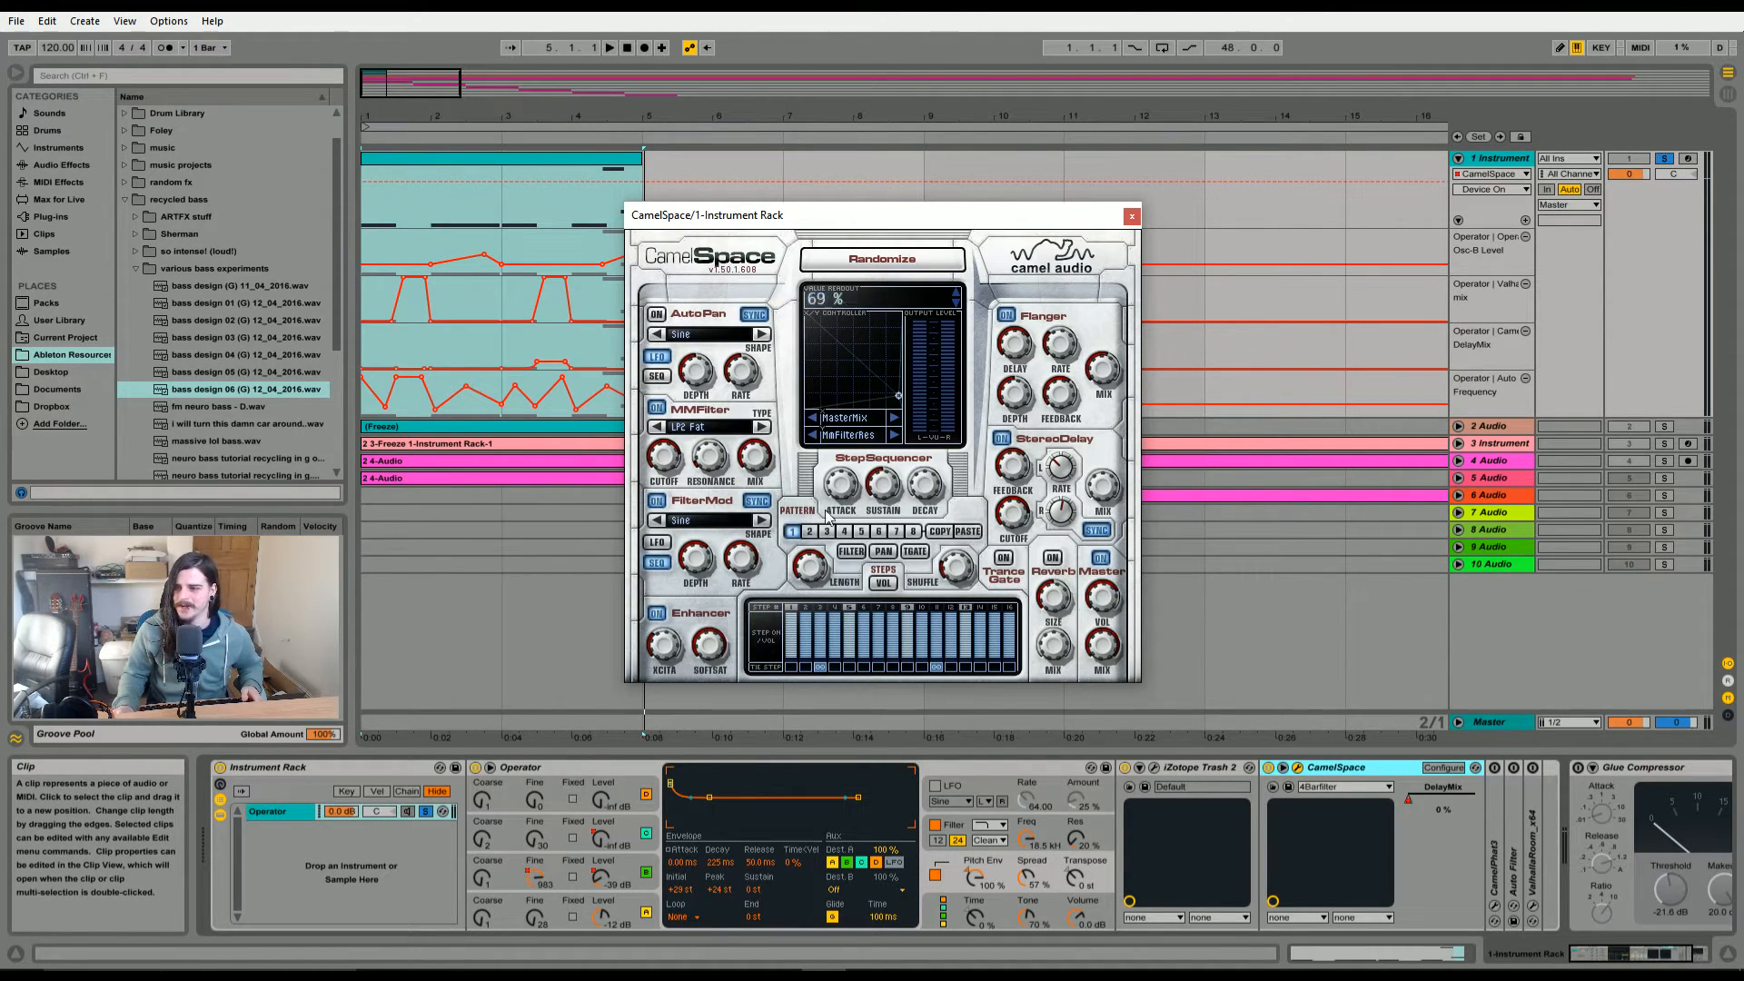
drag(832, 225, 783, 174)
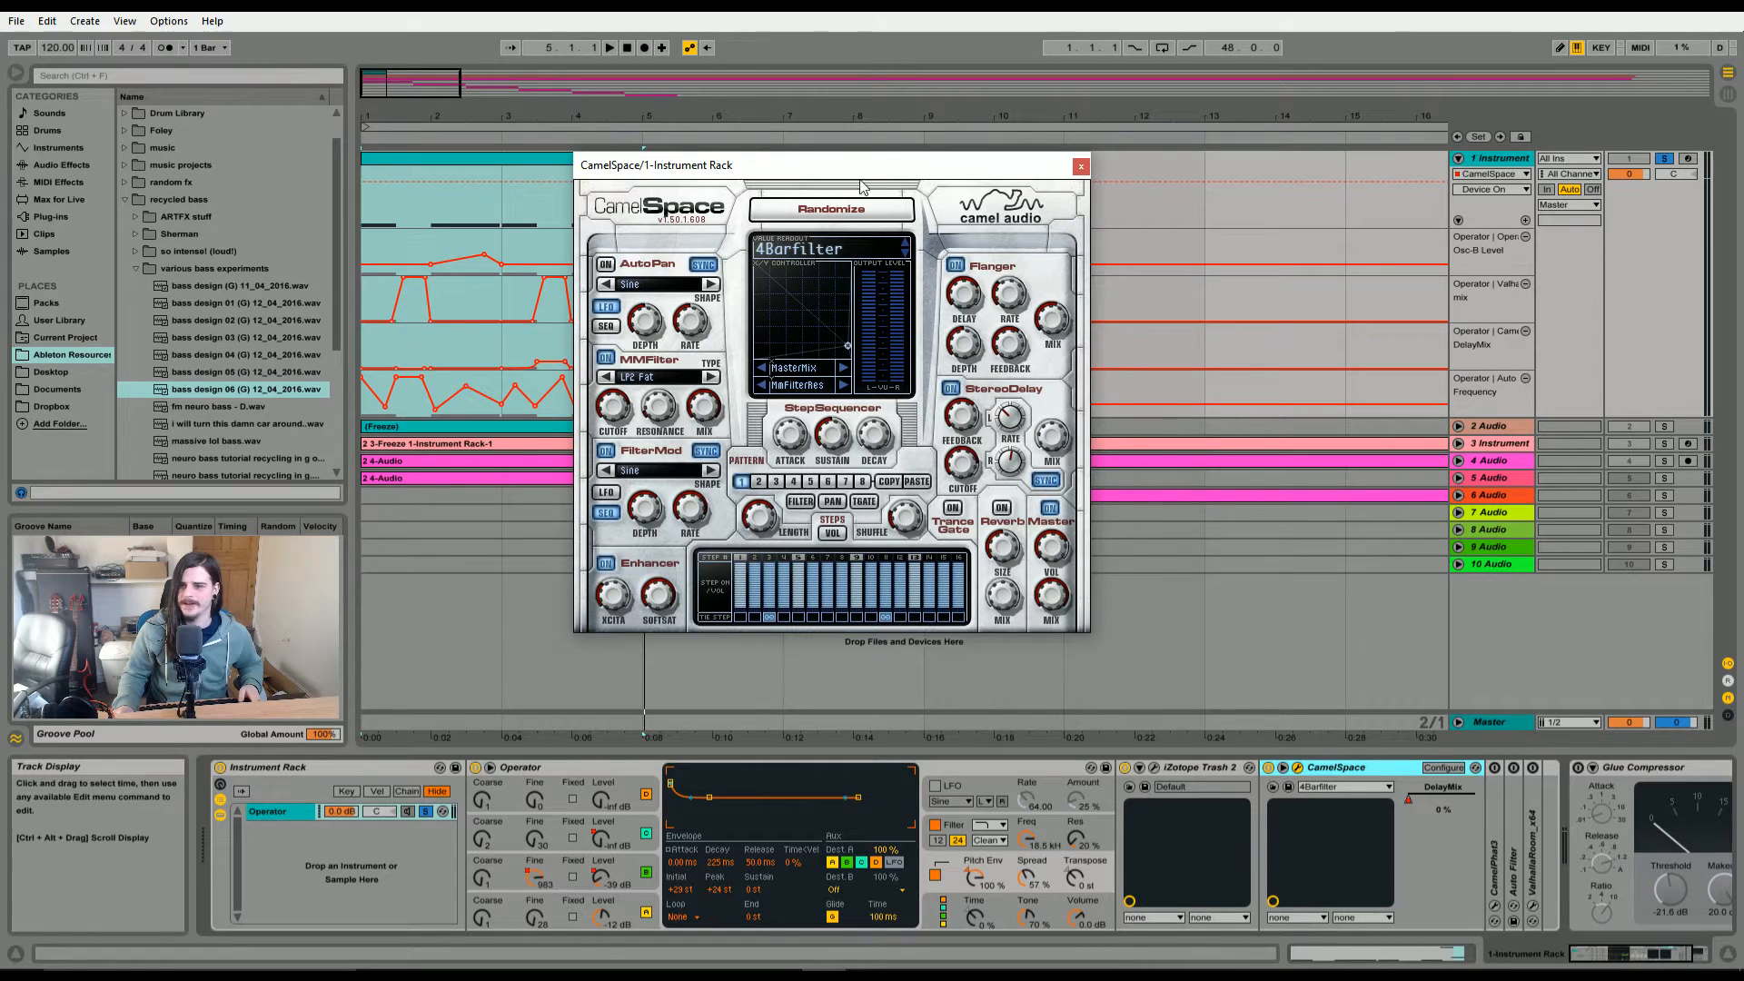
drag(877, 169, 687, 155)
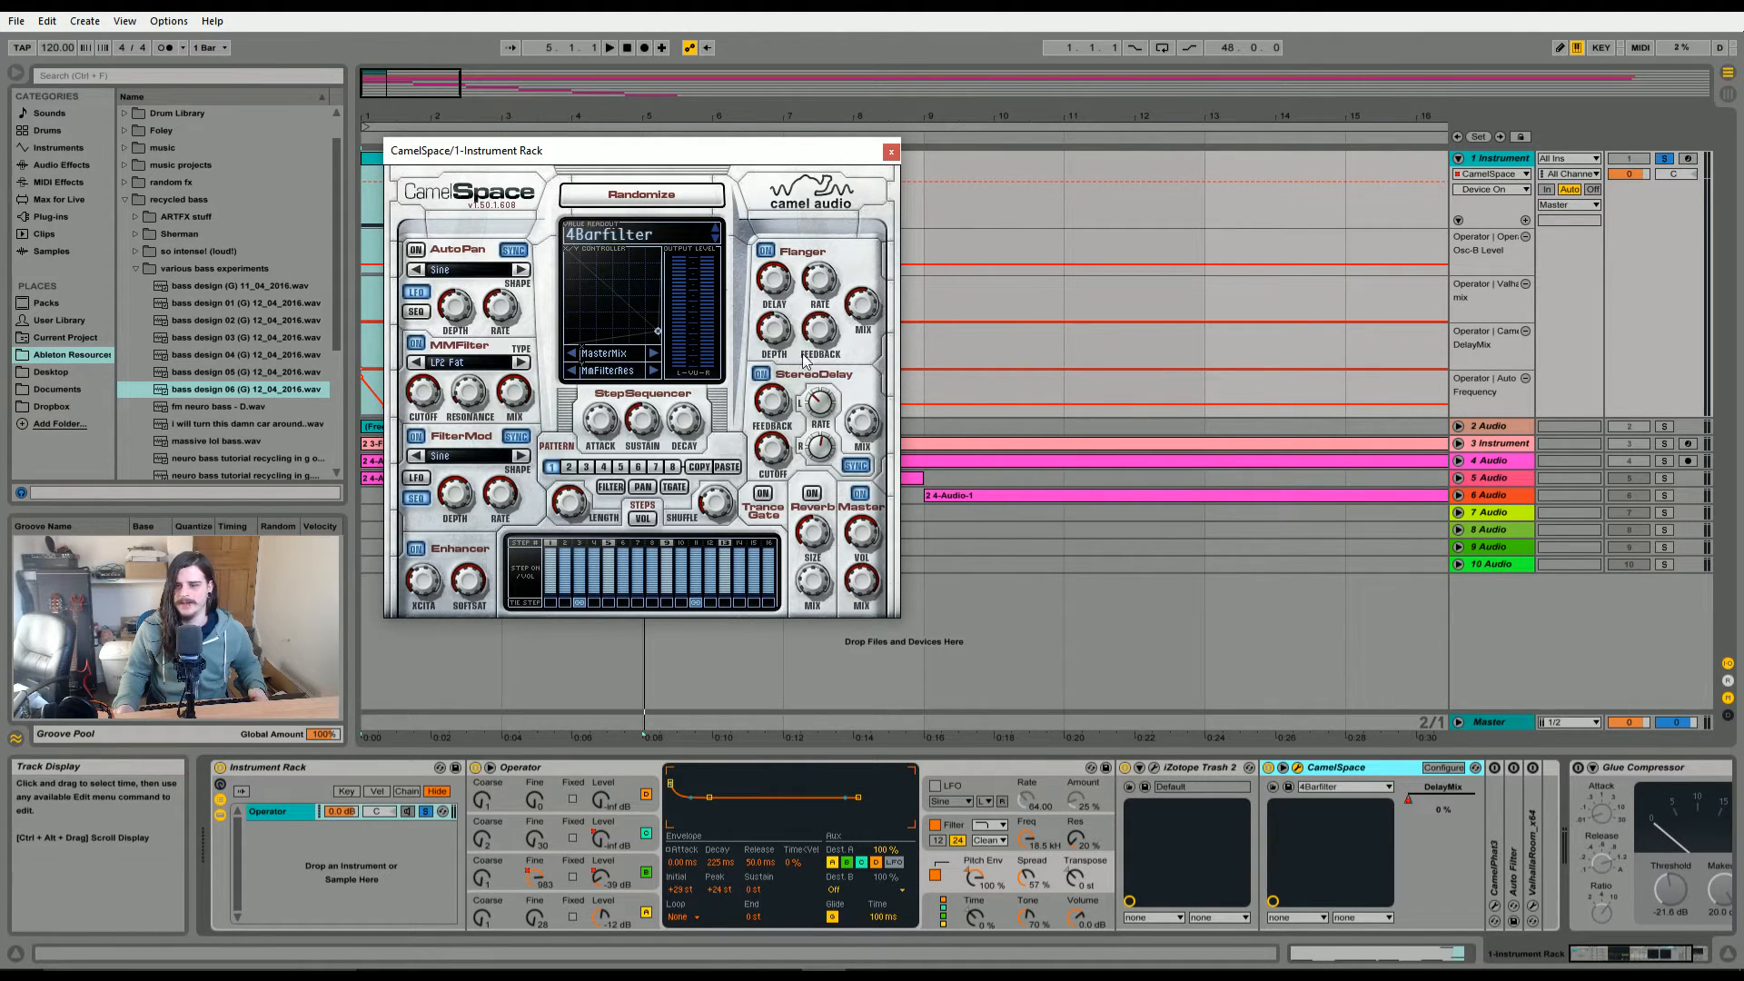
drag(639, 149, 1045, 276)
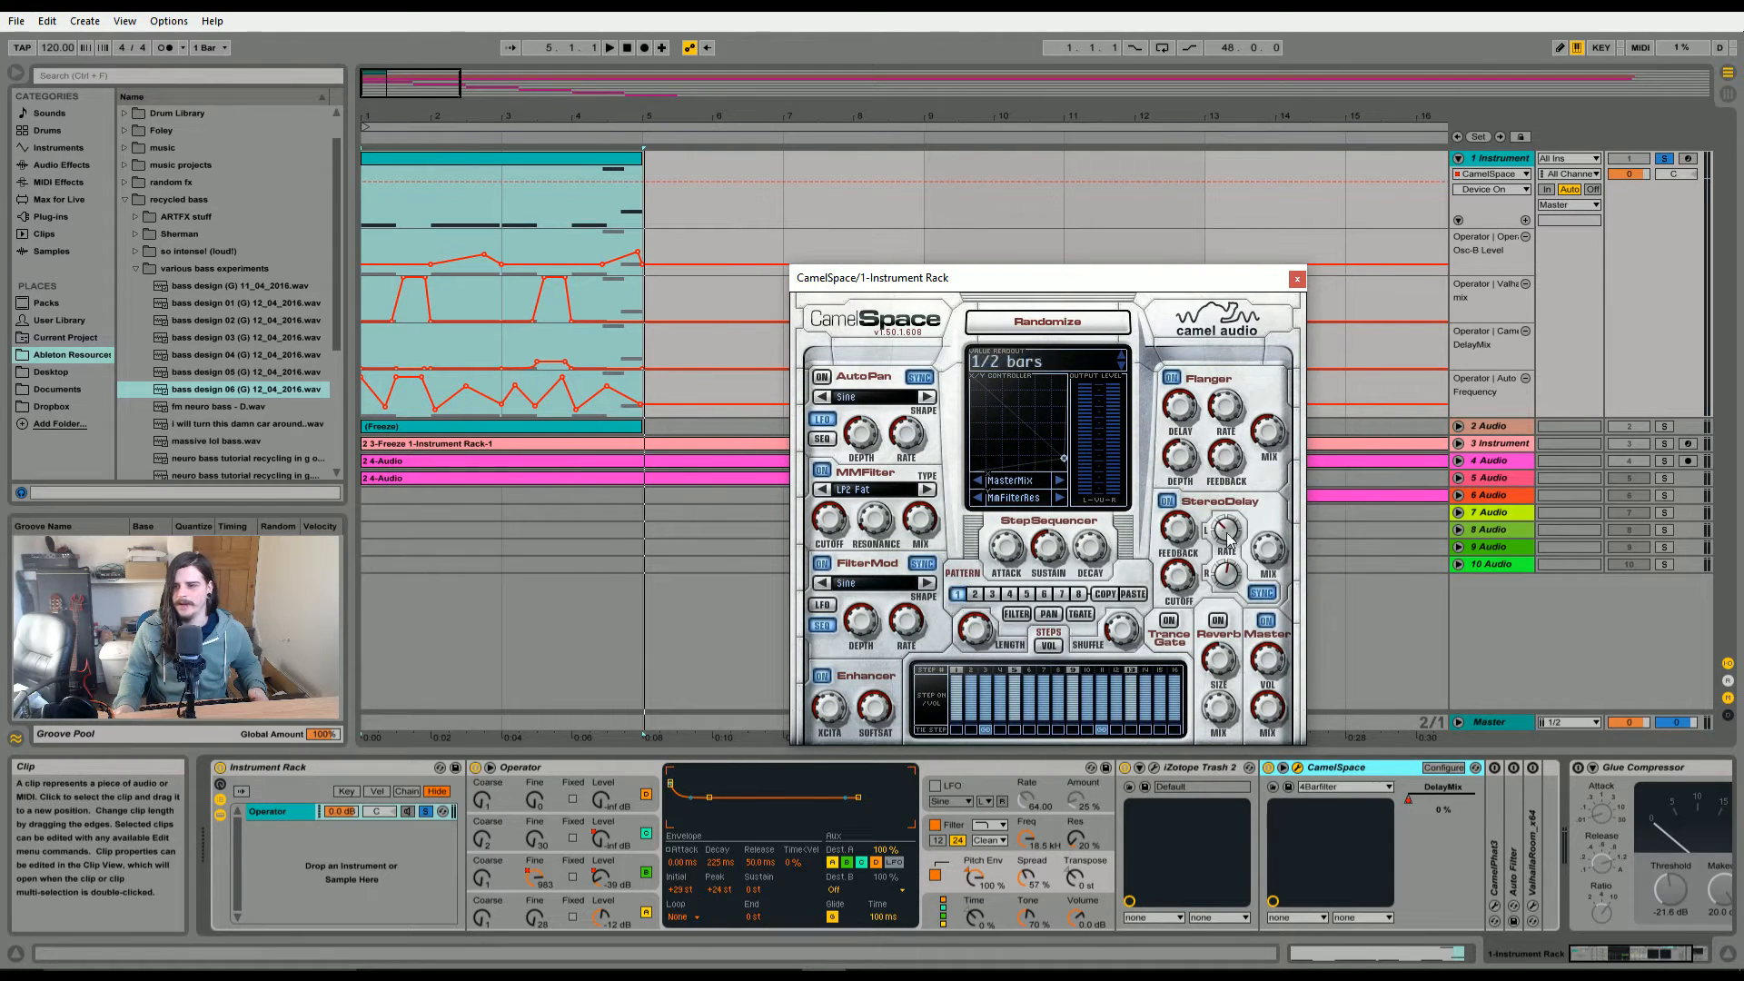
- Show CamelSpace's DelayMix automation on the 1 Instrument track, re-enable the overridden automation and close the plug-in window
click(1269, 549)
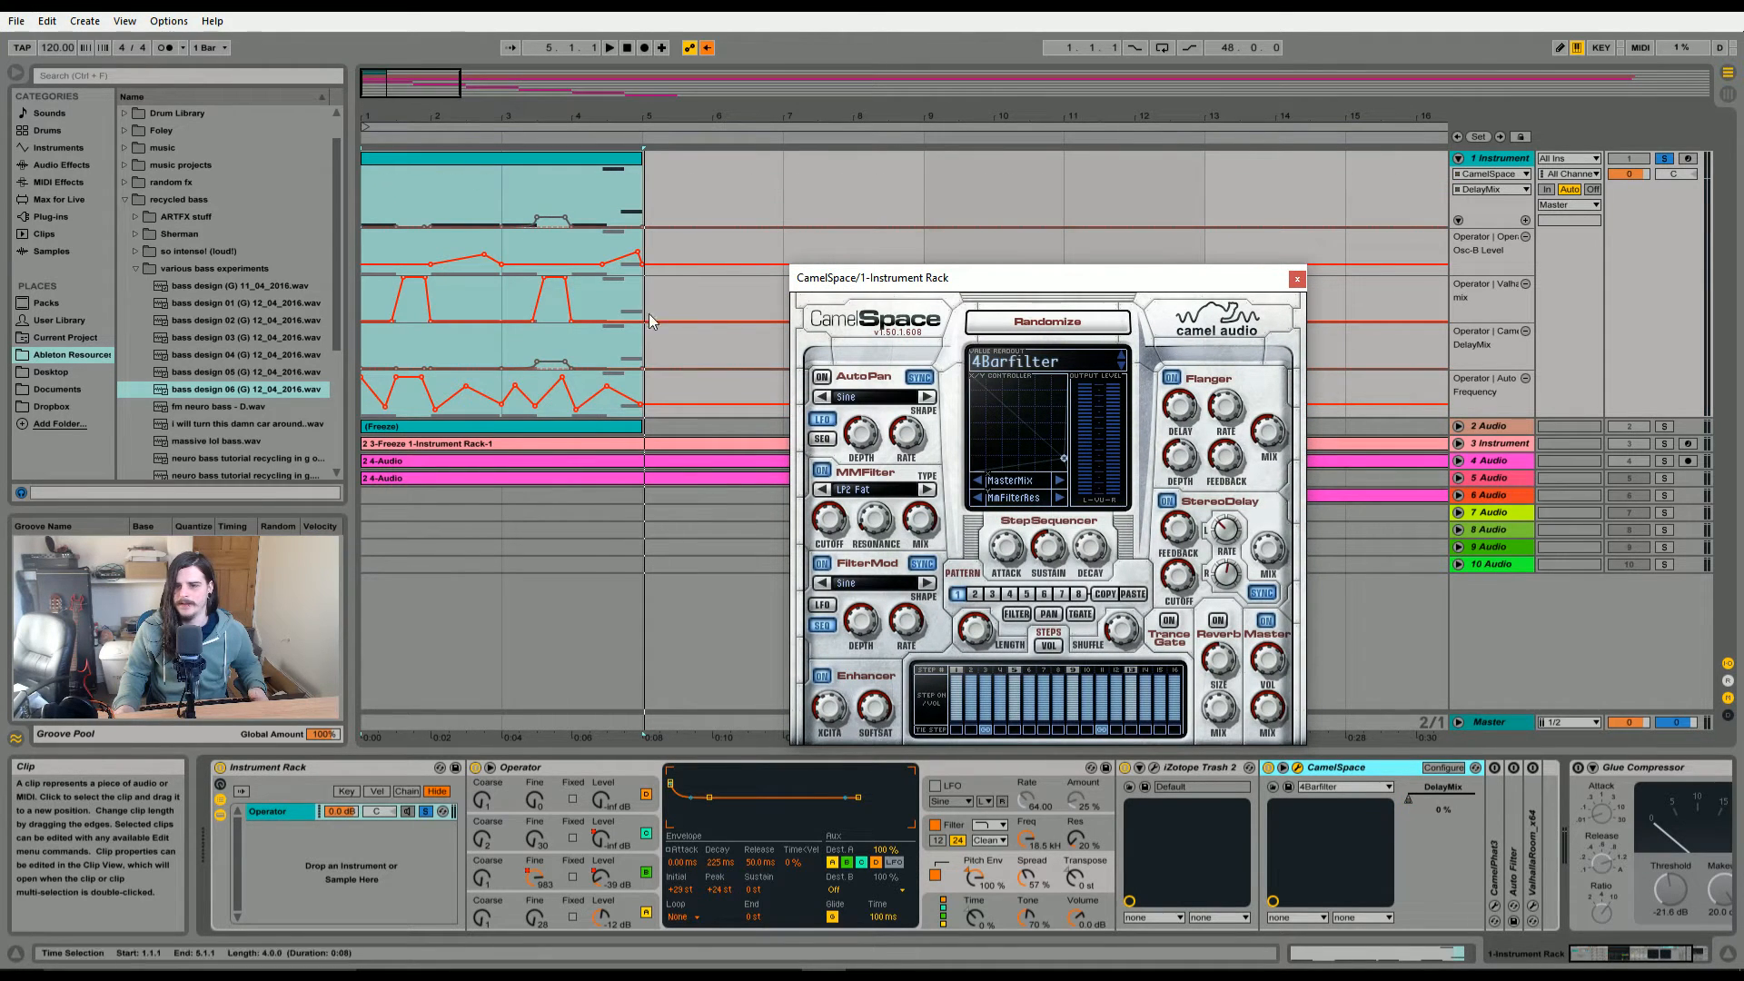
click(710, 53)
click(708, 49)
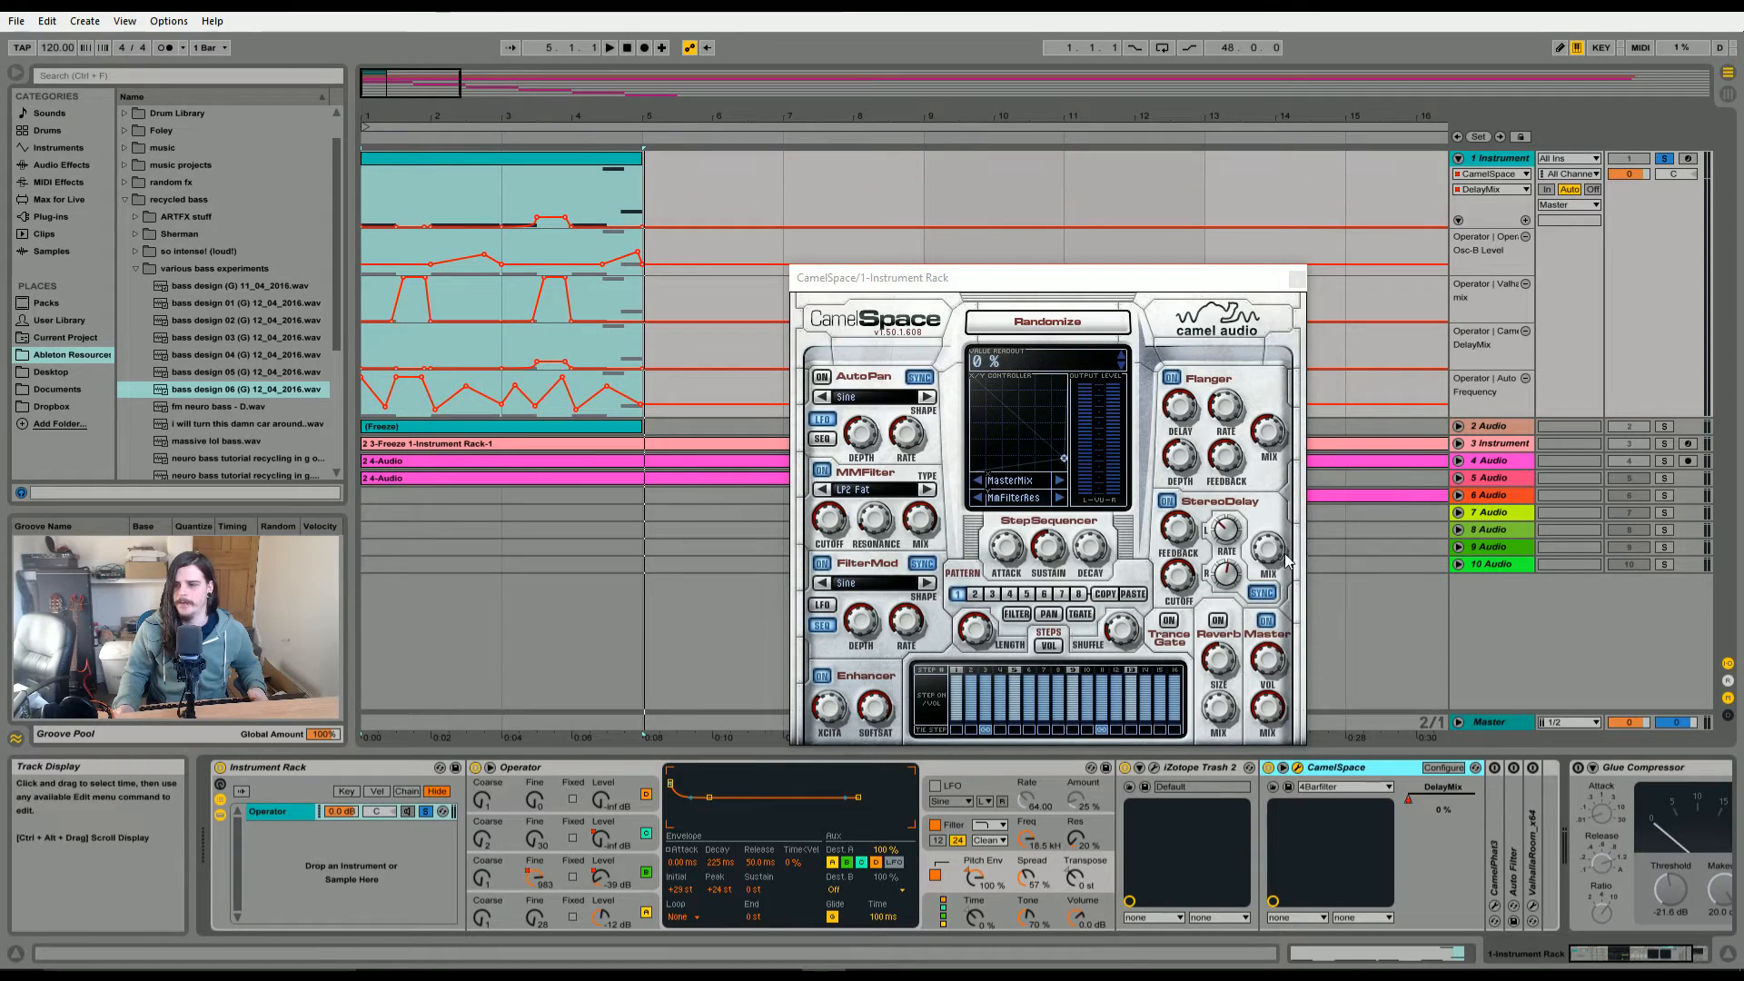
click(527, 227)
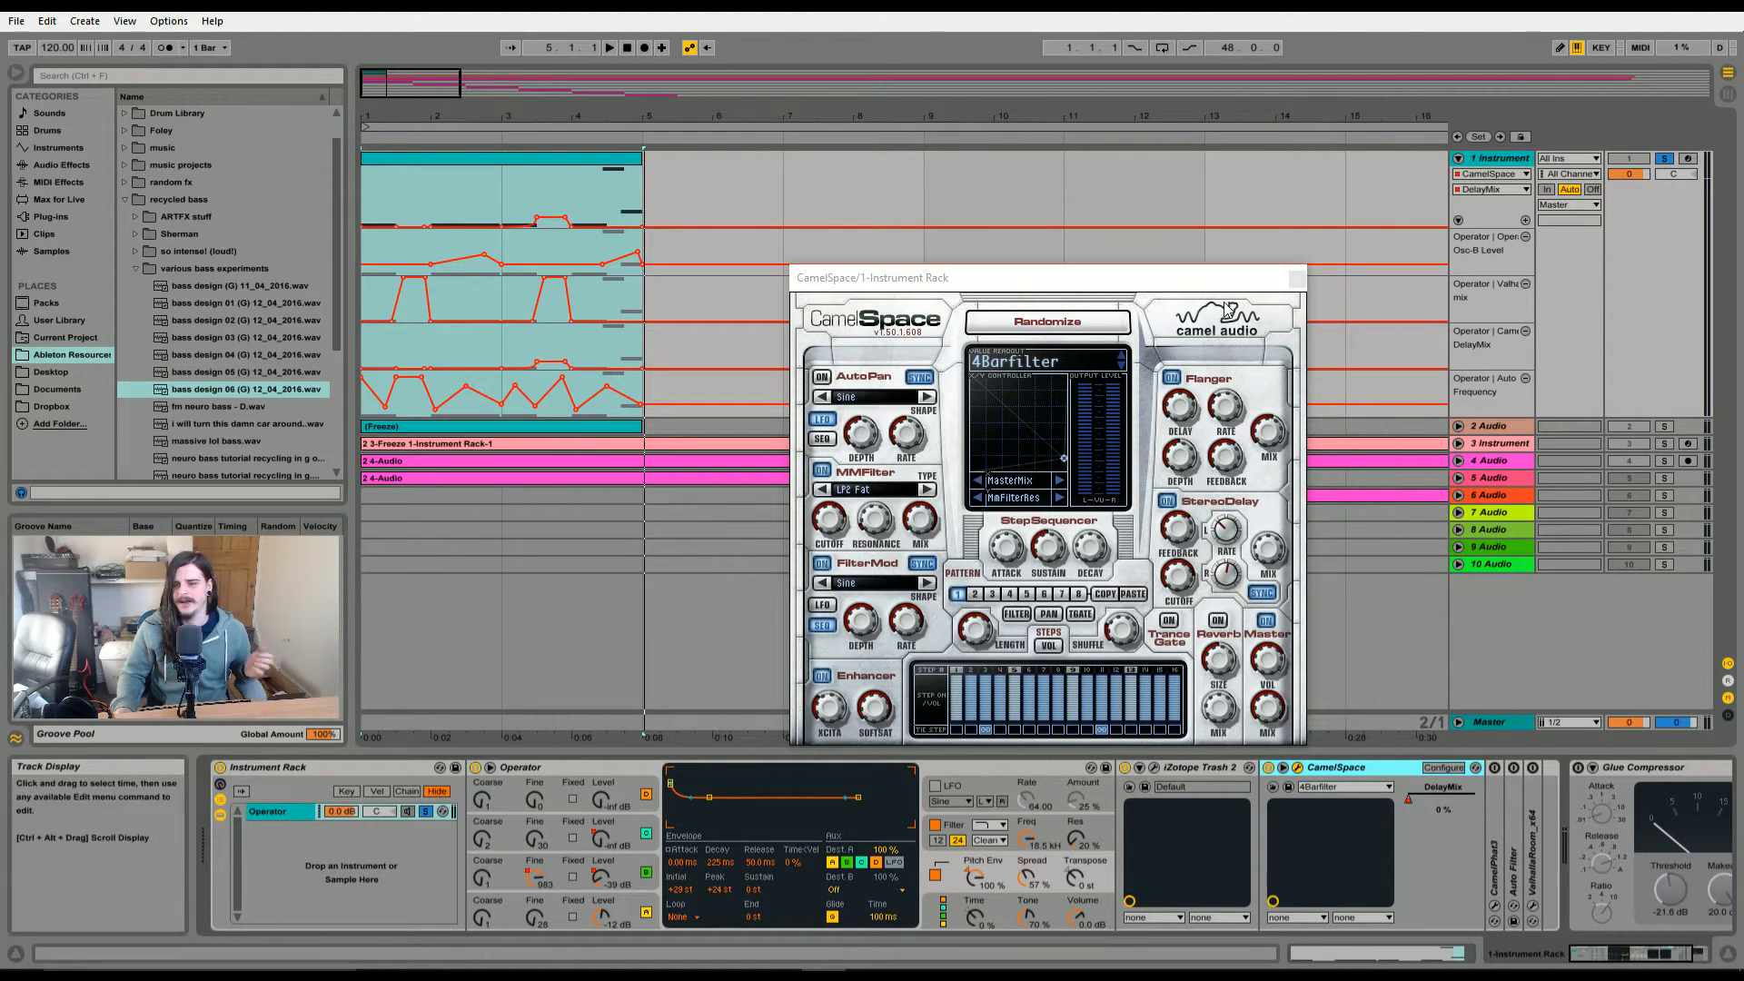
click(1299, 284)
- Play the 1 Instrument clip with CamelSpace enabled, and fold Trash 2 and CamelSpace
click(411, 162)
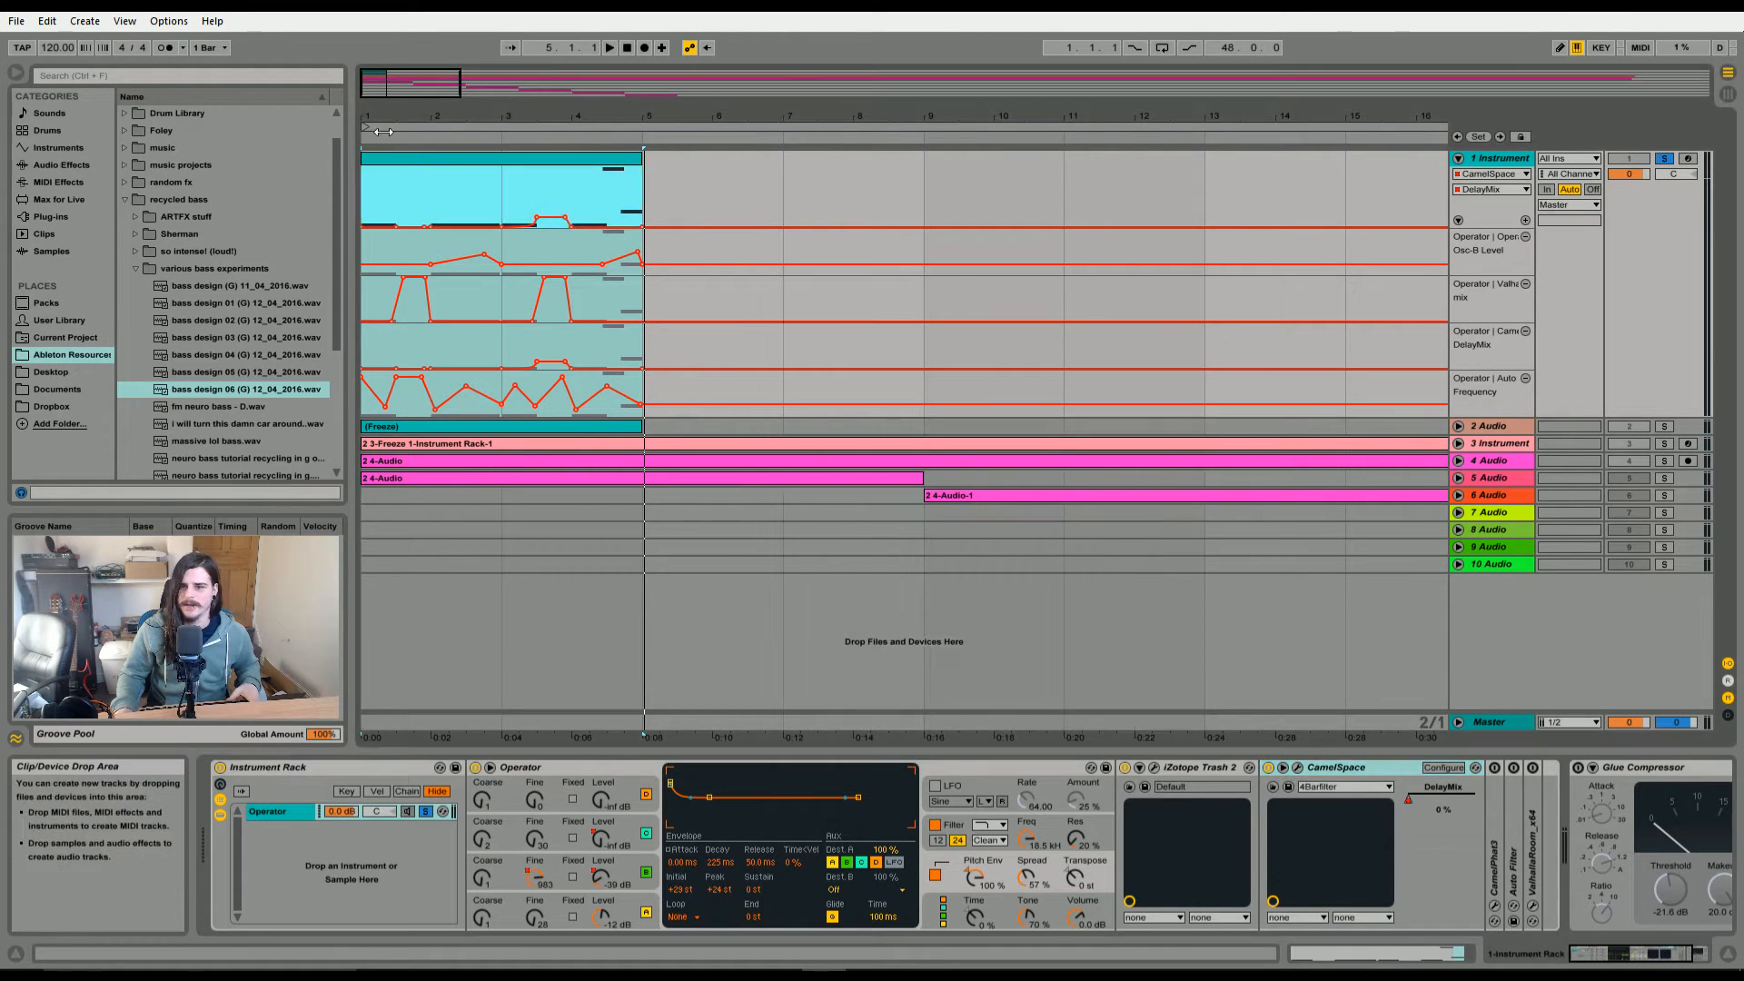
key(space)
drag(398, 109, 473, 82)
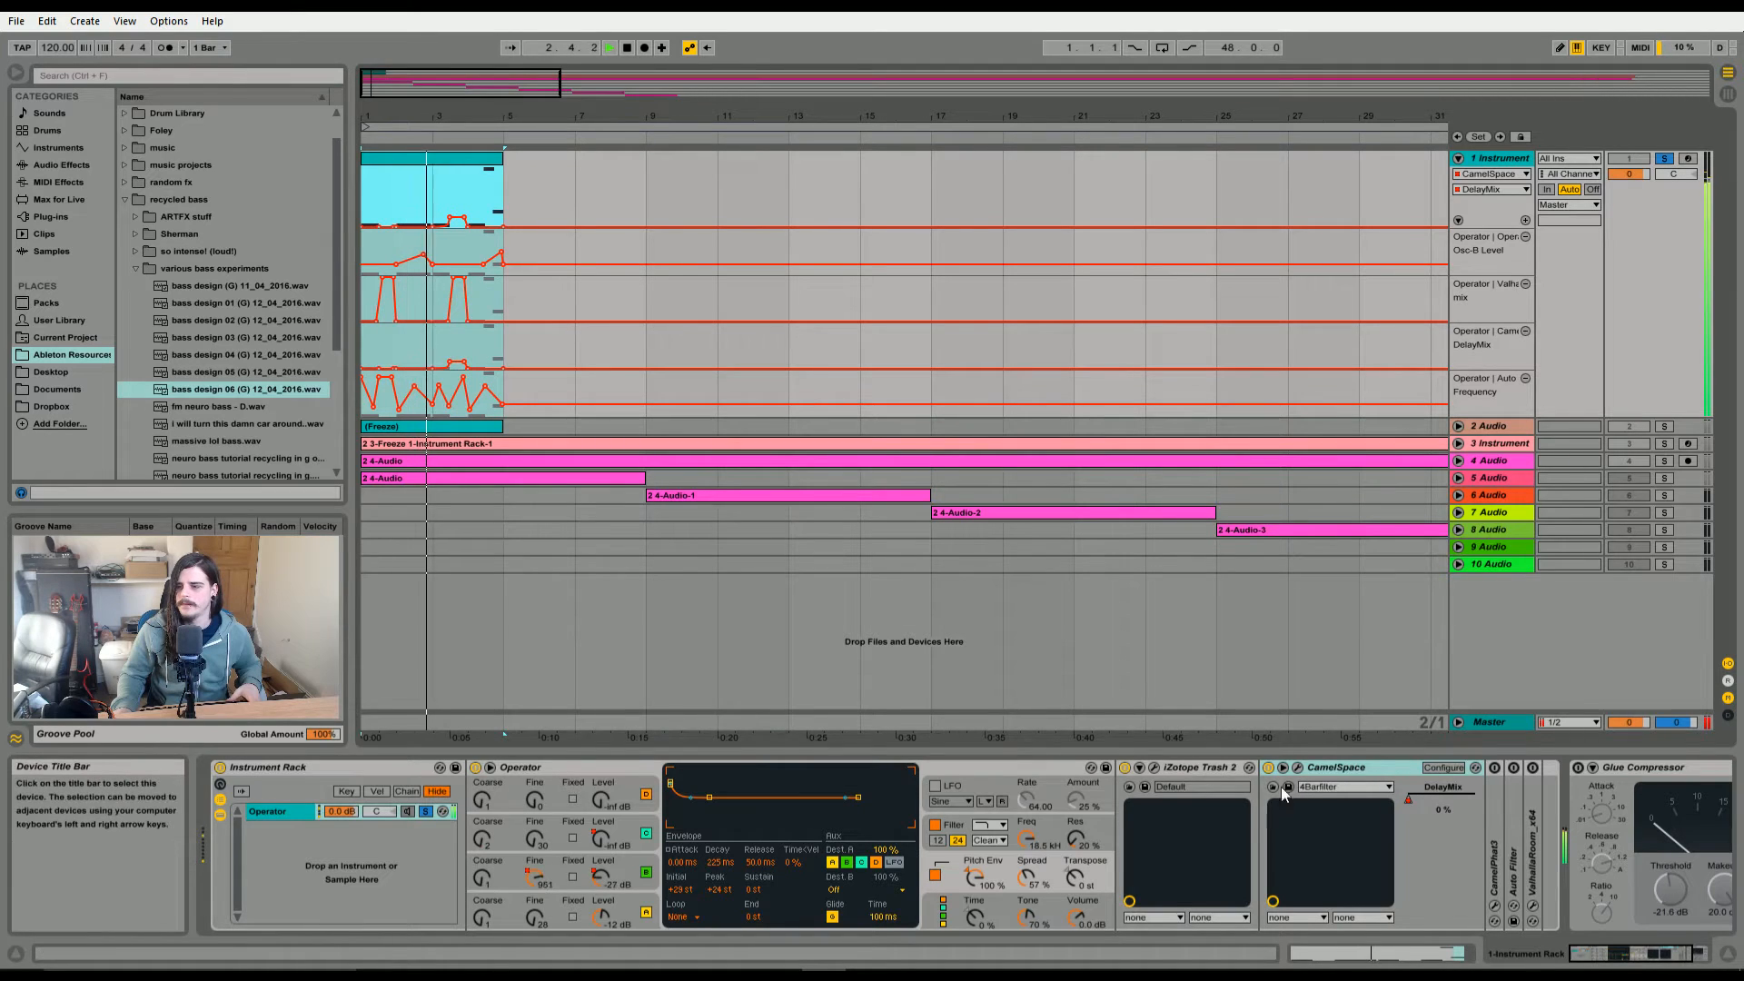
double_click(1187, 766)
double_click(1213, 766)
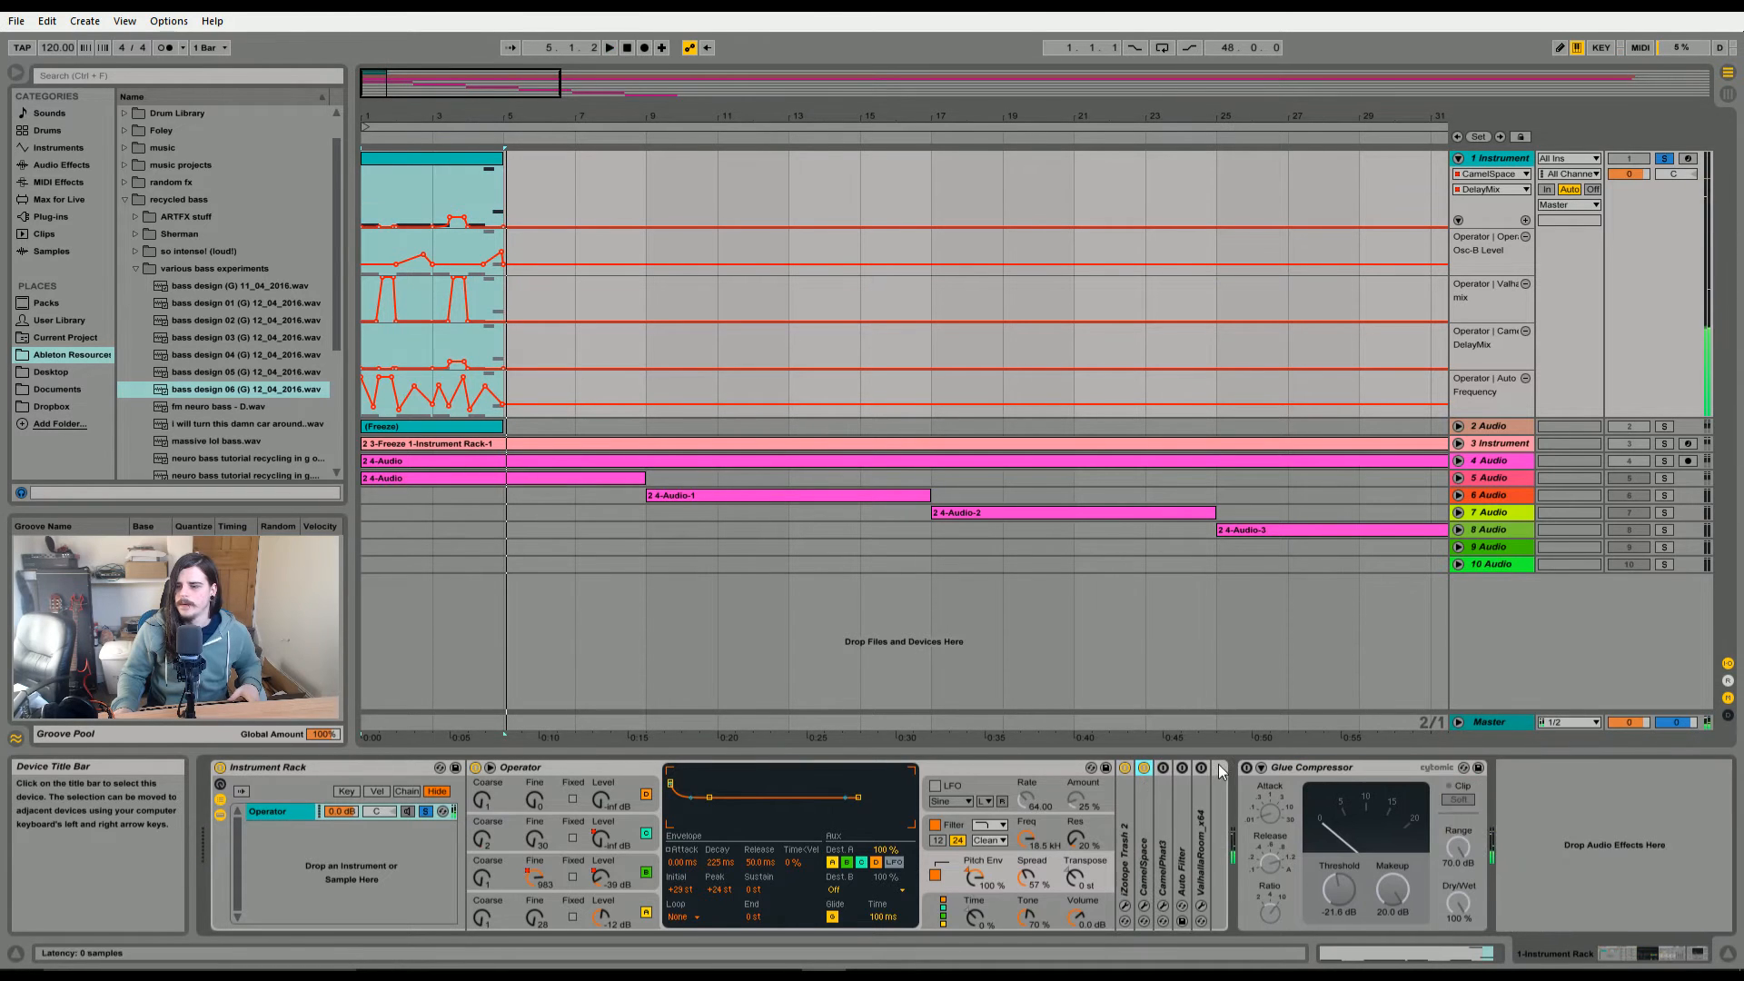
- Unfold and enable CamelPhat3, and play the clip through its 4barCombFall preset with the plug-in window open, closing it during playback
double_click(1161, 822)
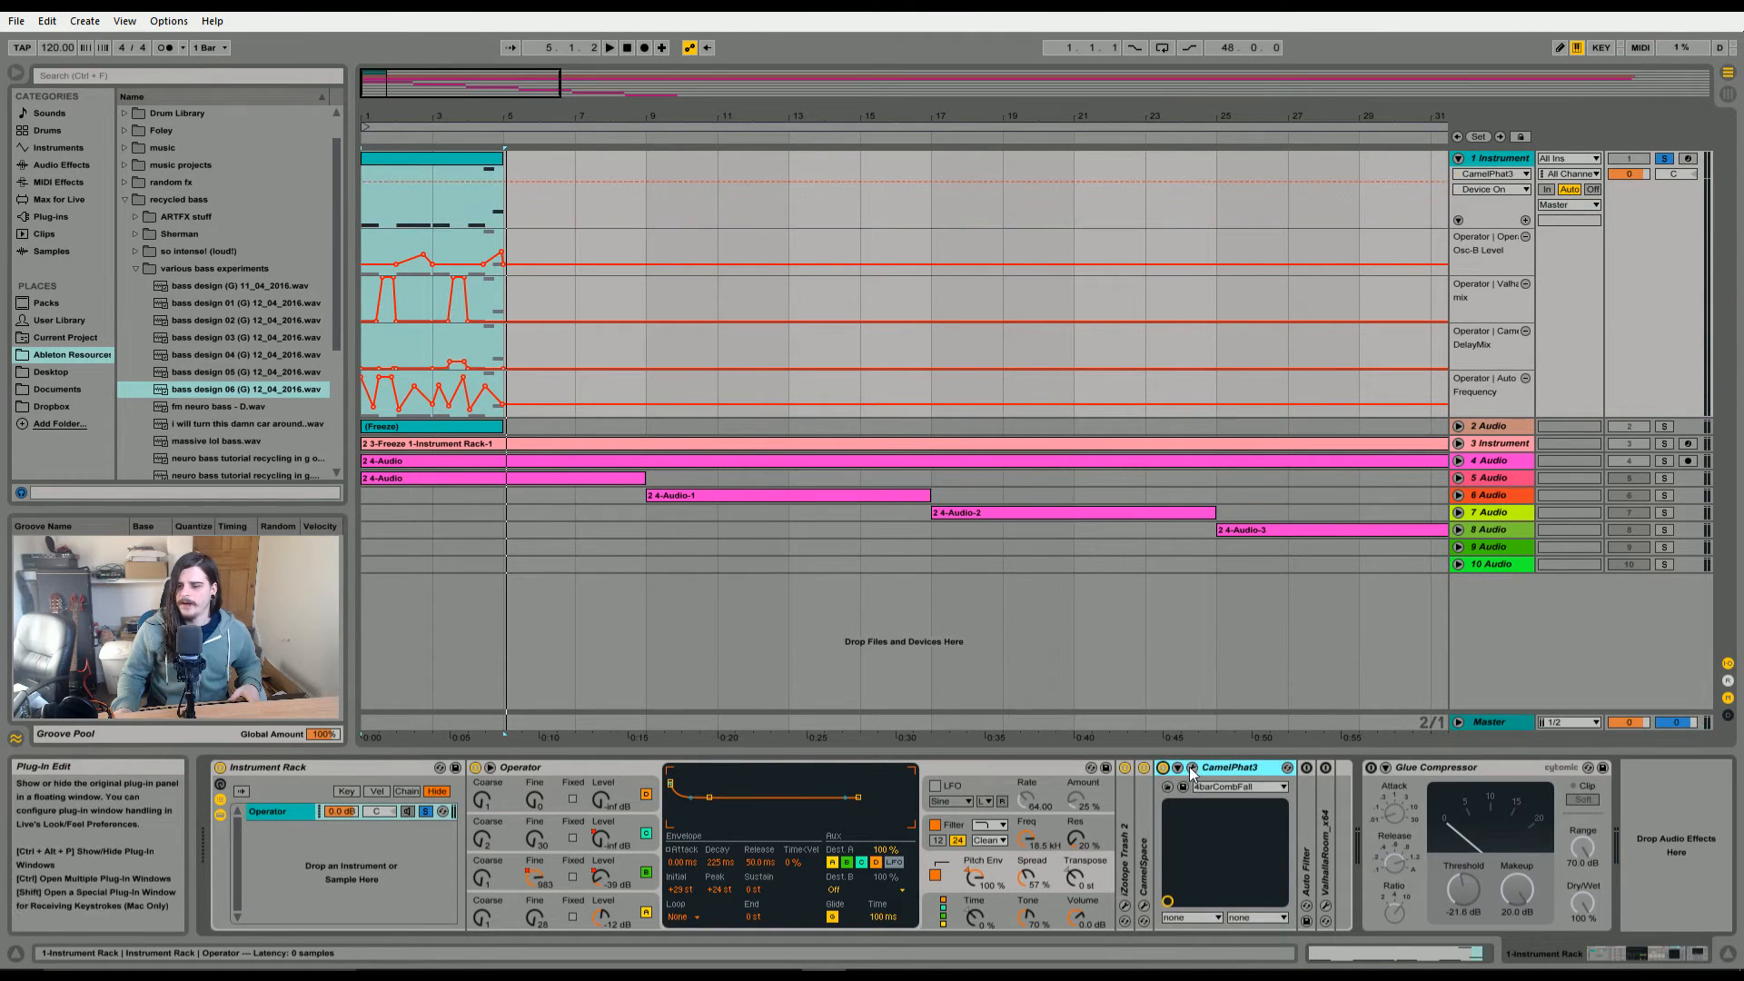
click(1192, 768)
drag(241, 62, 698, 174)
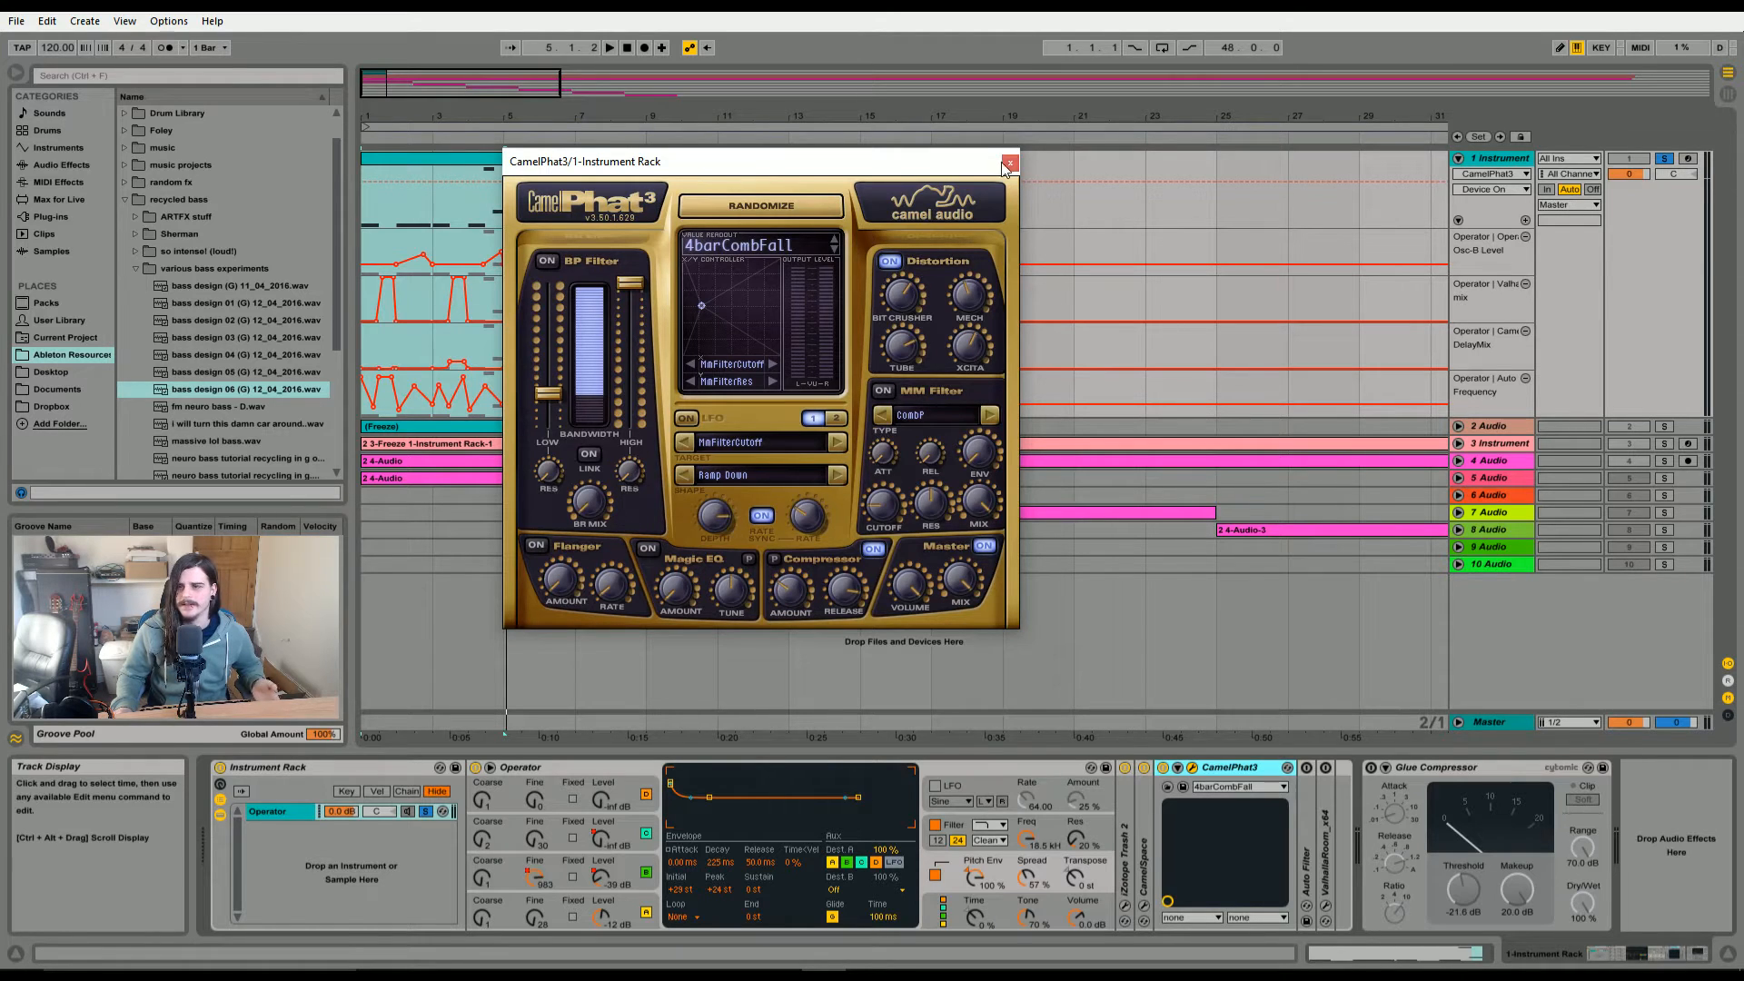
key(space)
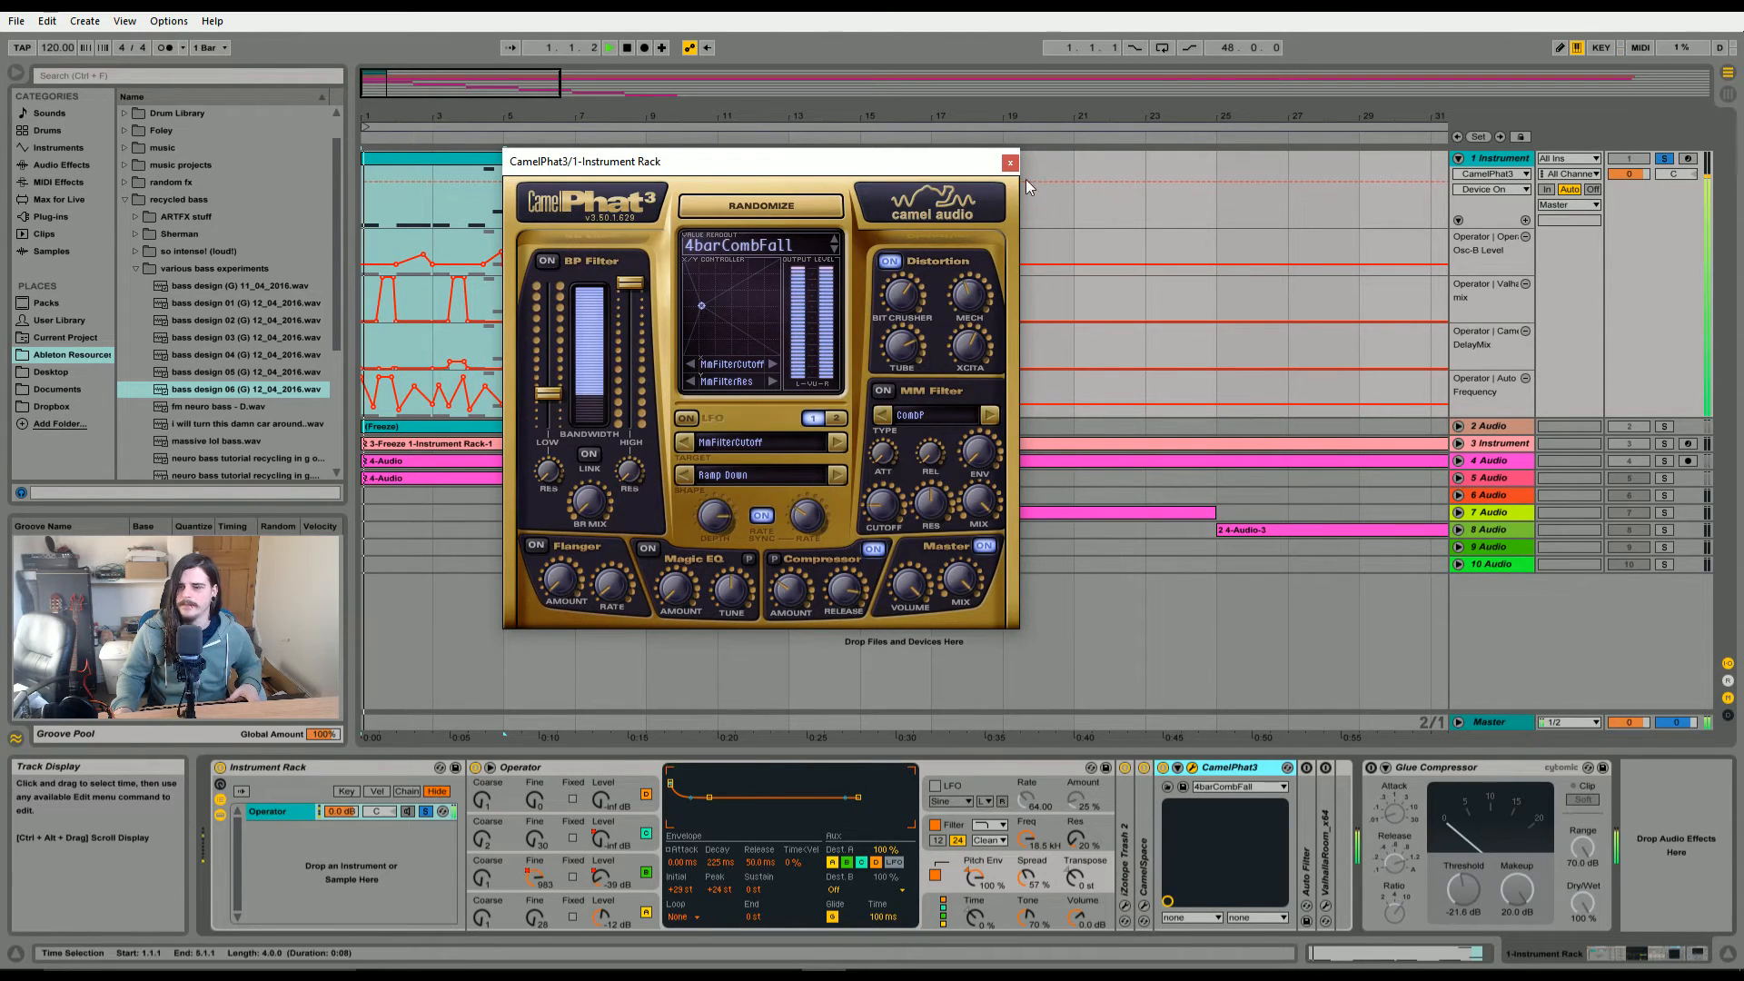
click(1008, 164)
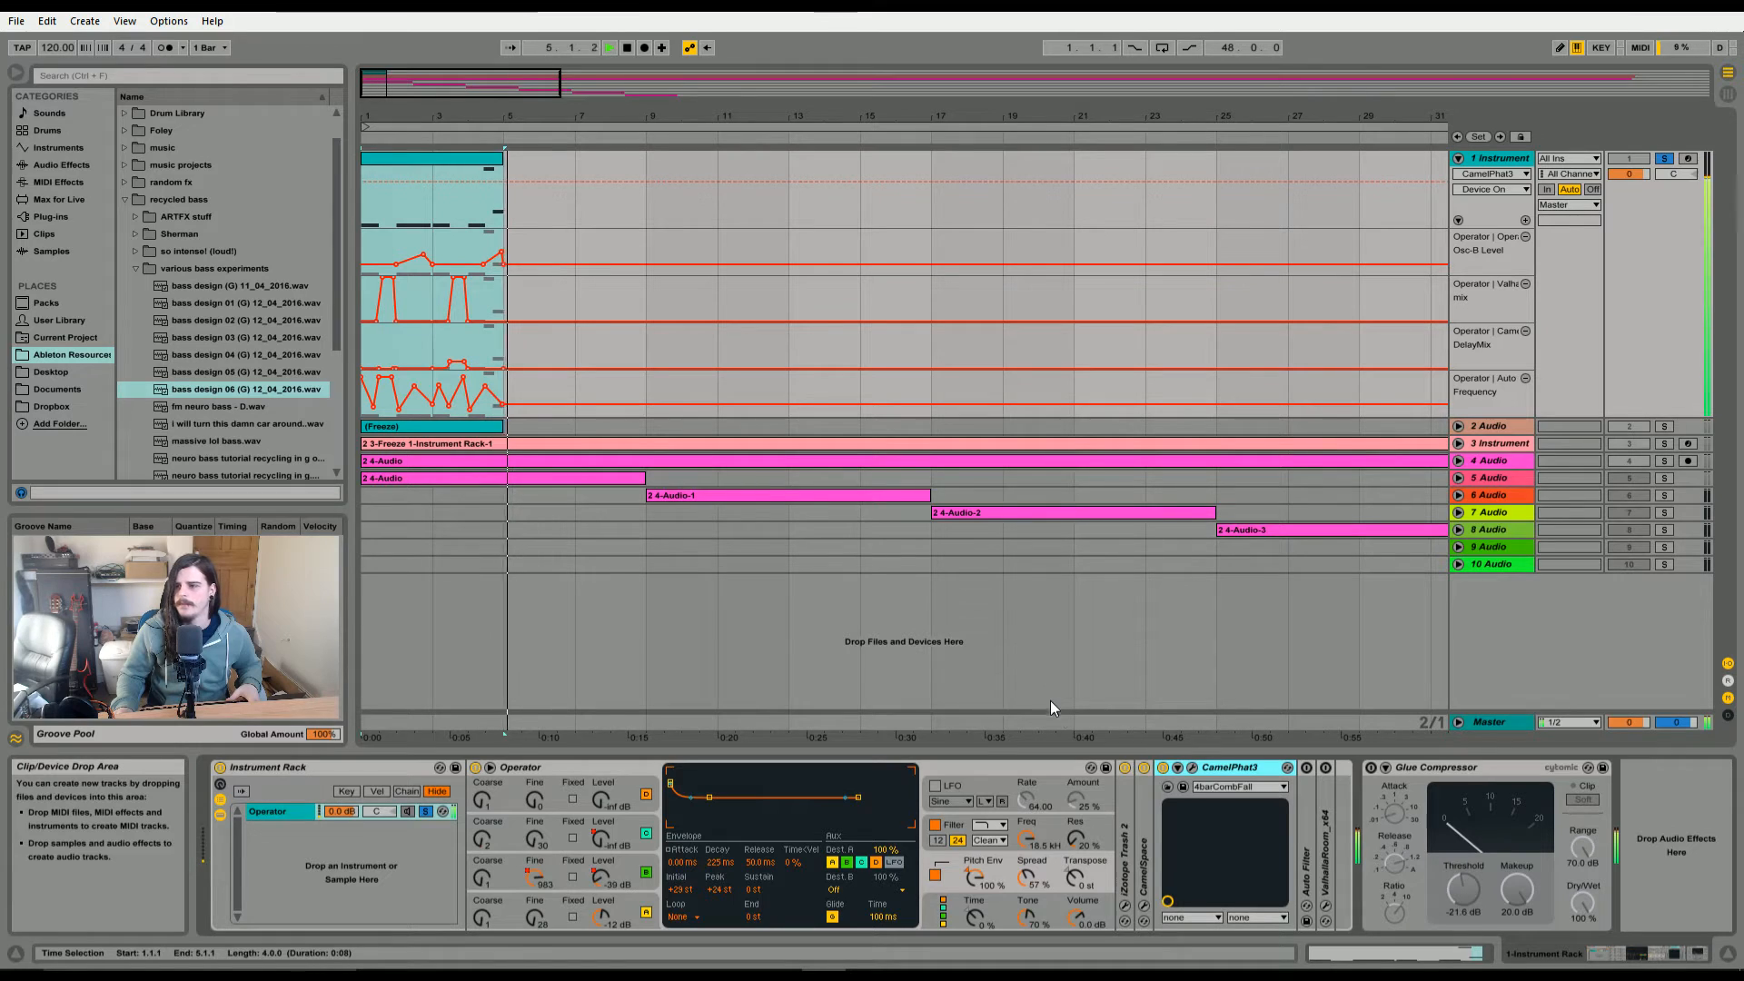
- Unfold and enable Auto Filter, and show its Frequency automation on the 1 Instrument track
double_click(1305, 848)
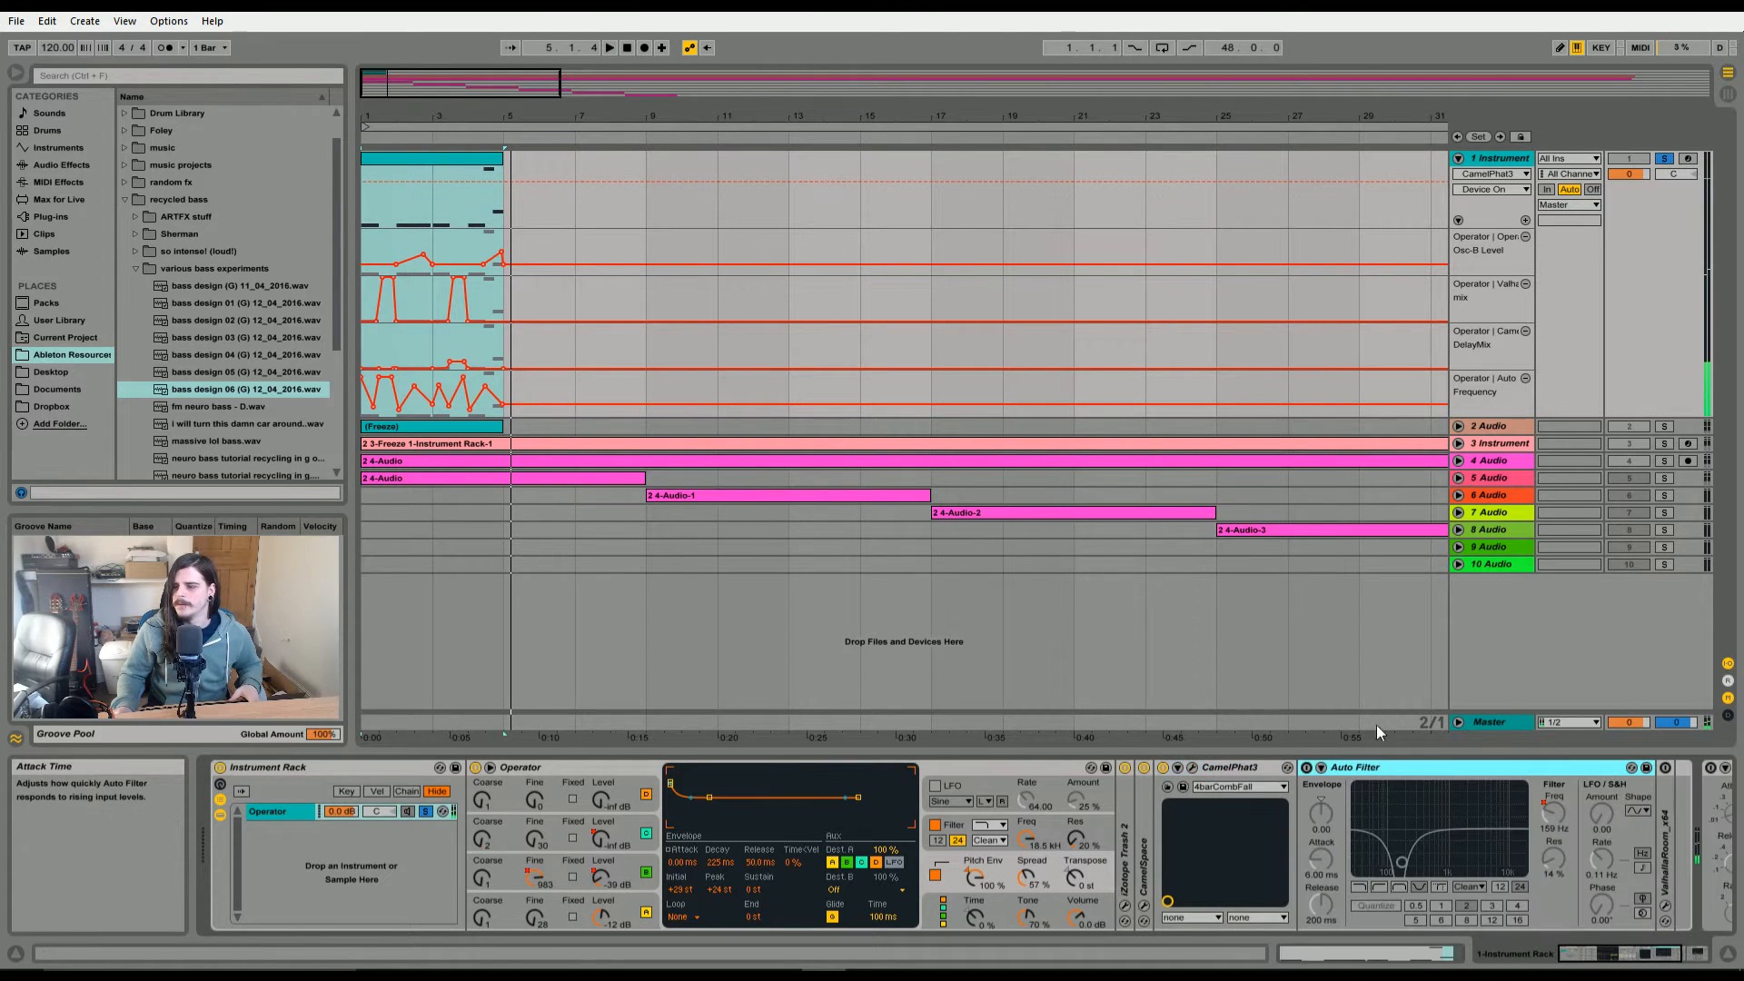
click(1314, 778)
click(1561, 820)
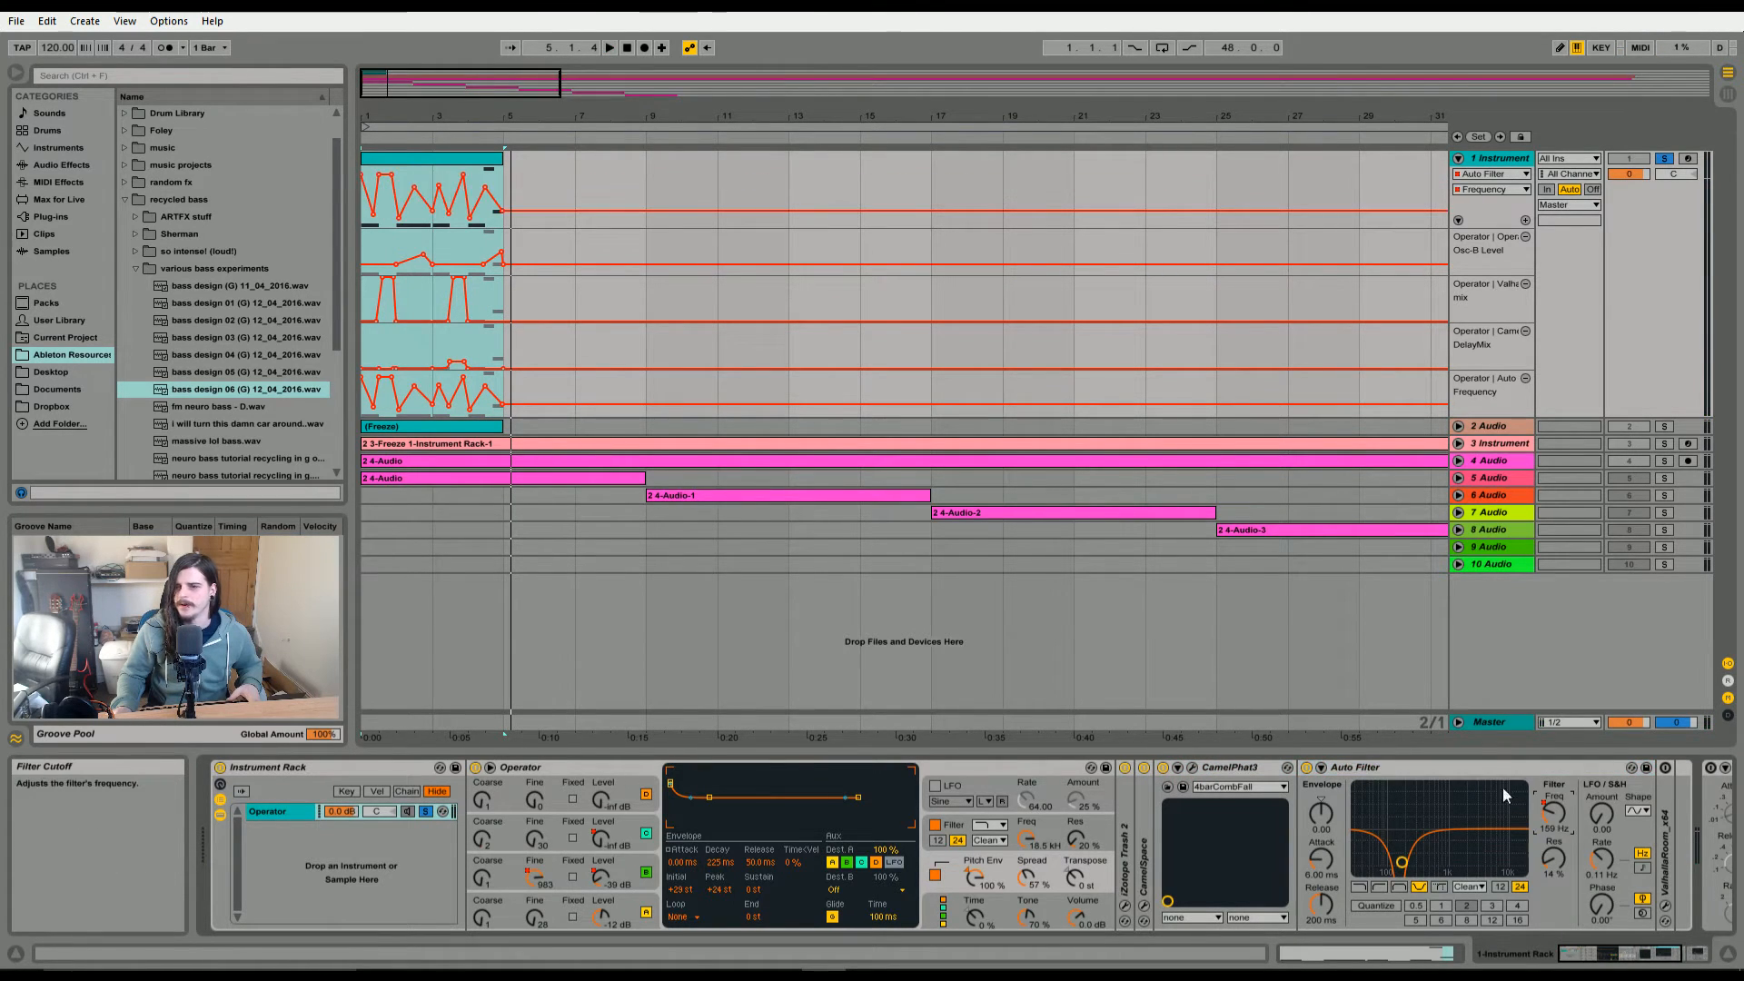
- Select the four clip bars, play them with Auto Filter enabled, and fold CamelPhat3 and Auto Filter
drag(505, 188, 363, 194)
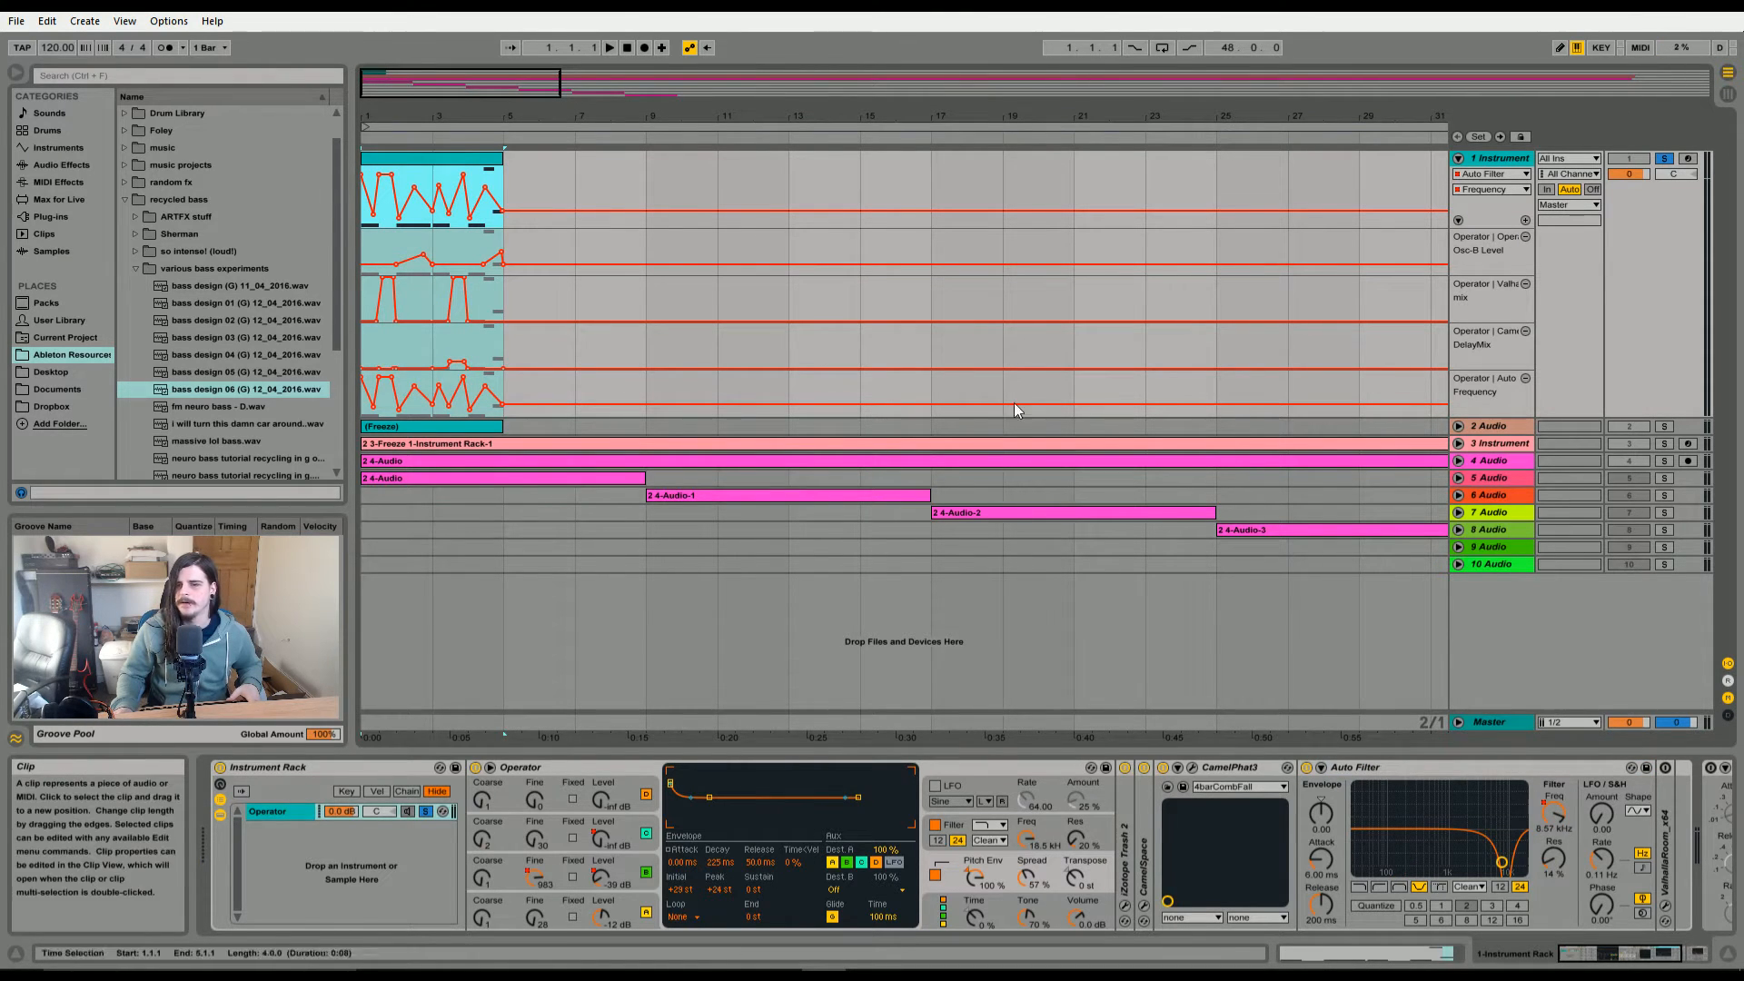
key(space)
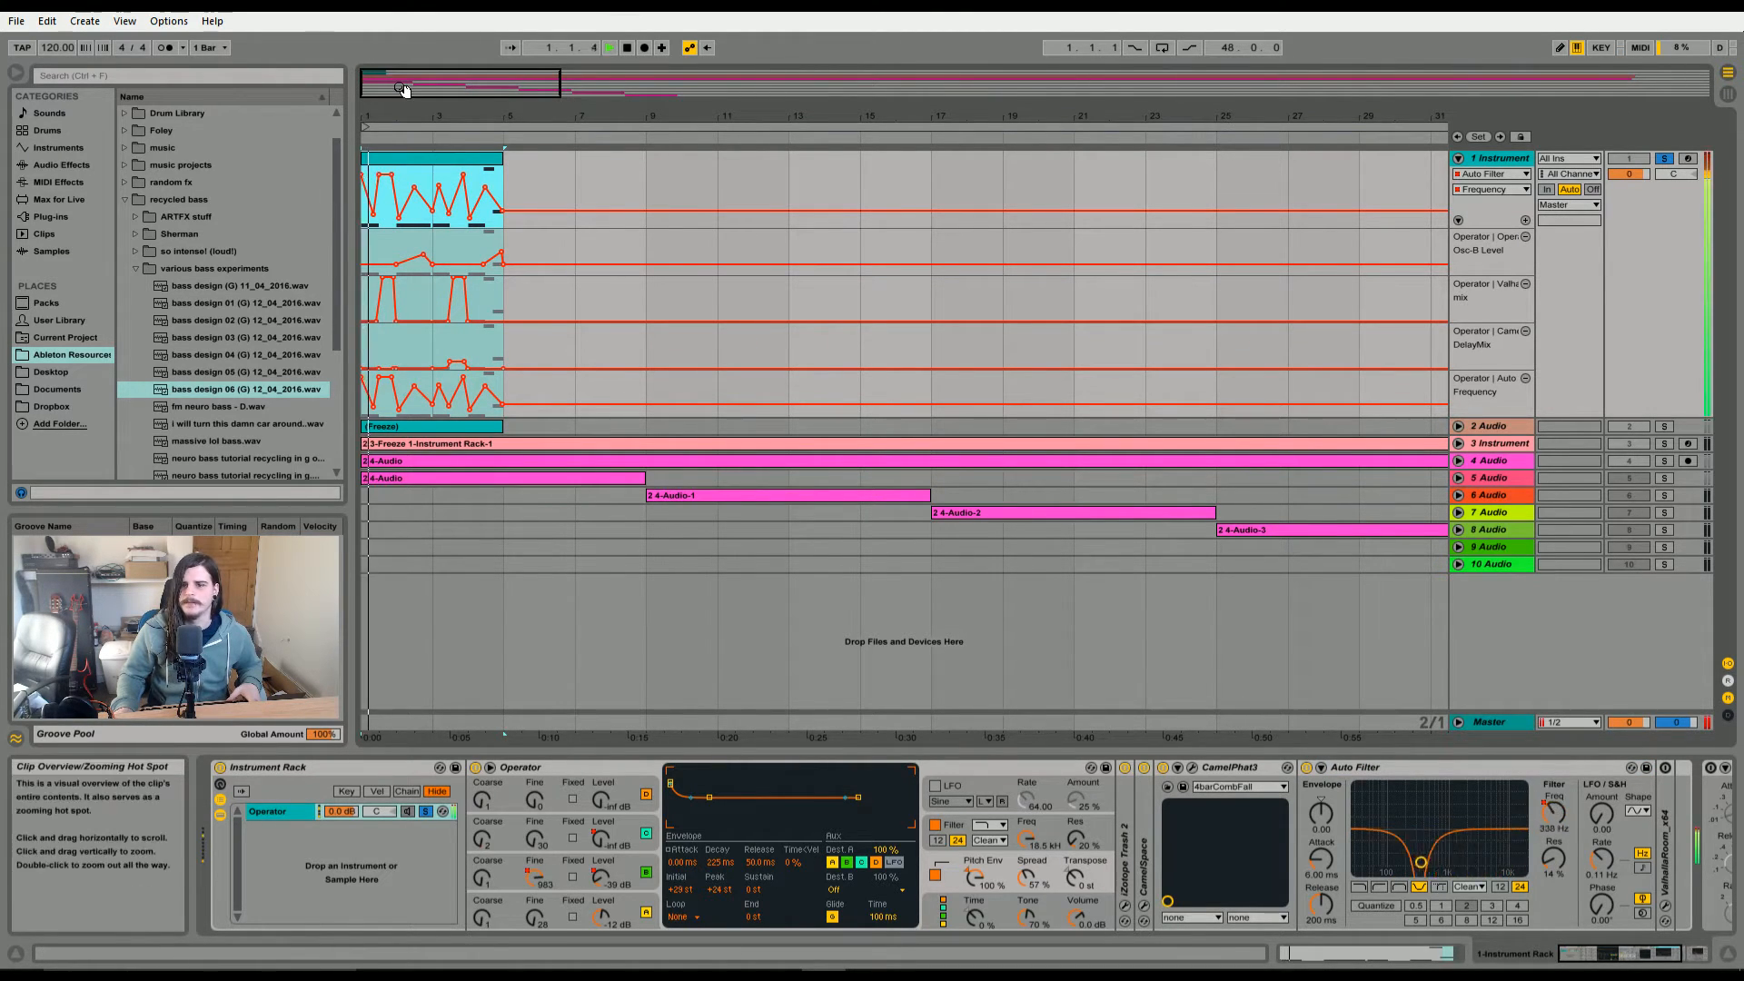
drag(396, 88, 396, 45)
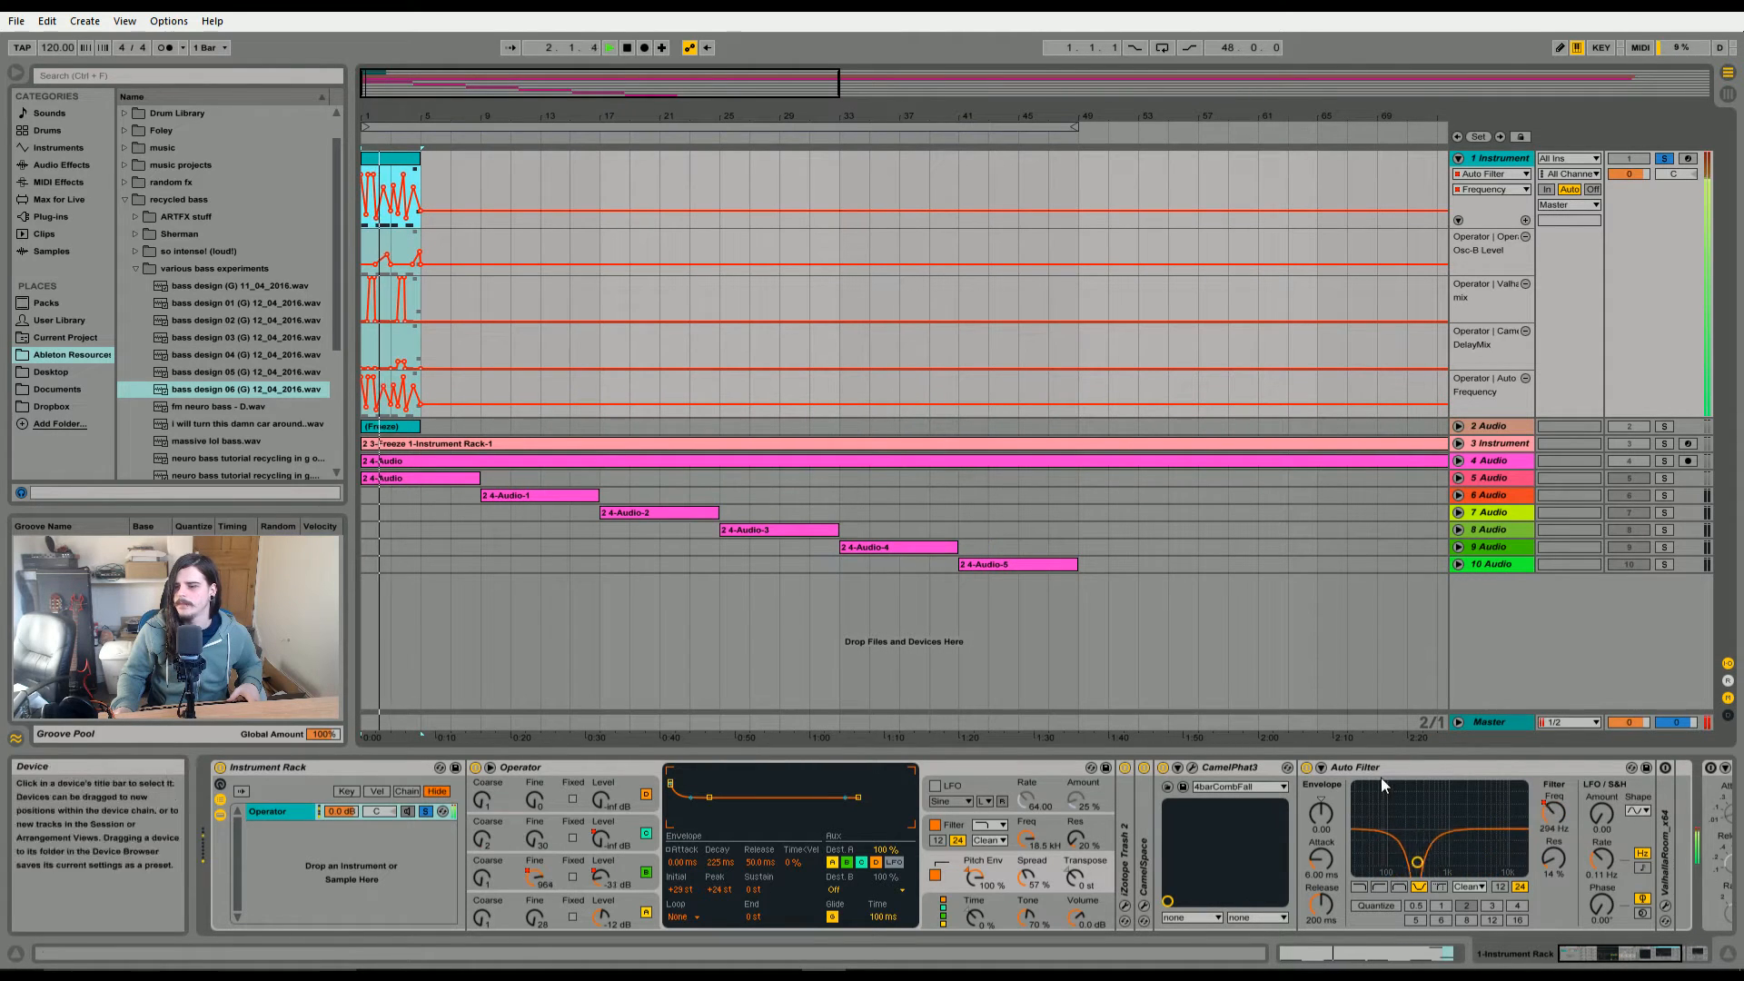
double_click(1230, 763)
double_click(1277, 768)
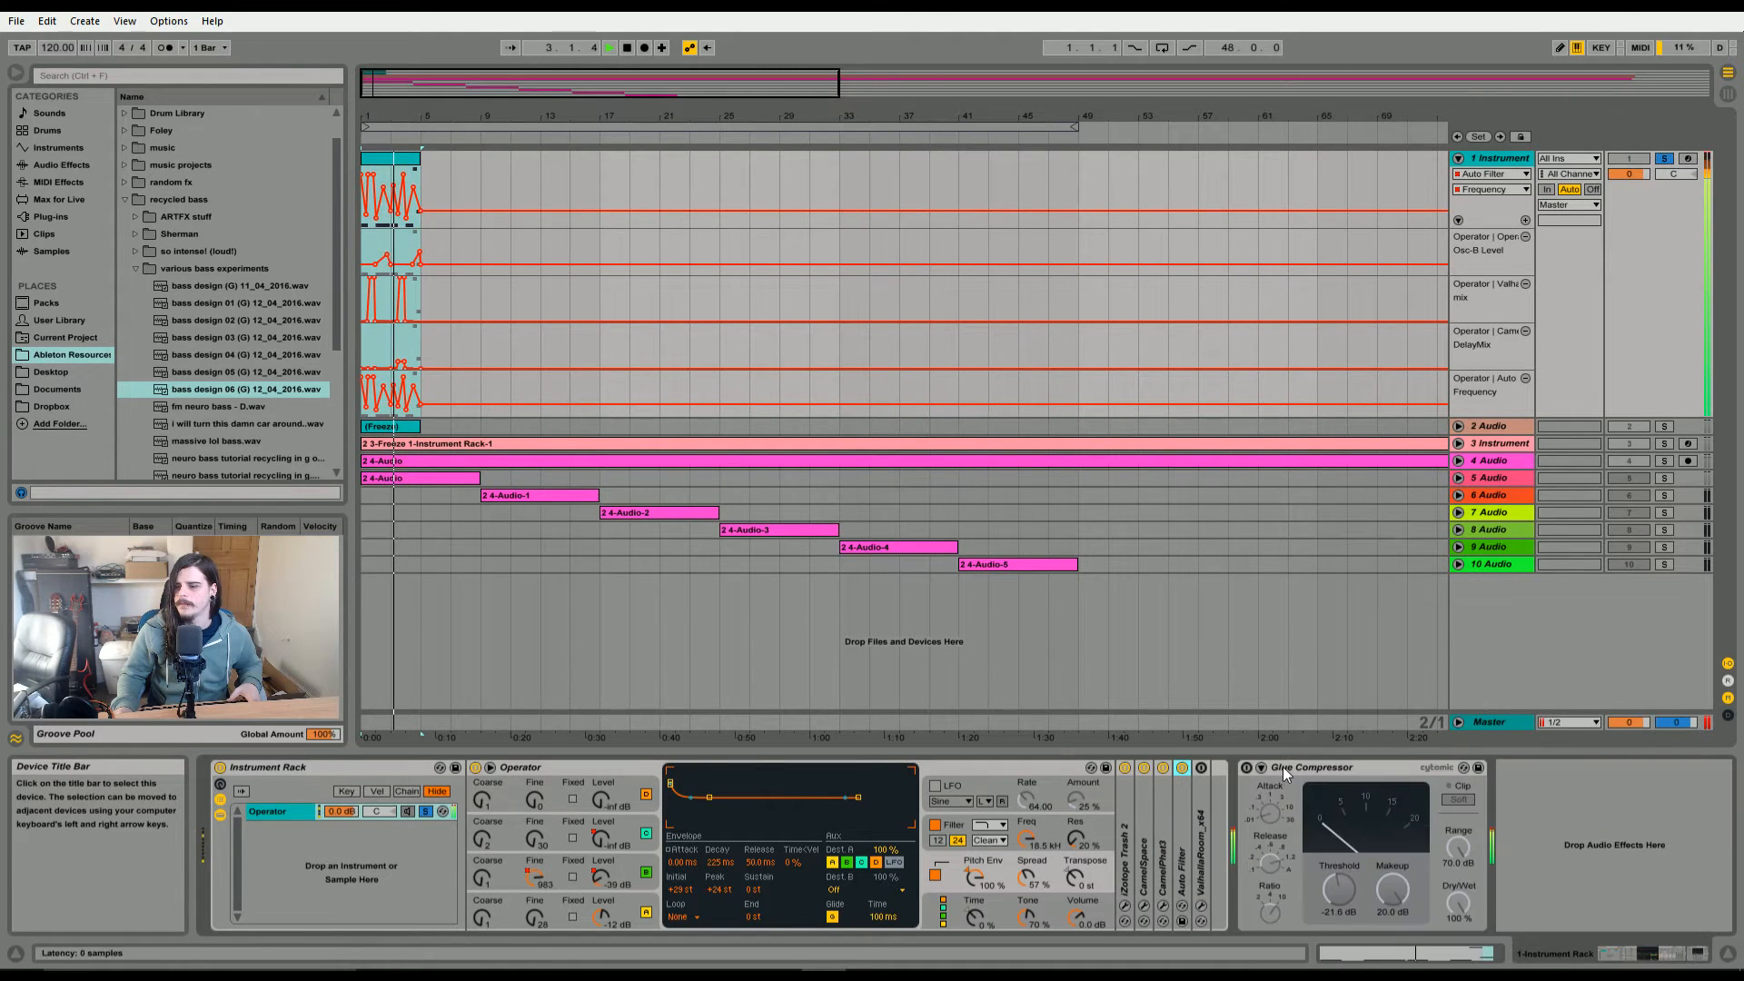
- Unfold and enable ValhallaRoom, and open its plug-in window beside the clip
double_click(1205, 849)
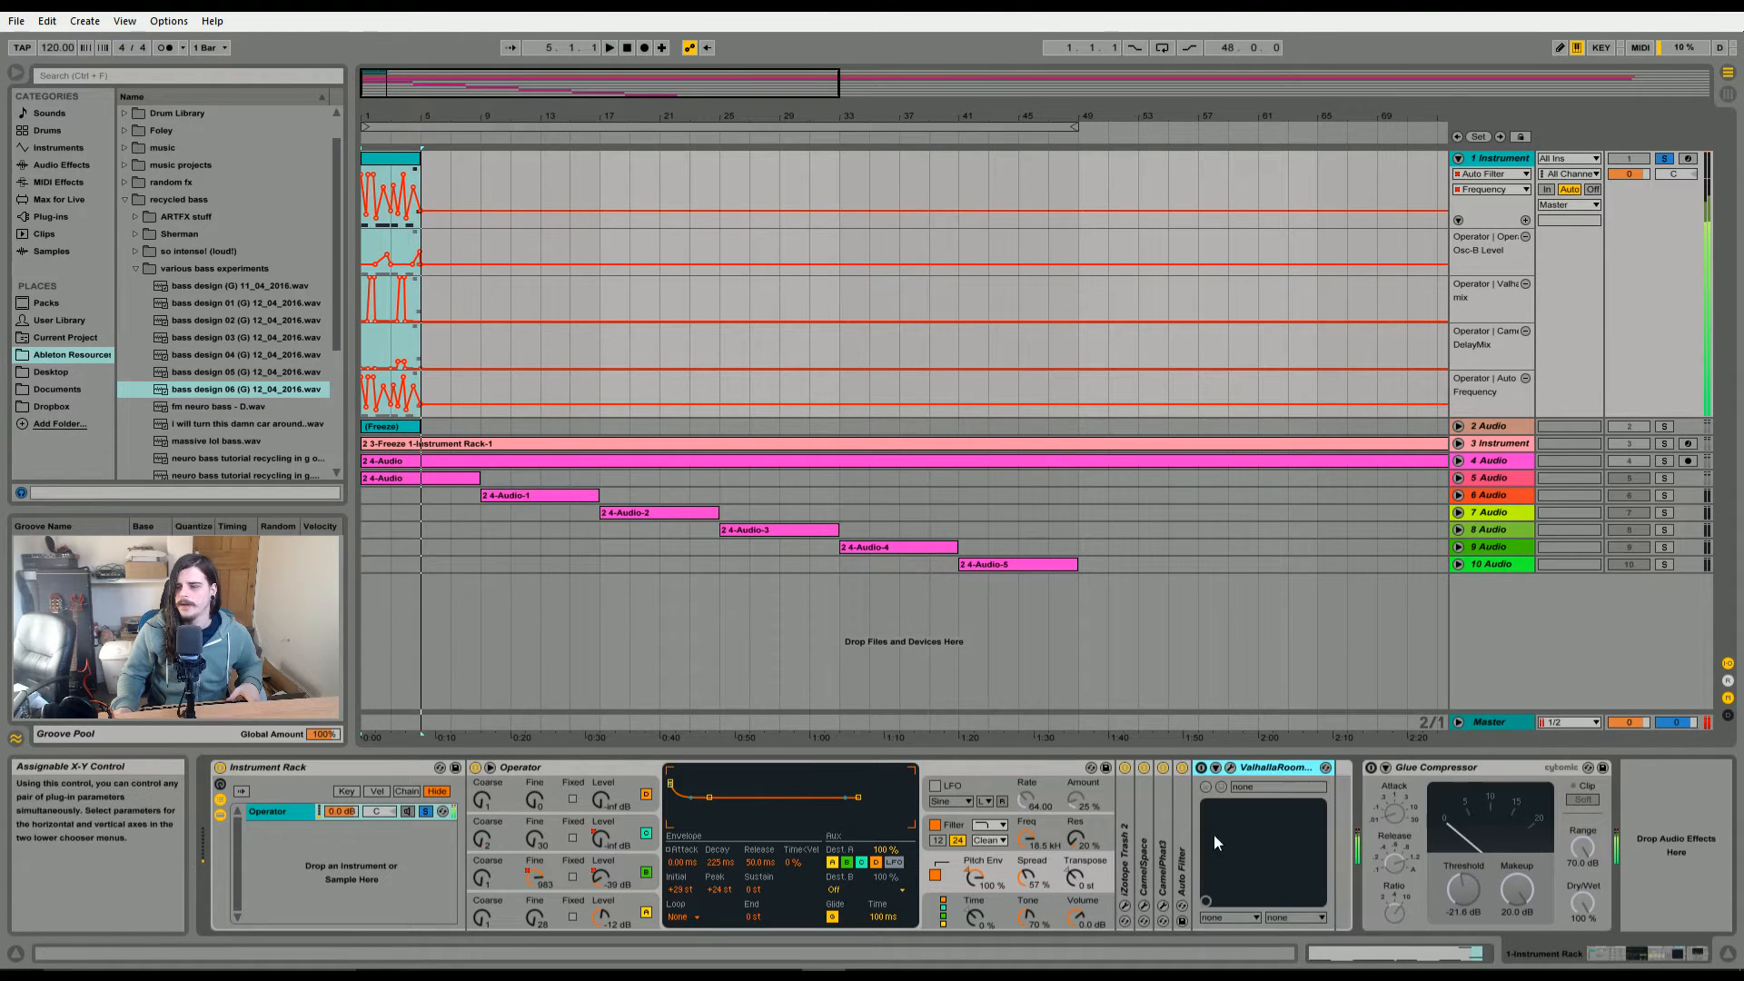
click(1232, 769)
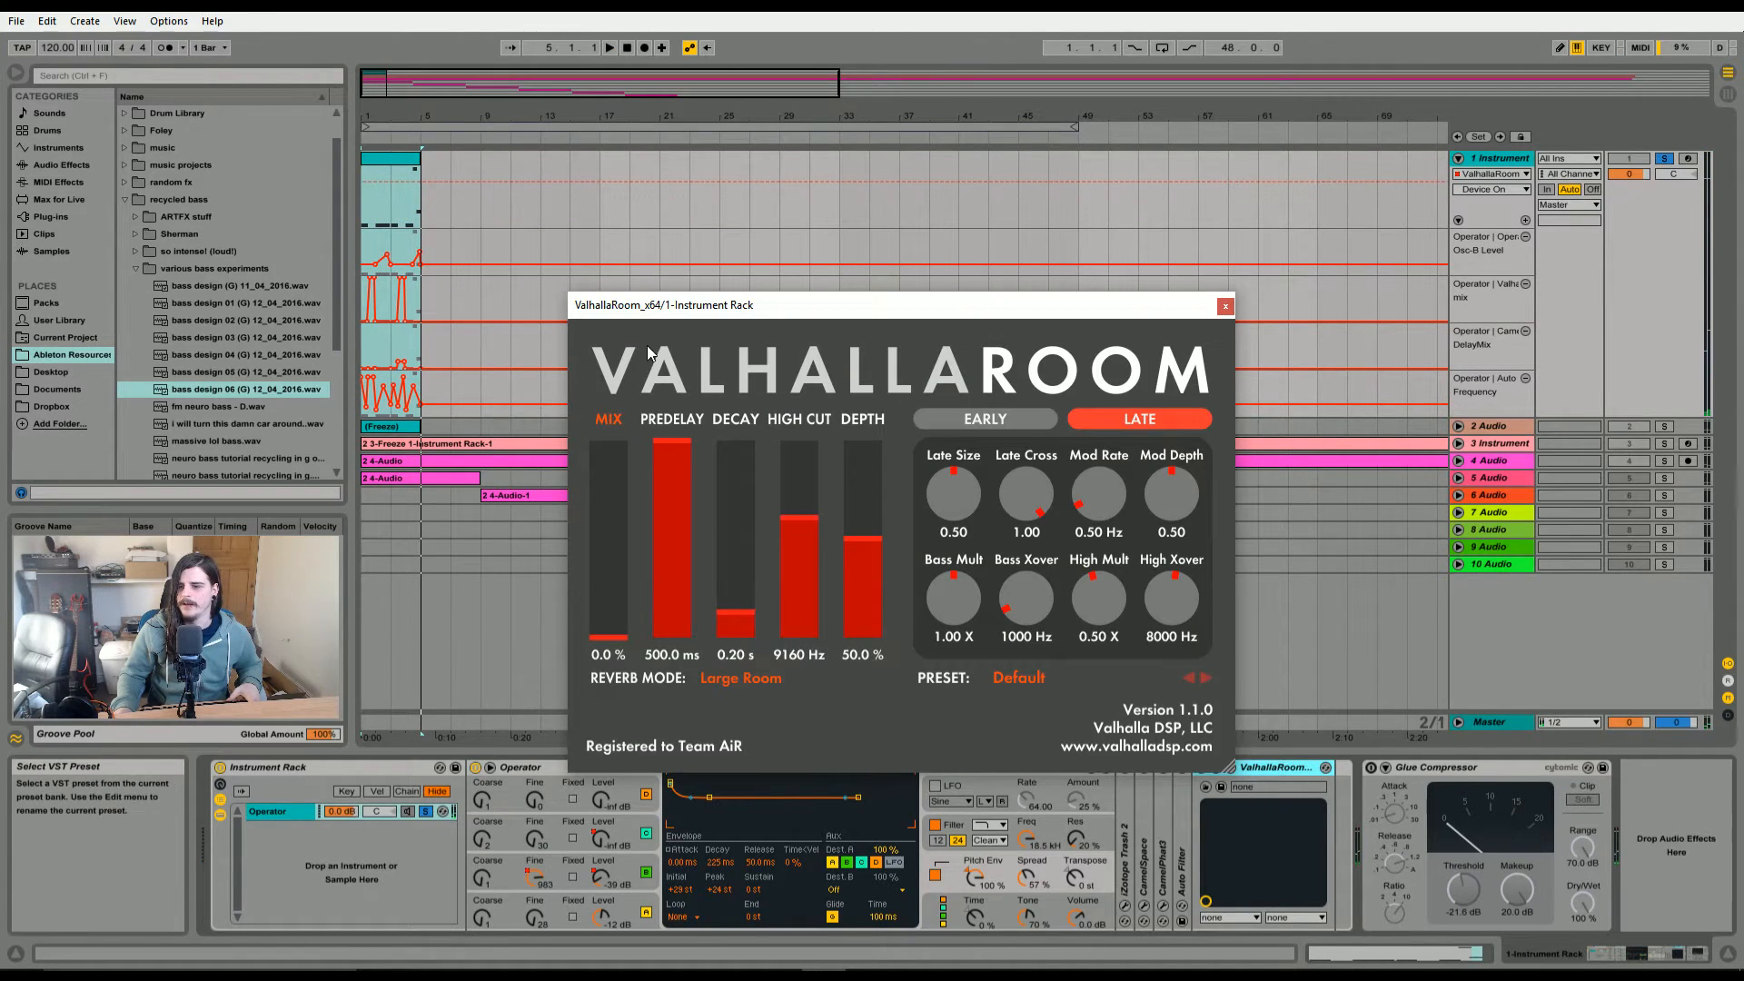
drag(720, 303, 874, 344)
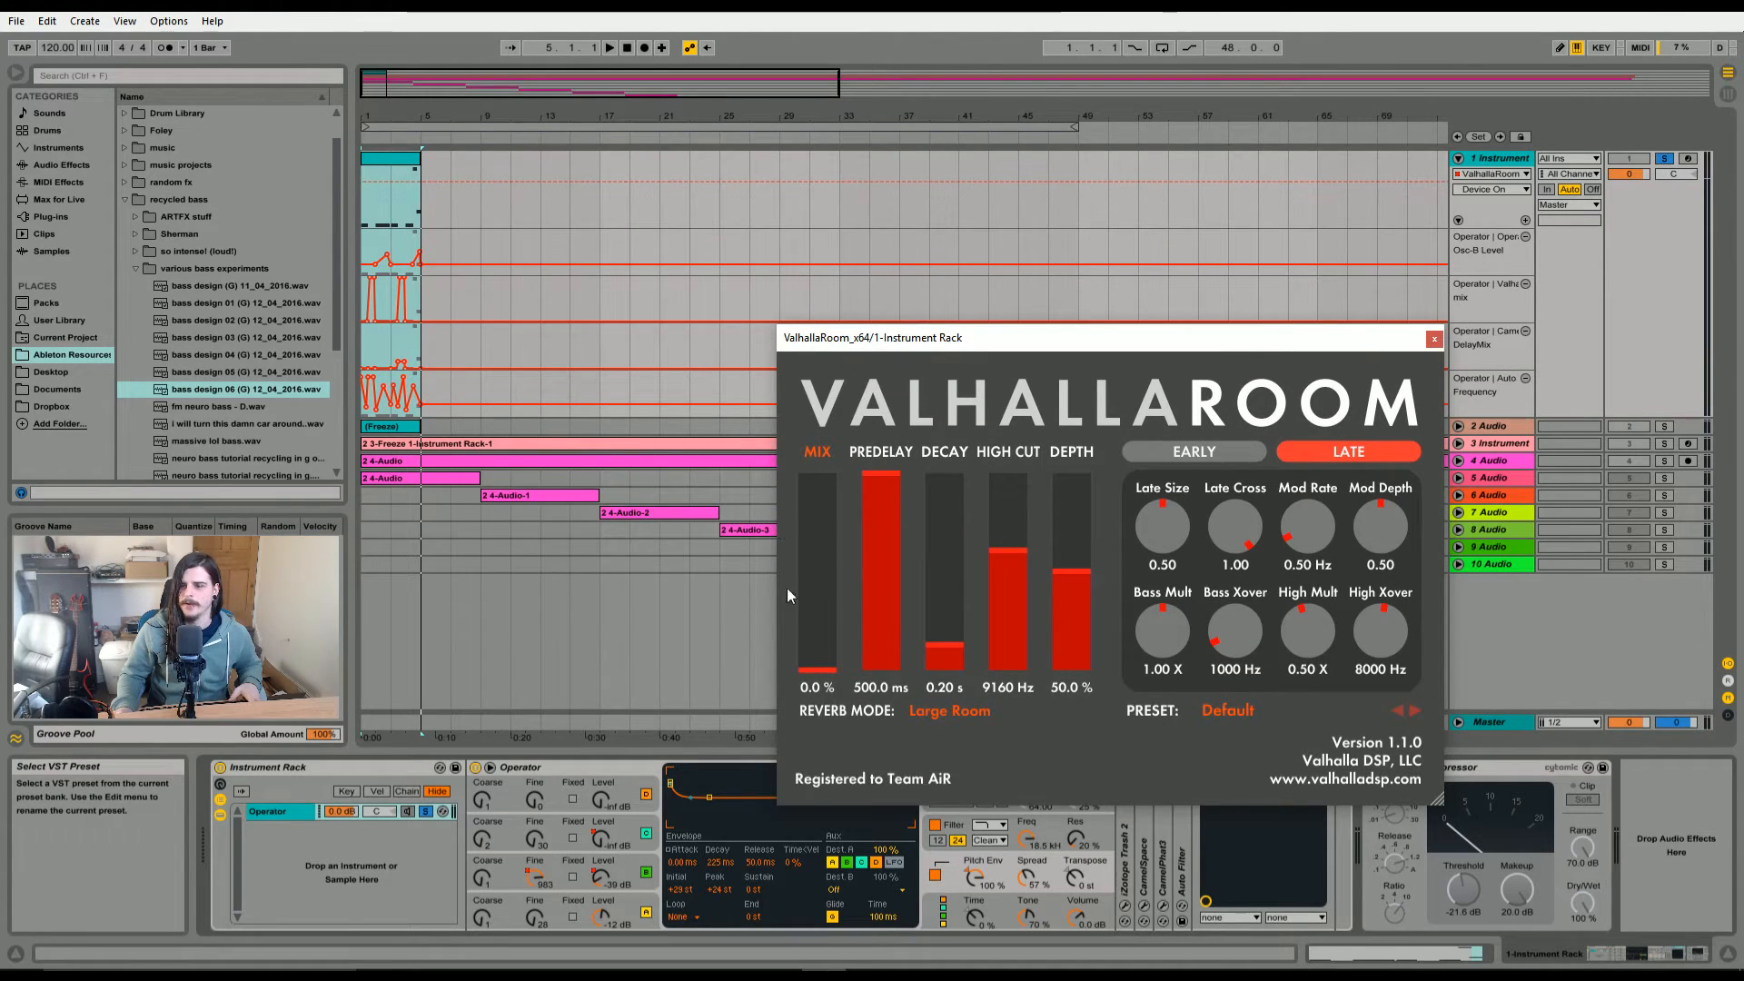
- Show ValhallaRoom's mix automation on the 1 Instrument track and re-enable the overridden automation
click(809, 580)
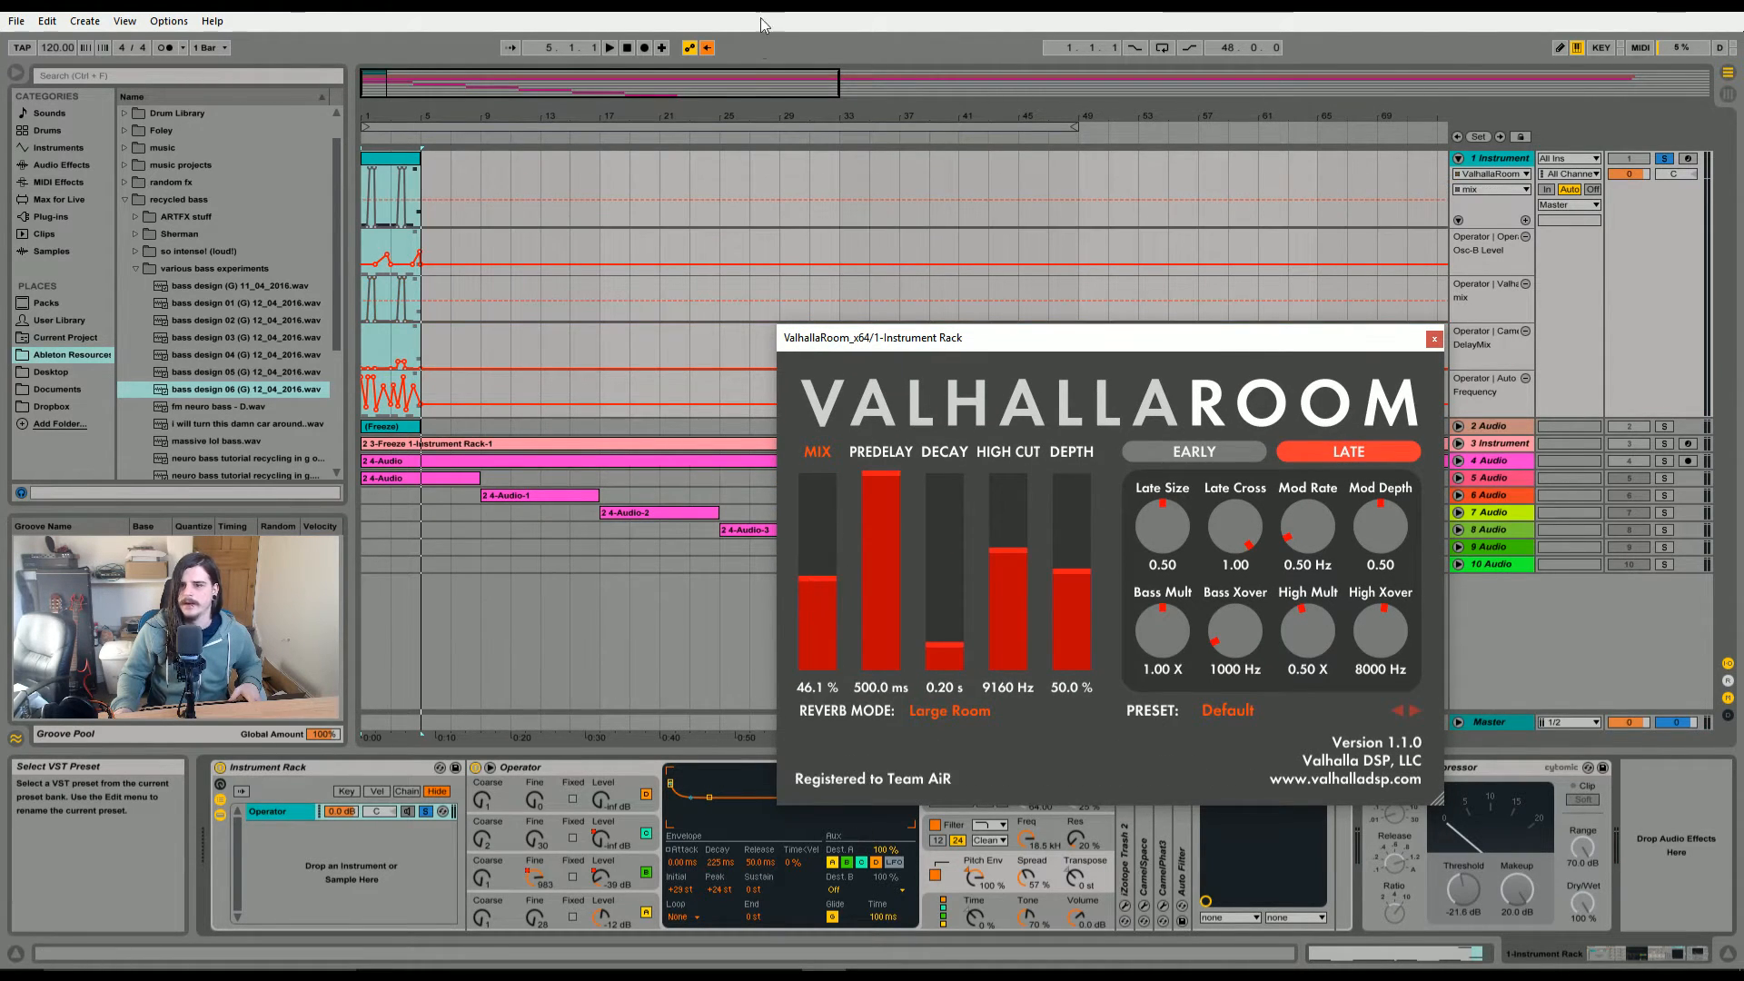
click(709, 49)
drag(370, 85, 427, 89)
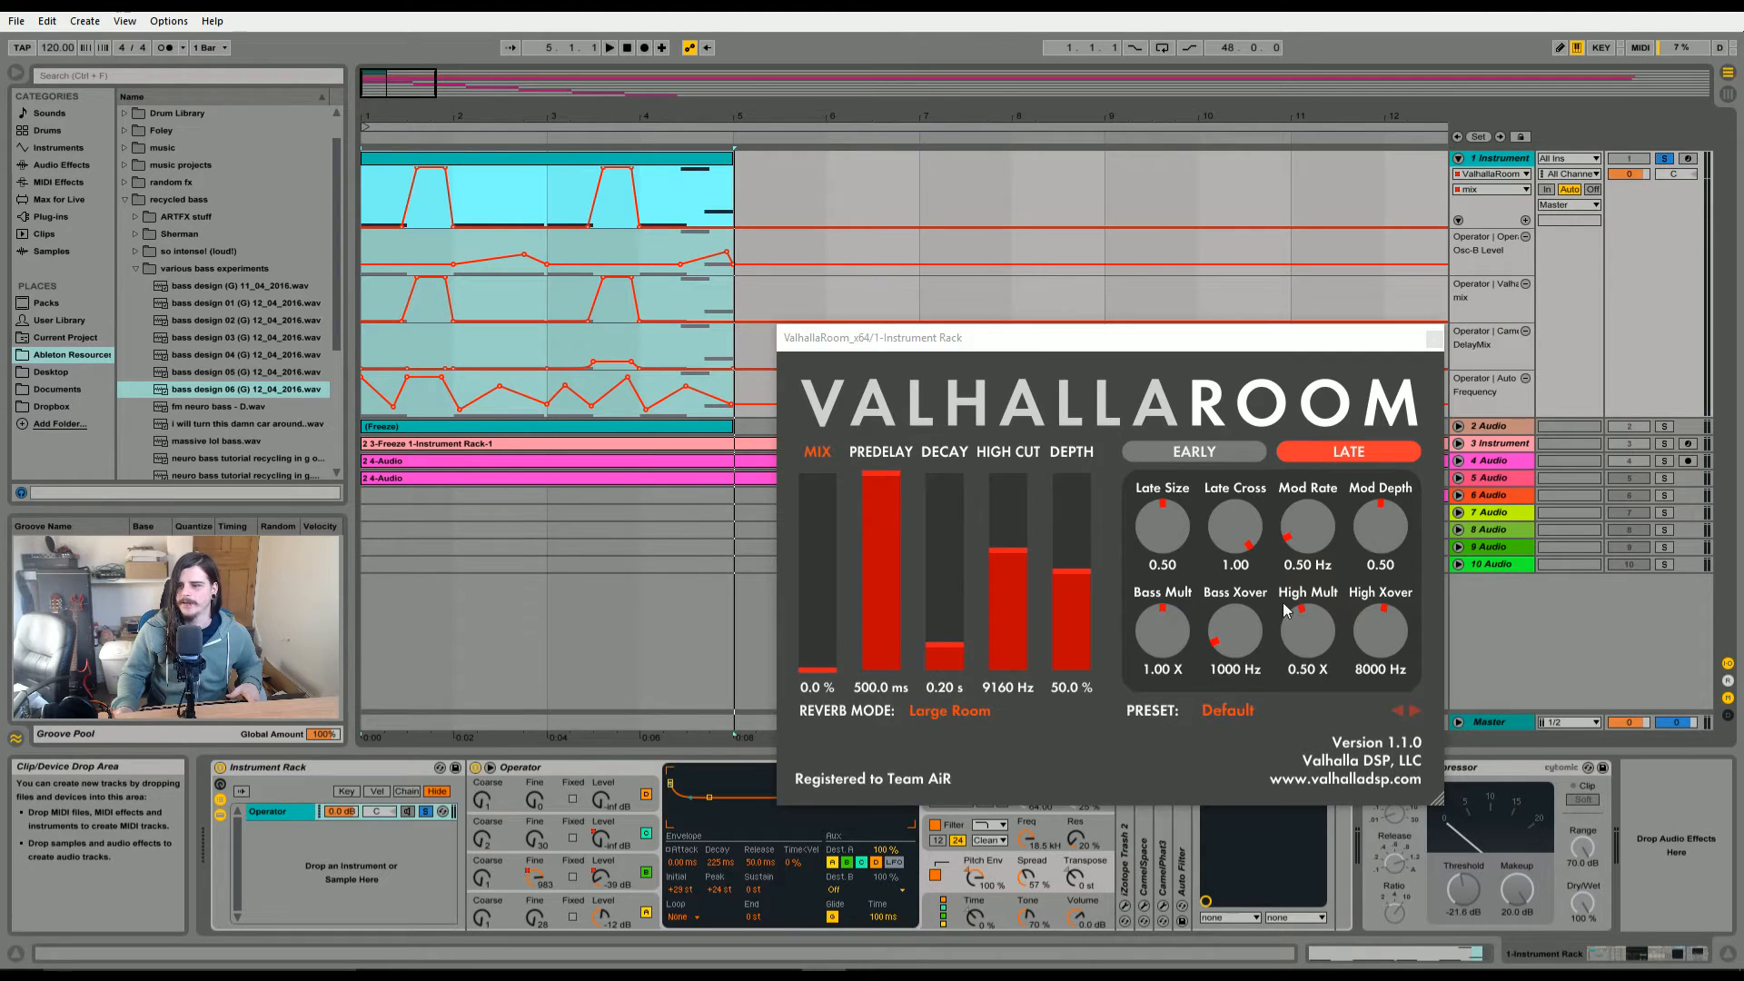
drag(1115, 343, 1134, 189)
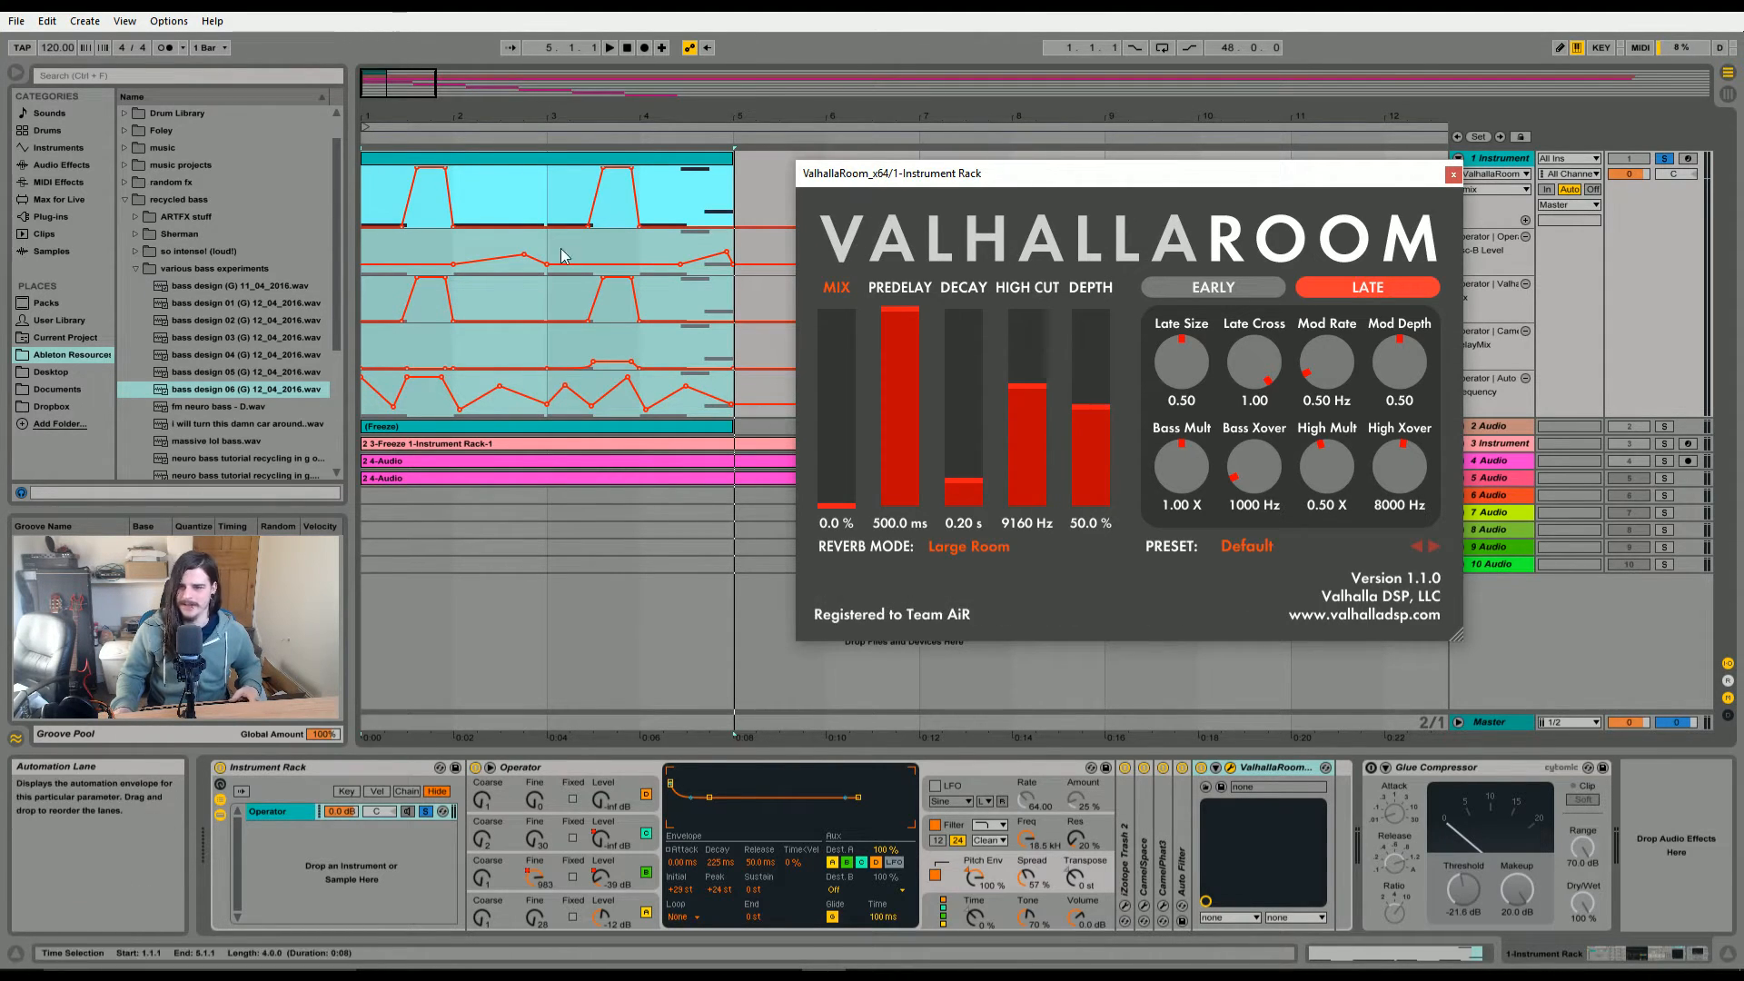
- Play the 1 Instrument clip through ValhallaRoom with its plug-in window open
click(422, 162)
key(space)
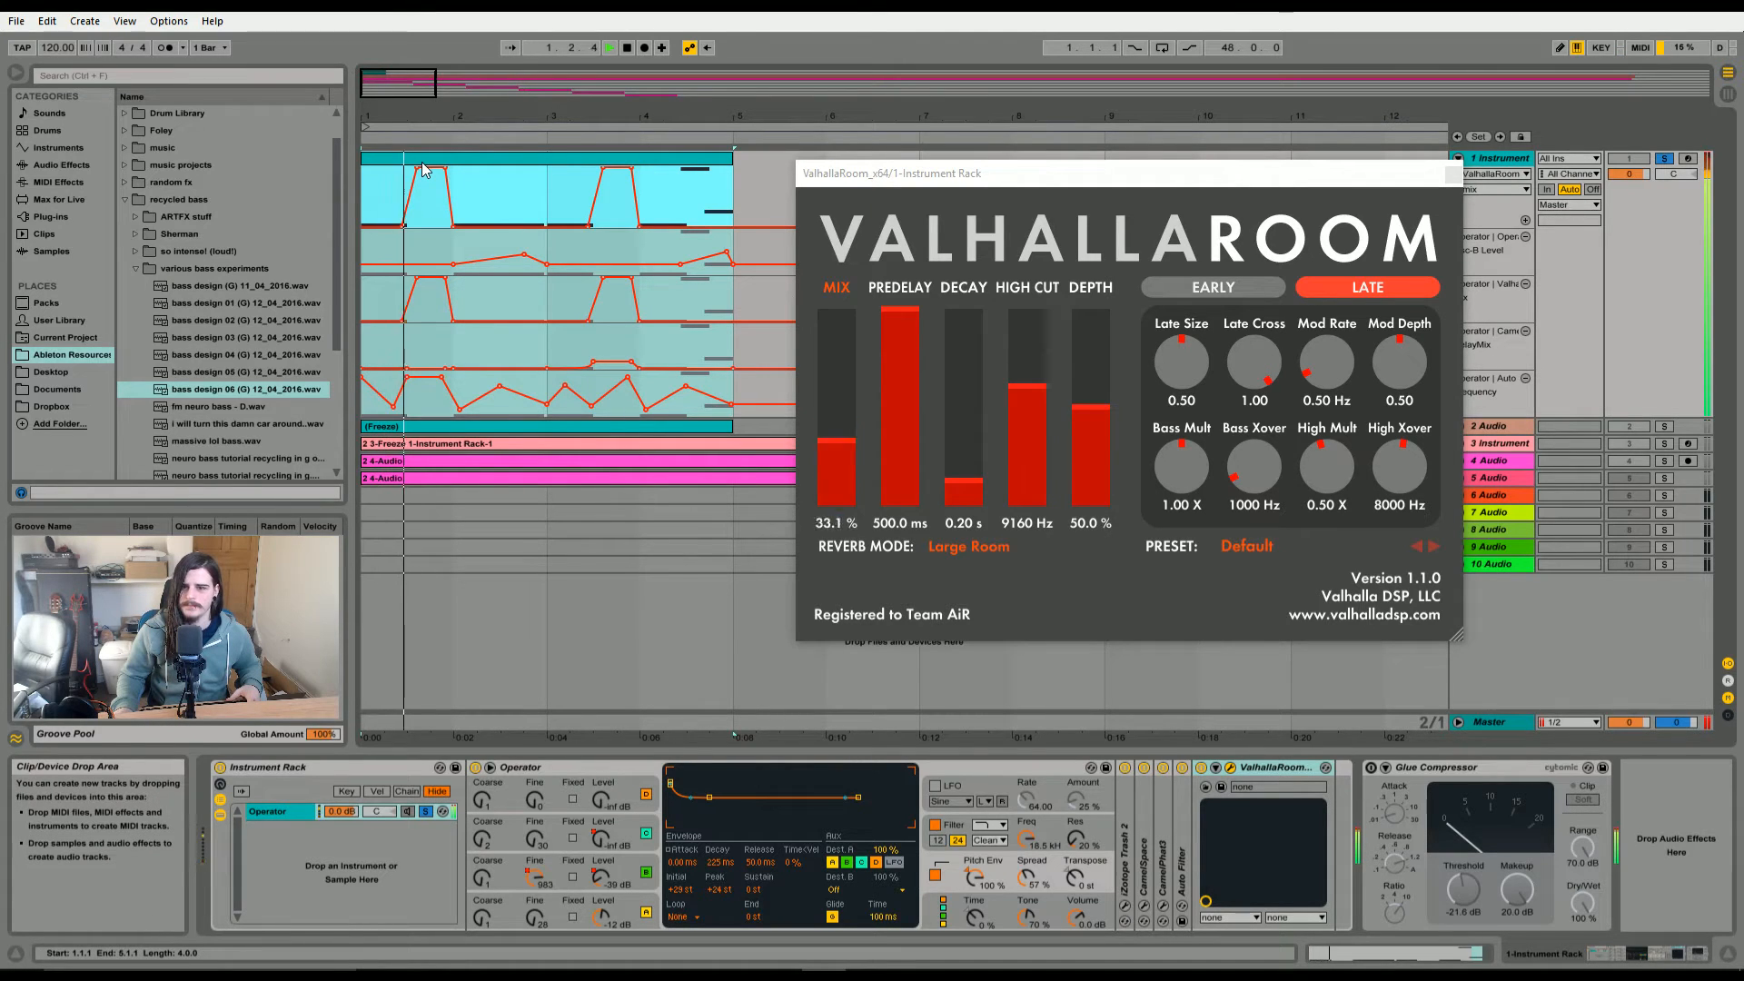
drag(419, 82, 420, 71)
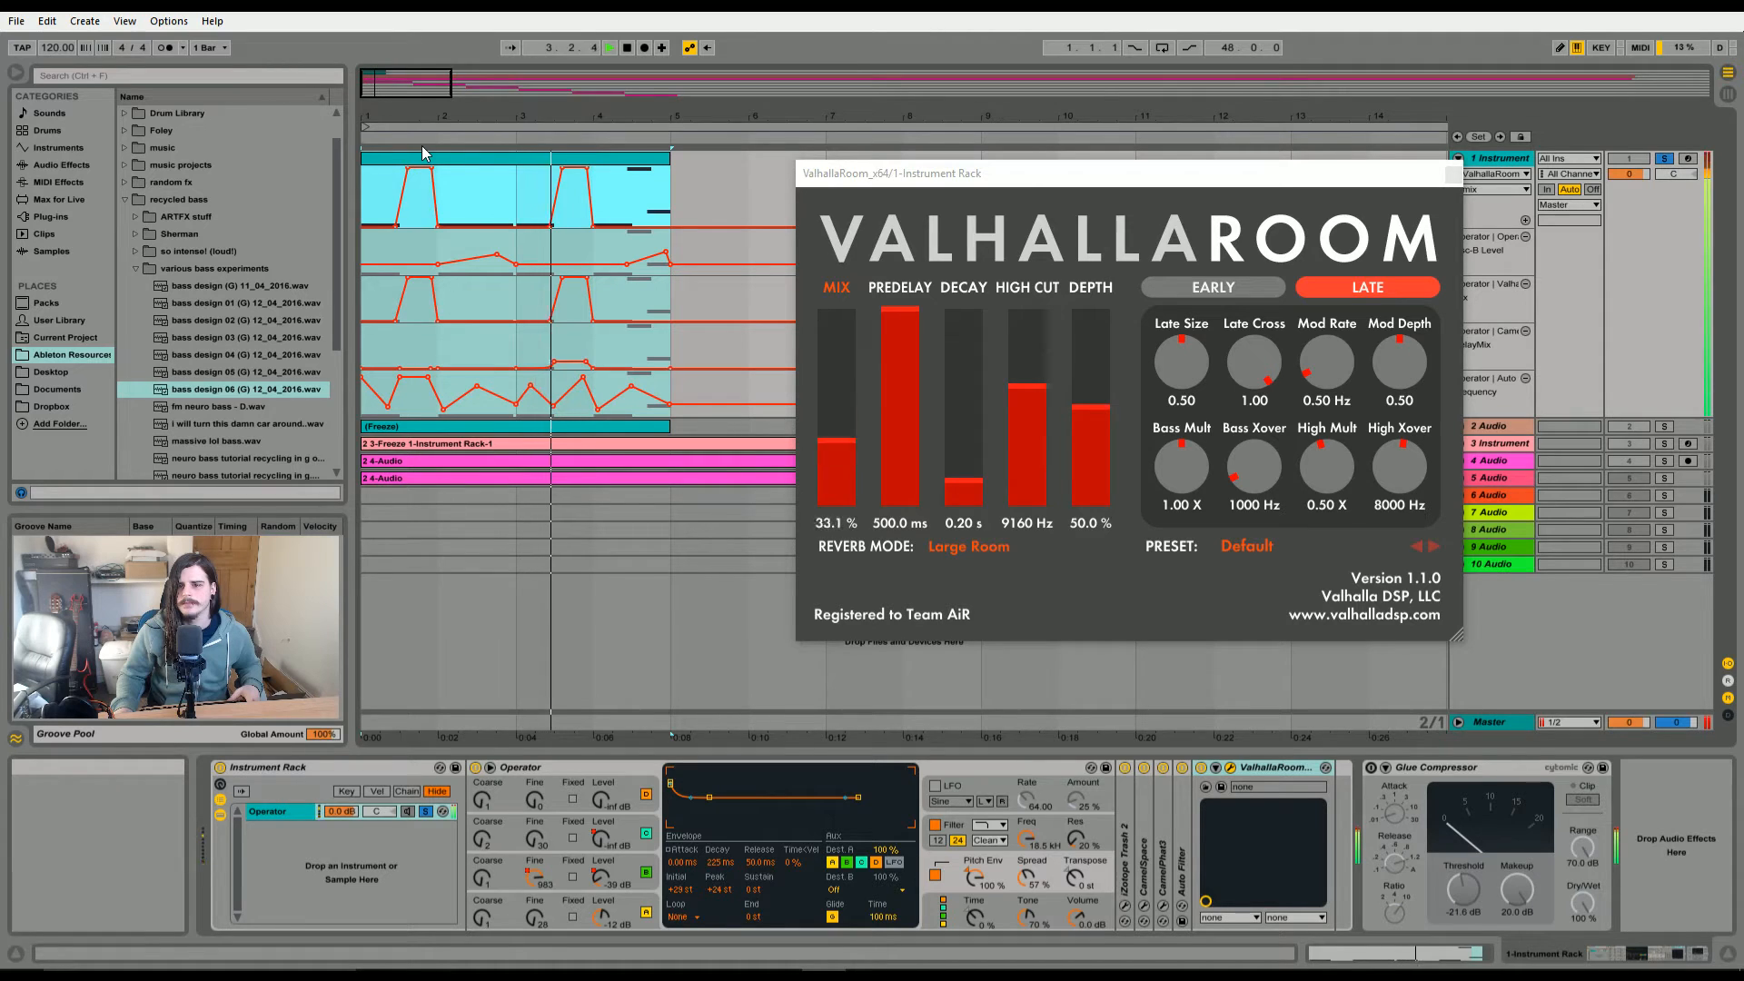
- Close the ValhallaRoom plug-in window and enable the Glue Compressor after the Instrument Rack
drag(398, 95, 398, 67)
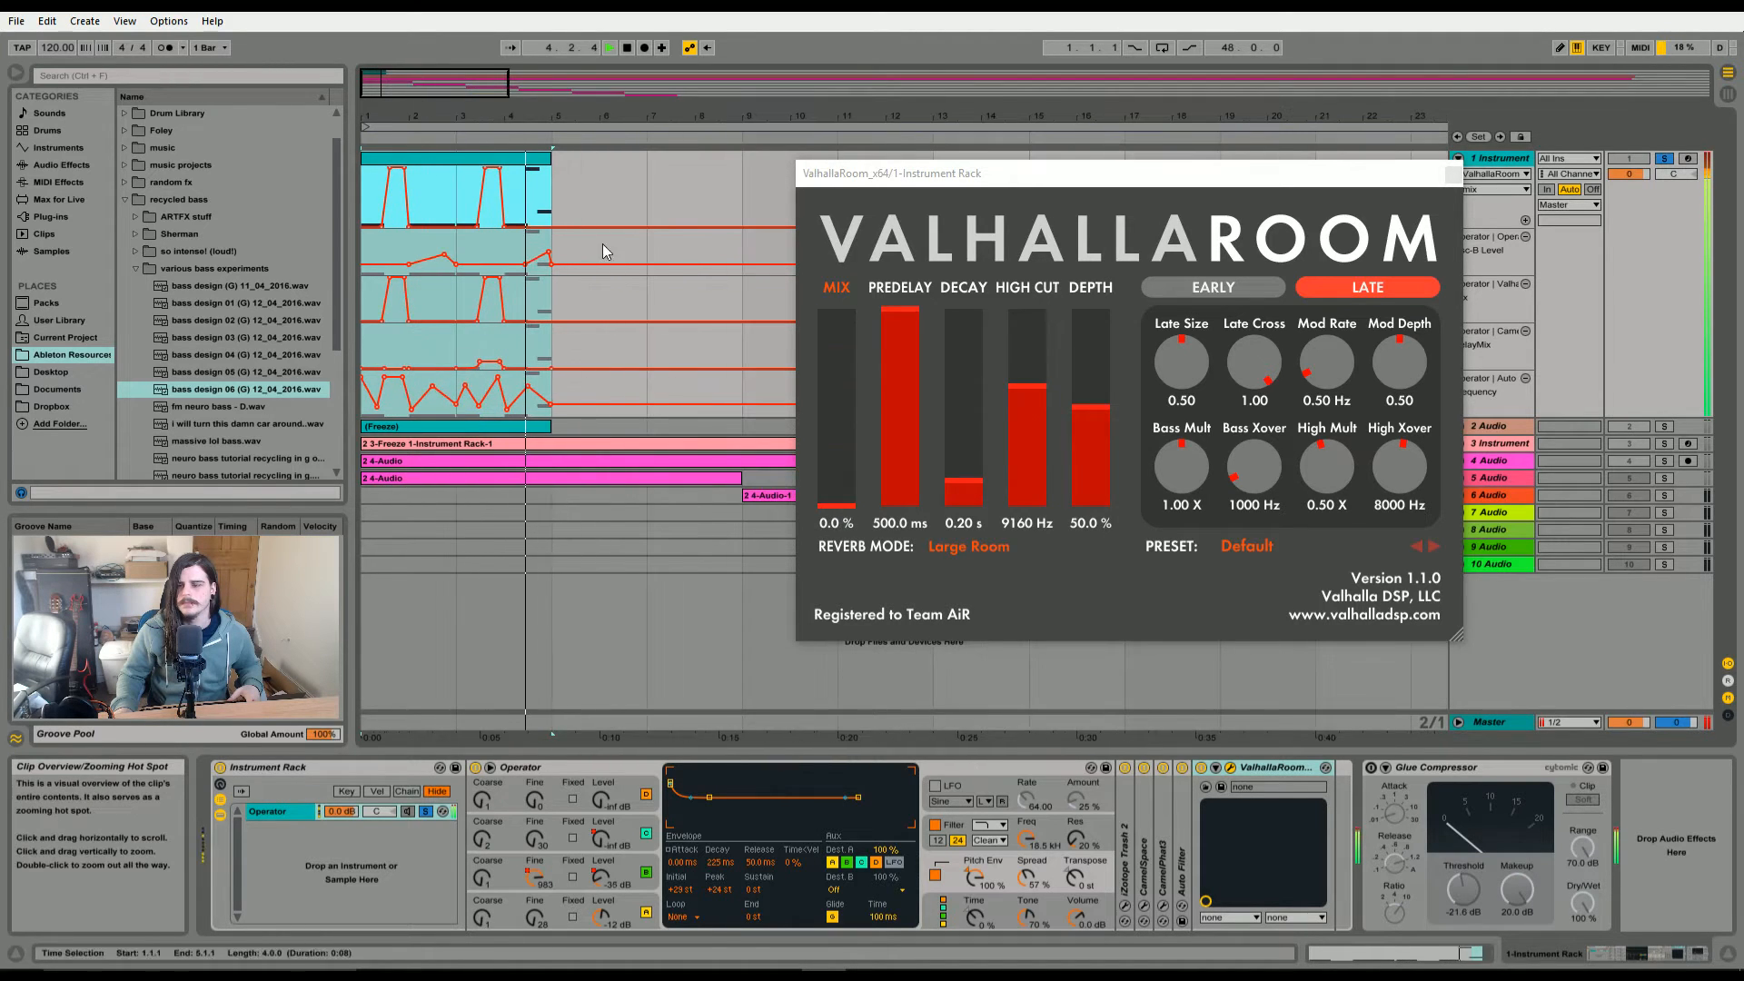
click(1453, 174)
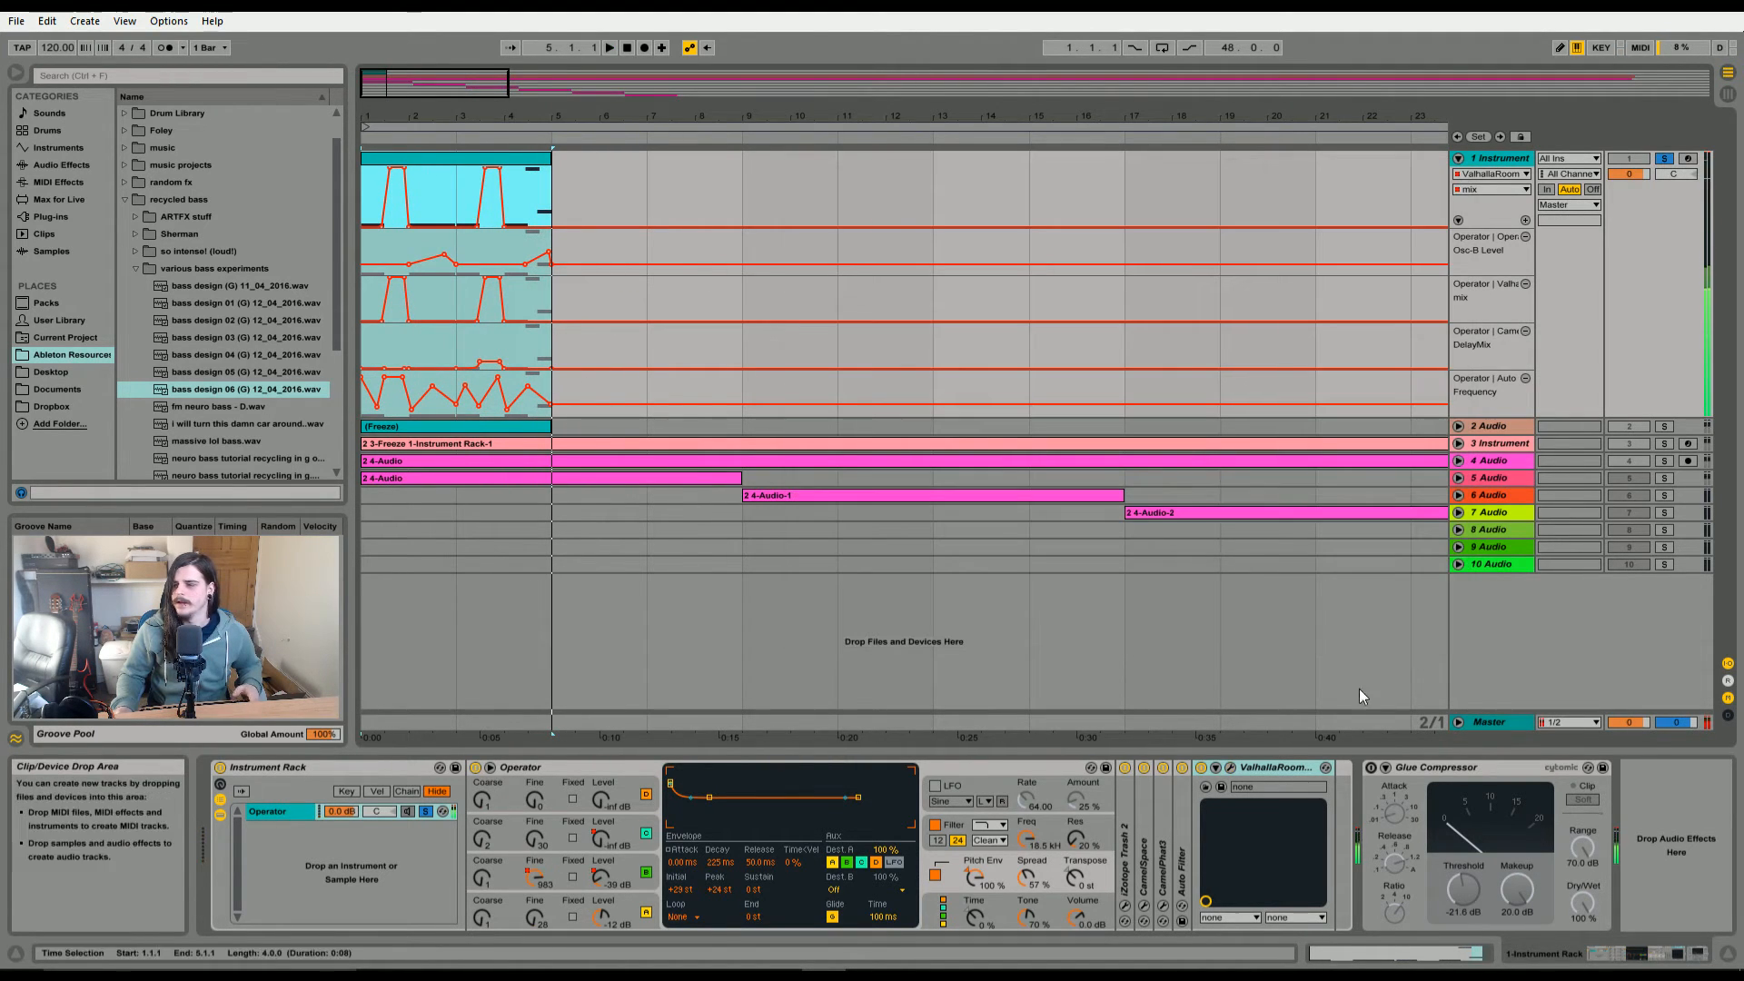
click(1464, 890)
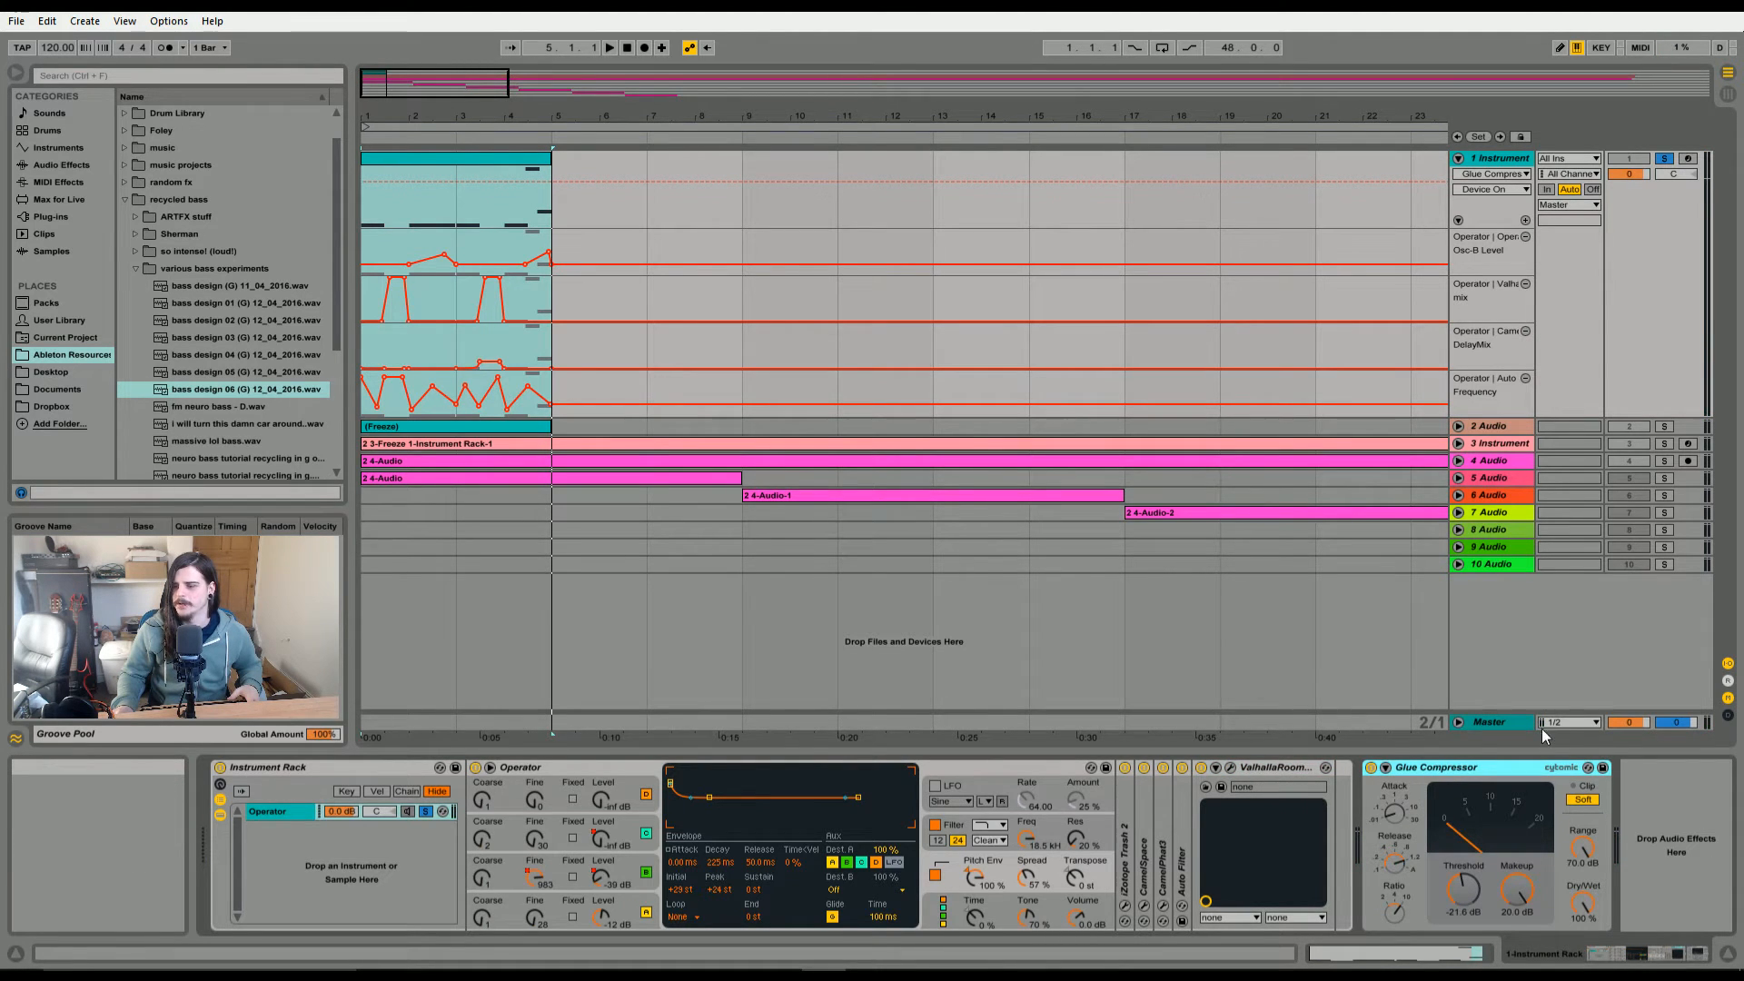
- Fold ValhallaRoom, Operator, the Glue Compressor and the whole Instrument Rack in the device chain
double_click(1451, 770)
double_click(1275, 770)
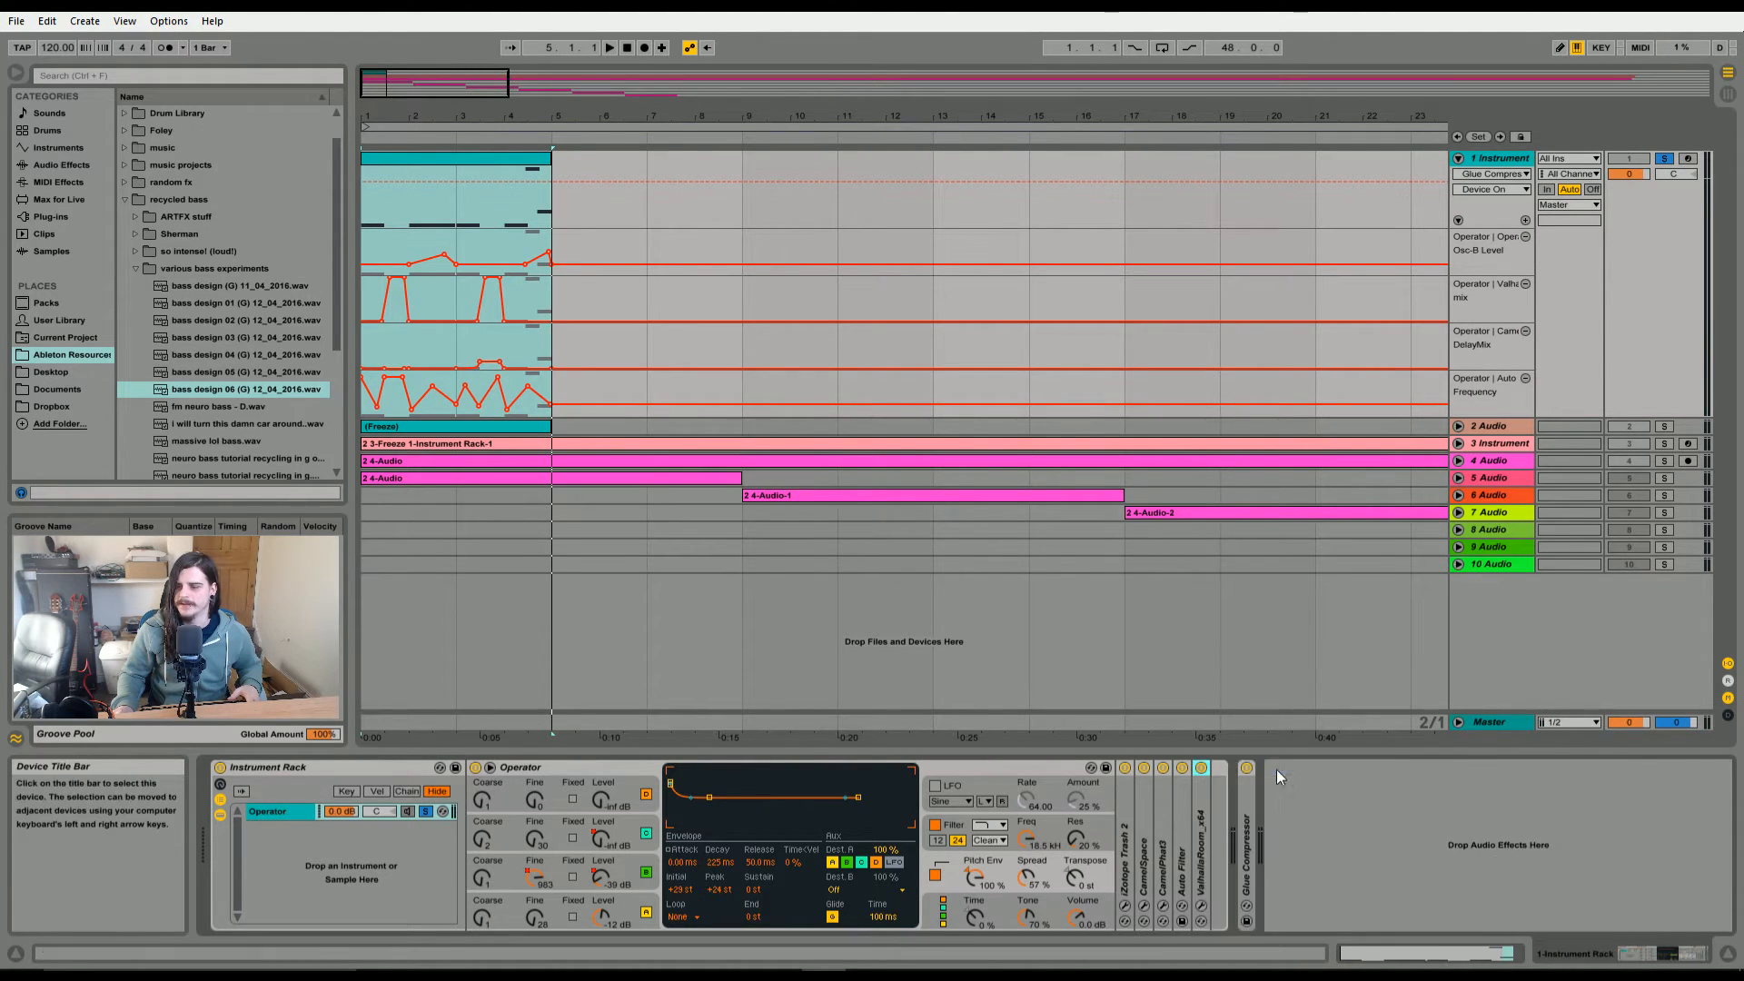
double_click(579, 771)
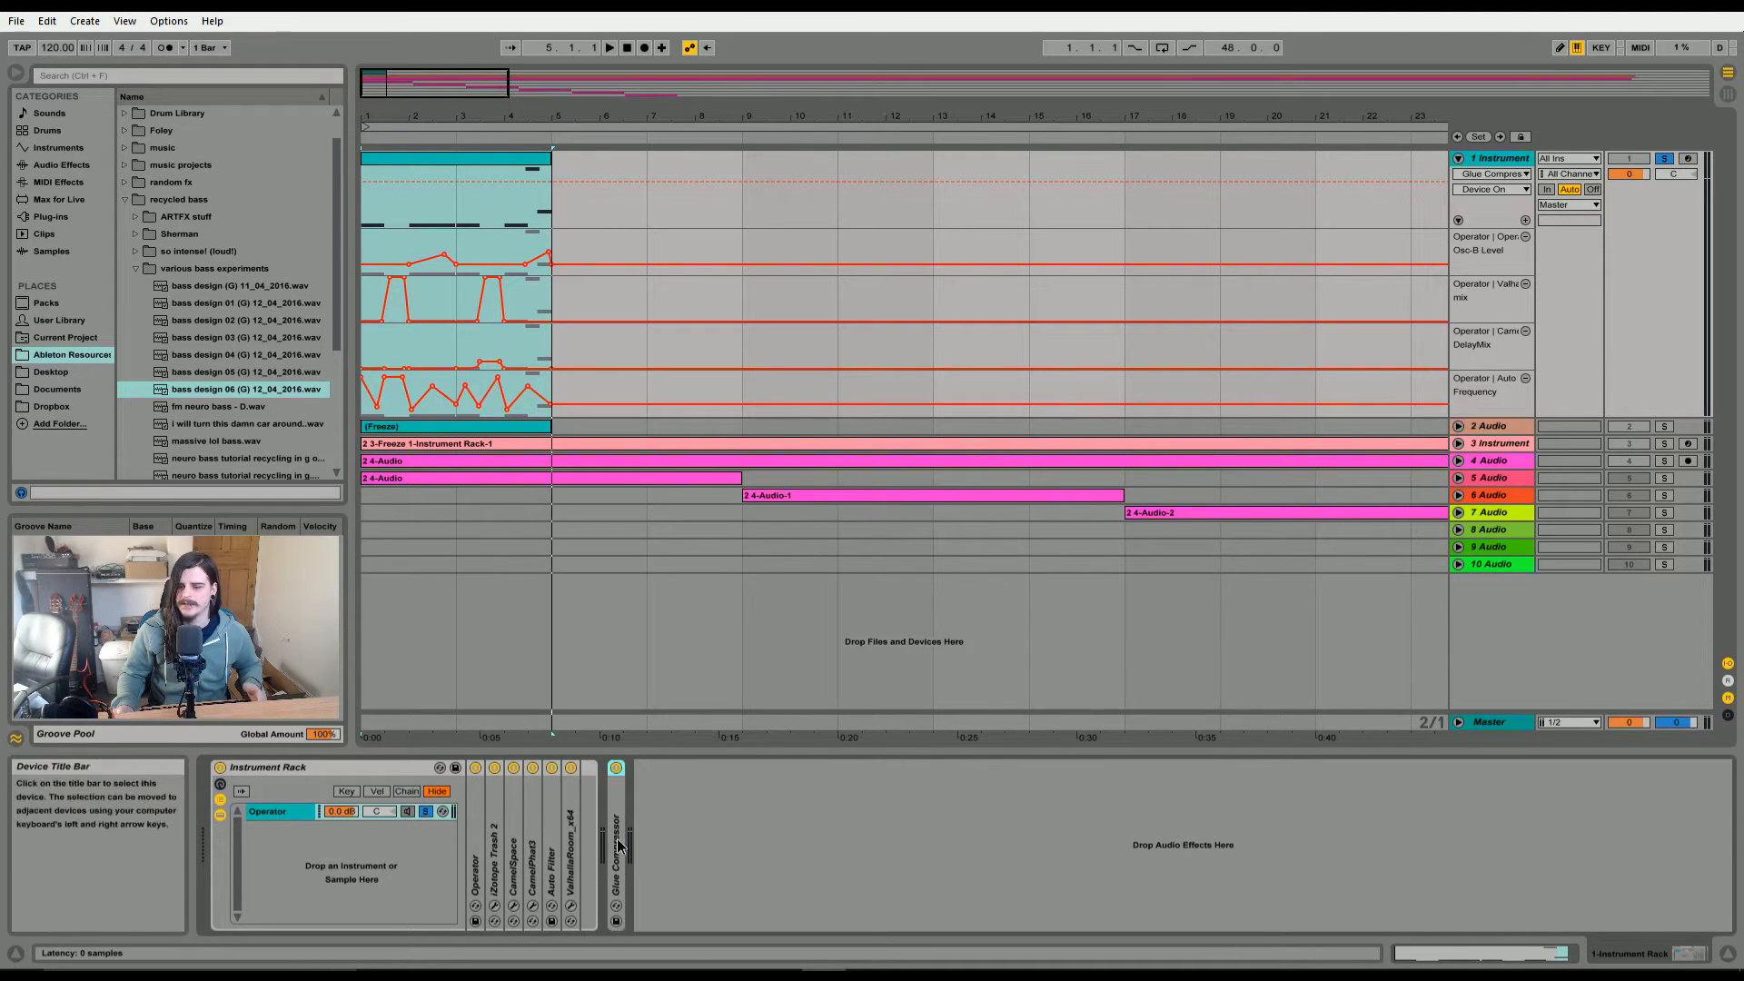
double_click(617, 845)
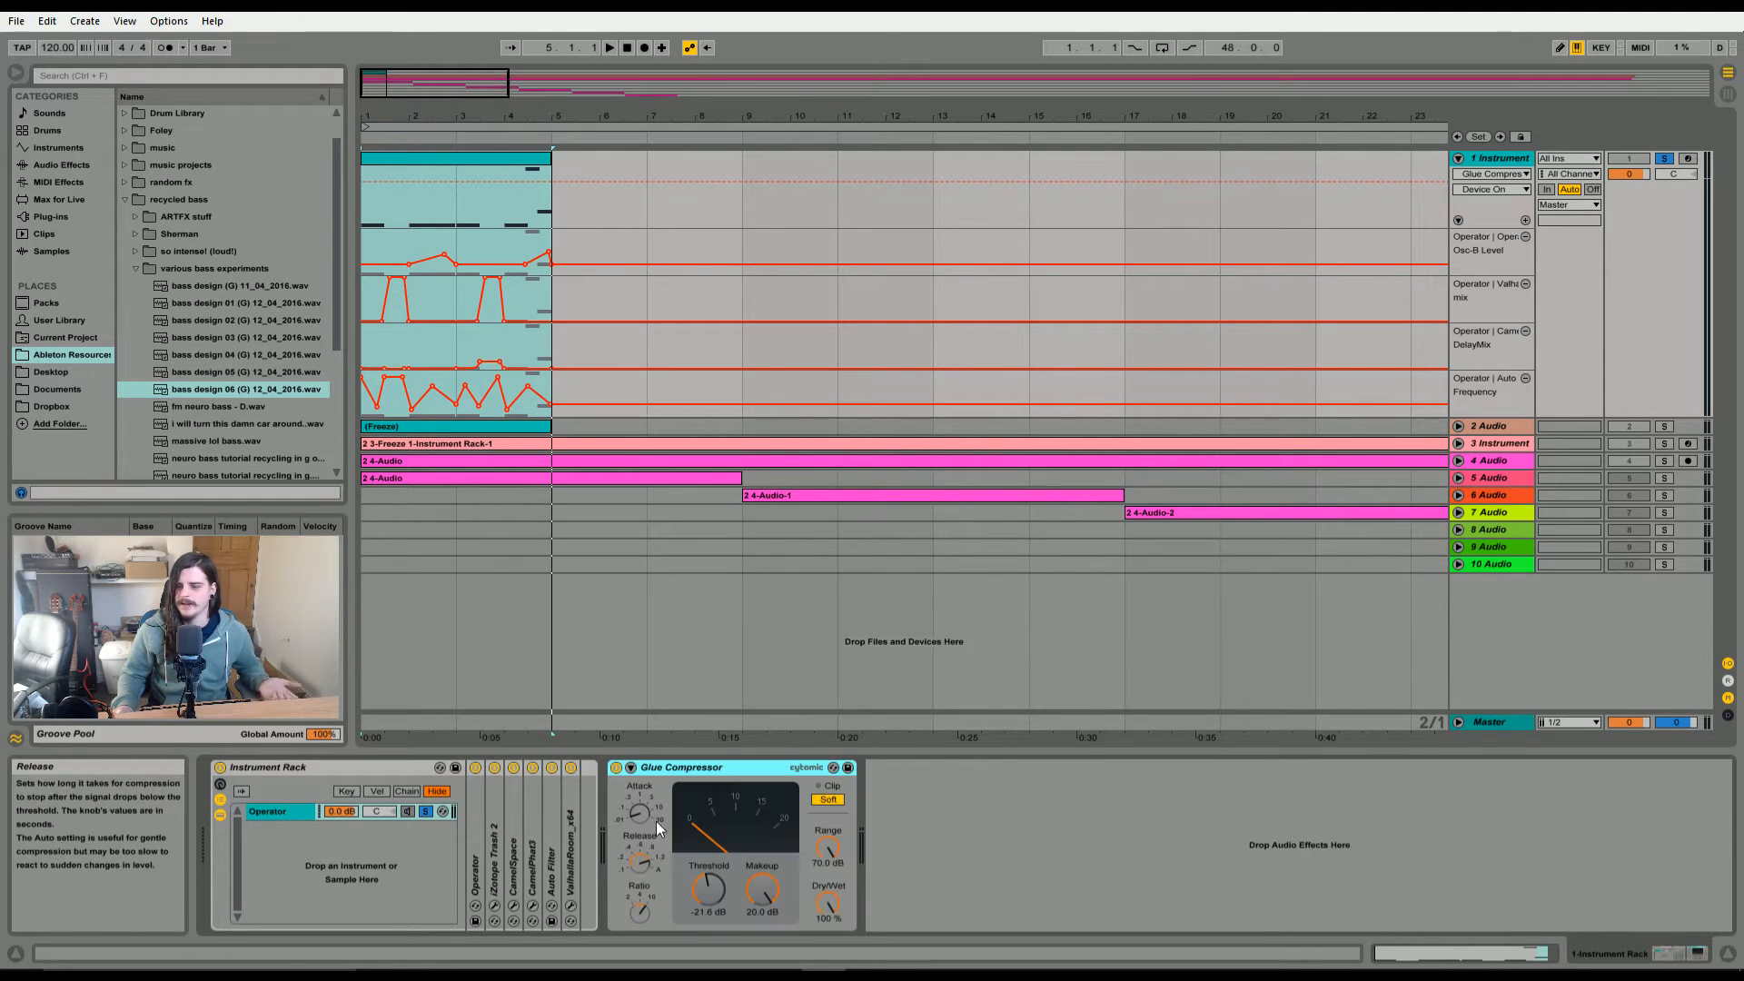
double_click(731, 774)
double_click(354, 765)
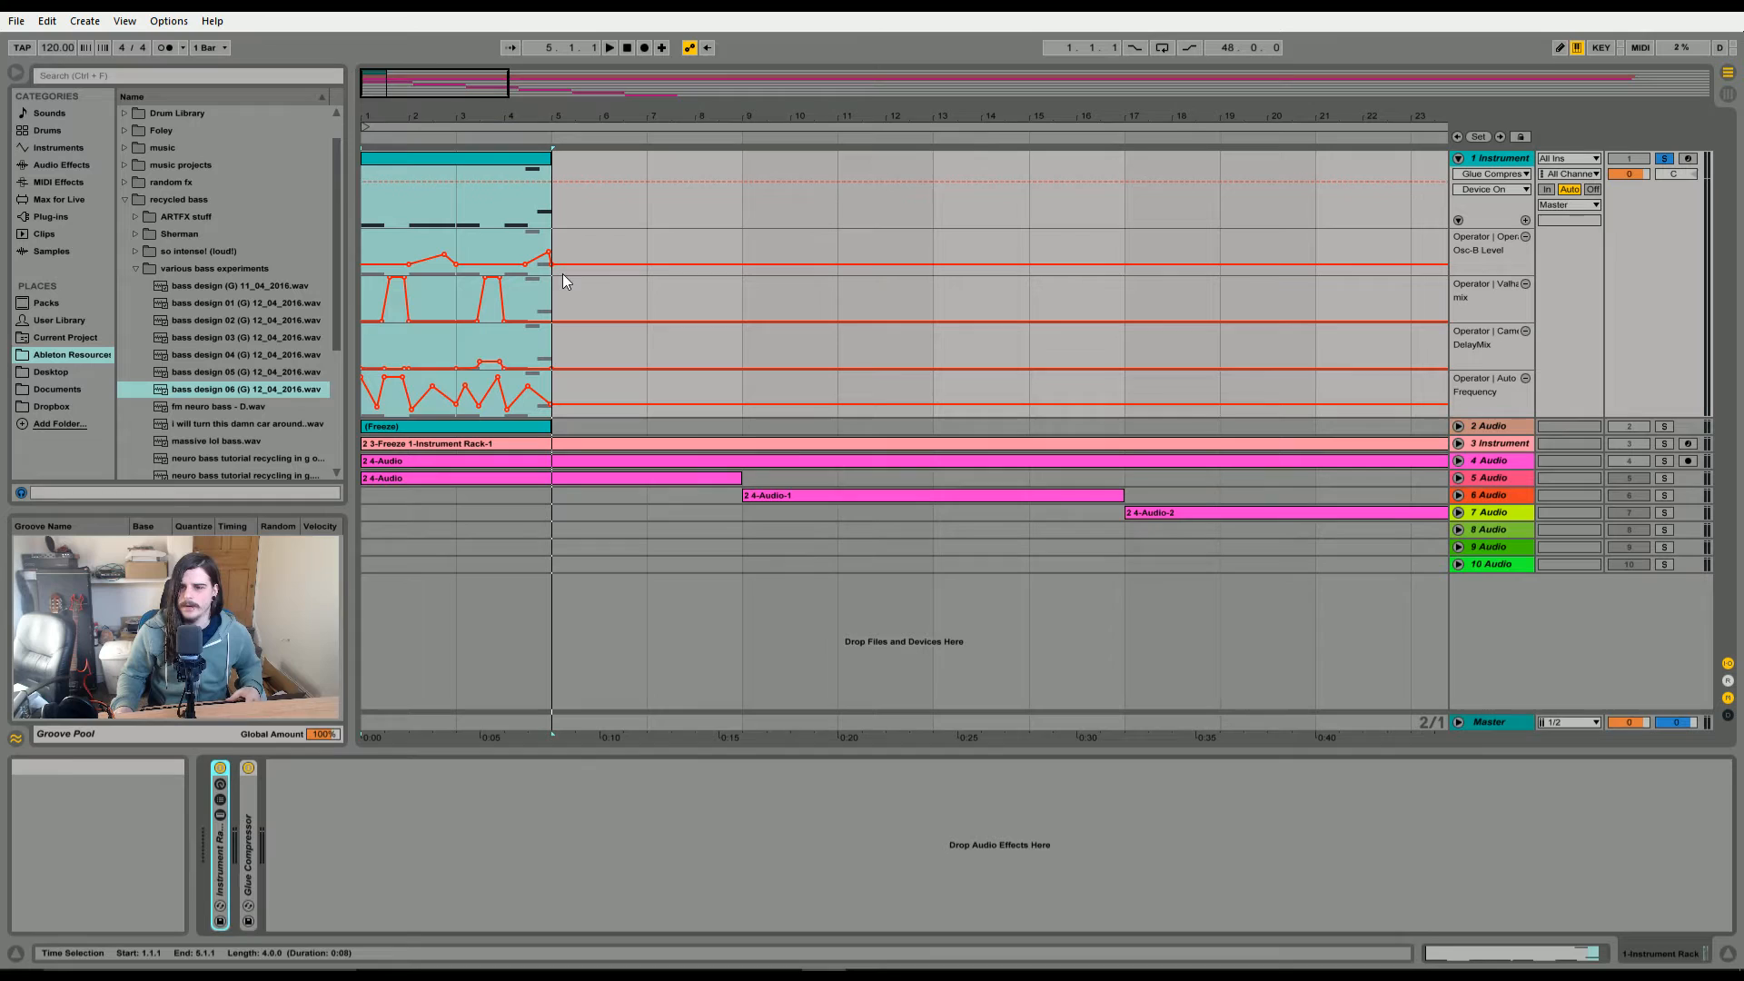
- Fold the 1 Instrument track and turn off its solo
click(418, 163)
click(1458, 158)
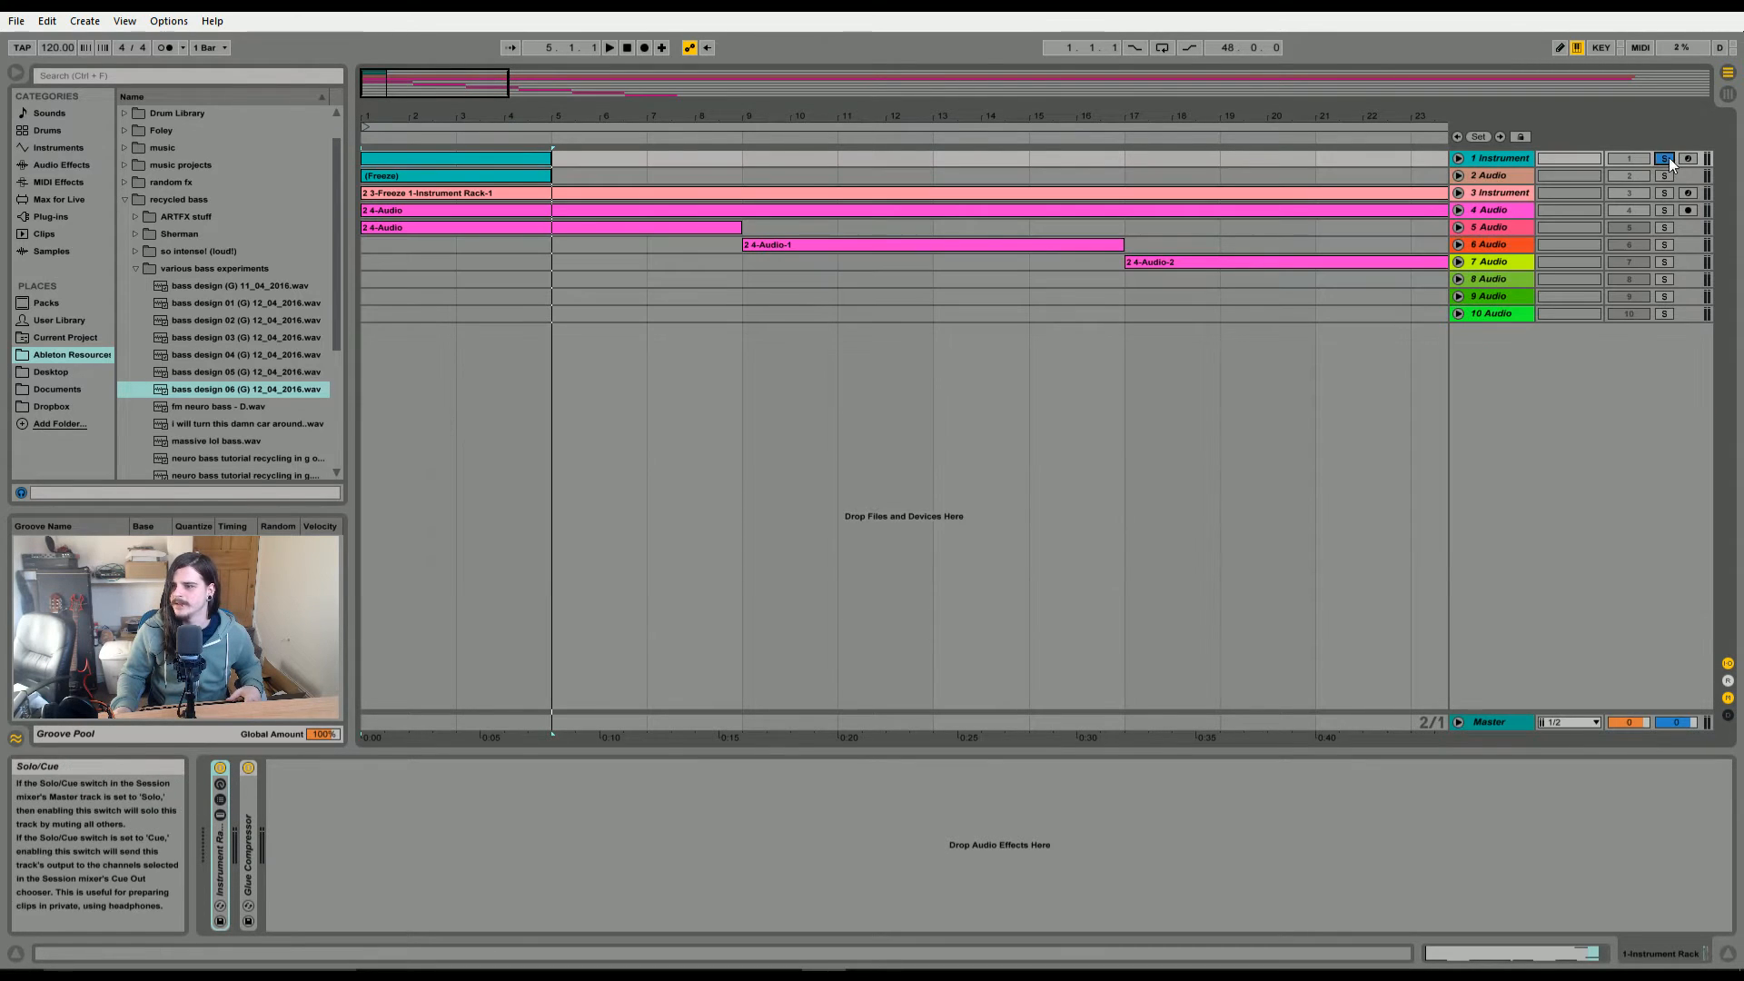
click(1665, 158)
- Unfold the 2 Audio track to view its frozen clip, select its first six bars, and fold the track again
click(1458, 175)
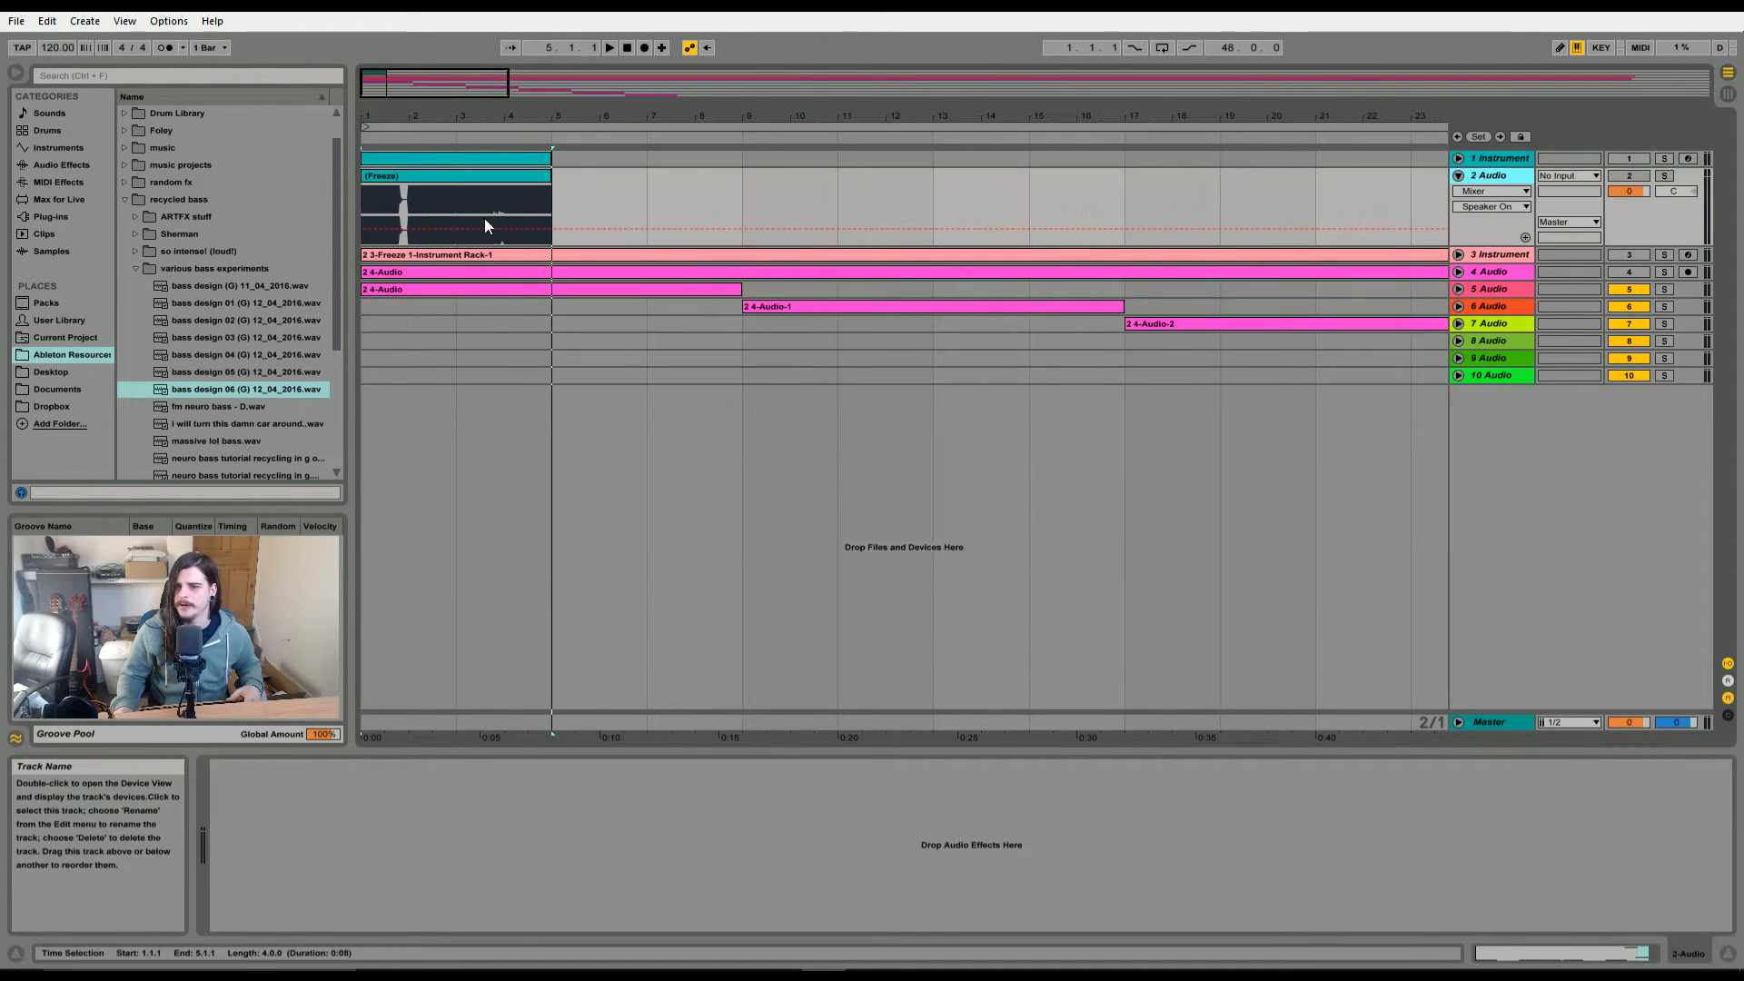
click(361, 208)
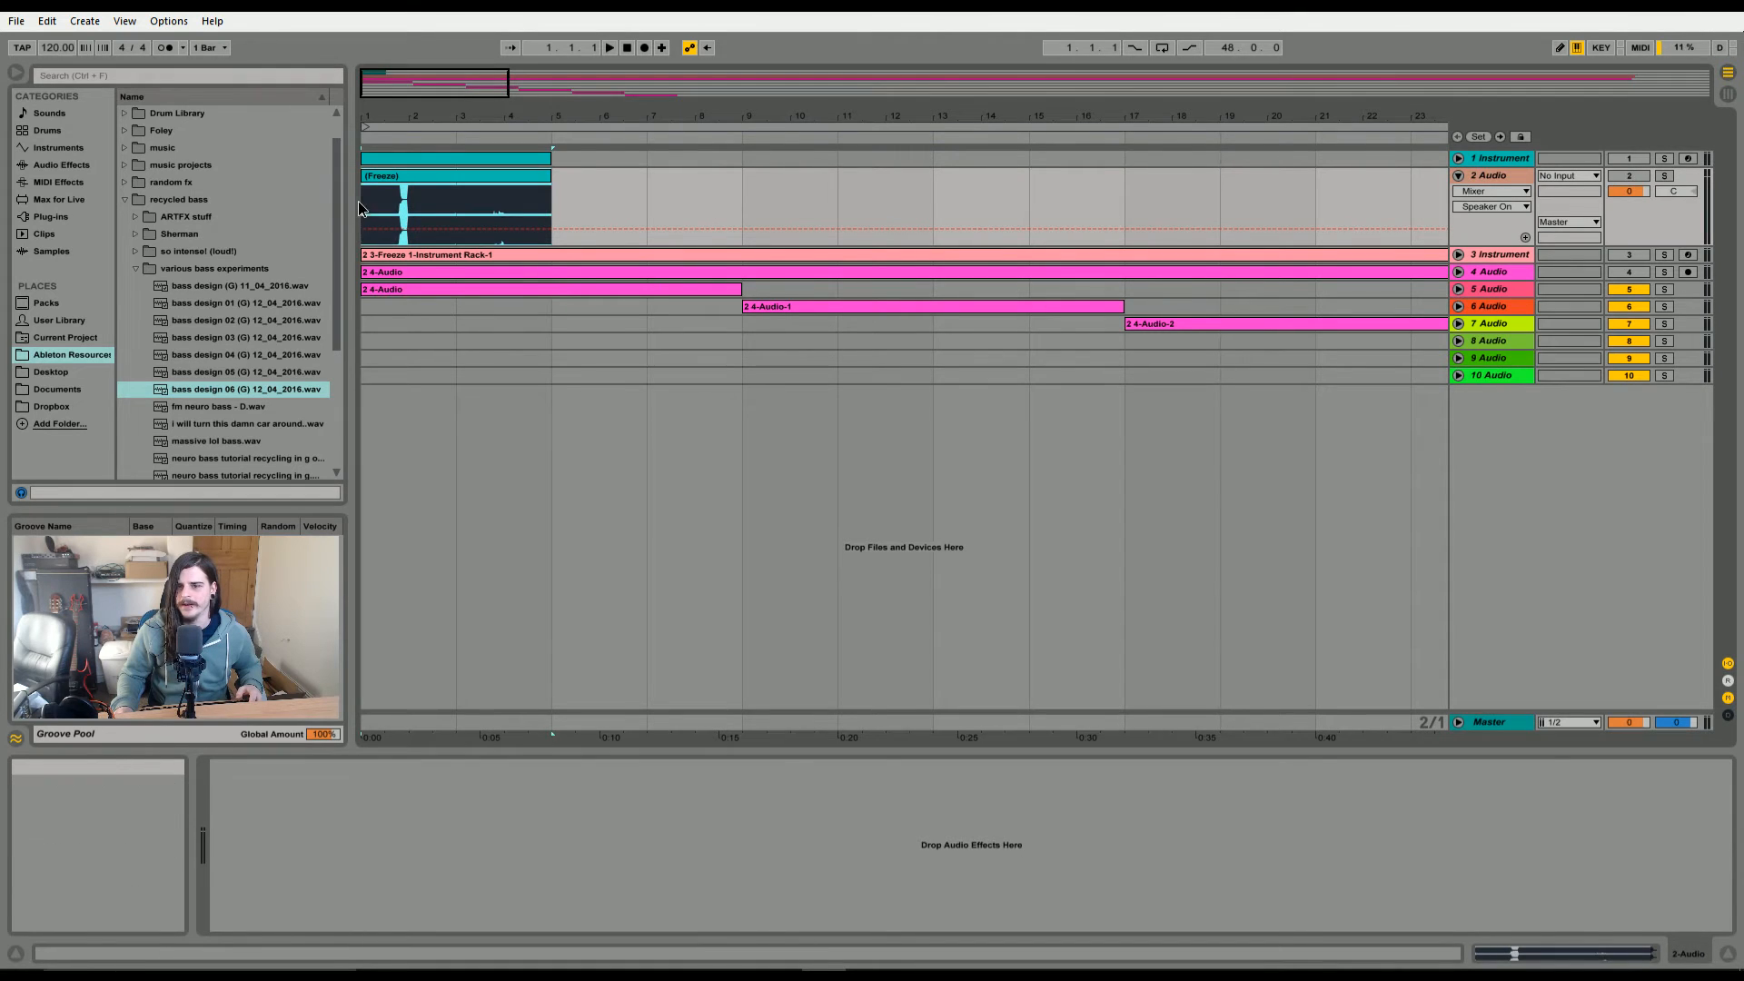
drag(656, 210, 554, 210)
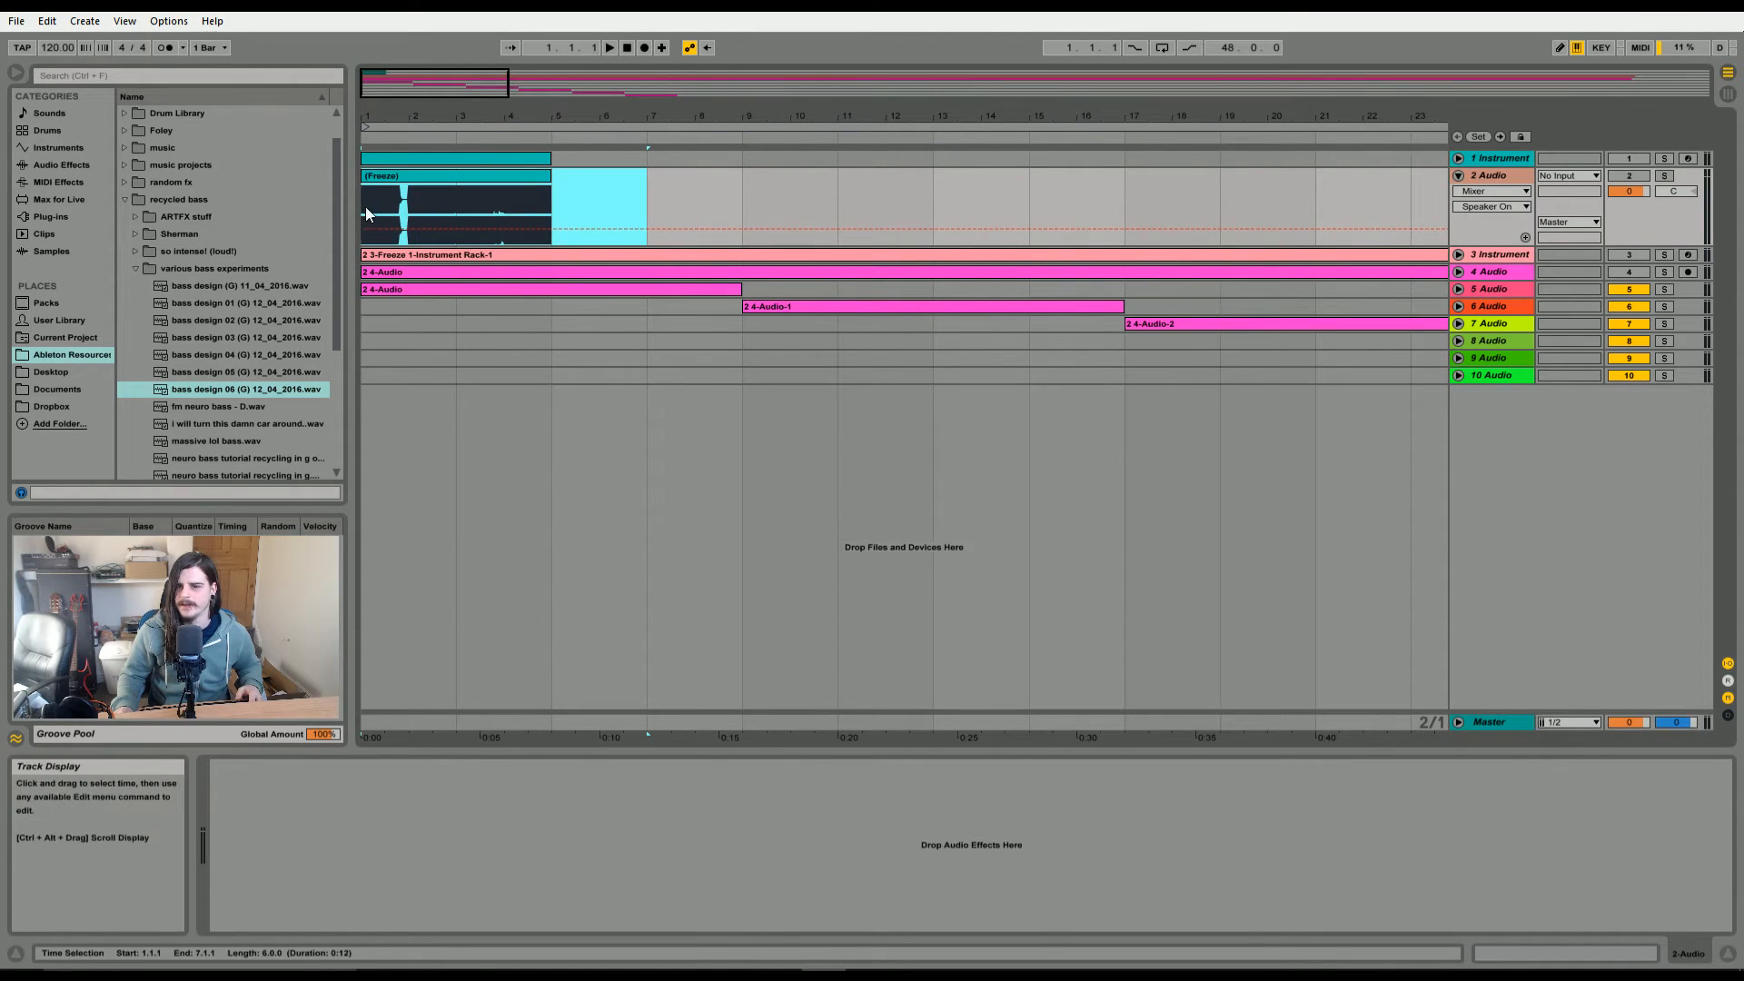
click(1457, 176)
- Unfold the 3 Instrument track and compare the two Freeze 1-Instrument Rack chains in its Instrument Rack
click(1458, 192)
click(1492, 192)
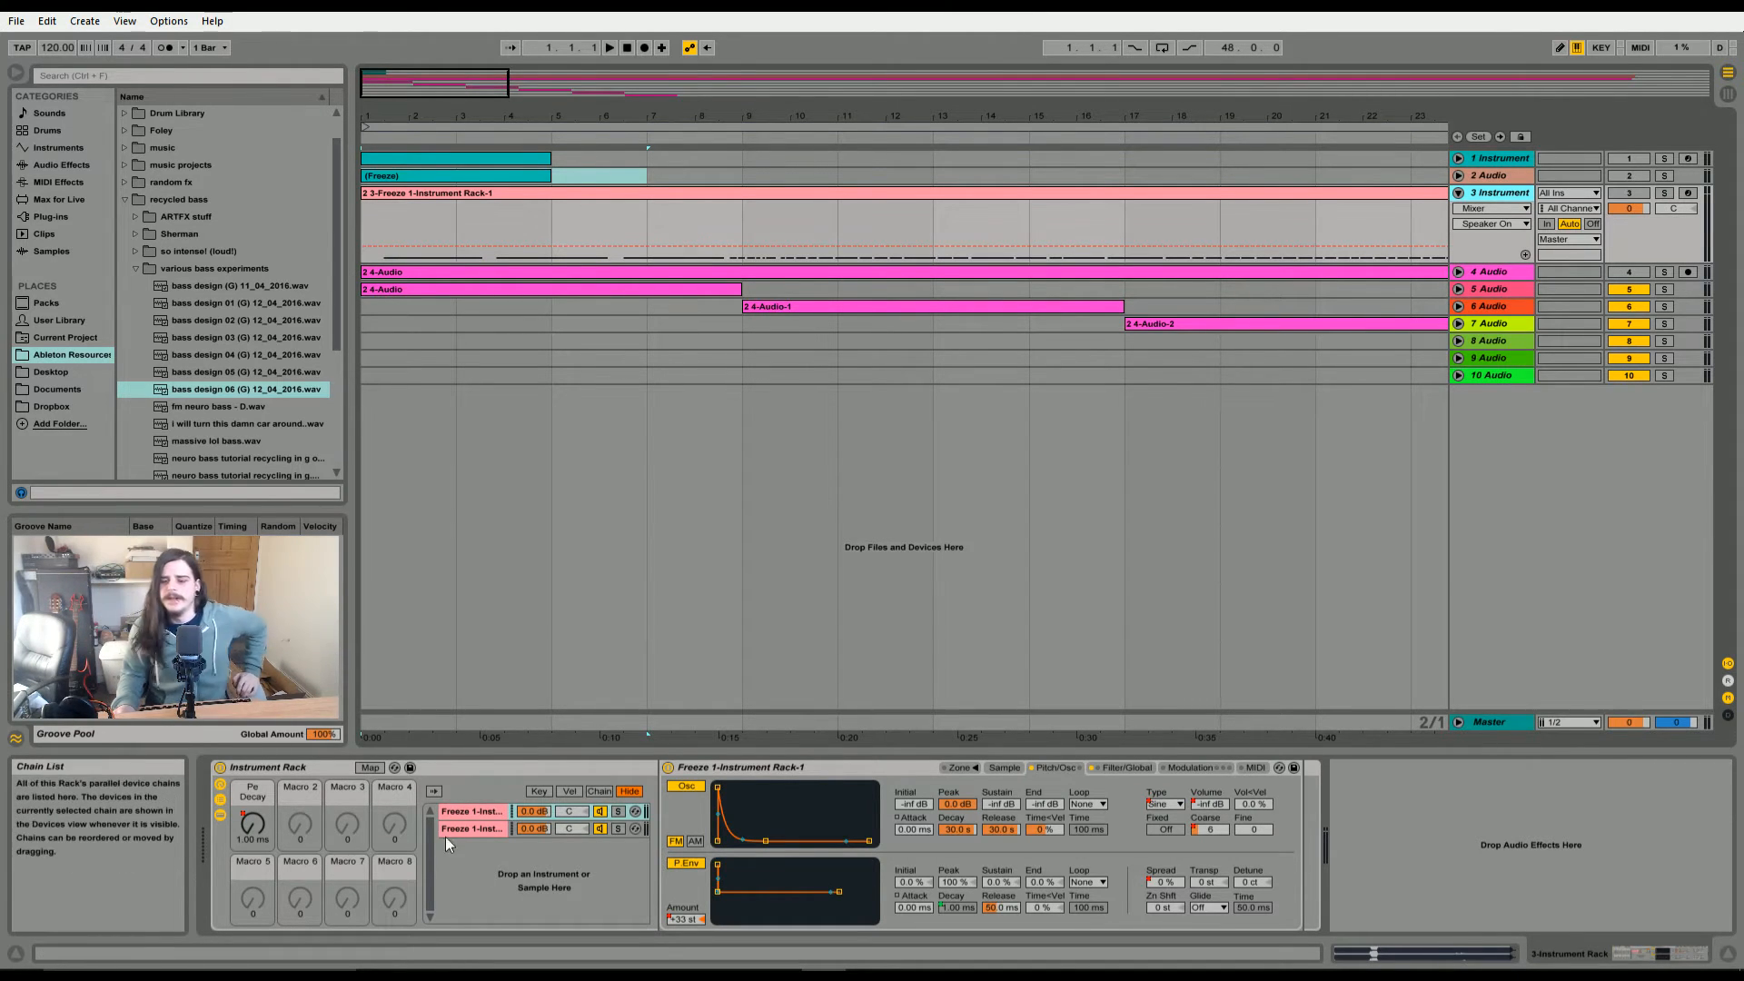
click(475, 827)
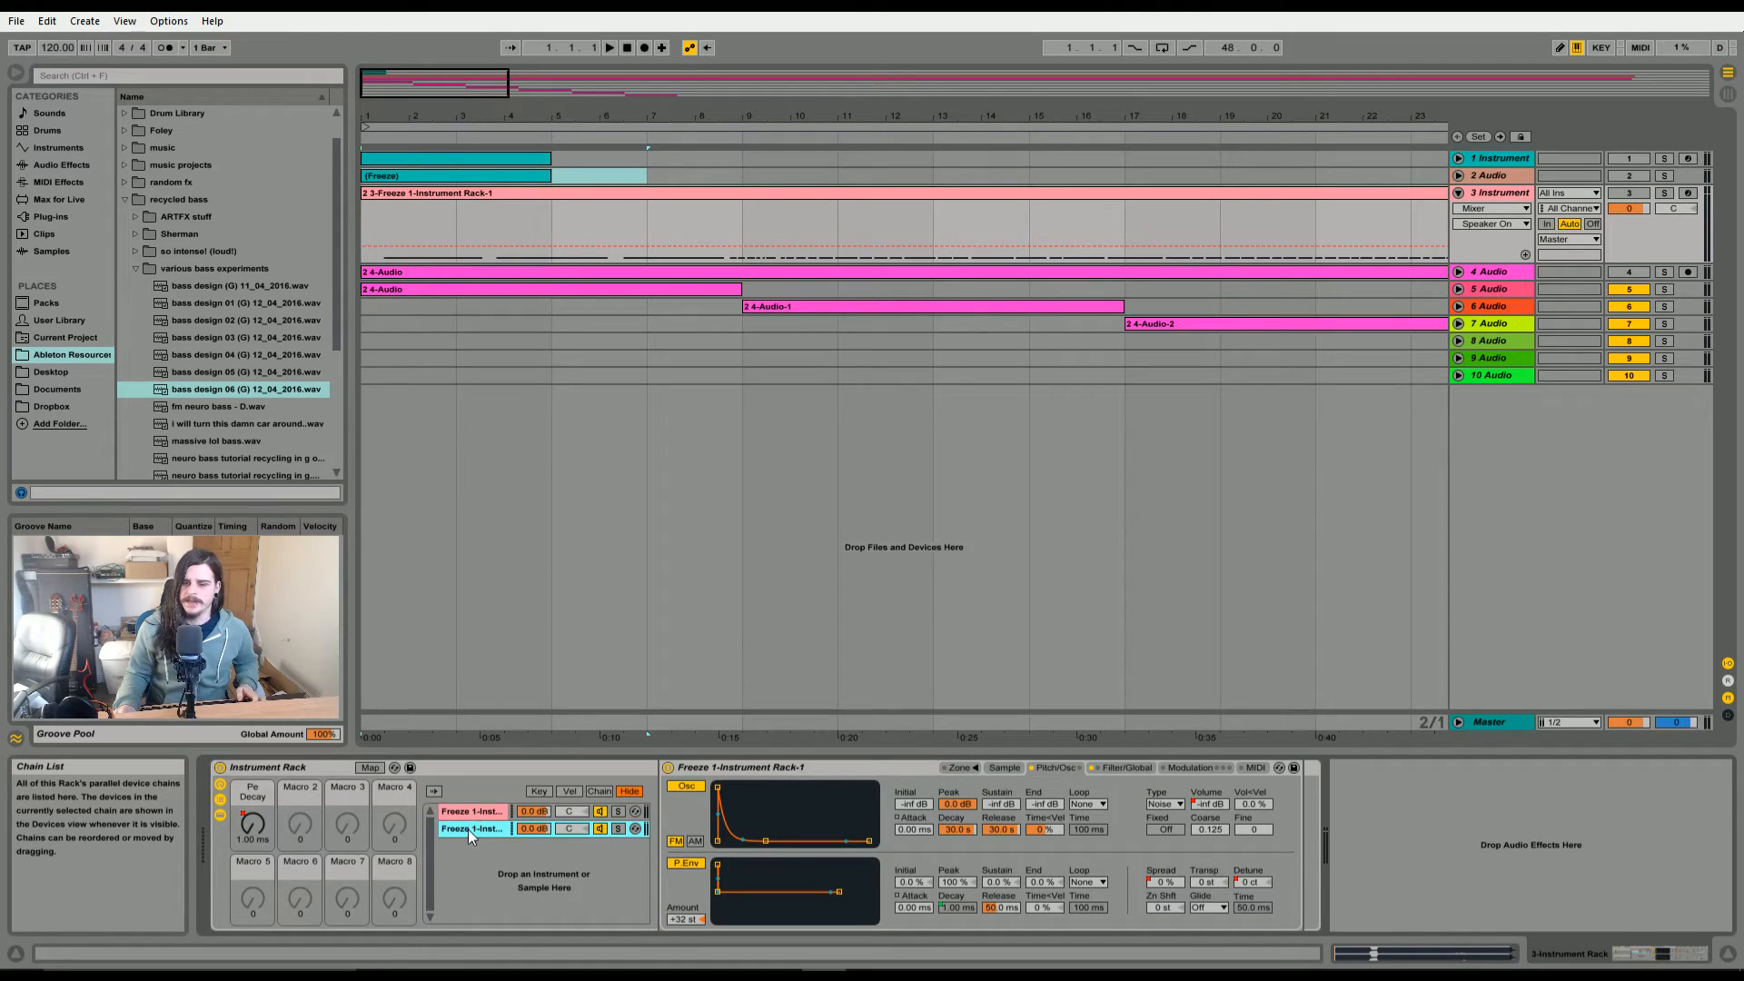
click(472, 812)
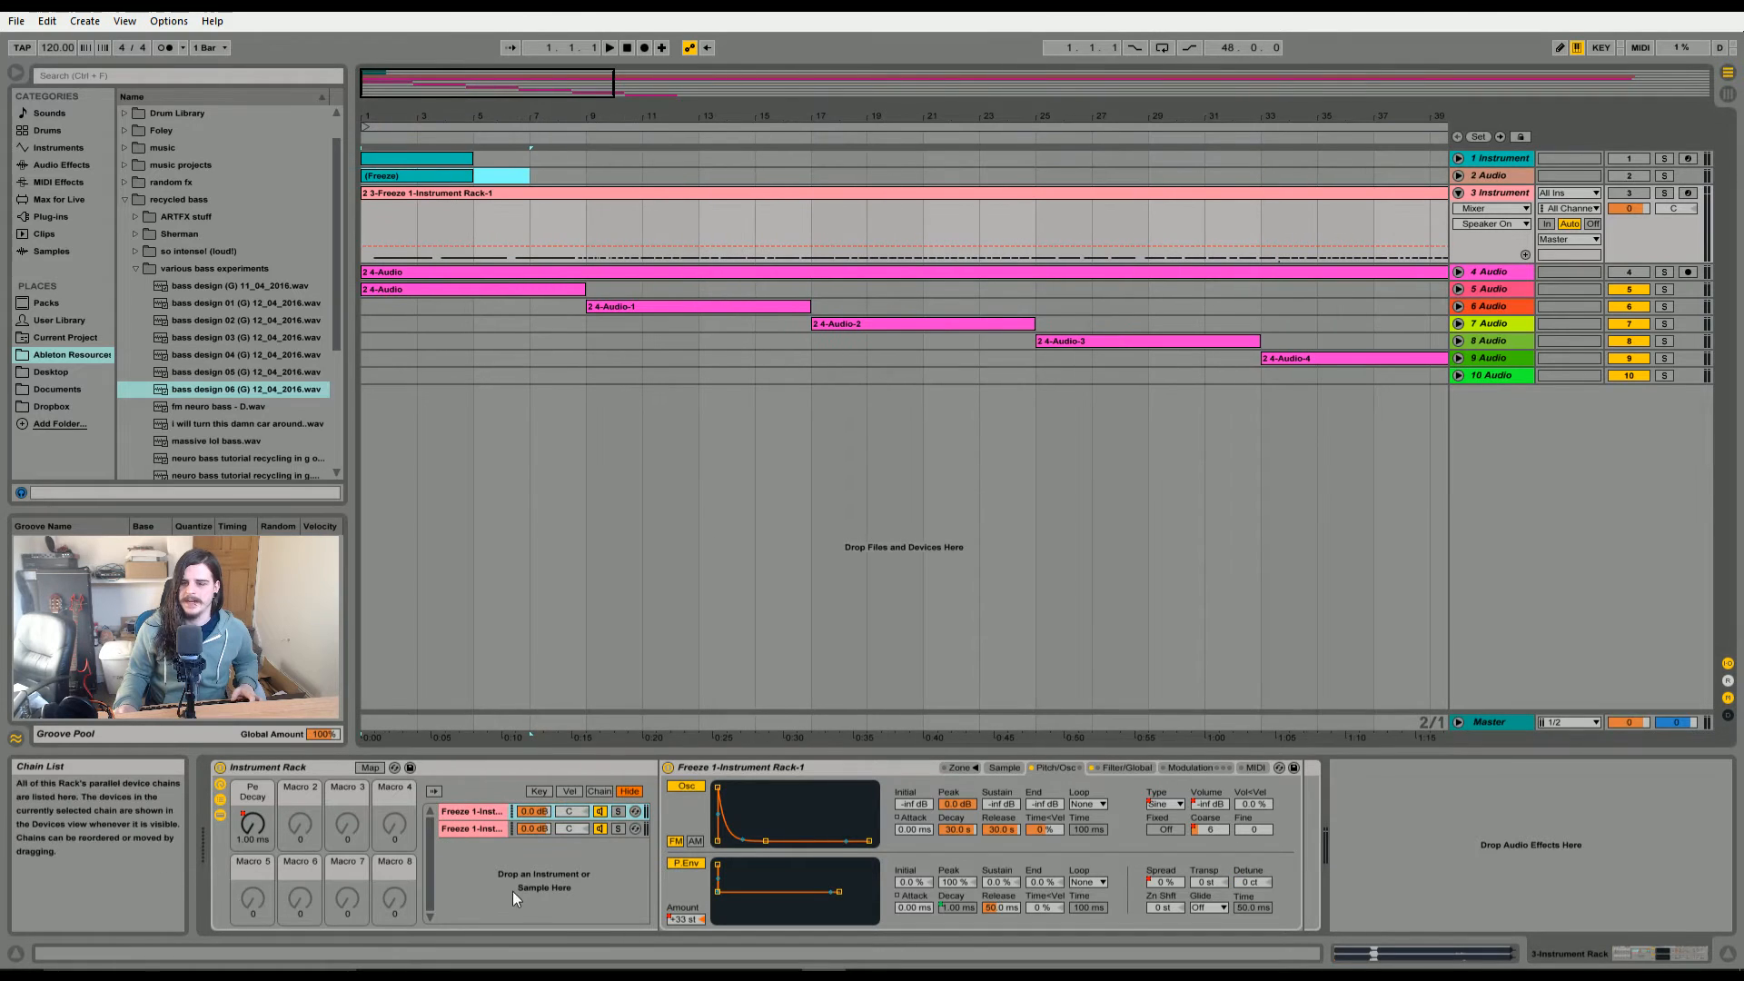
- Extend the sample loop in the first Freeze 1-Instrument Rack chain to a loop end of 382775
click(468, 824)
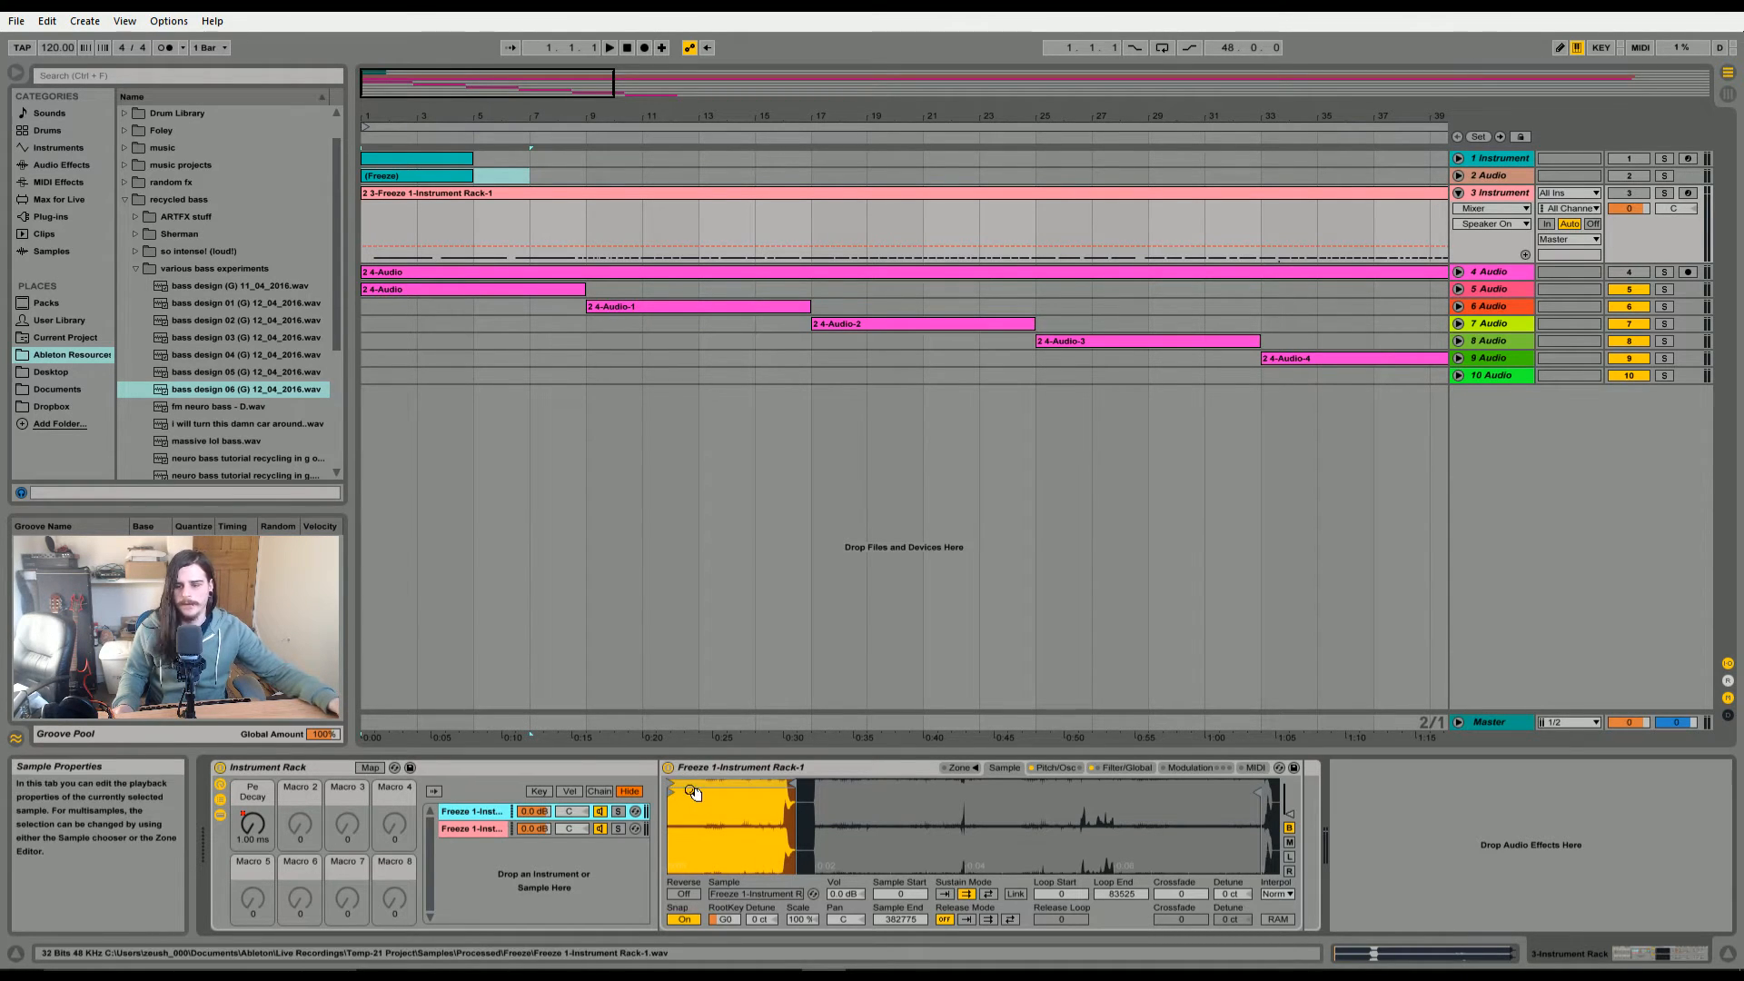
mouse_move(700, 803)
mouse_down()
mouse_move(753, 803)
mouse_move(669, 809)
mouse_up()
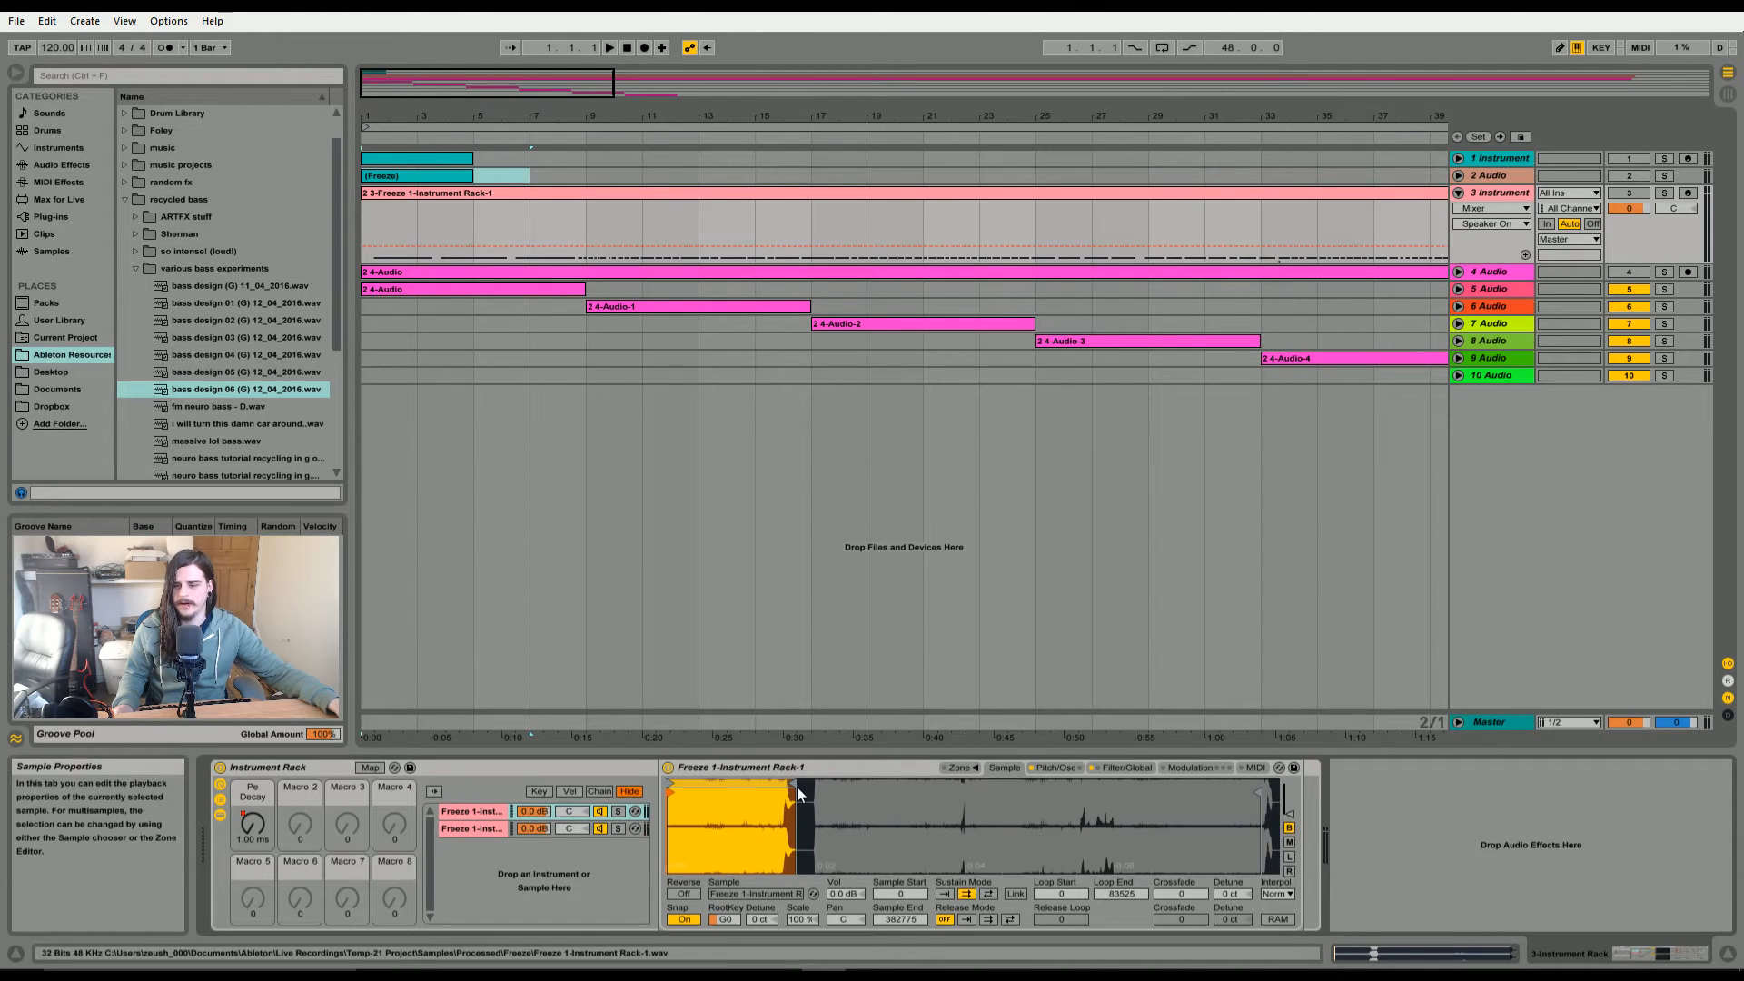
drag(791, 786, 1255, 787)
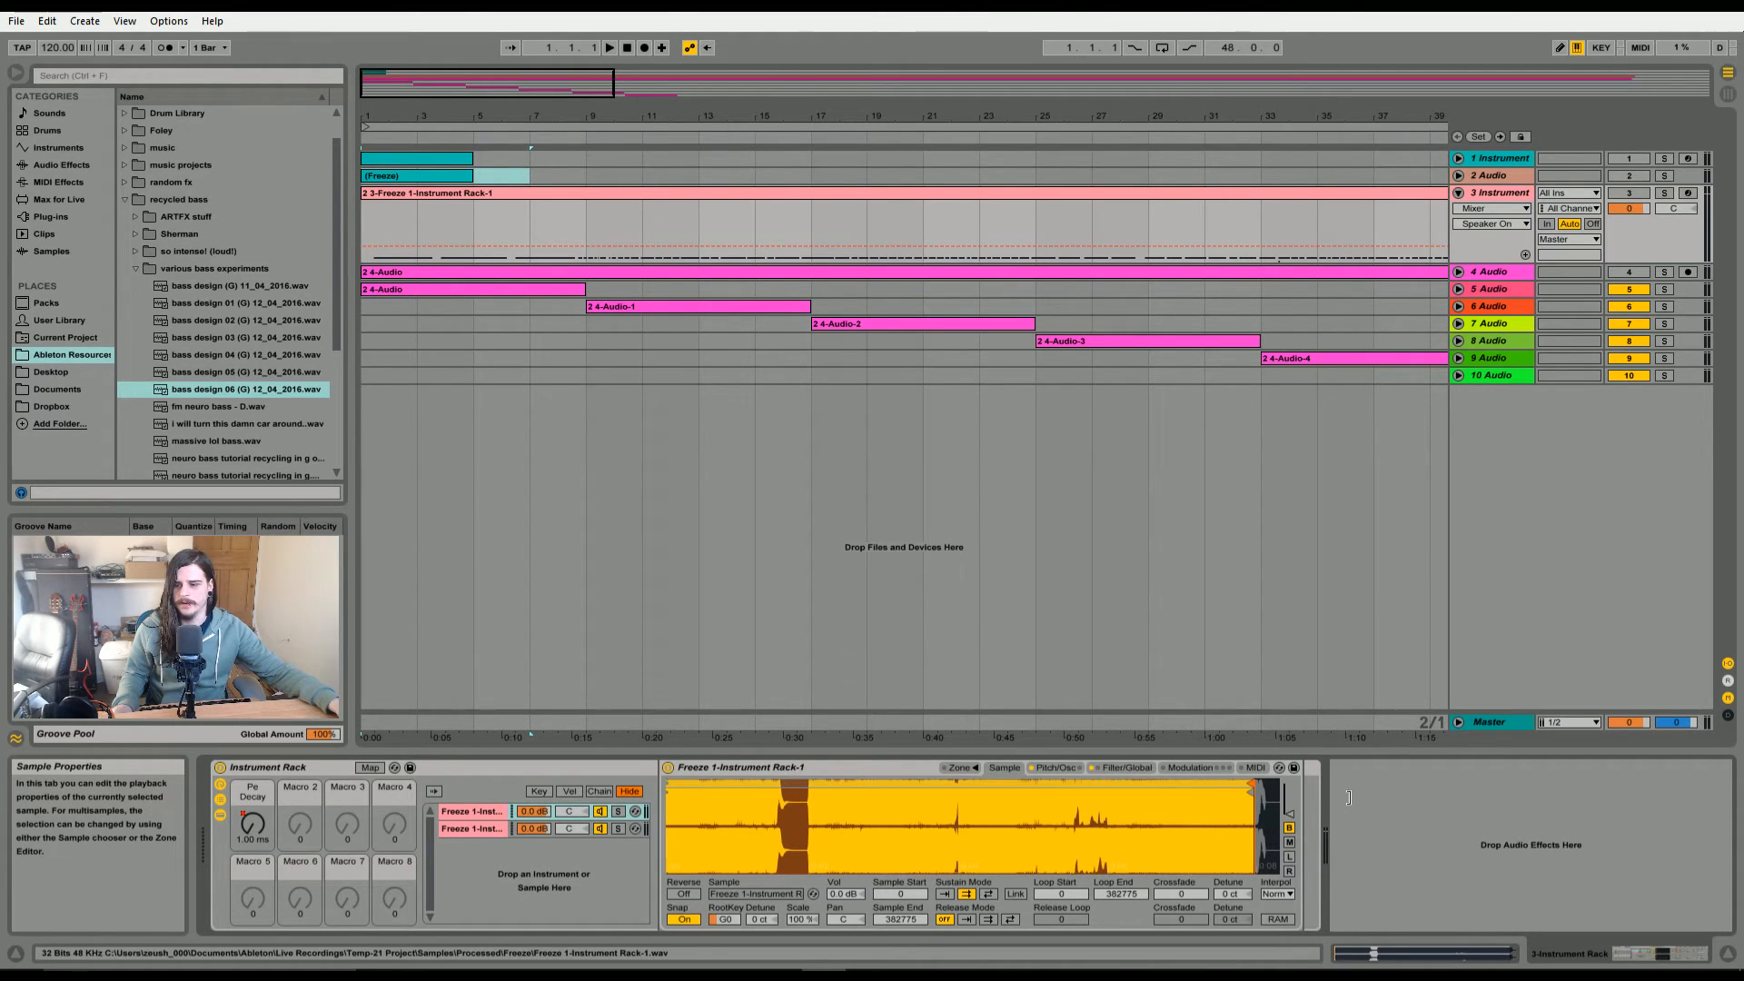
- View the sampler's filter and global settings, and return to its pitch and oscillator settings
click(1051, 773)
click(1126, 767)
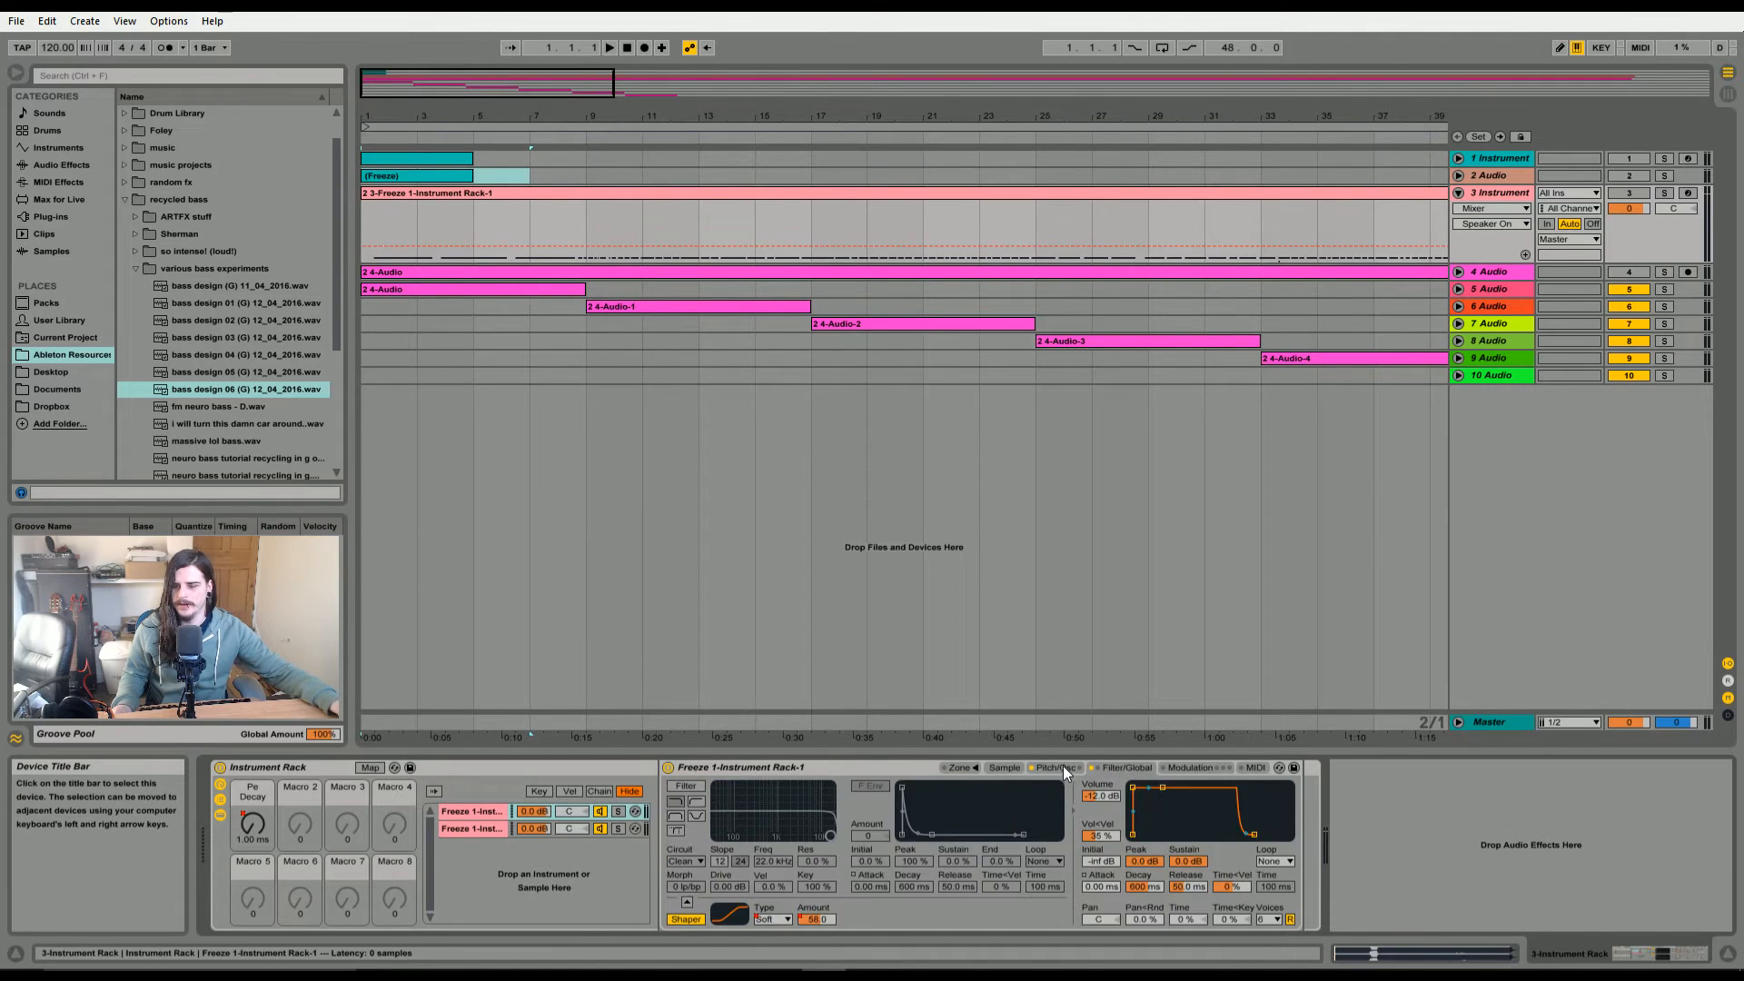
click(1054, 769)
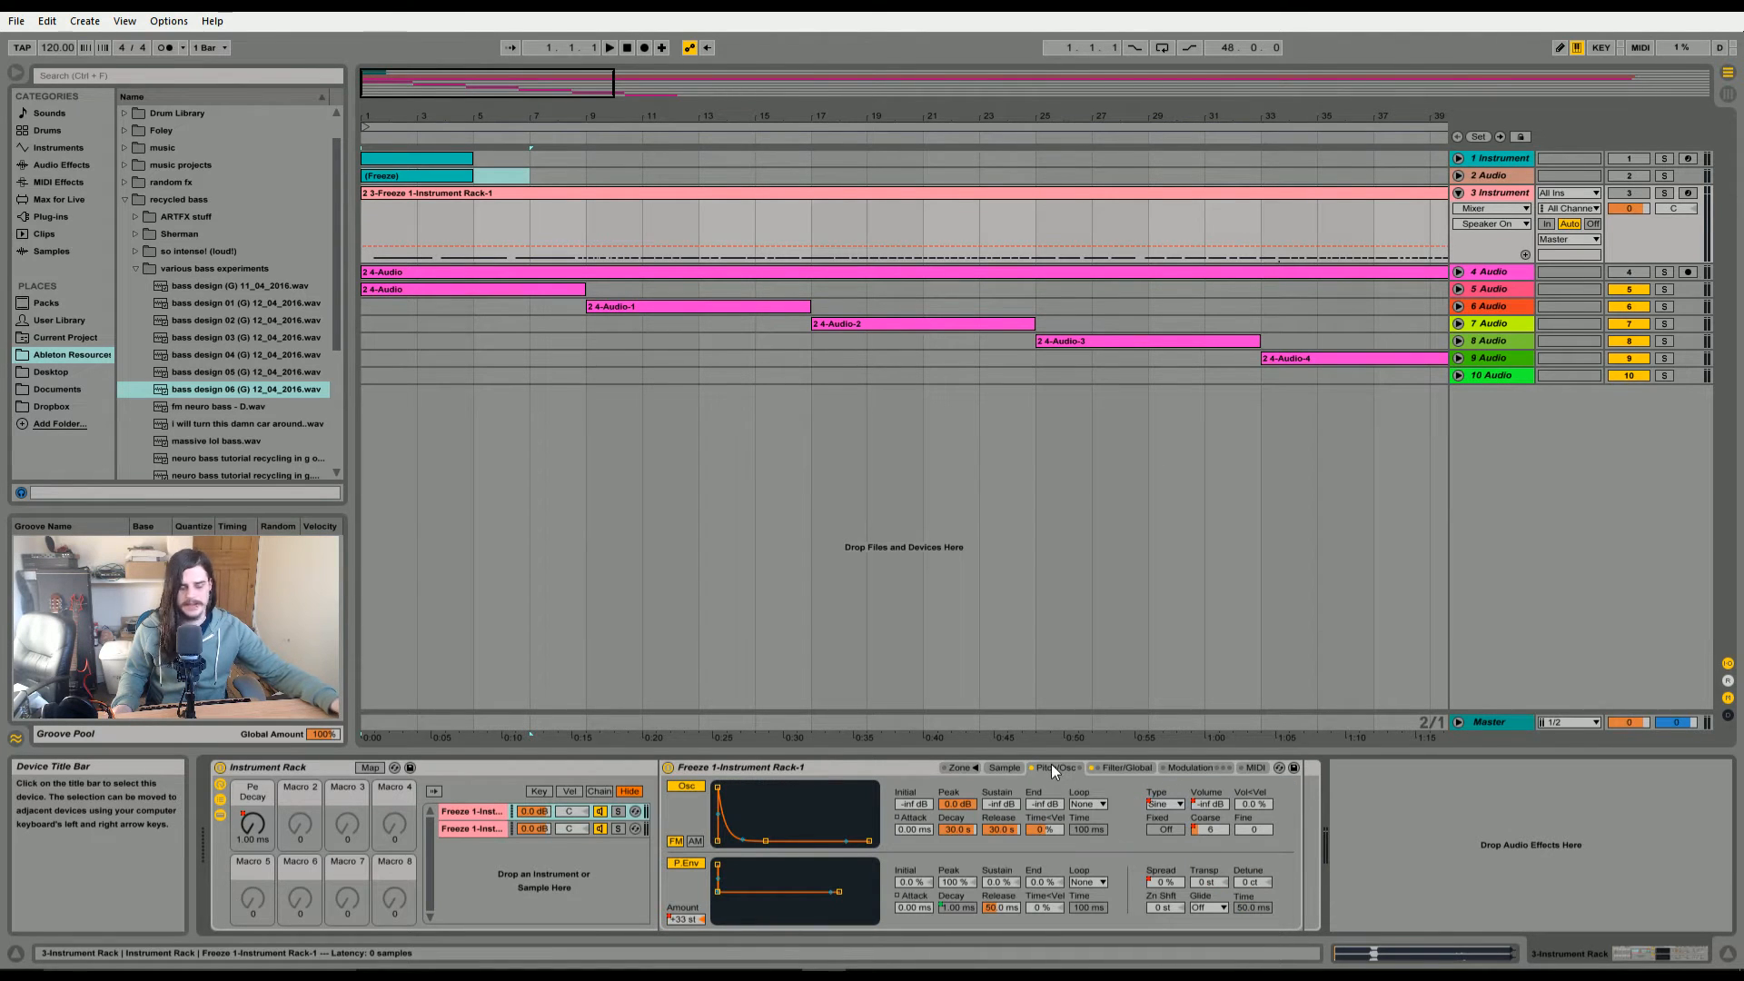
- Arm the 3 Instrument track for recording and activate its output
click(1688, 192)
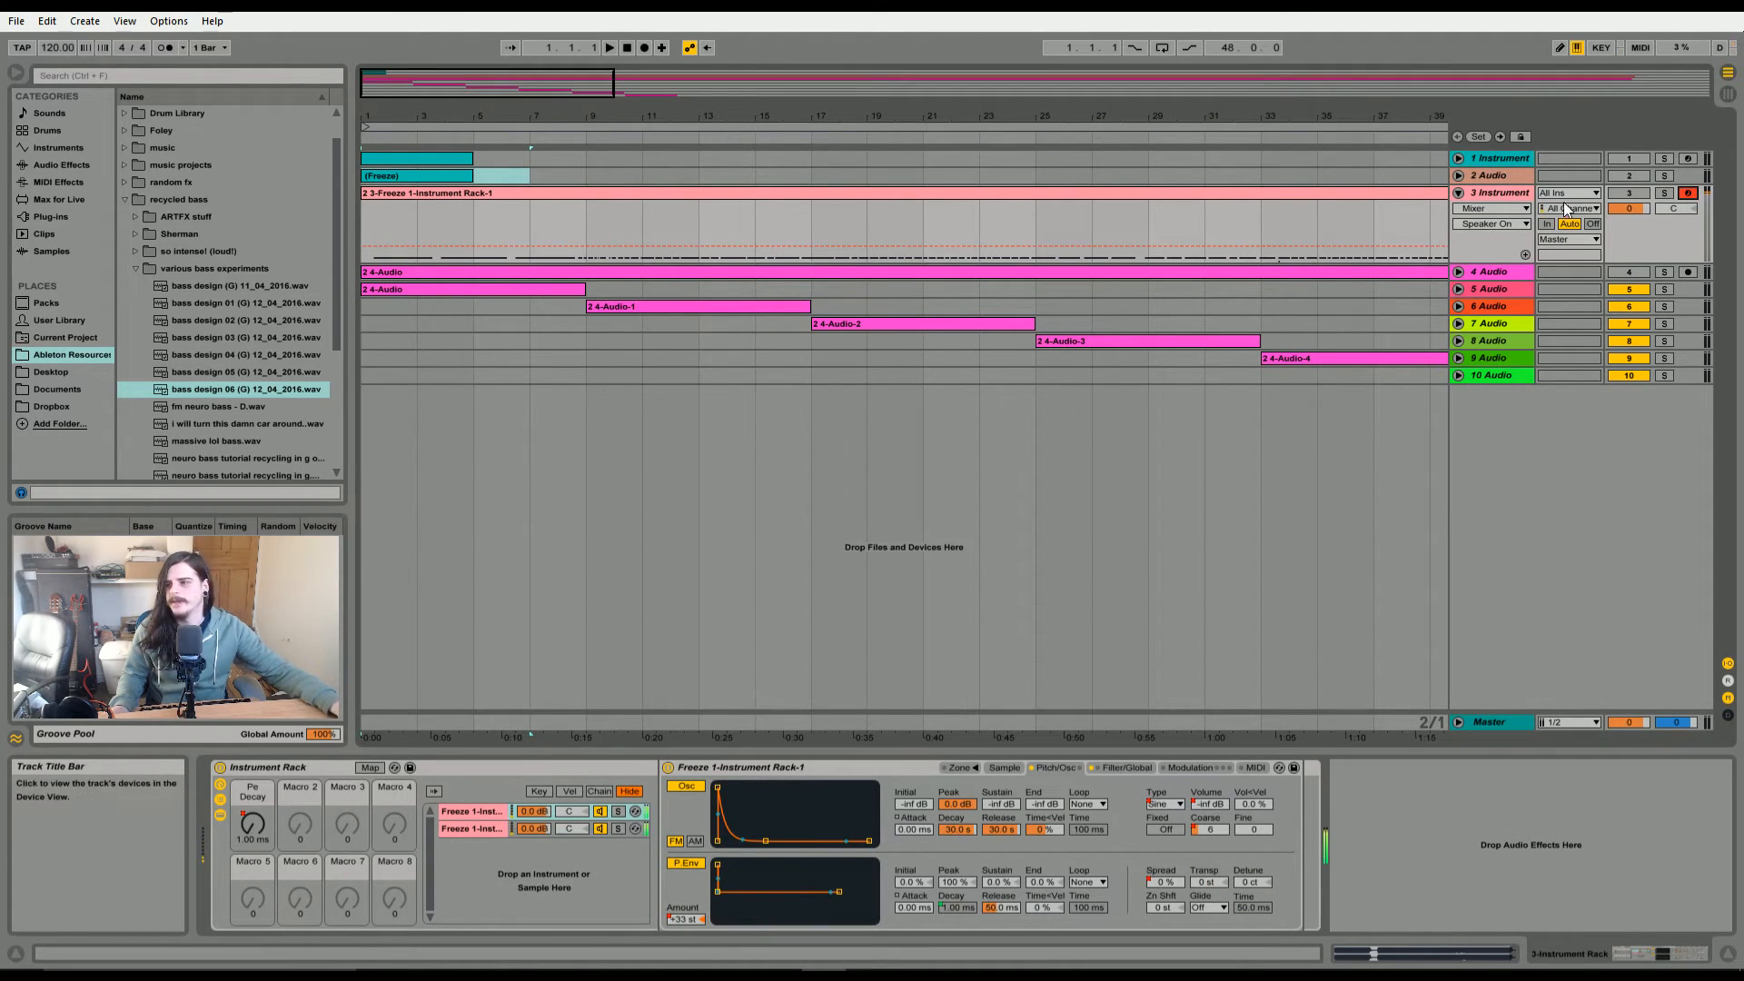
click(1629, 193)
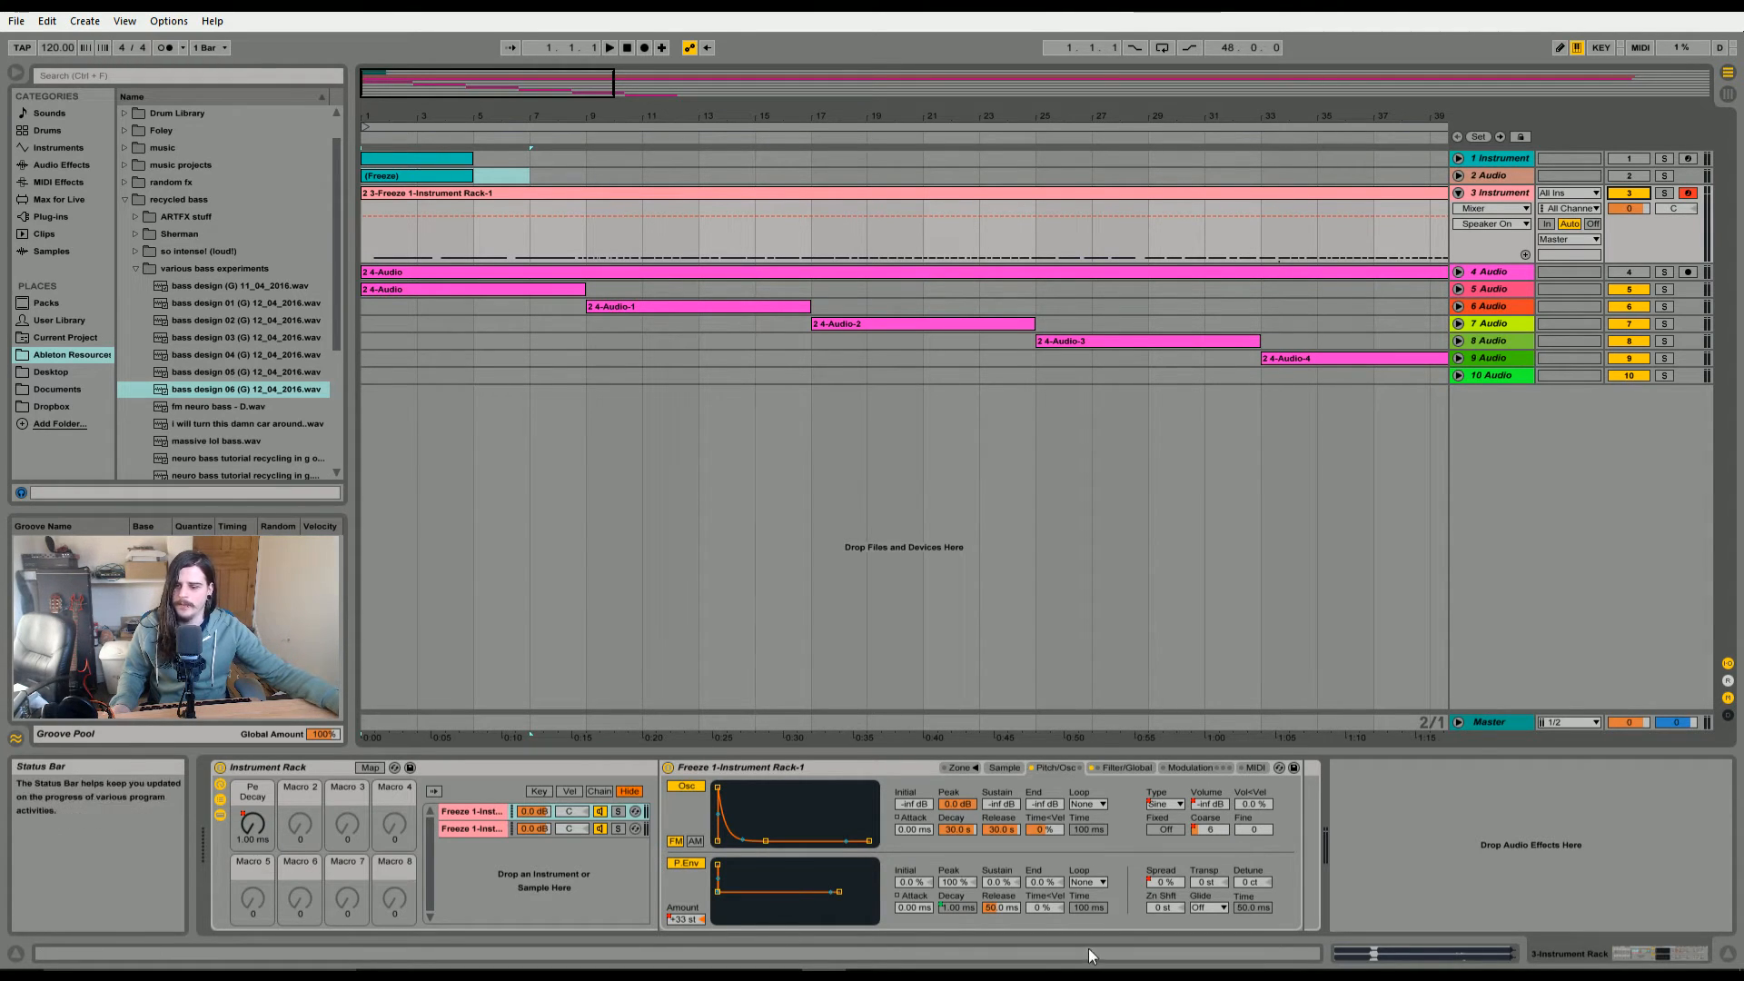
- Inspect the pitch envelope's decay and the sampler's soft shaper, showing the Shaper Type automation on the track
click(957, 907)
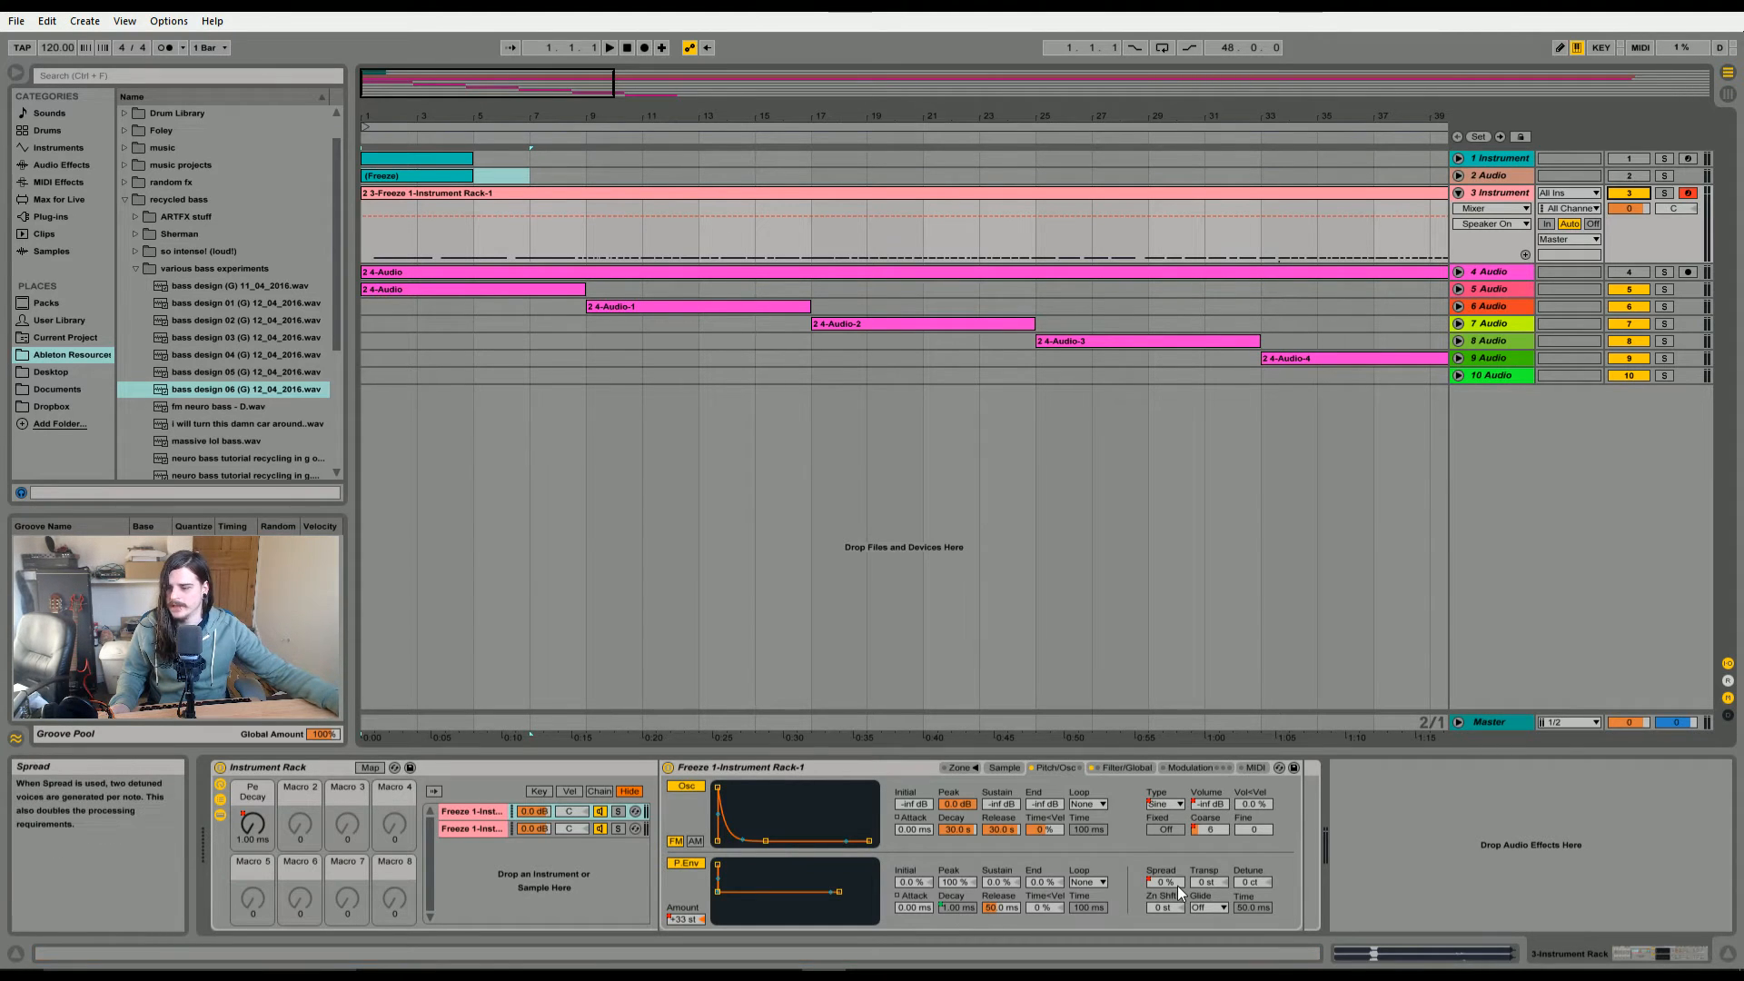
click(1125, 767)
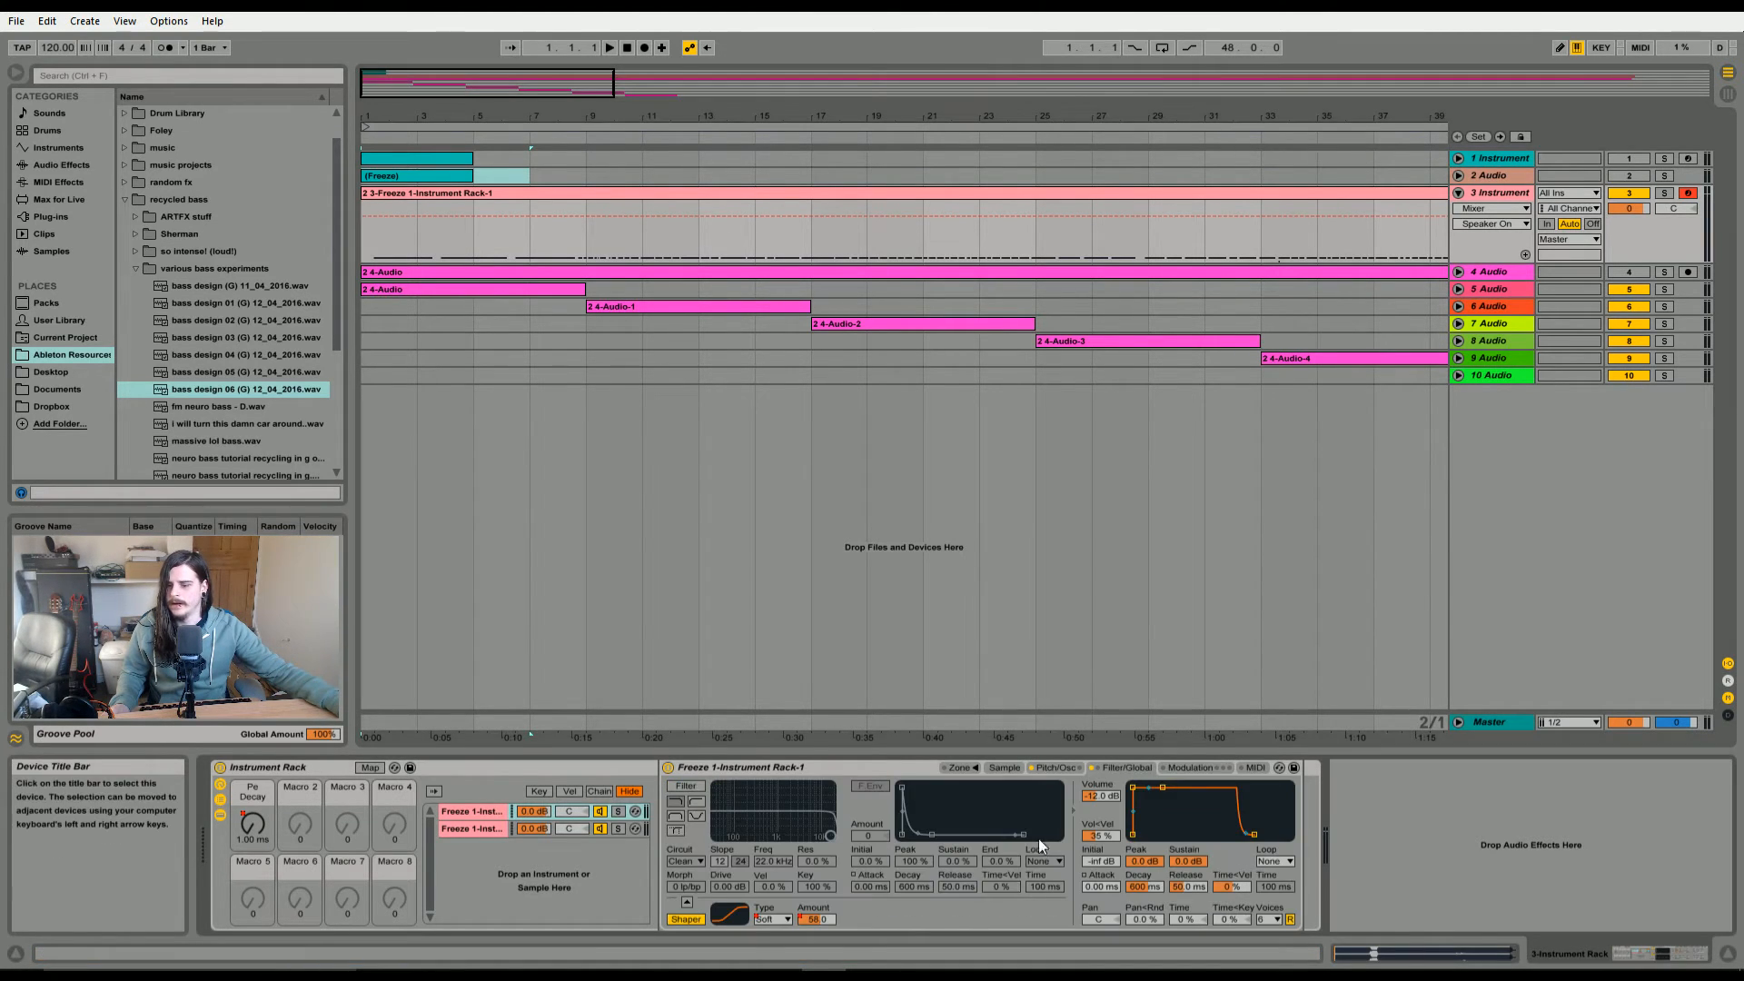
click(760, 919)
click(769, 919)
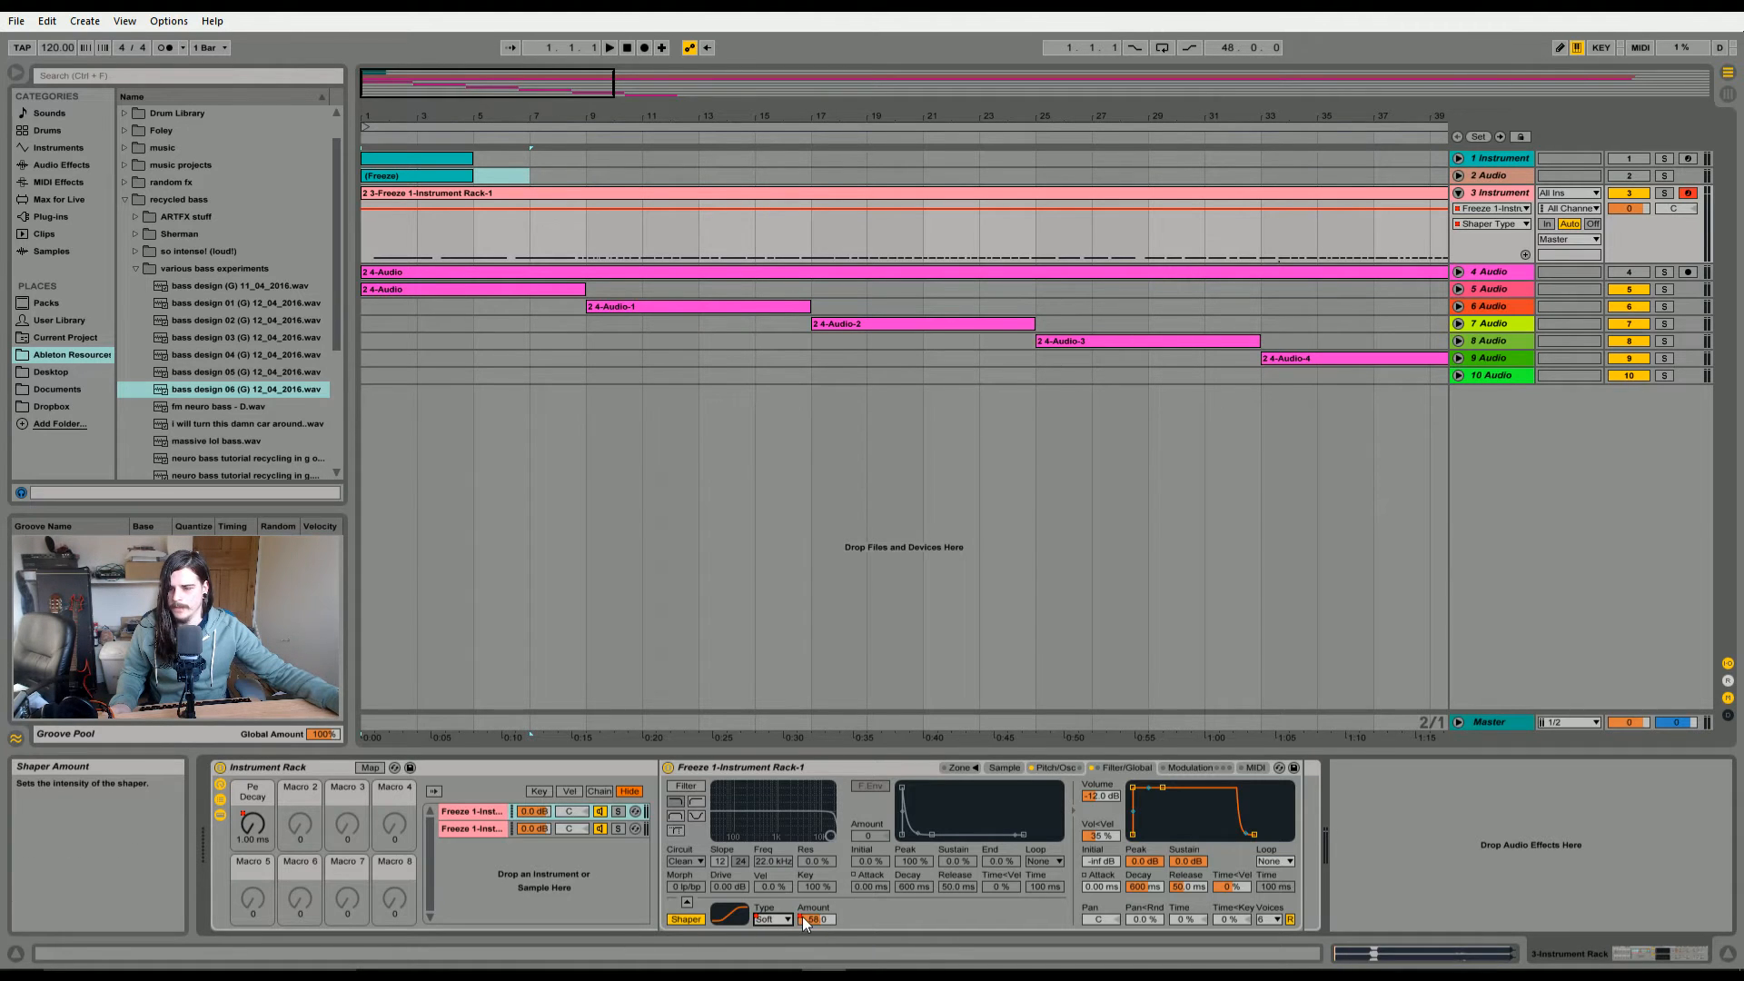
- Review the sample loop, show the modulation oscillator's volume automation, and raise the oscillator's Coarse value
click(1056, 767)
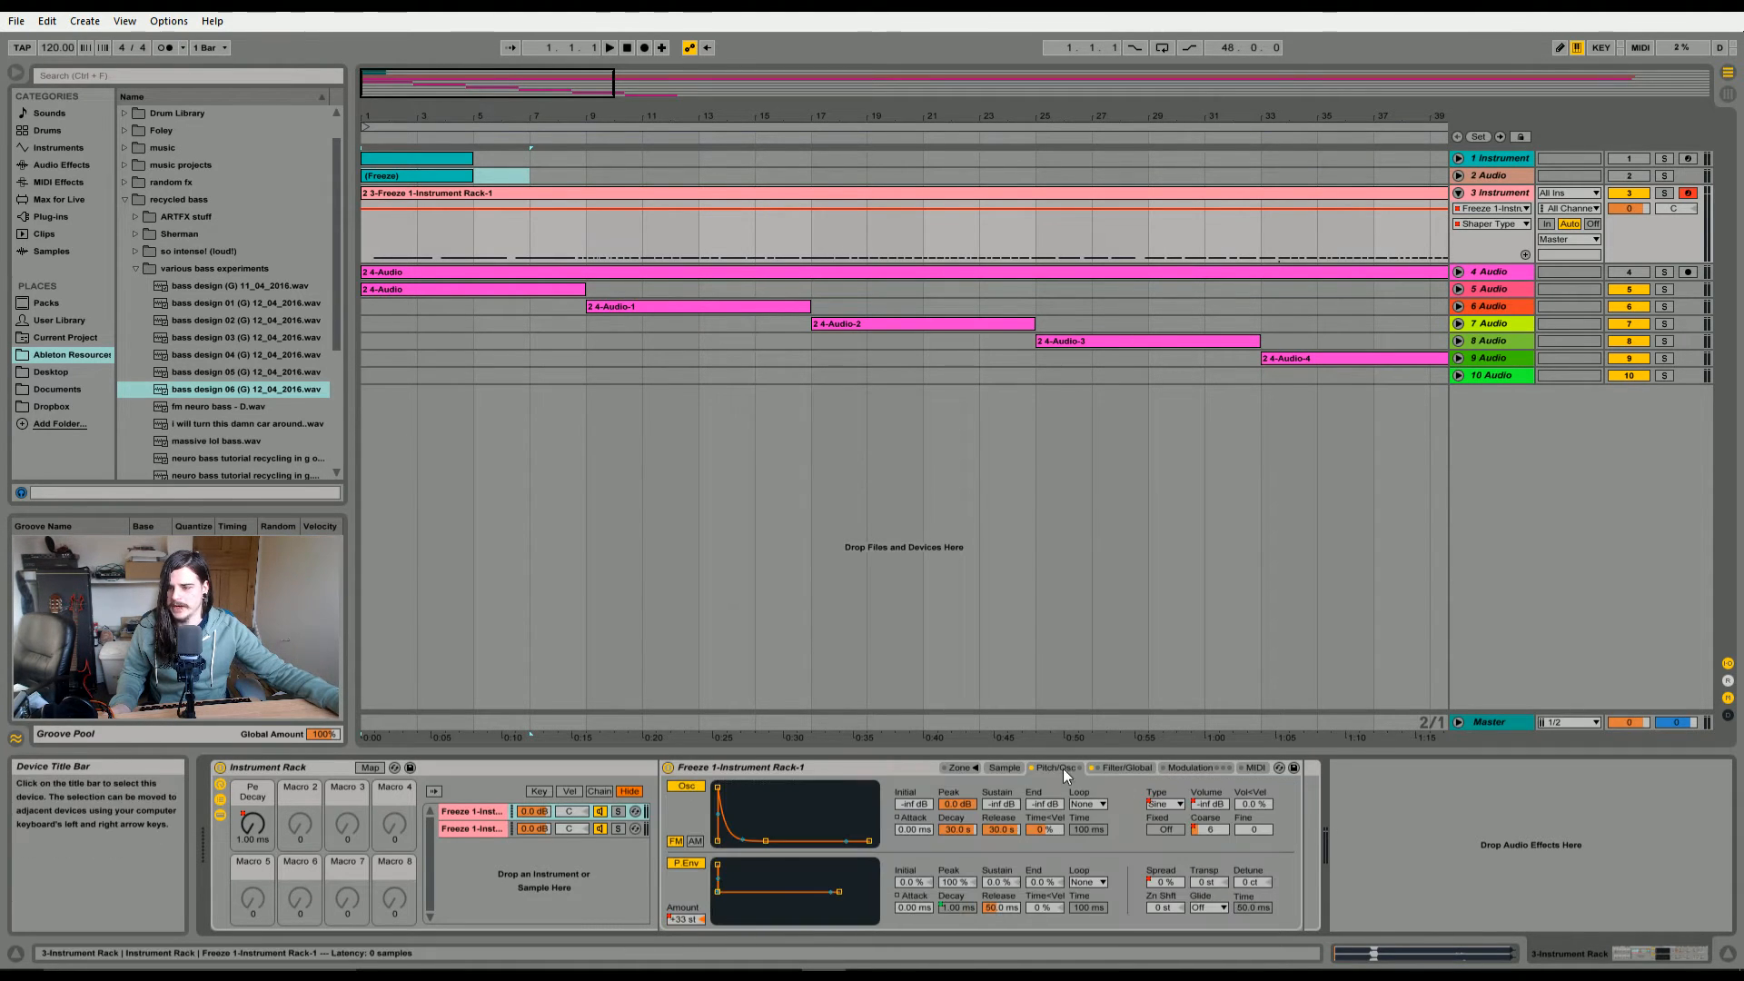
click(1005, 767)
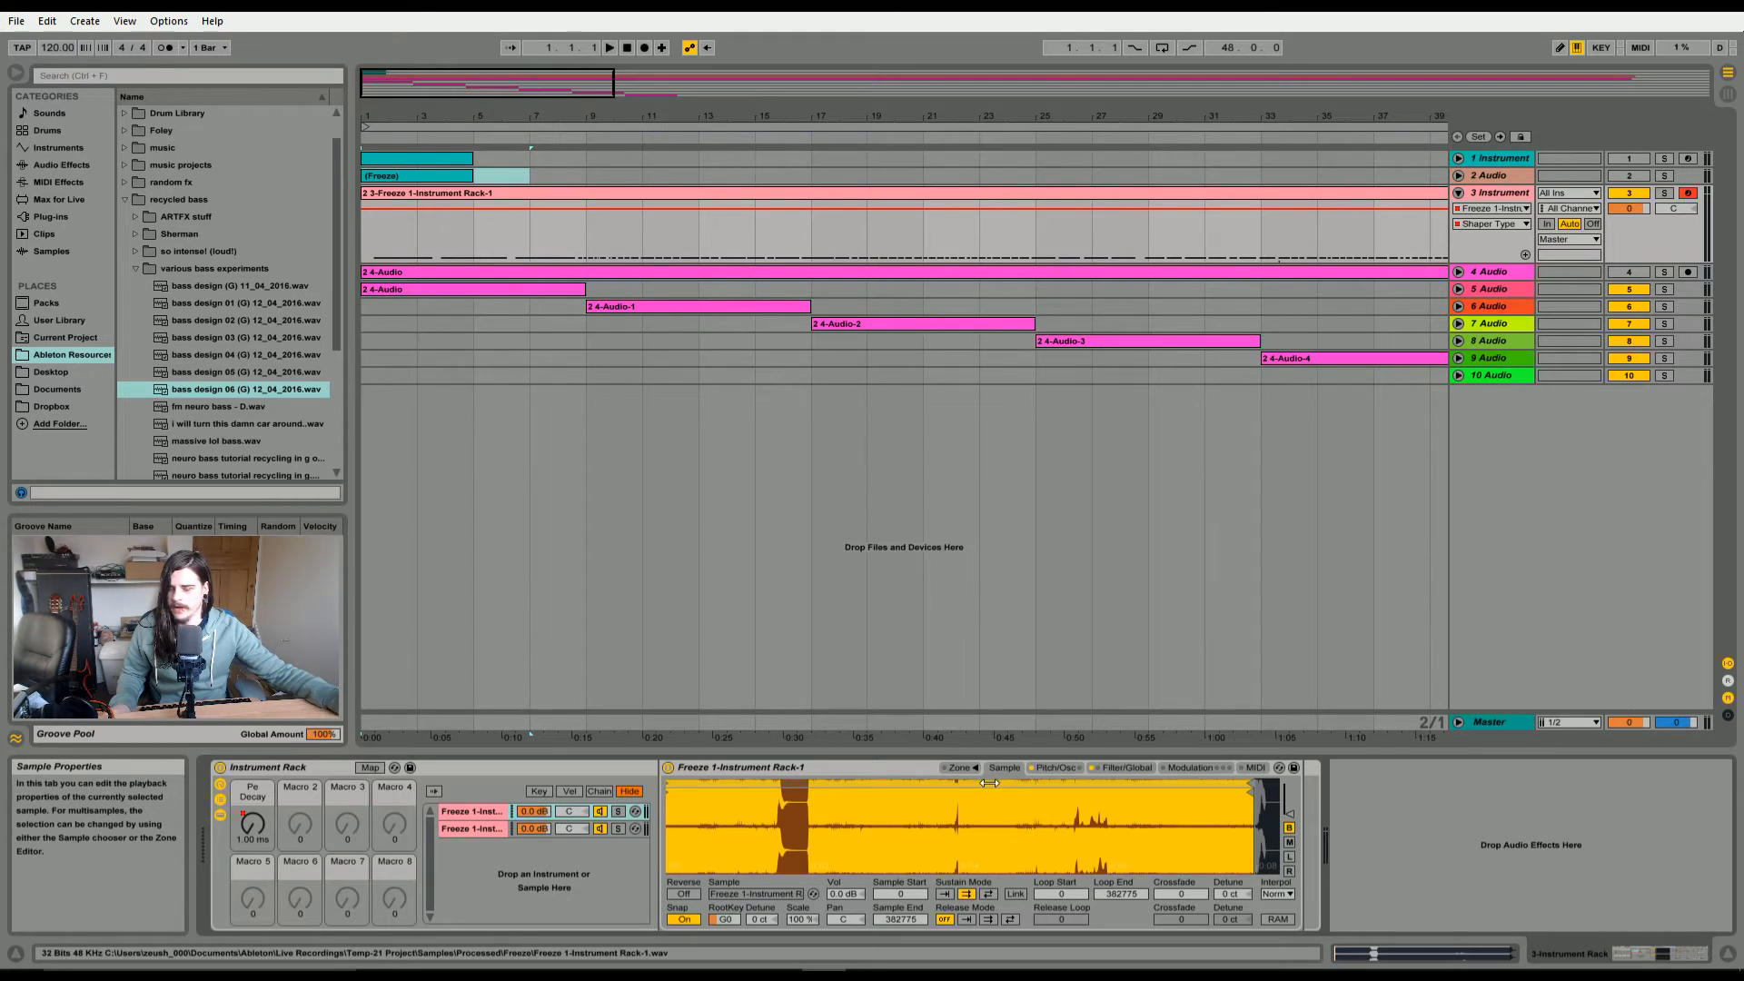
click(1055, 769)
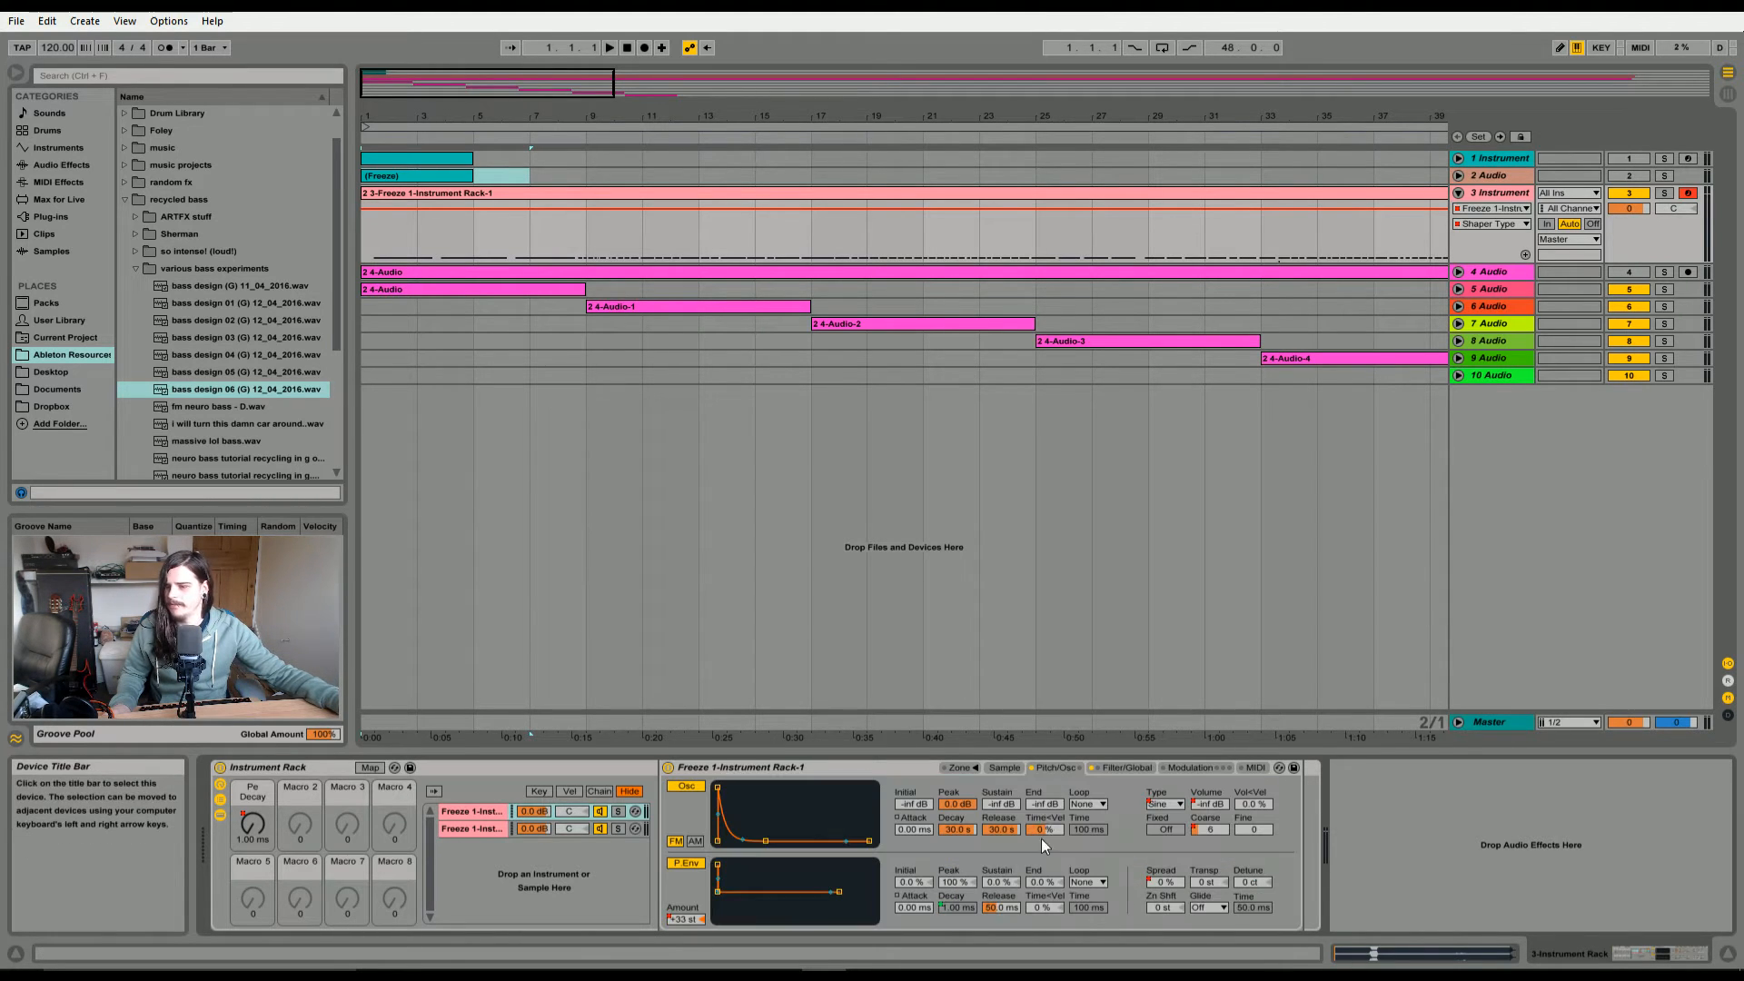
click(1208, 805)
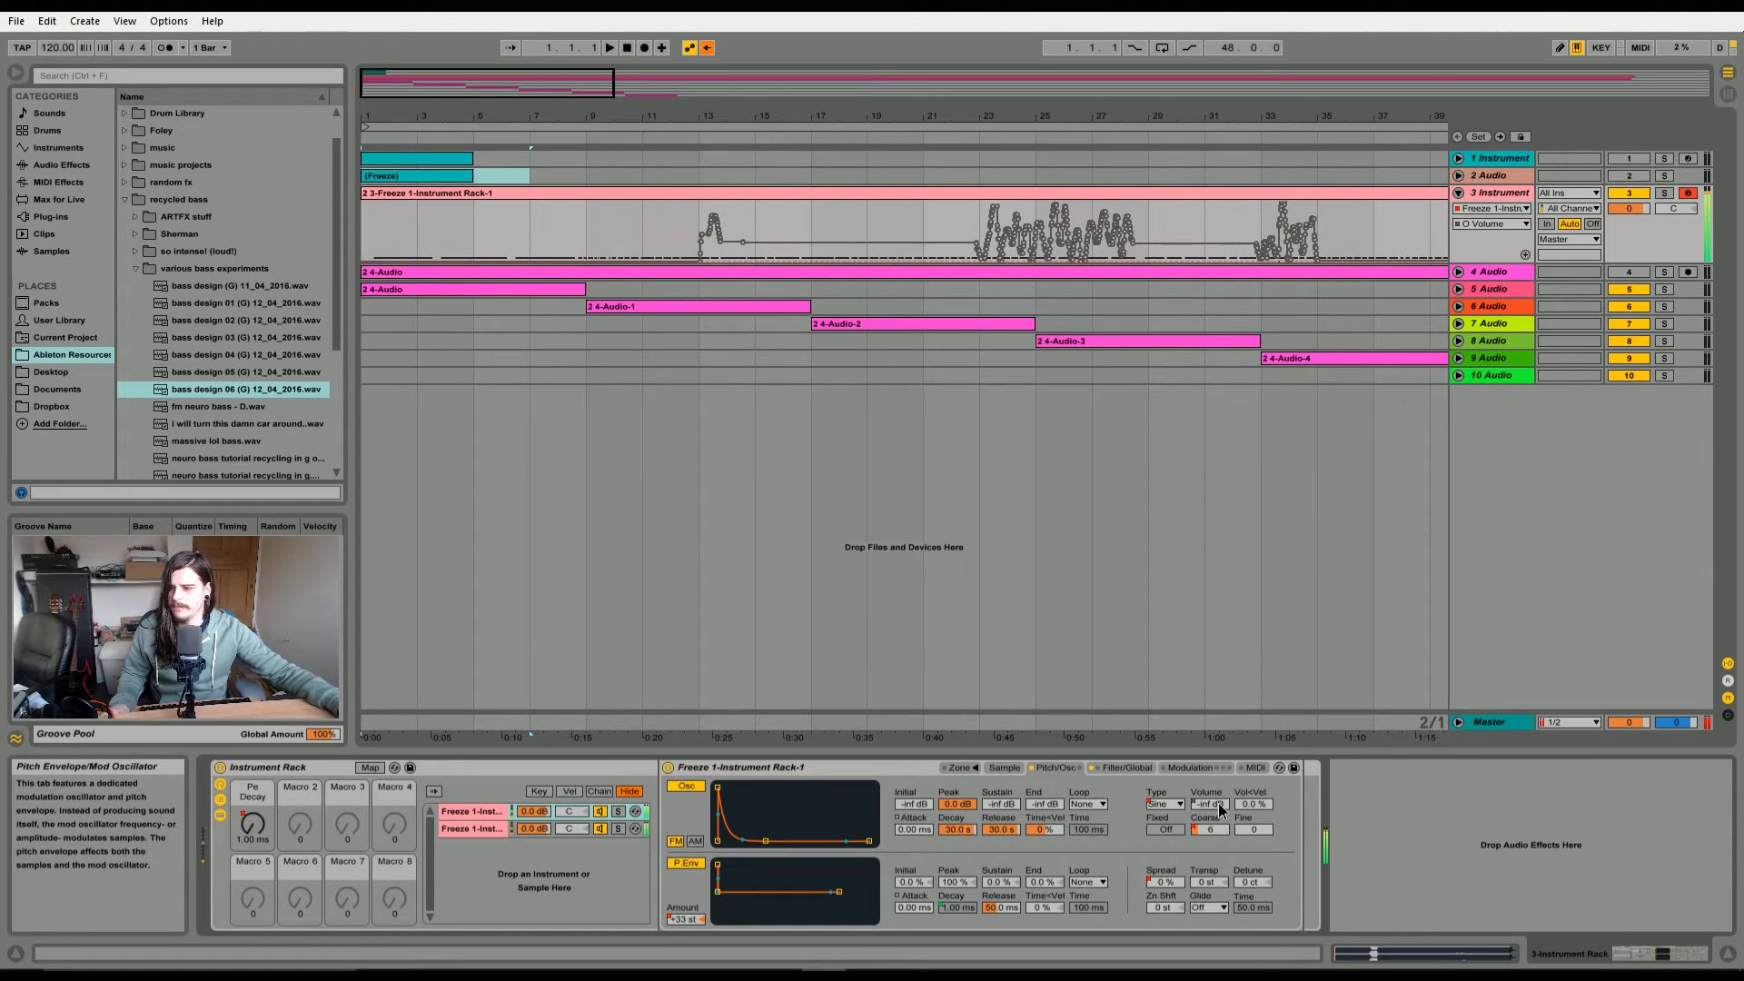
drag(1211, 828, 1208, 781)
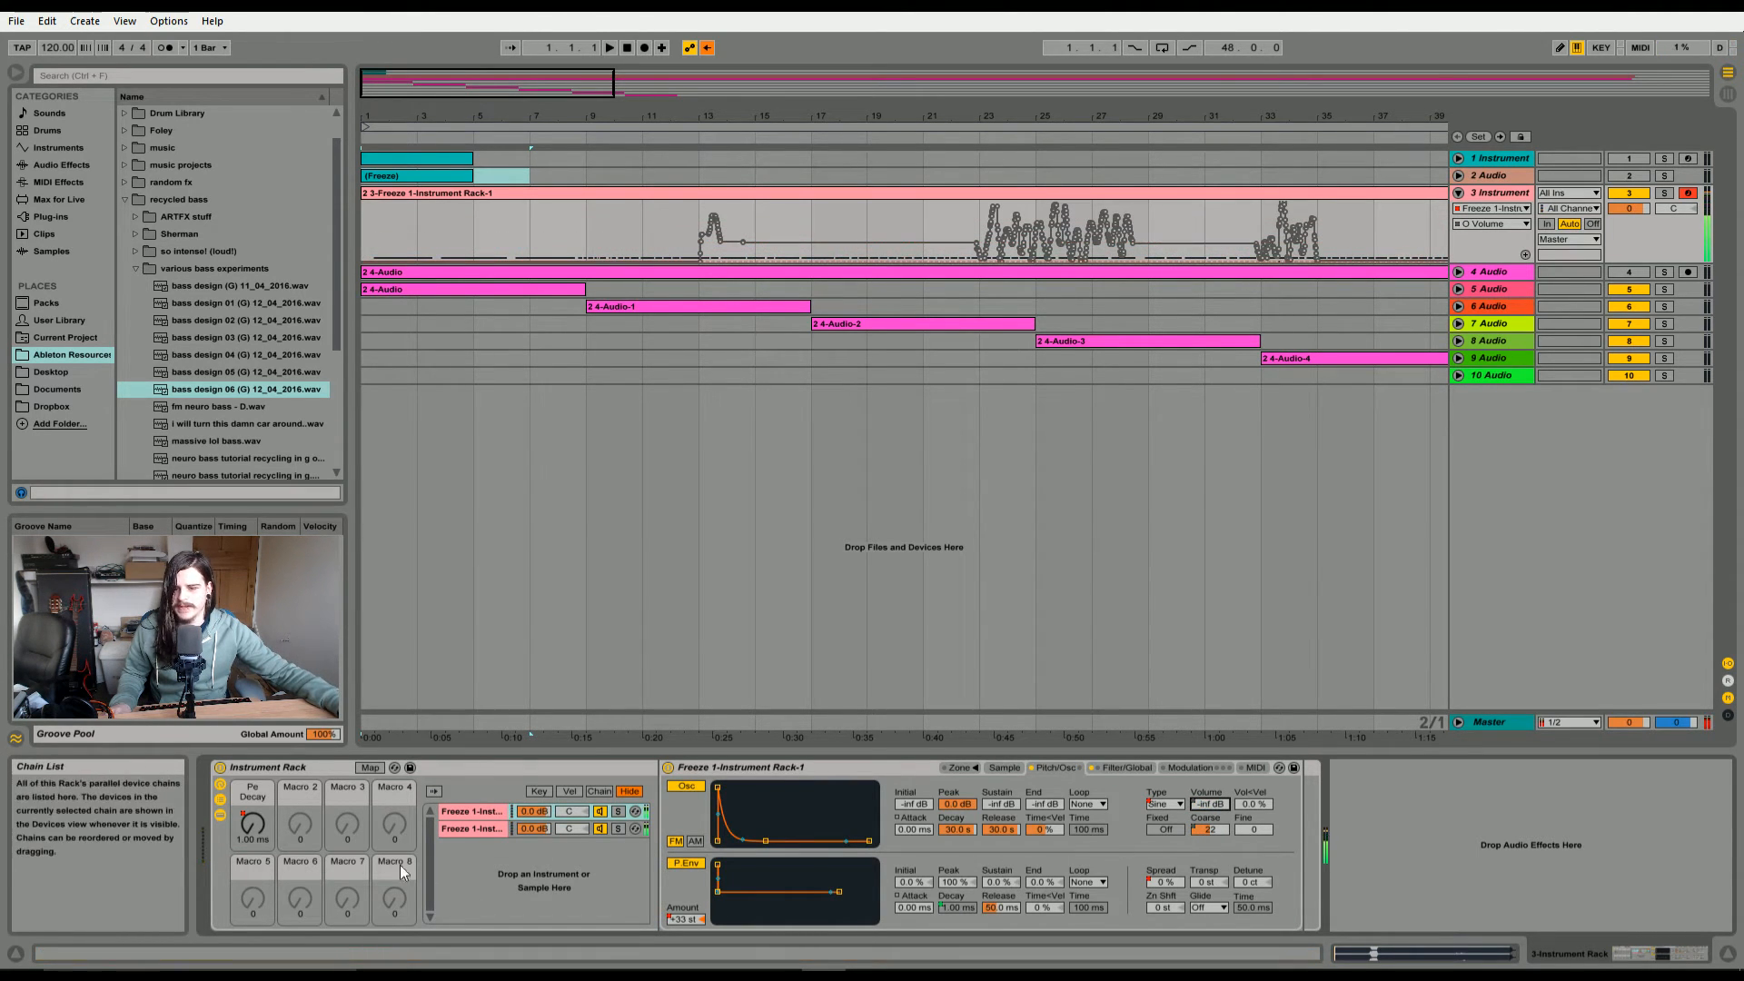
- Audition the Pe Decay macro and view its automation across the whole arrangement
drag(253, 825, 252, 791)
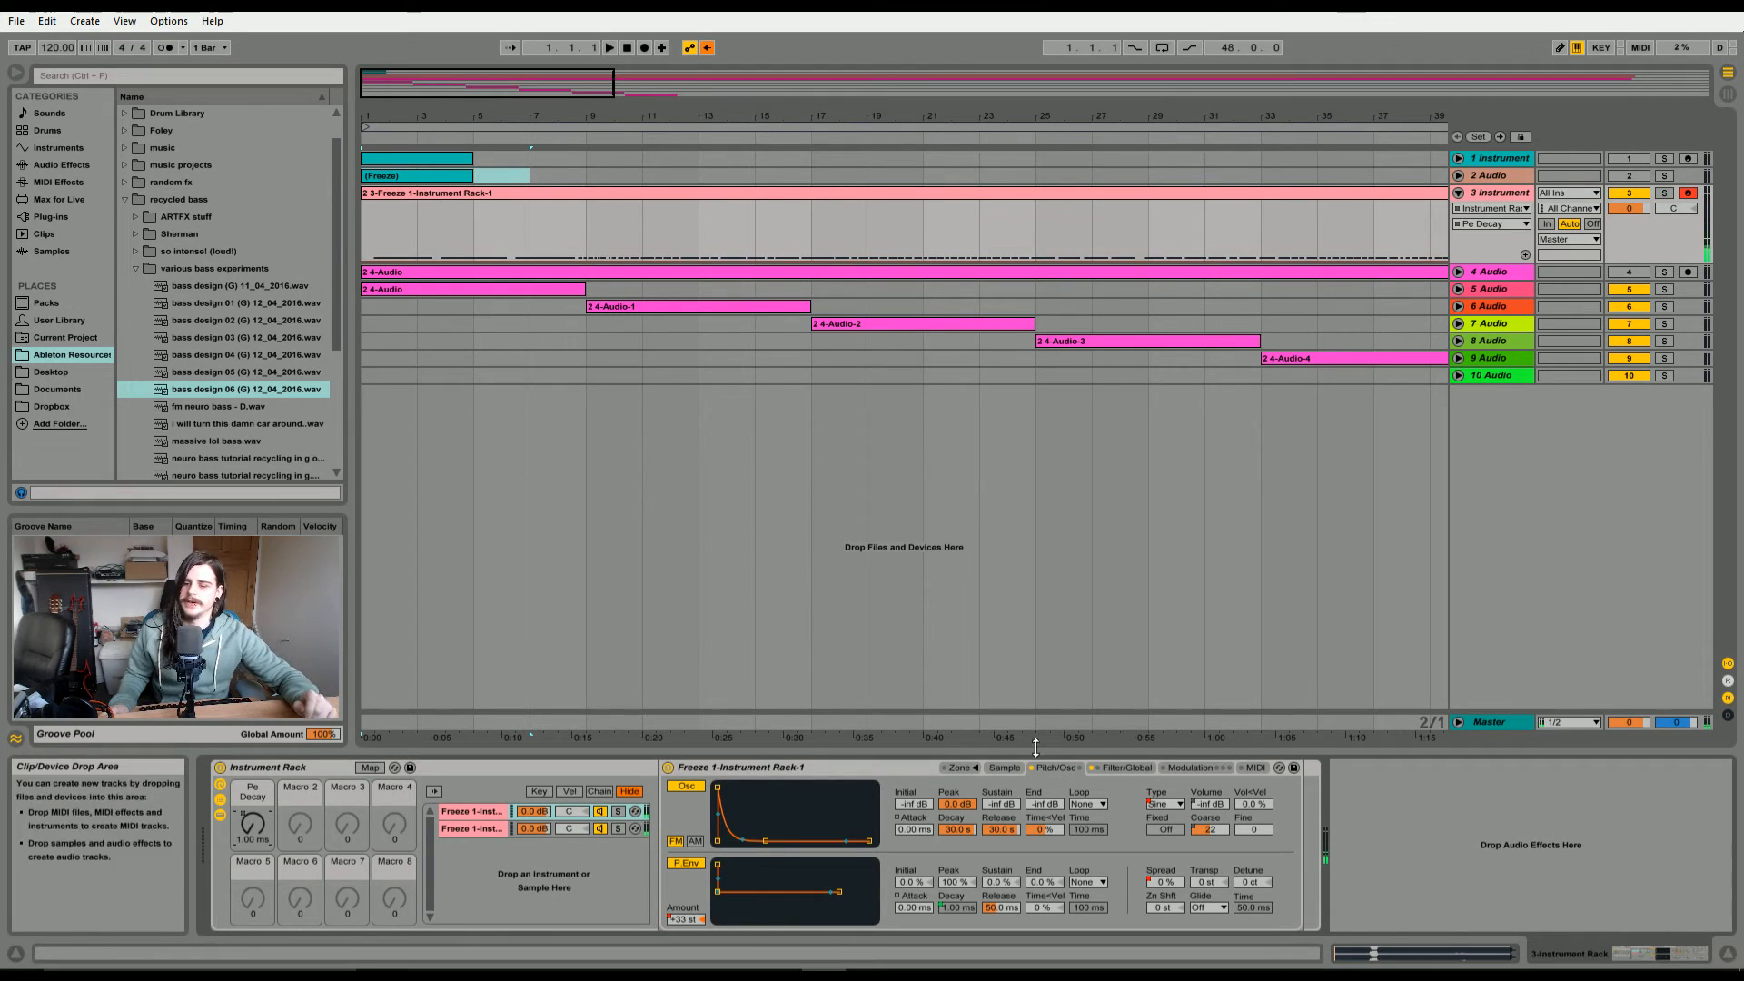
drag(432, 100, 743, 93)
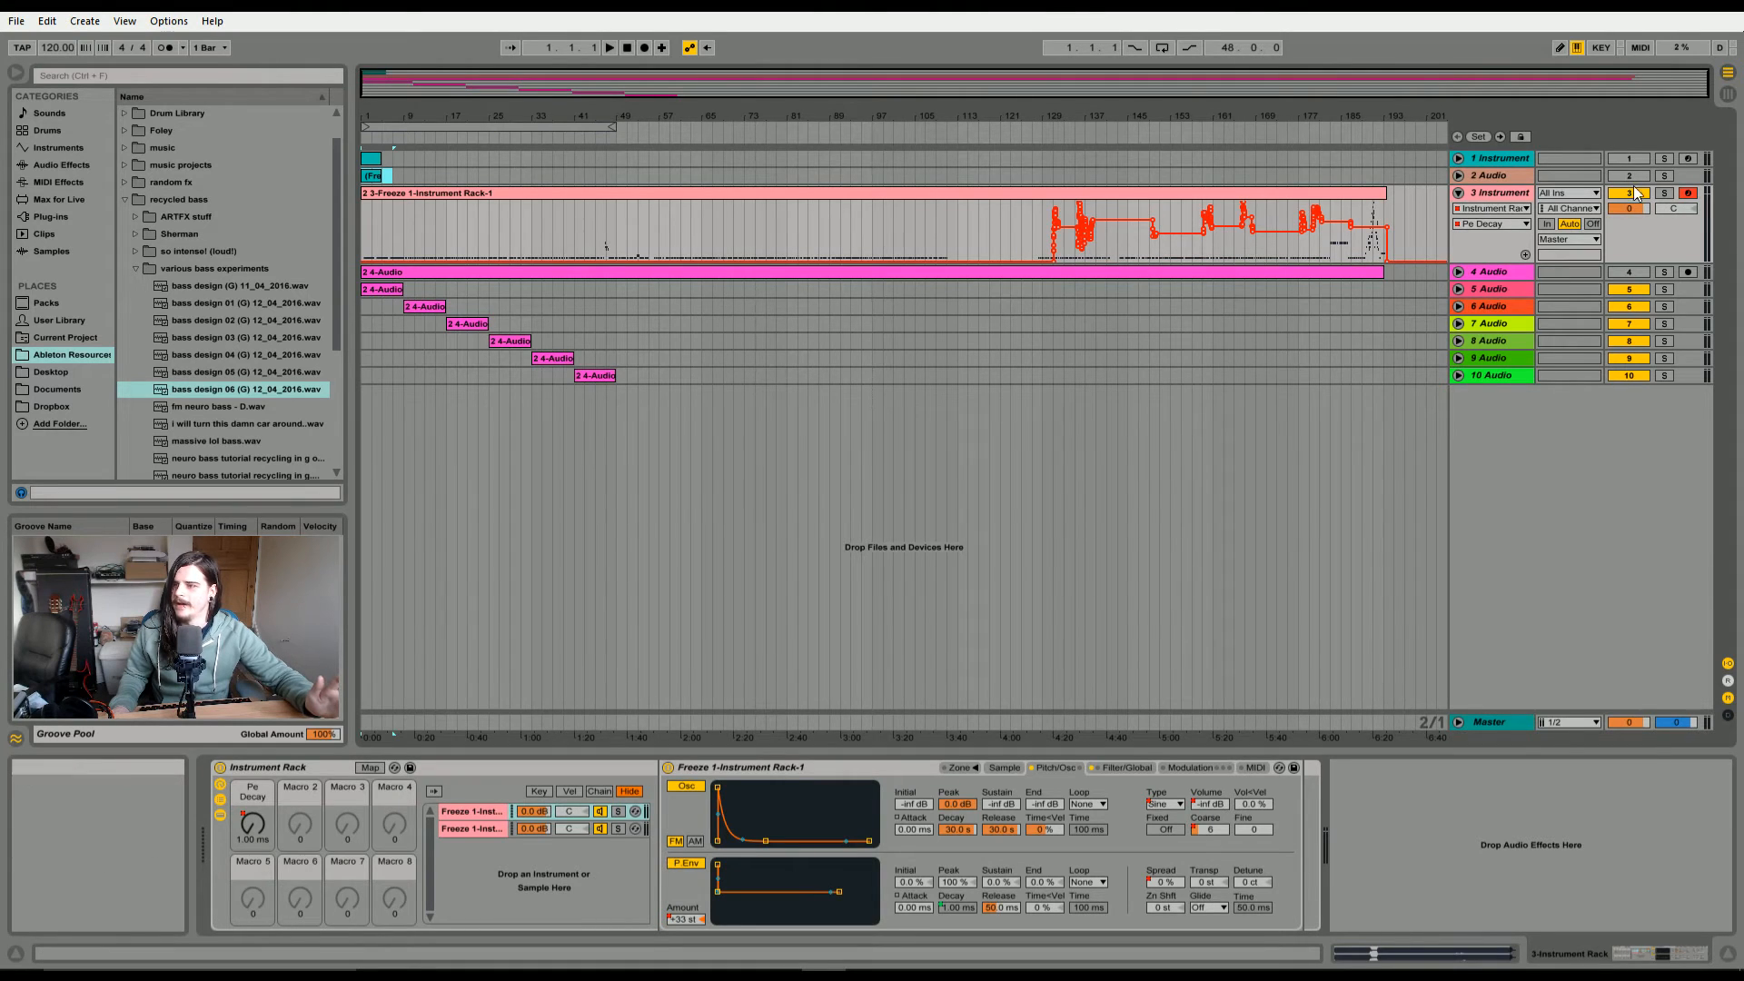
- Unfold the 4 Audio track, set its input to Resampling, and arm it for recording
click(1494, 272)
click(1458, 271)
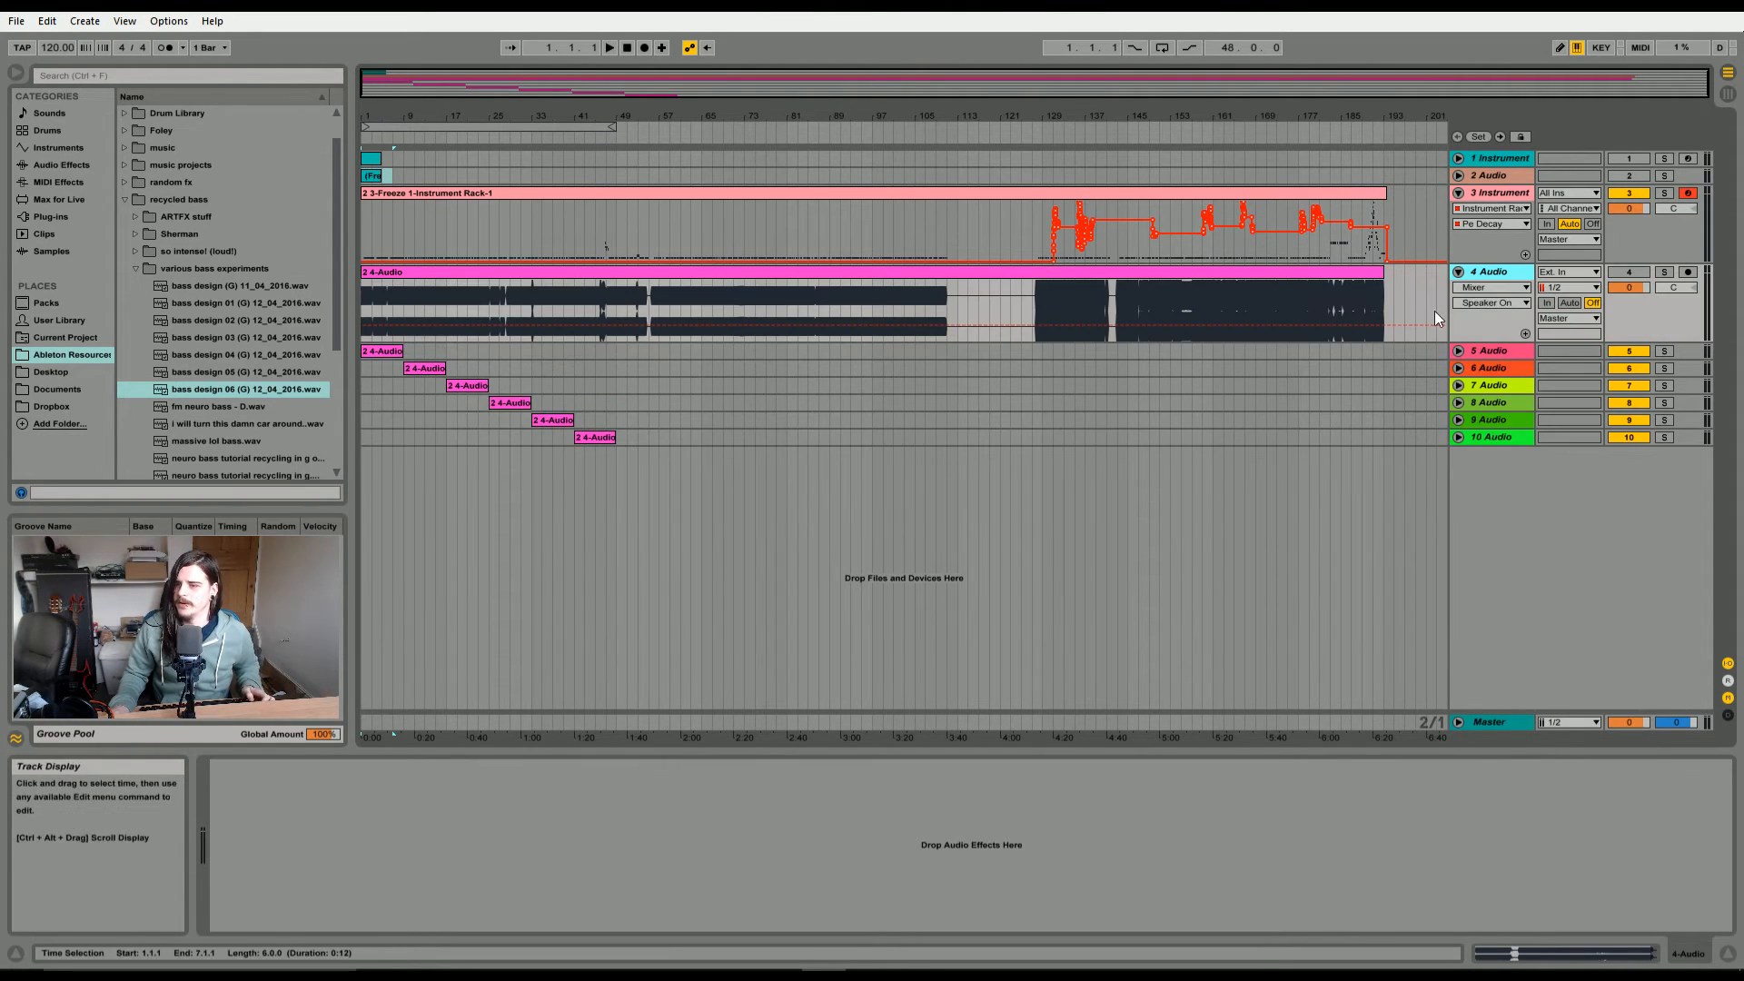
click(1567, 272)
click(1601, 350)
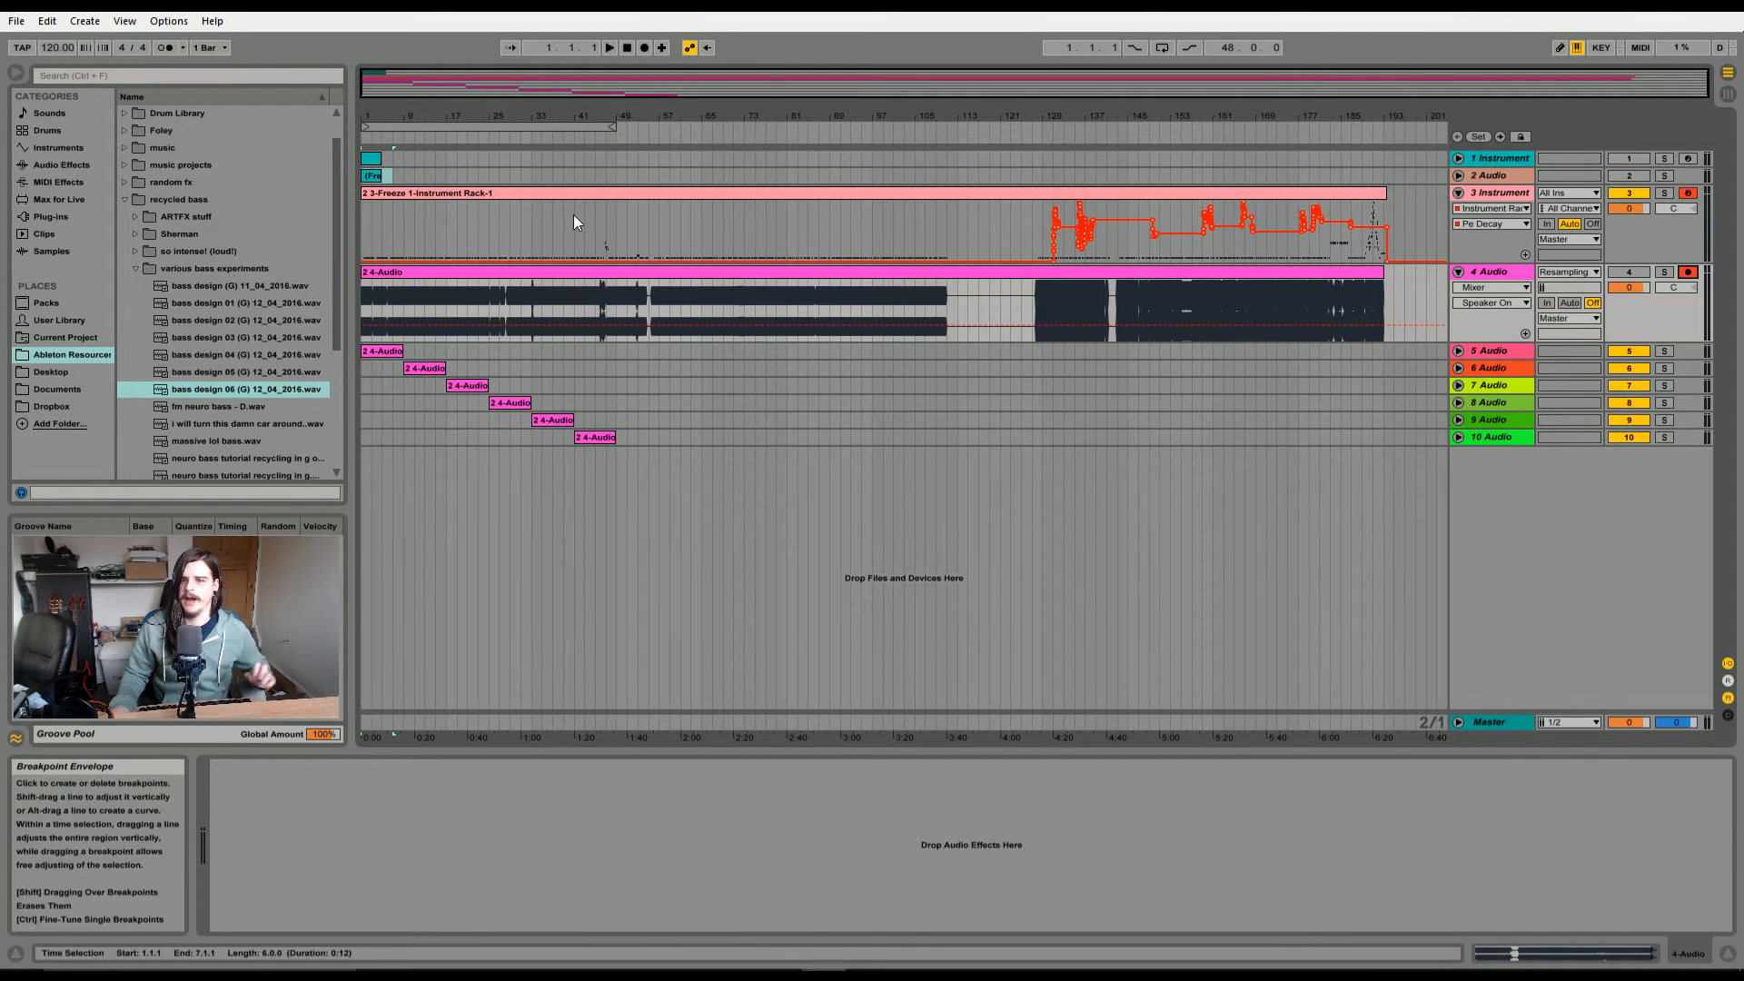
- Select the long 4-Audio recording and its source clip on the 3 Instrument track to compare them
click(496, 193)
click(432, 271)
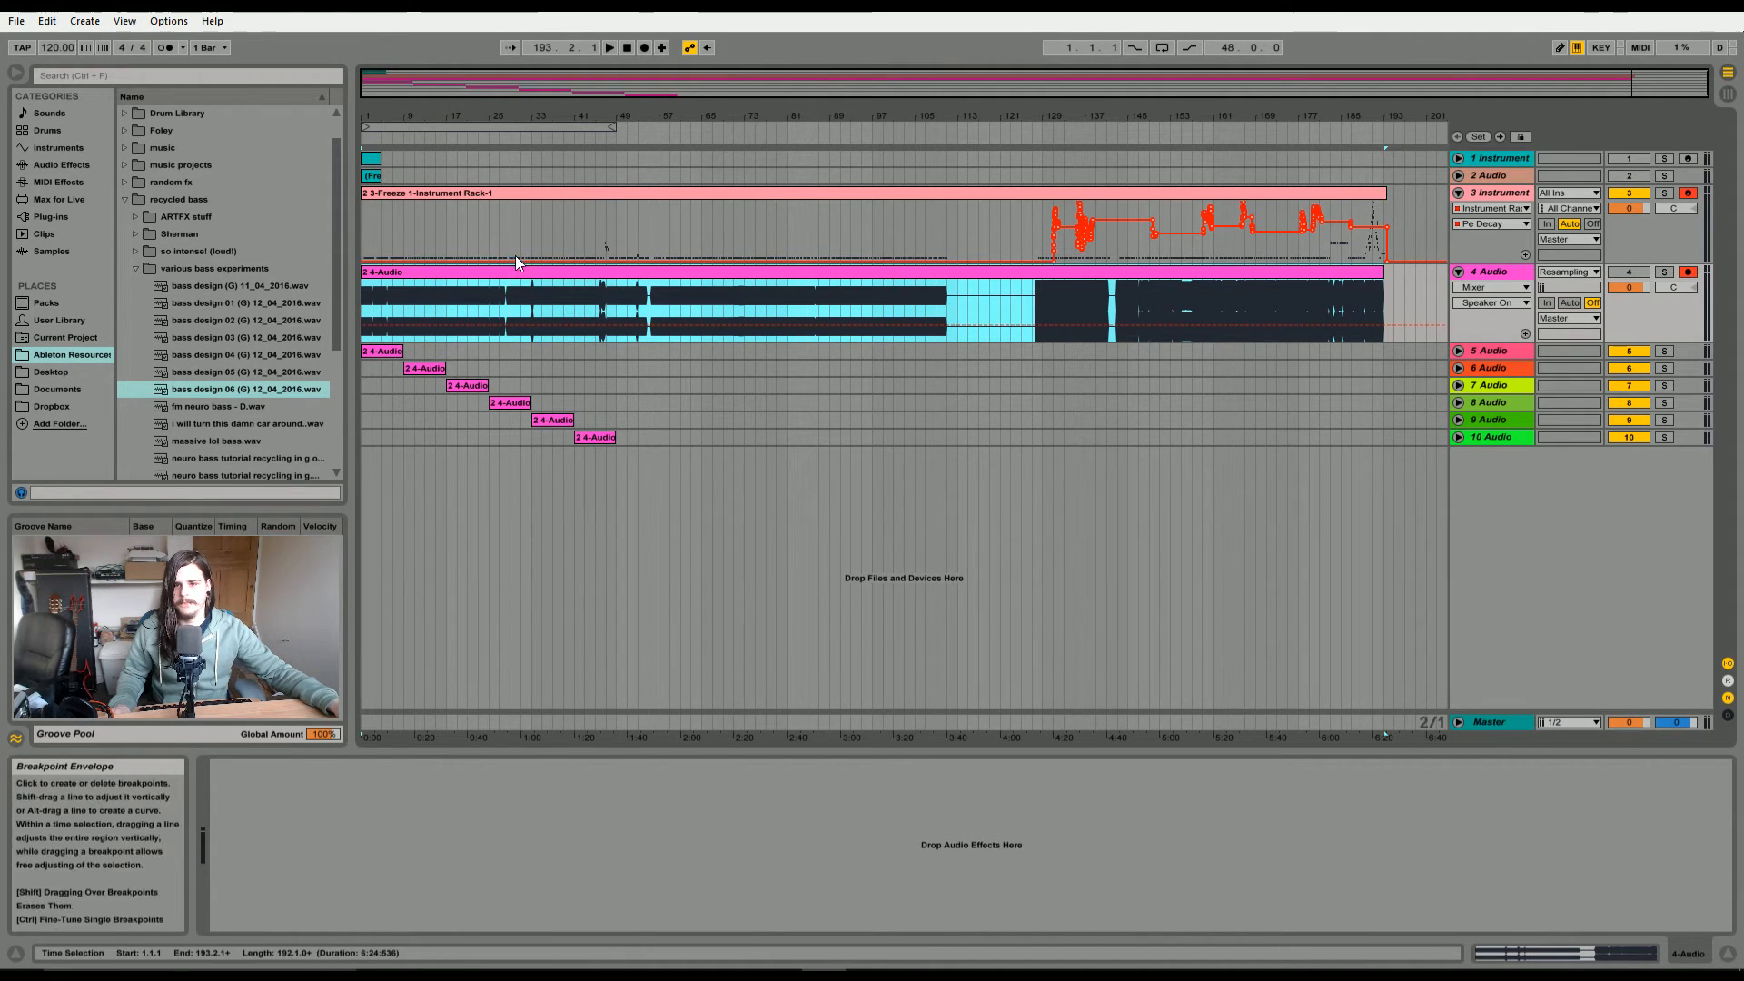
click(1146, 192)
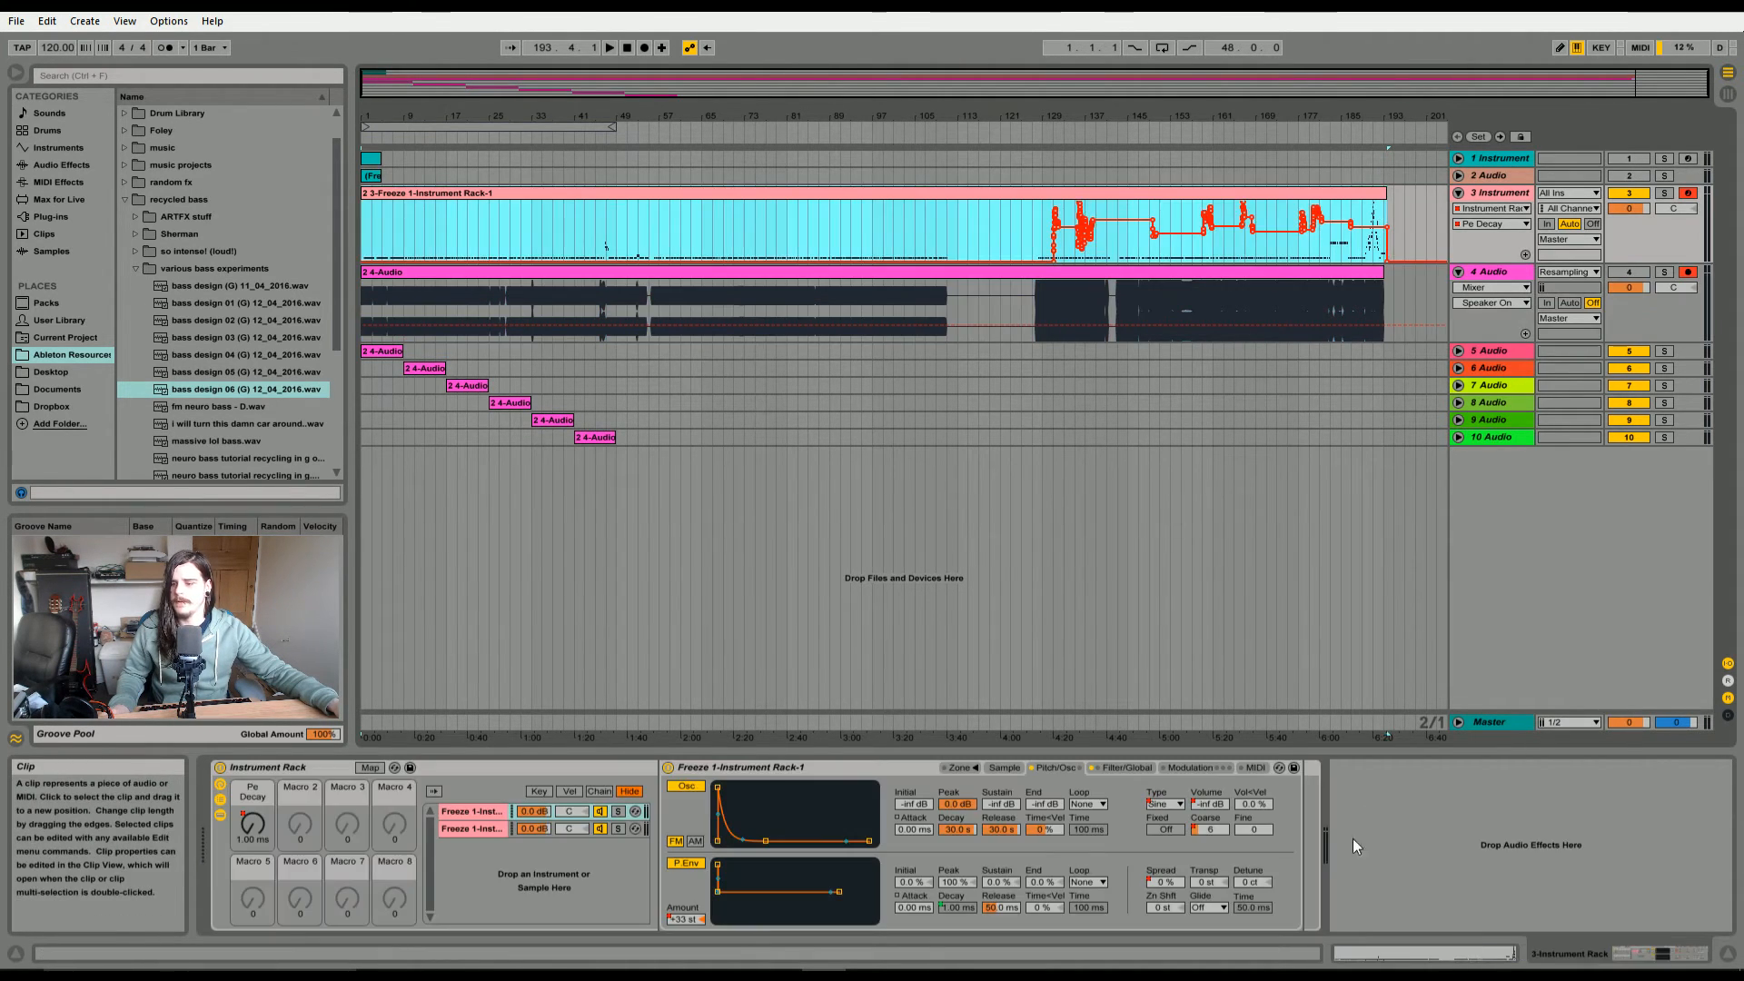
- Review the second chain's sample and pitch settings, show its Detune automation, and lower the raised automation segment near the end
click(461, 831)
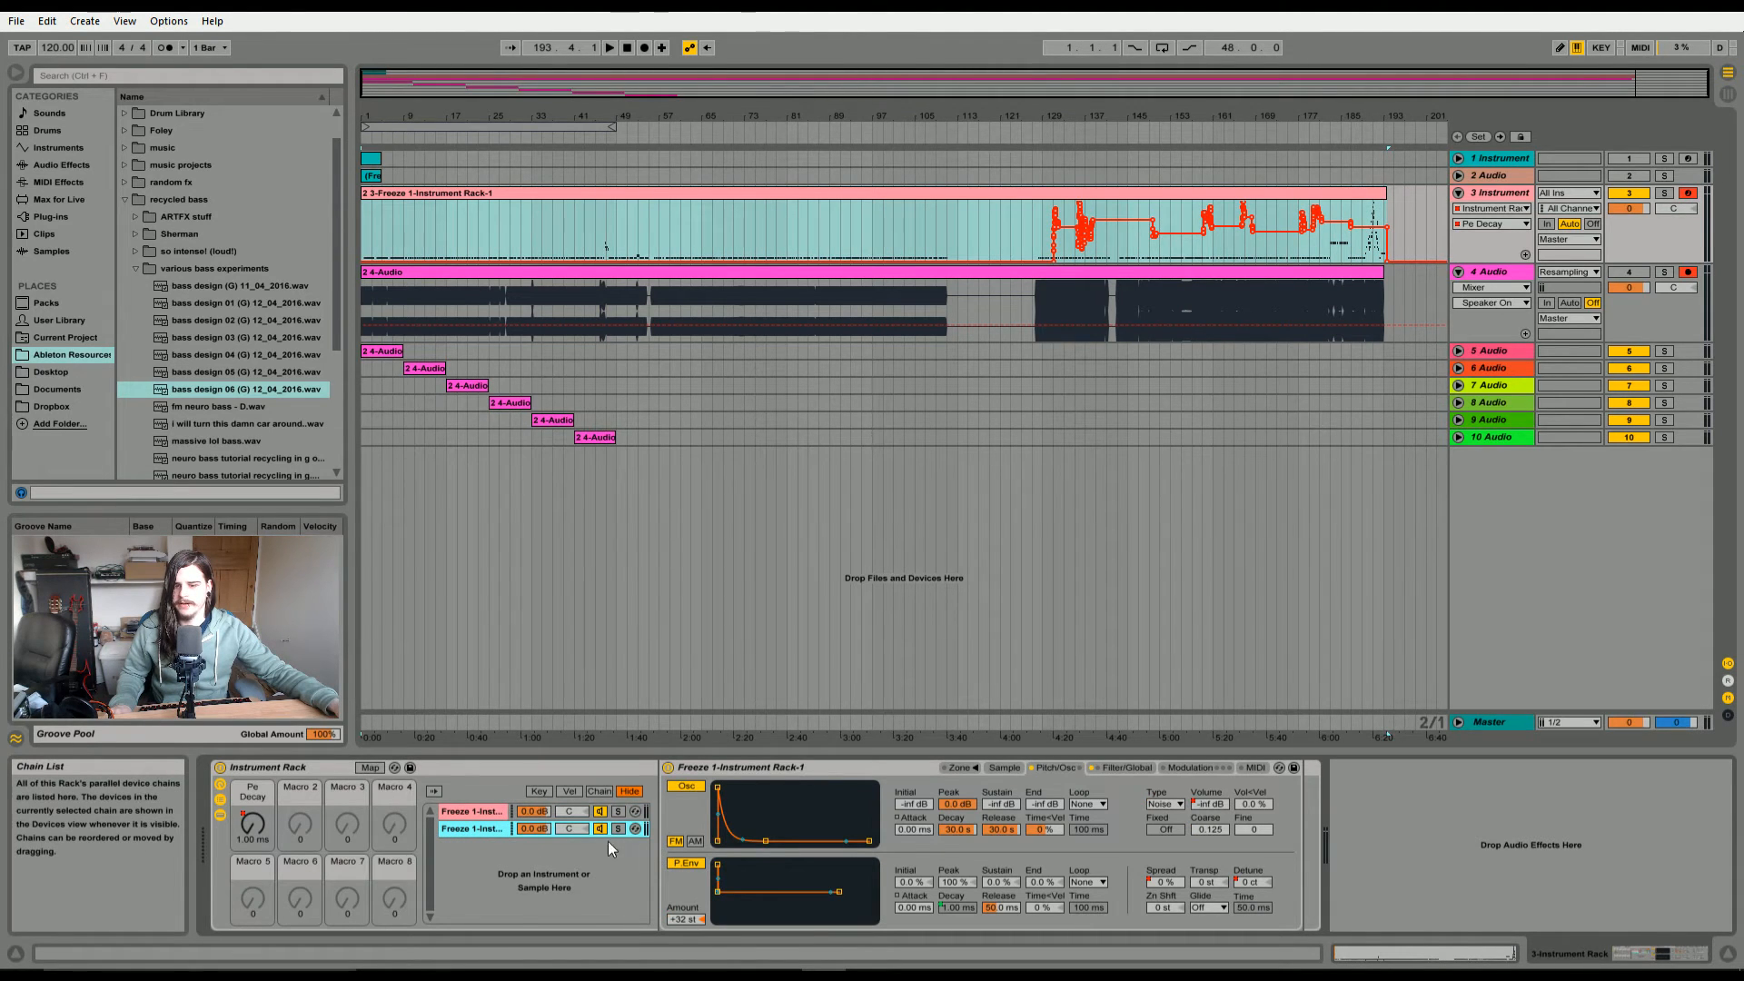
click(997, 768)
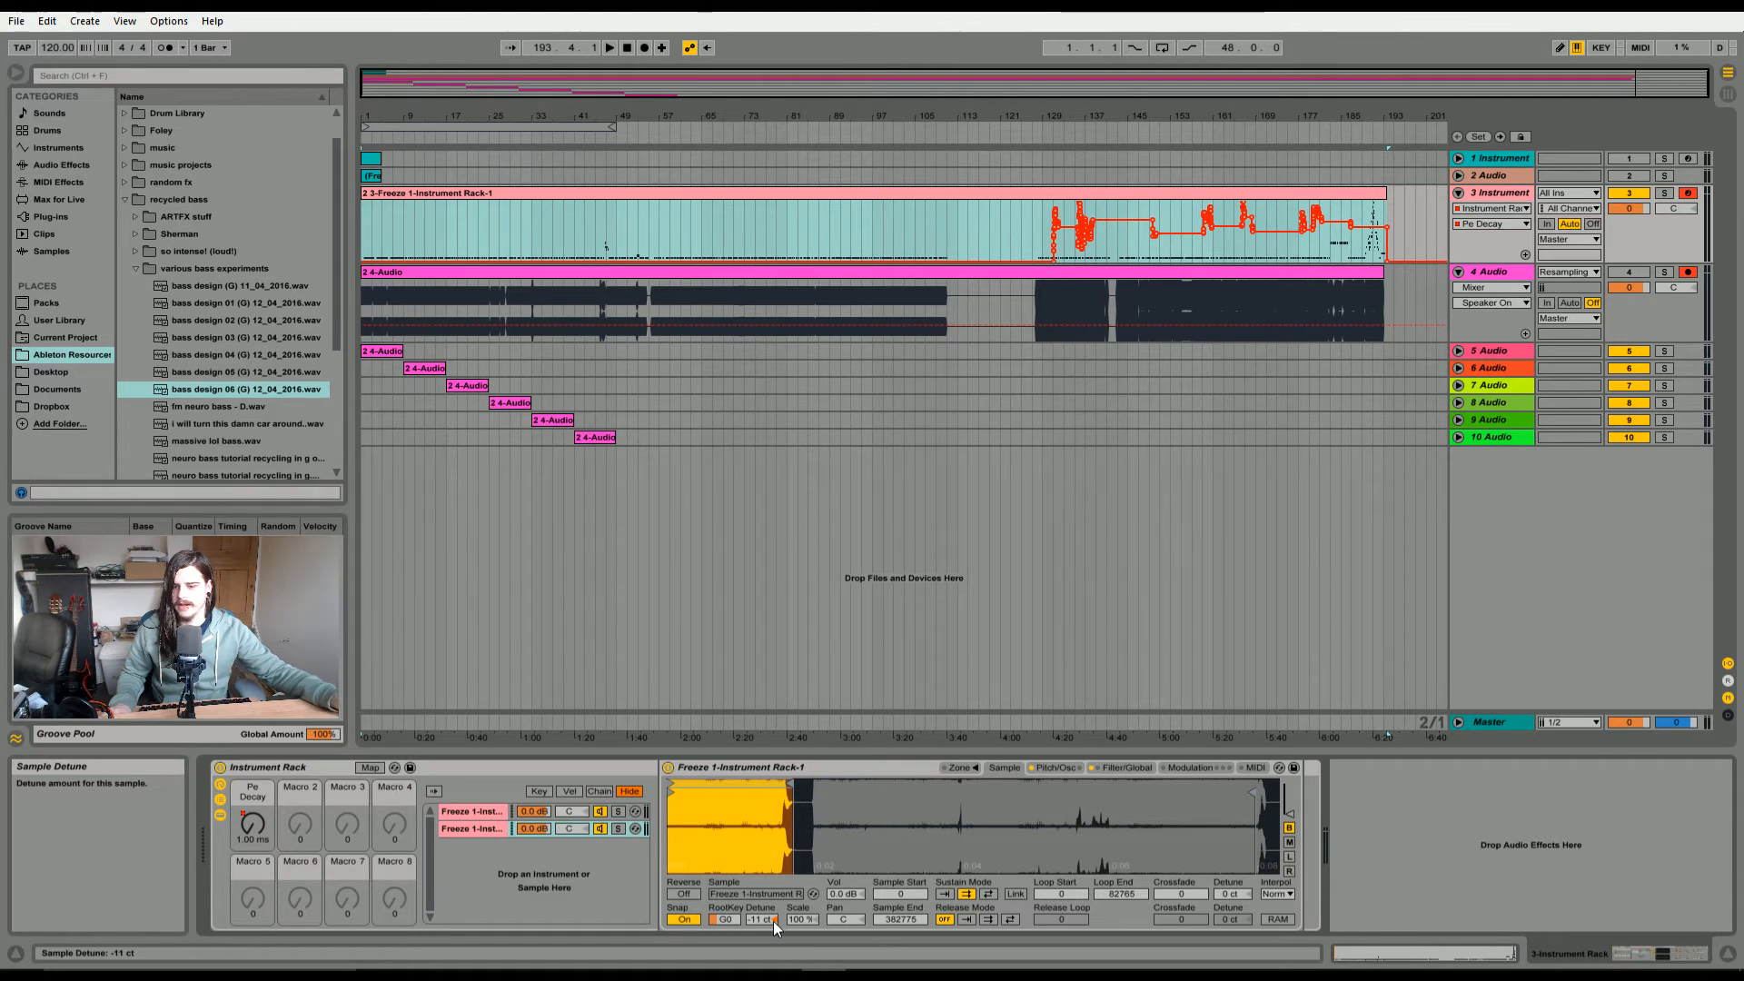
click(1061, 768)
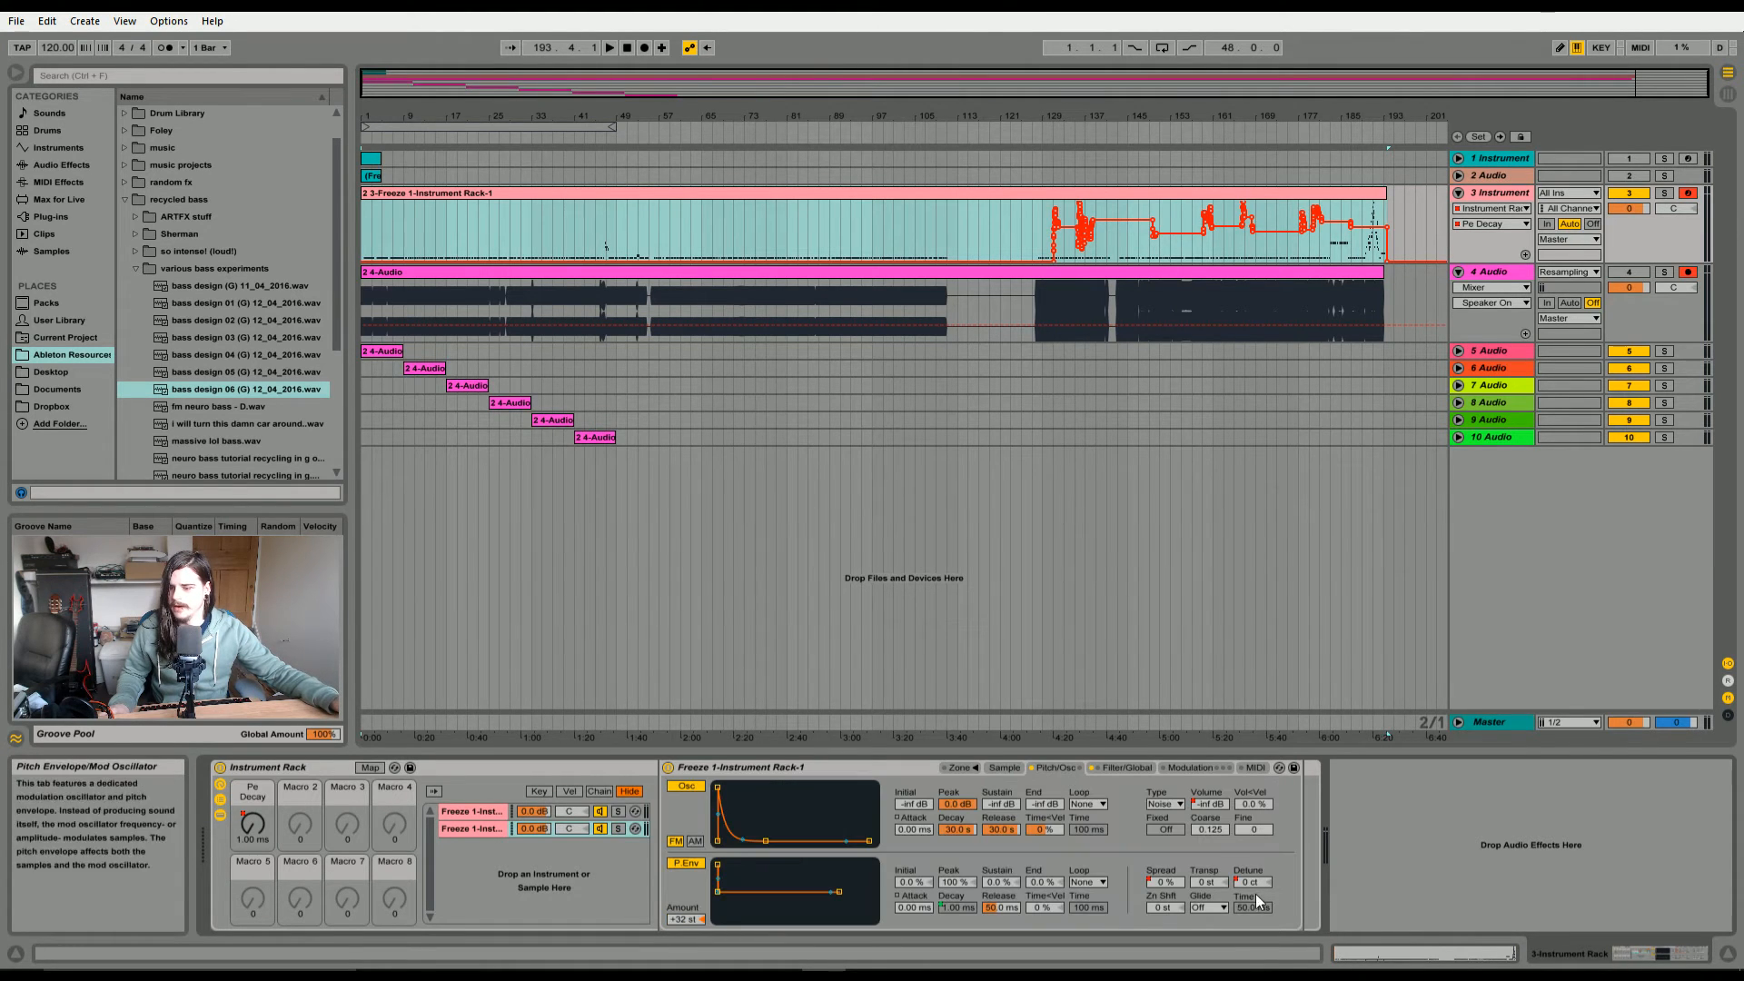
click(1252, 880)
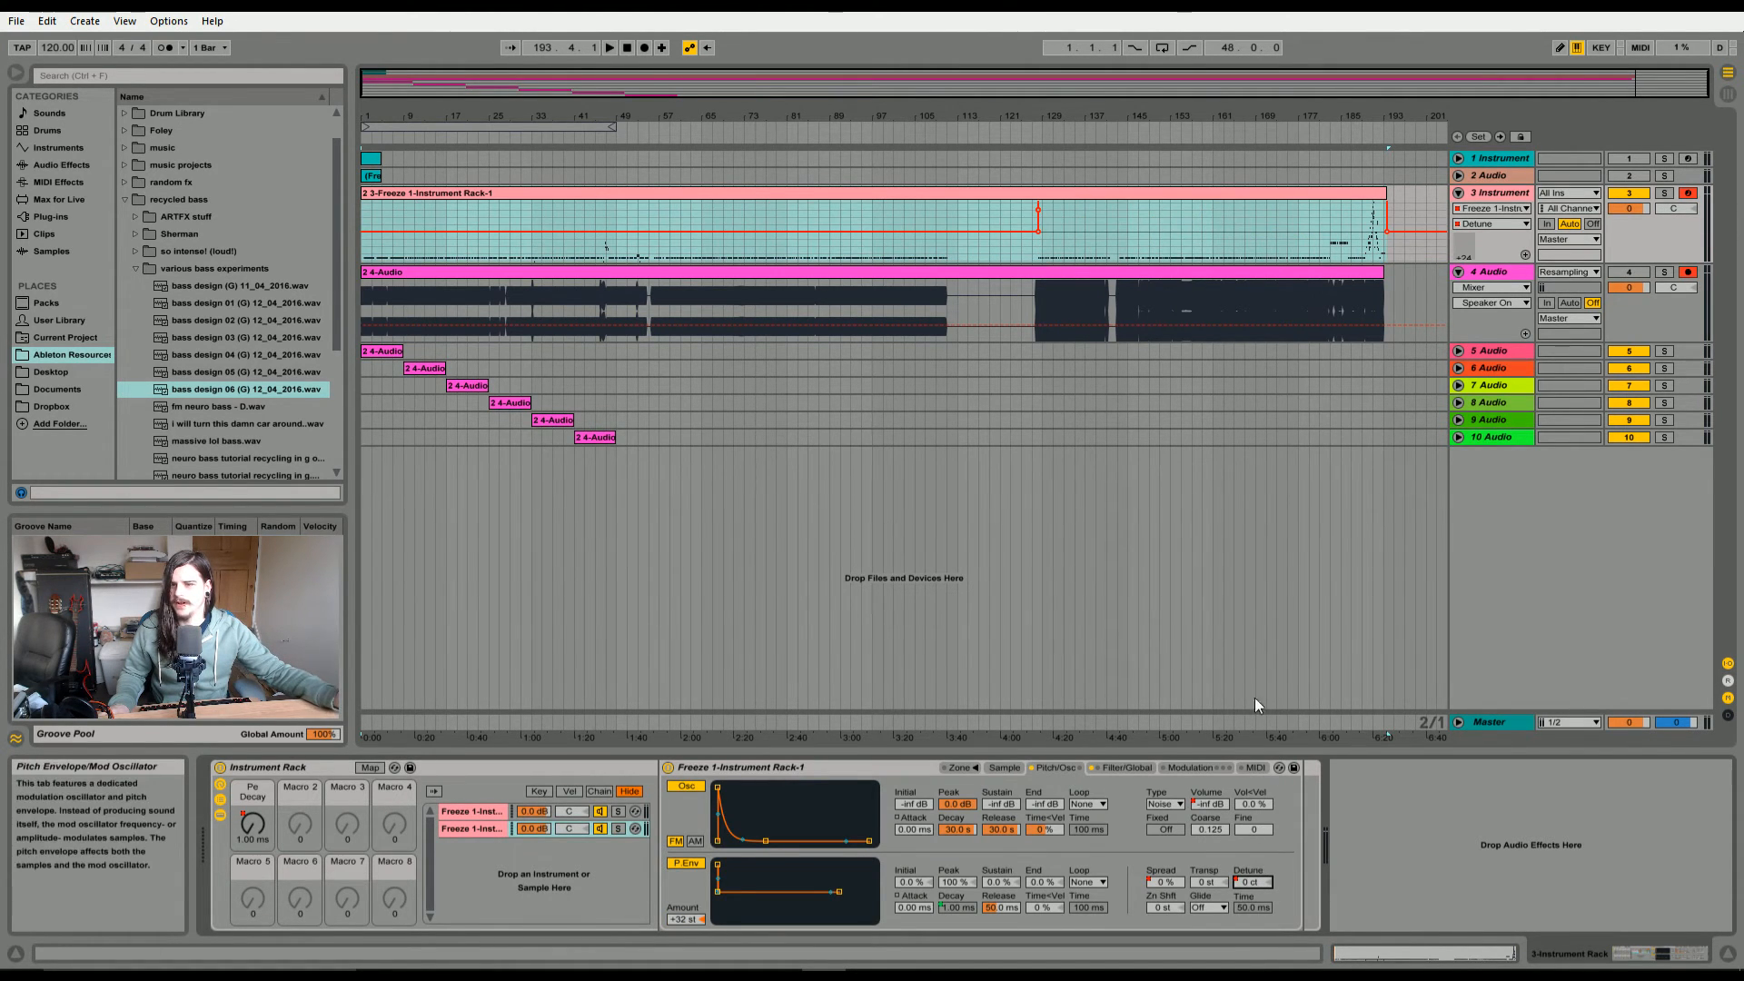
mouse_move(1157, 206)
mouse_down()
mouse_move(1157, 261)
mouse_move(1157, 224)
mouse_up()
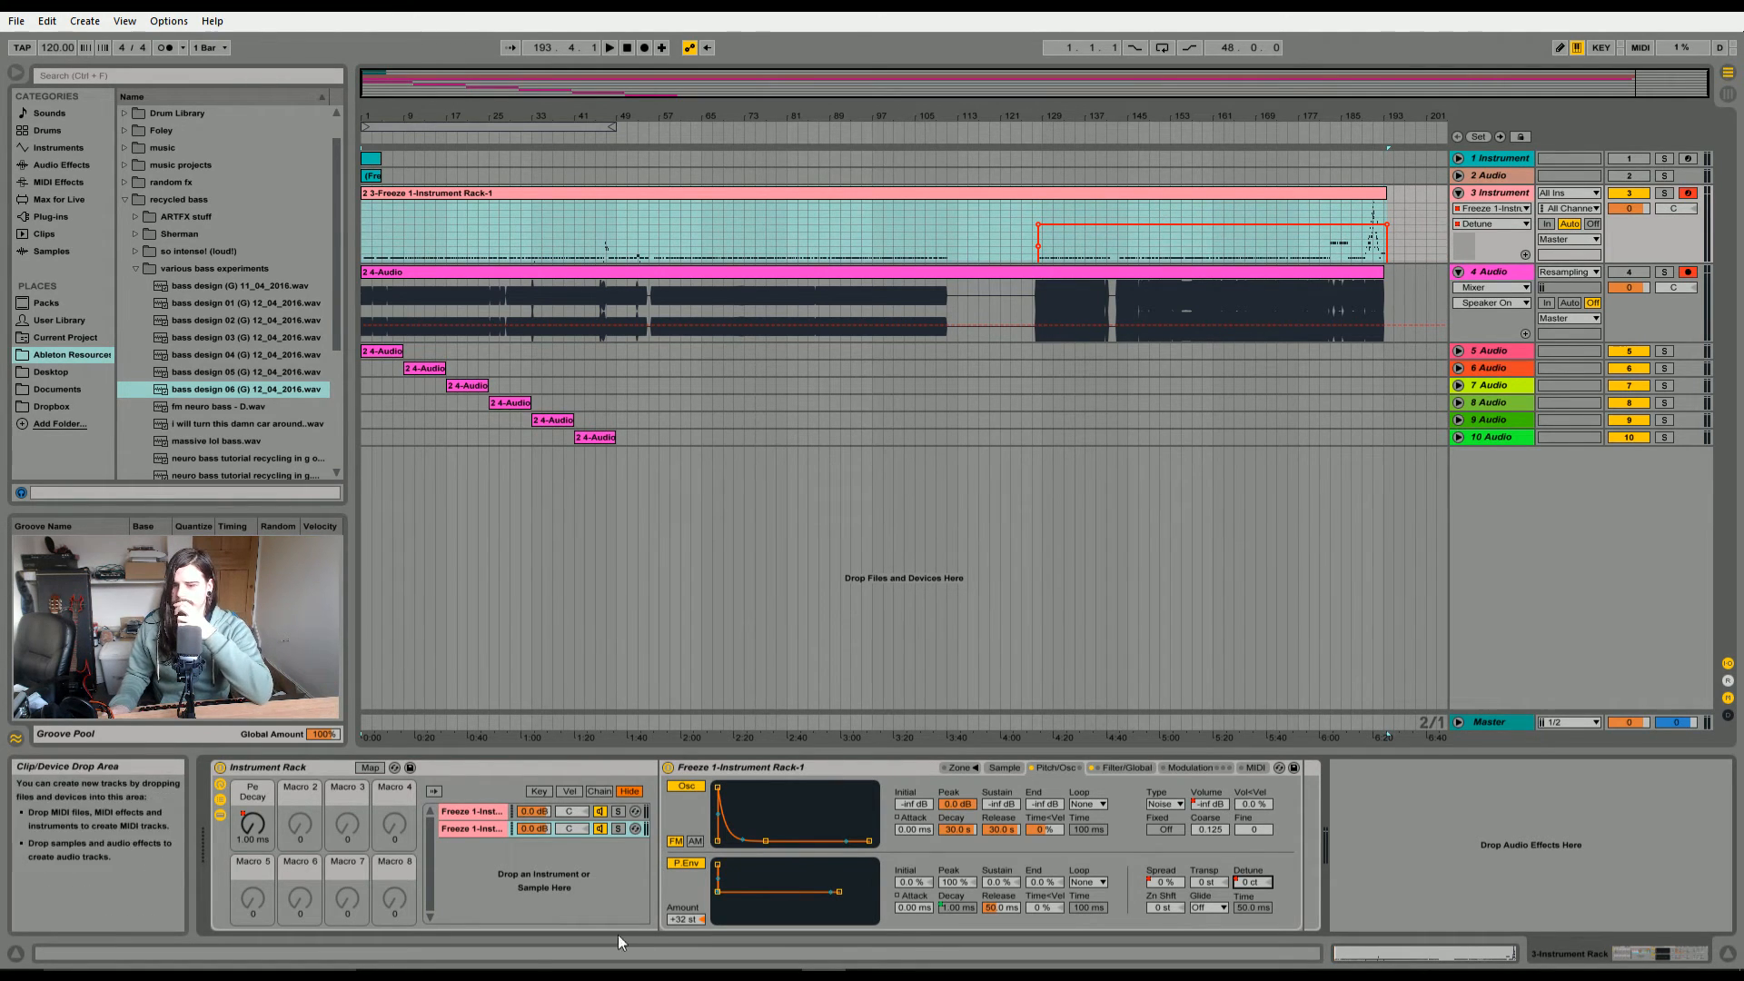
- Inspect the Pe Decay macro's automation and the pitch envelope decay, comparing the oscillator settings of both chains
click(253, 822)
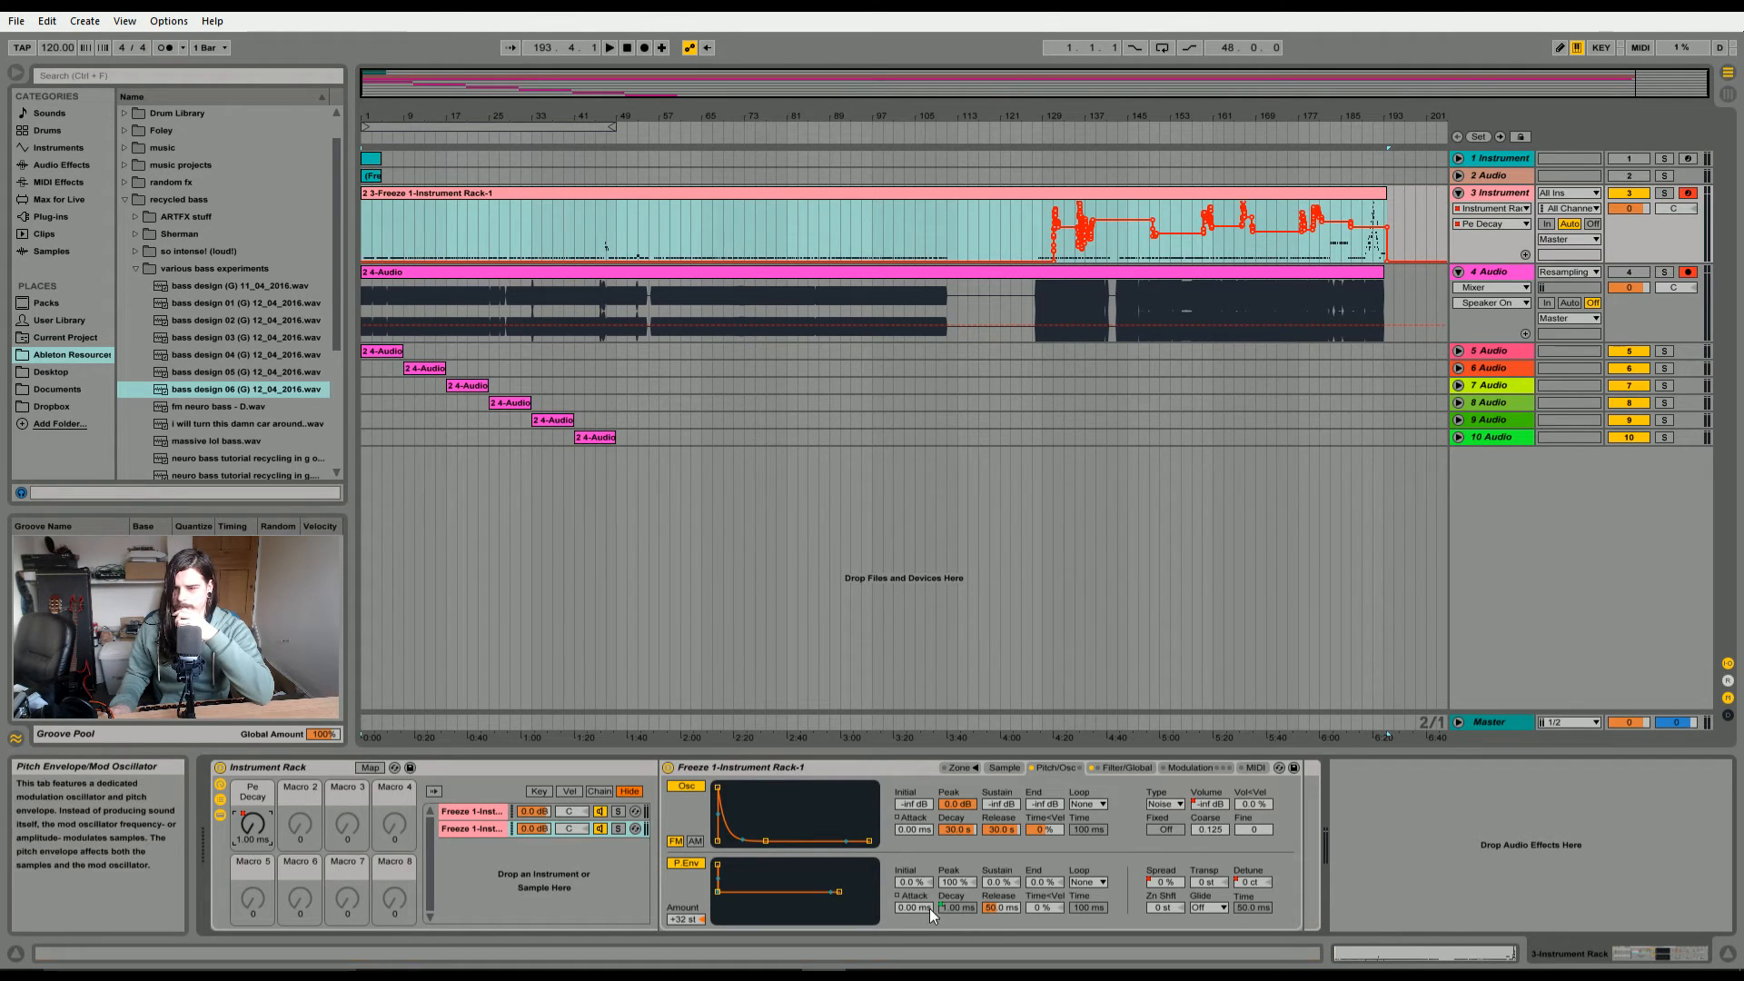
click(955, 908)
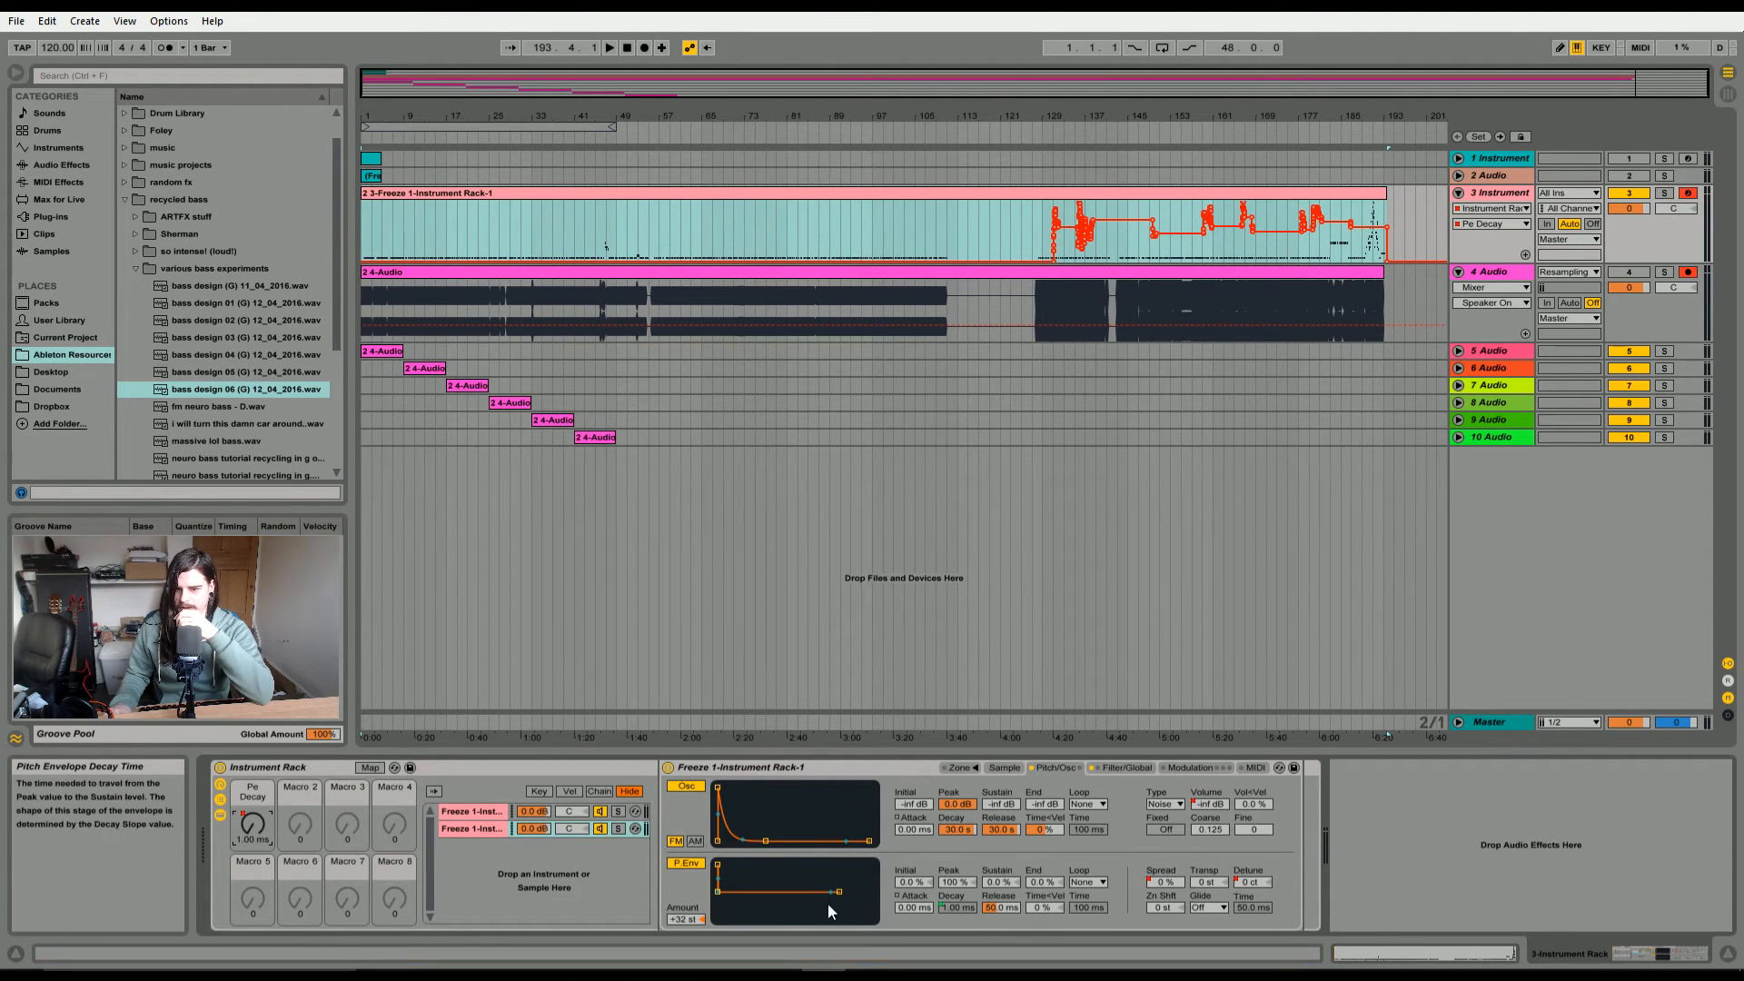
click(474, 811)
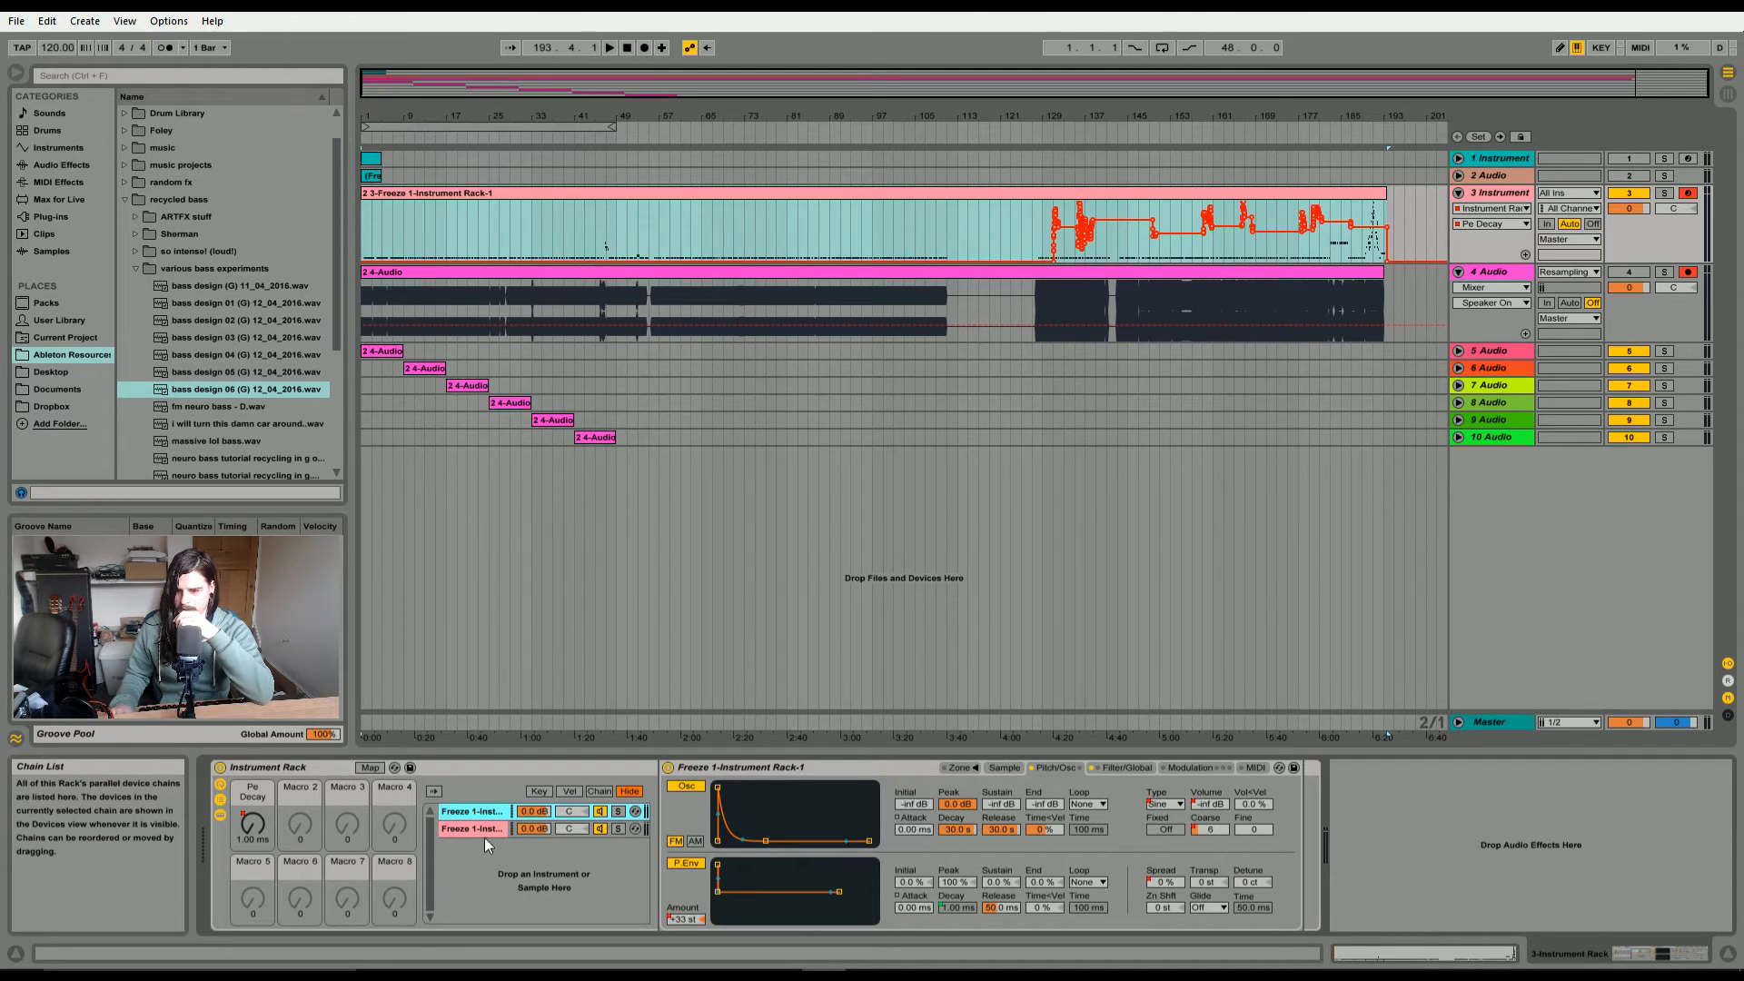
click(484, 829)
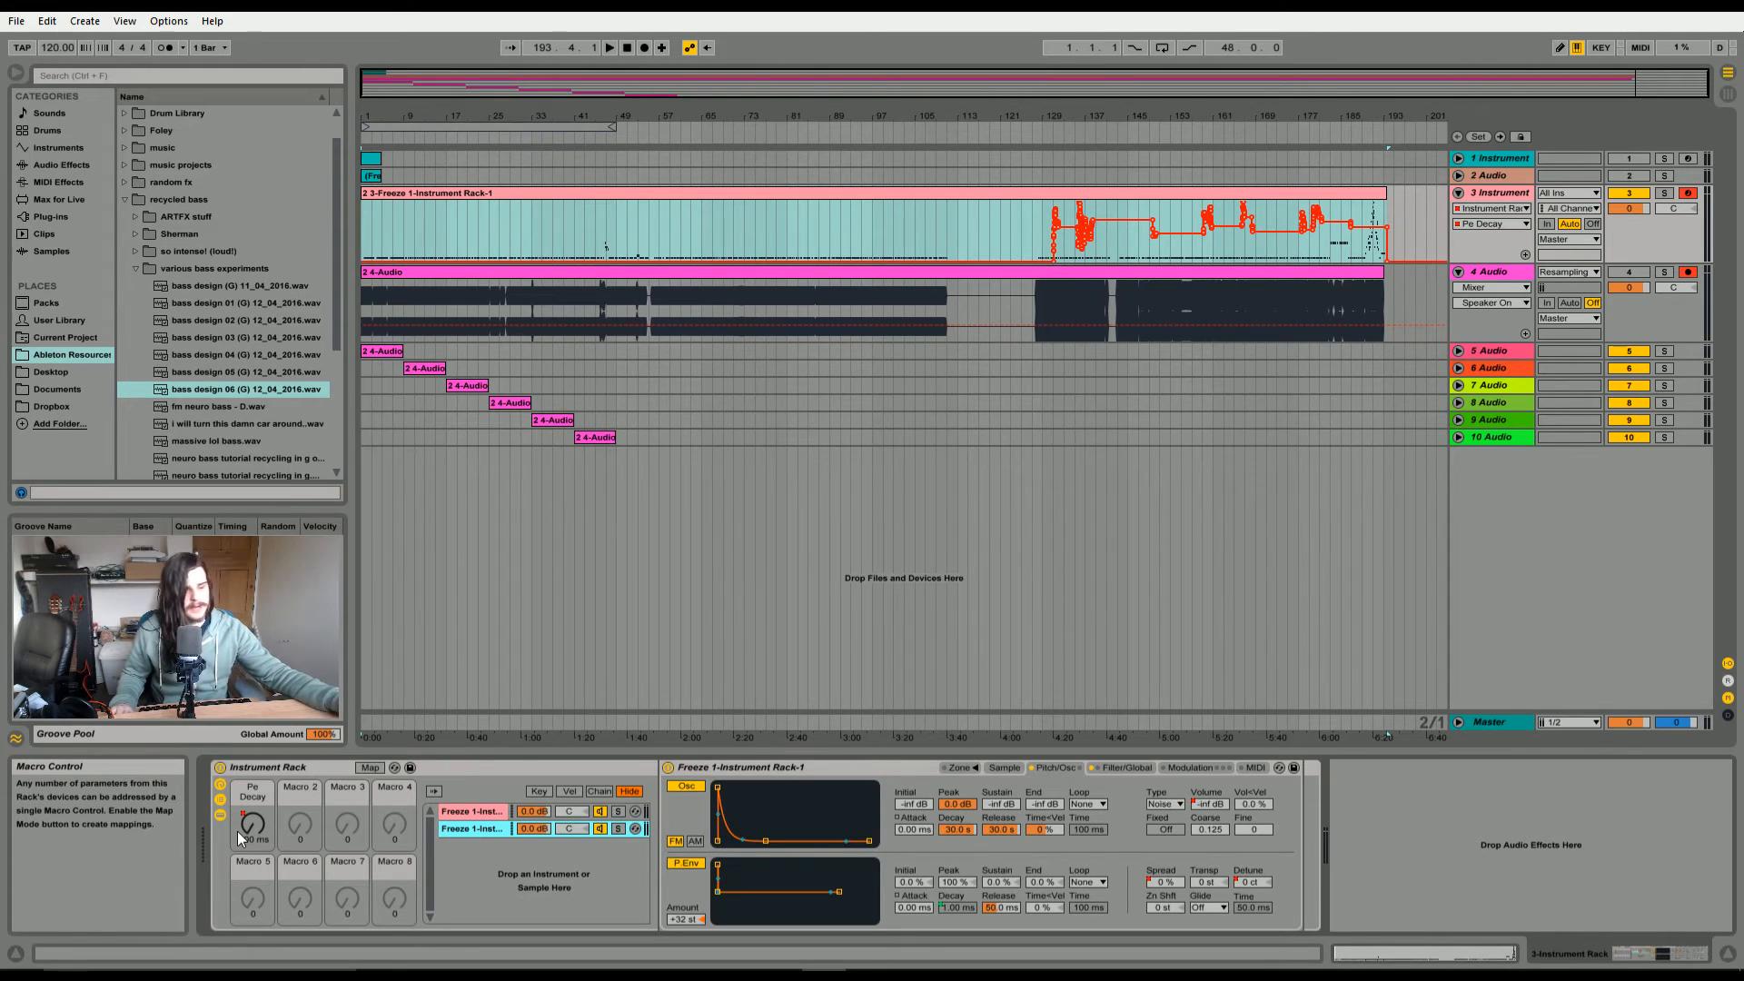
- Raise the Pe Decay macro to 332 ms and check the pitch envelopes of both chains
mouse_move(237, 831)
mouse_down()
mouse_move(237, 854)
mouse_move(278, 812)
mouse_move(277, 772)
mouse_move(252, 813)
mouse_up()
click(493, 827)
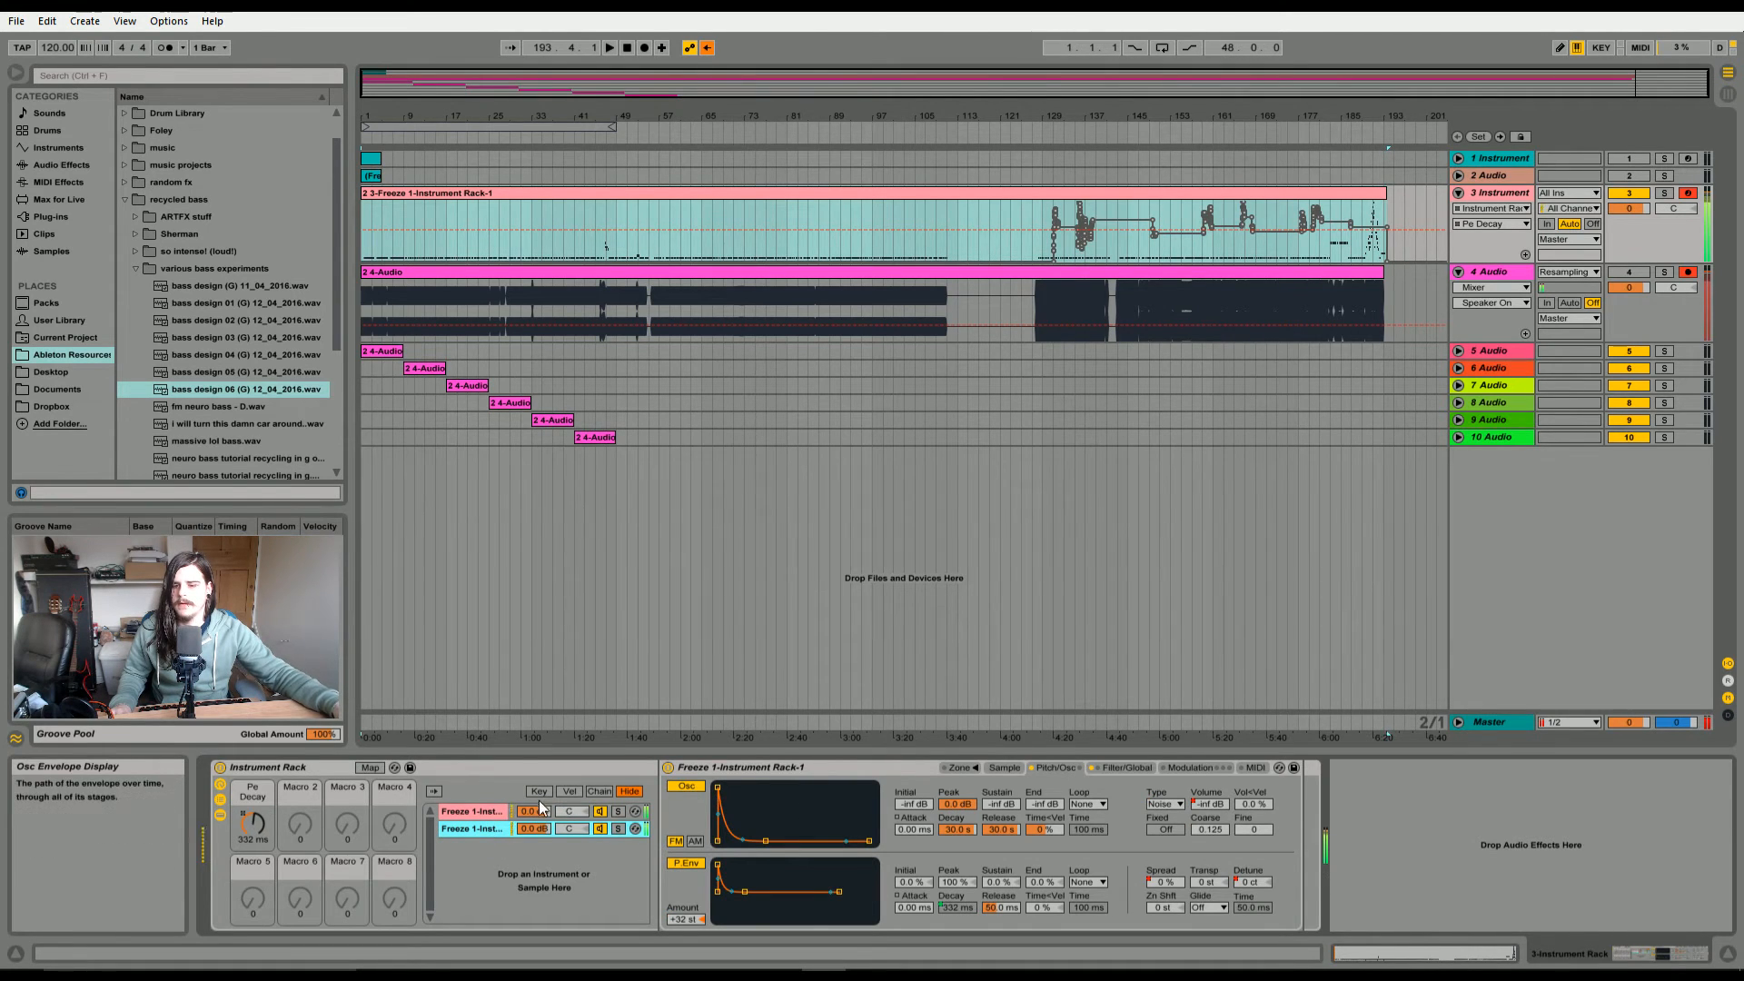
click(481, 809)
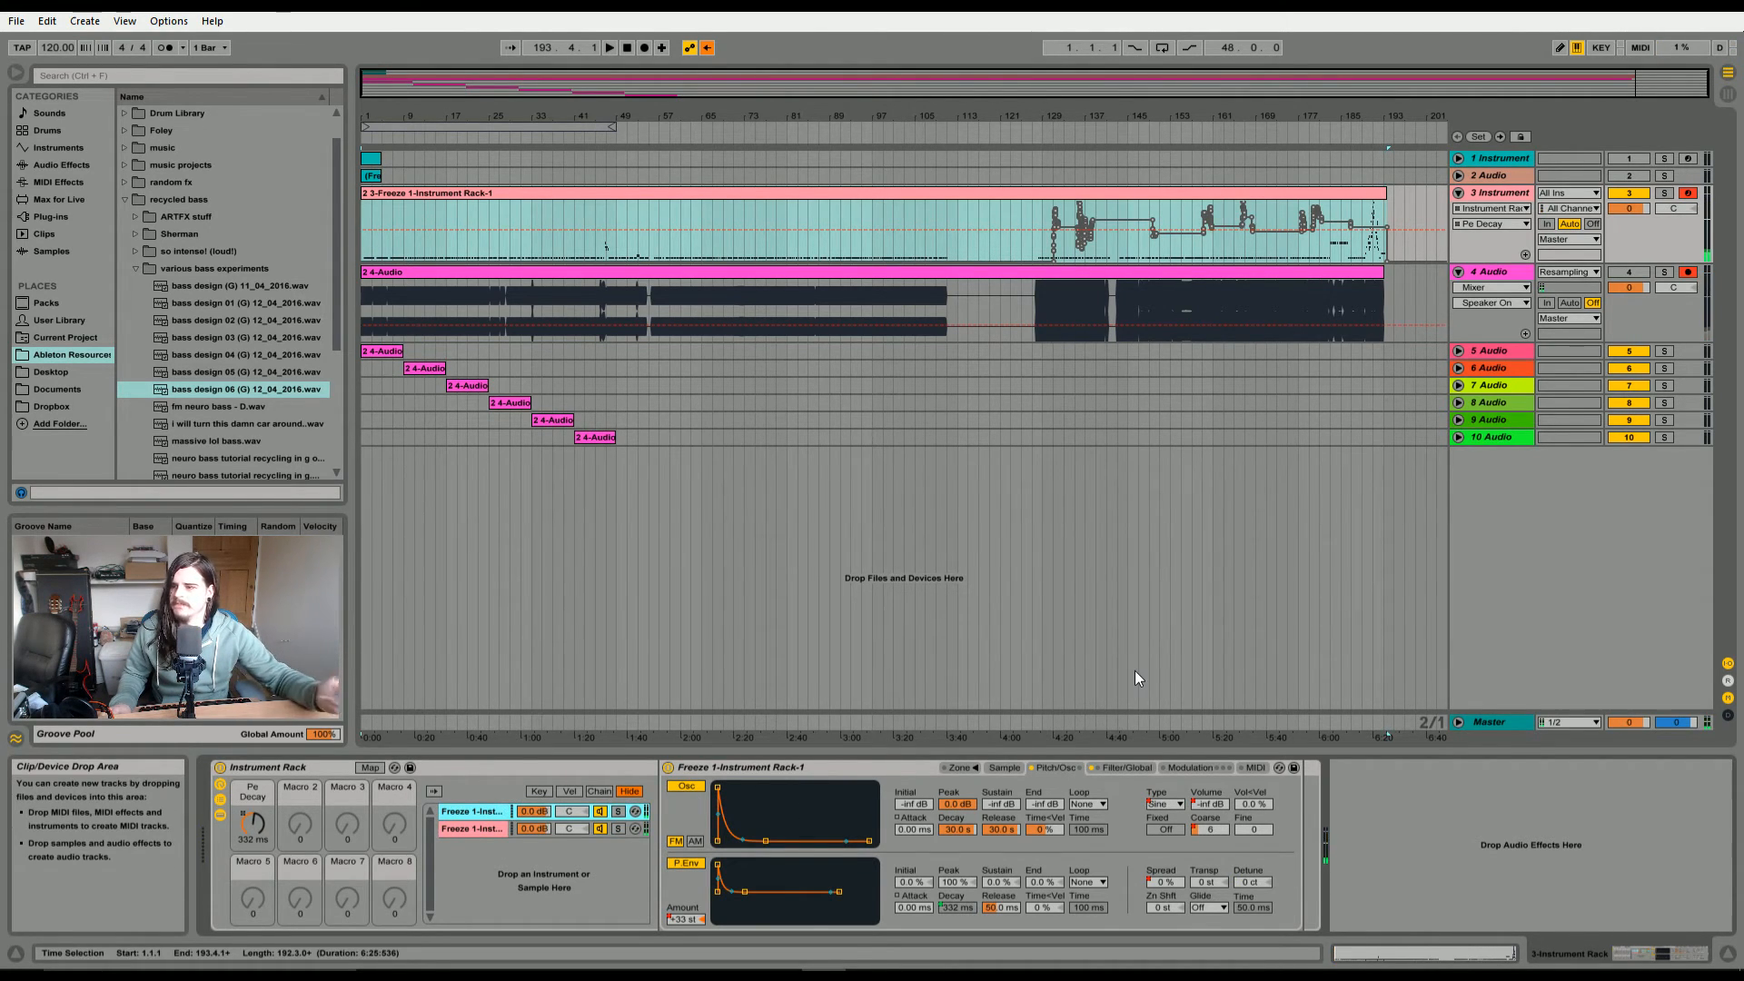
- Fold the 3 Instrument track, keep 4 Audio and 5 Audio unfolded, and disarm 4 Audio
click(1494, 271)
click(1458, 271)
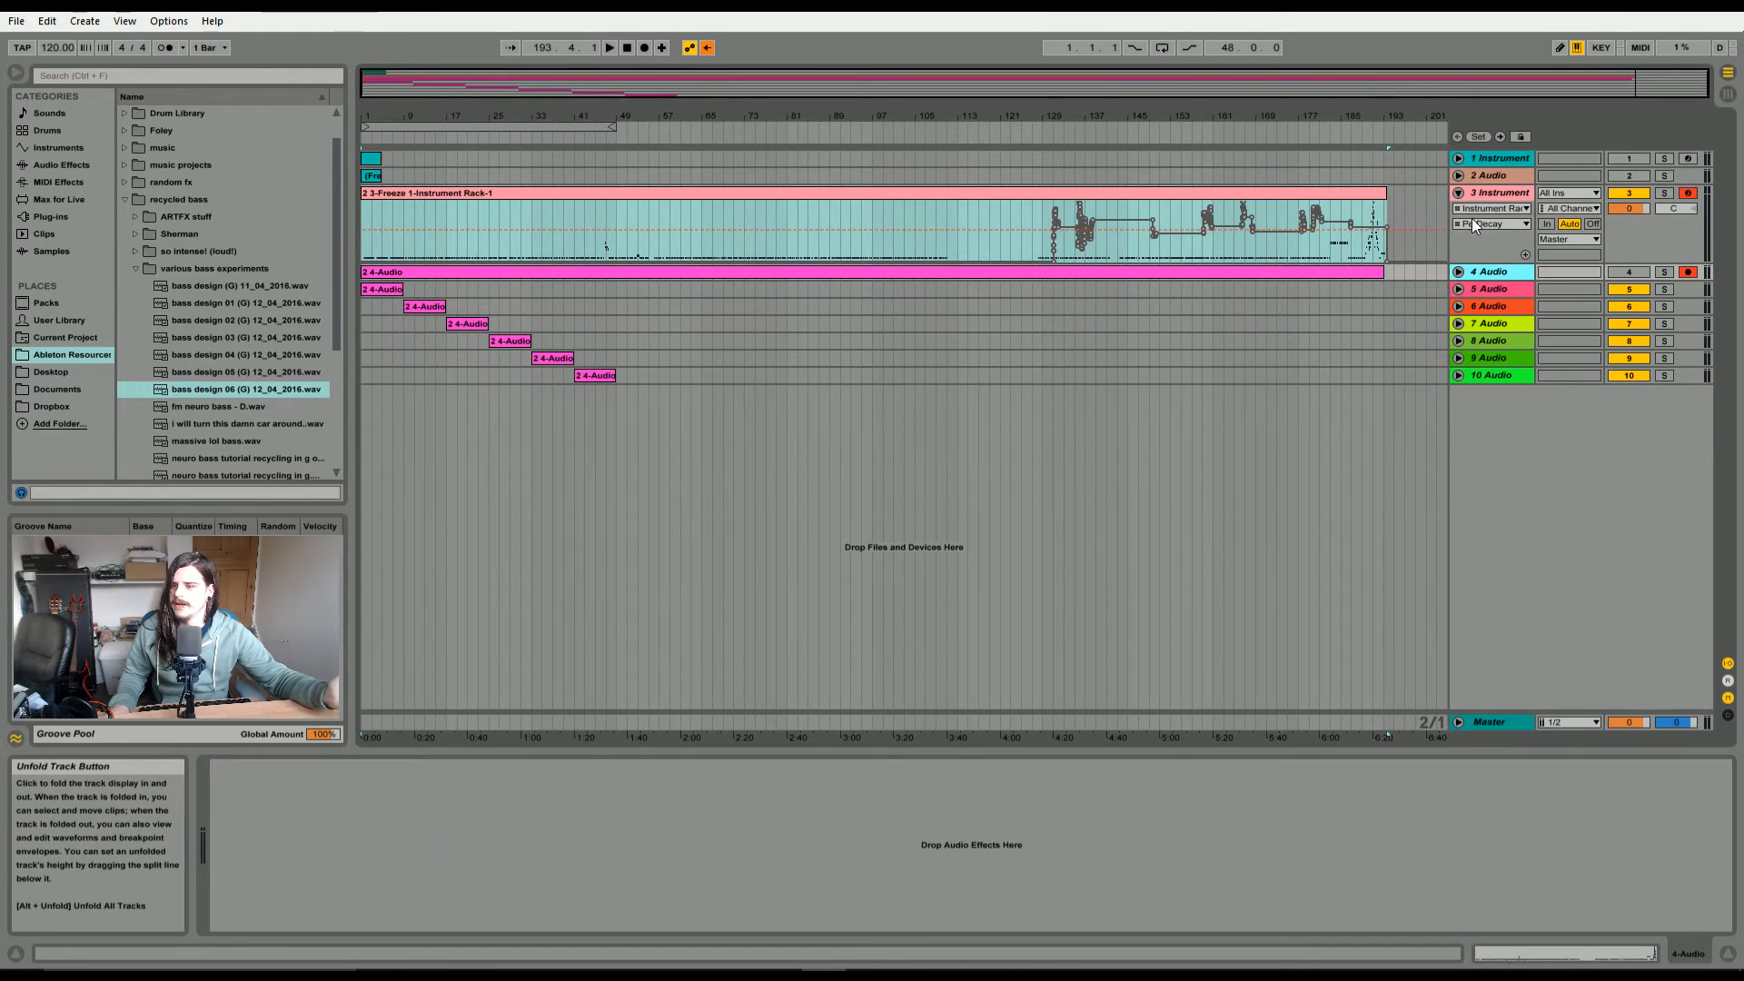
click(1458, 192)
click(1459, 229)
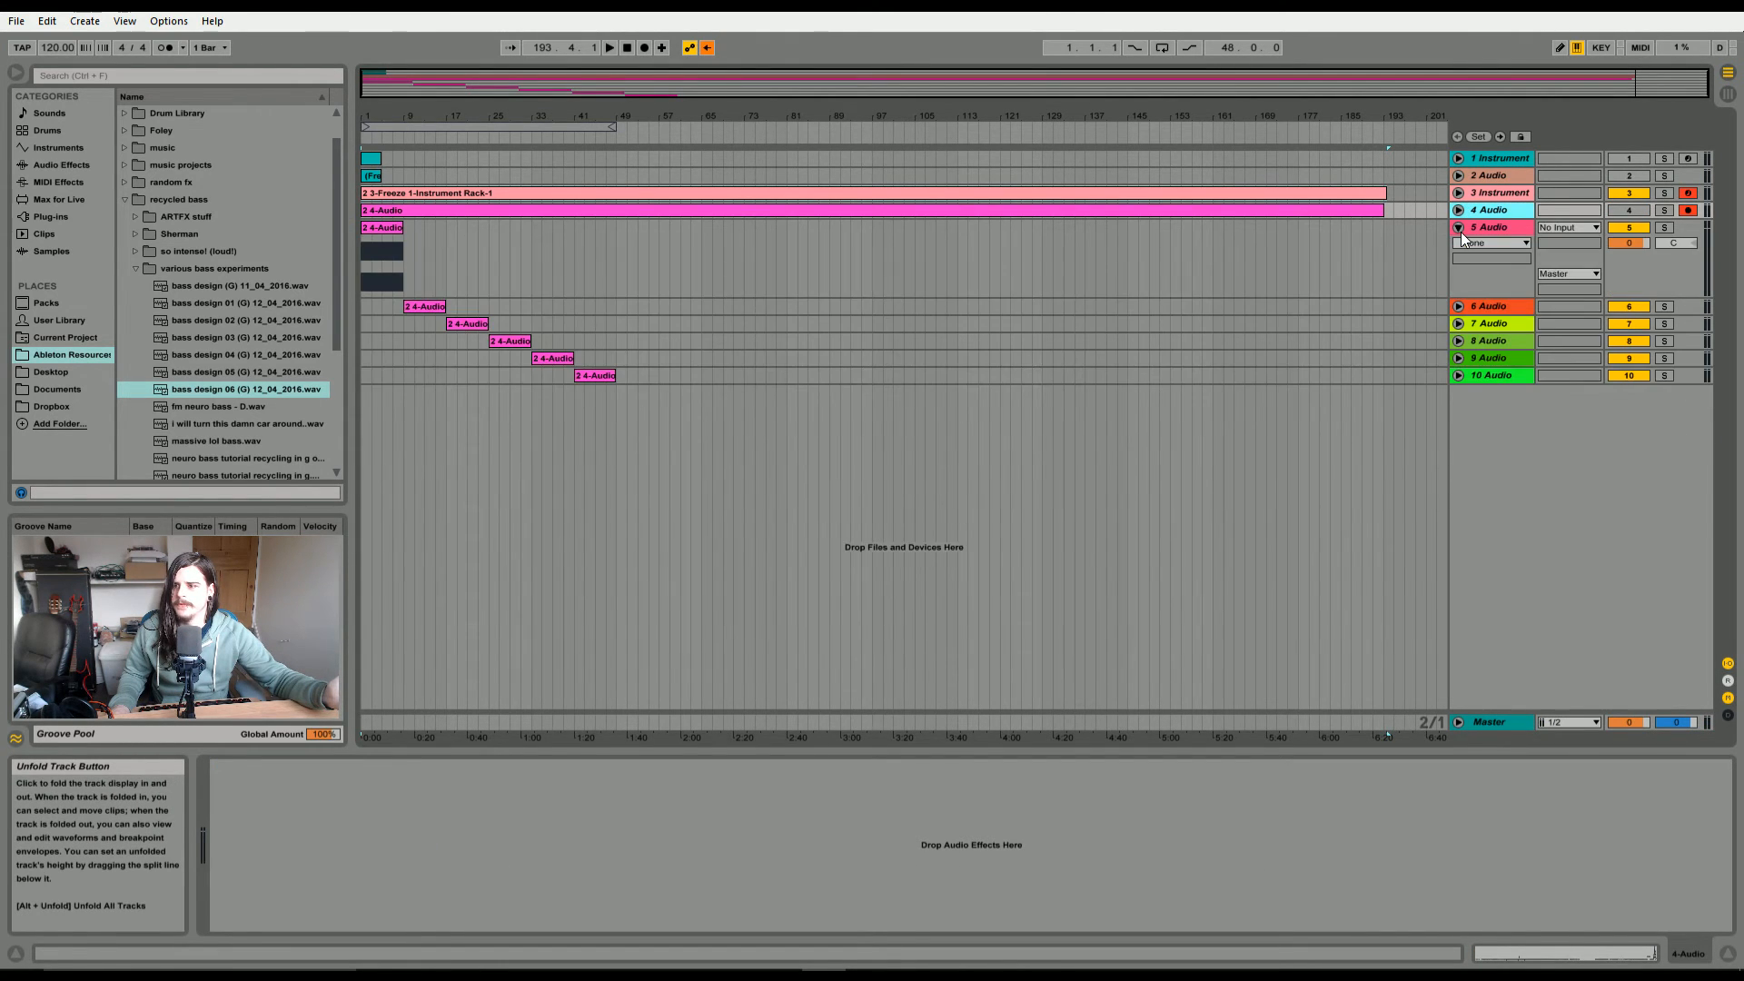
click(1459, 210)
click(1691, 213)
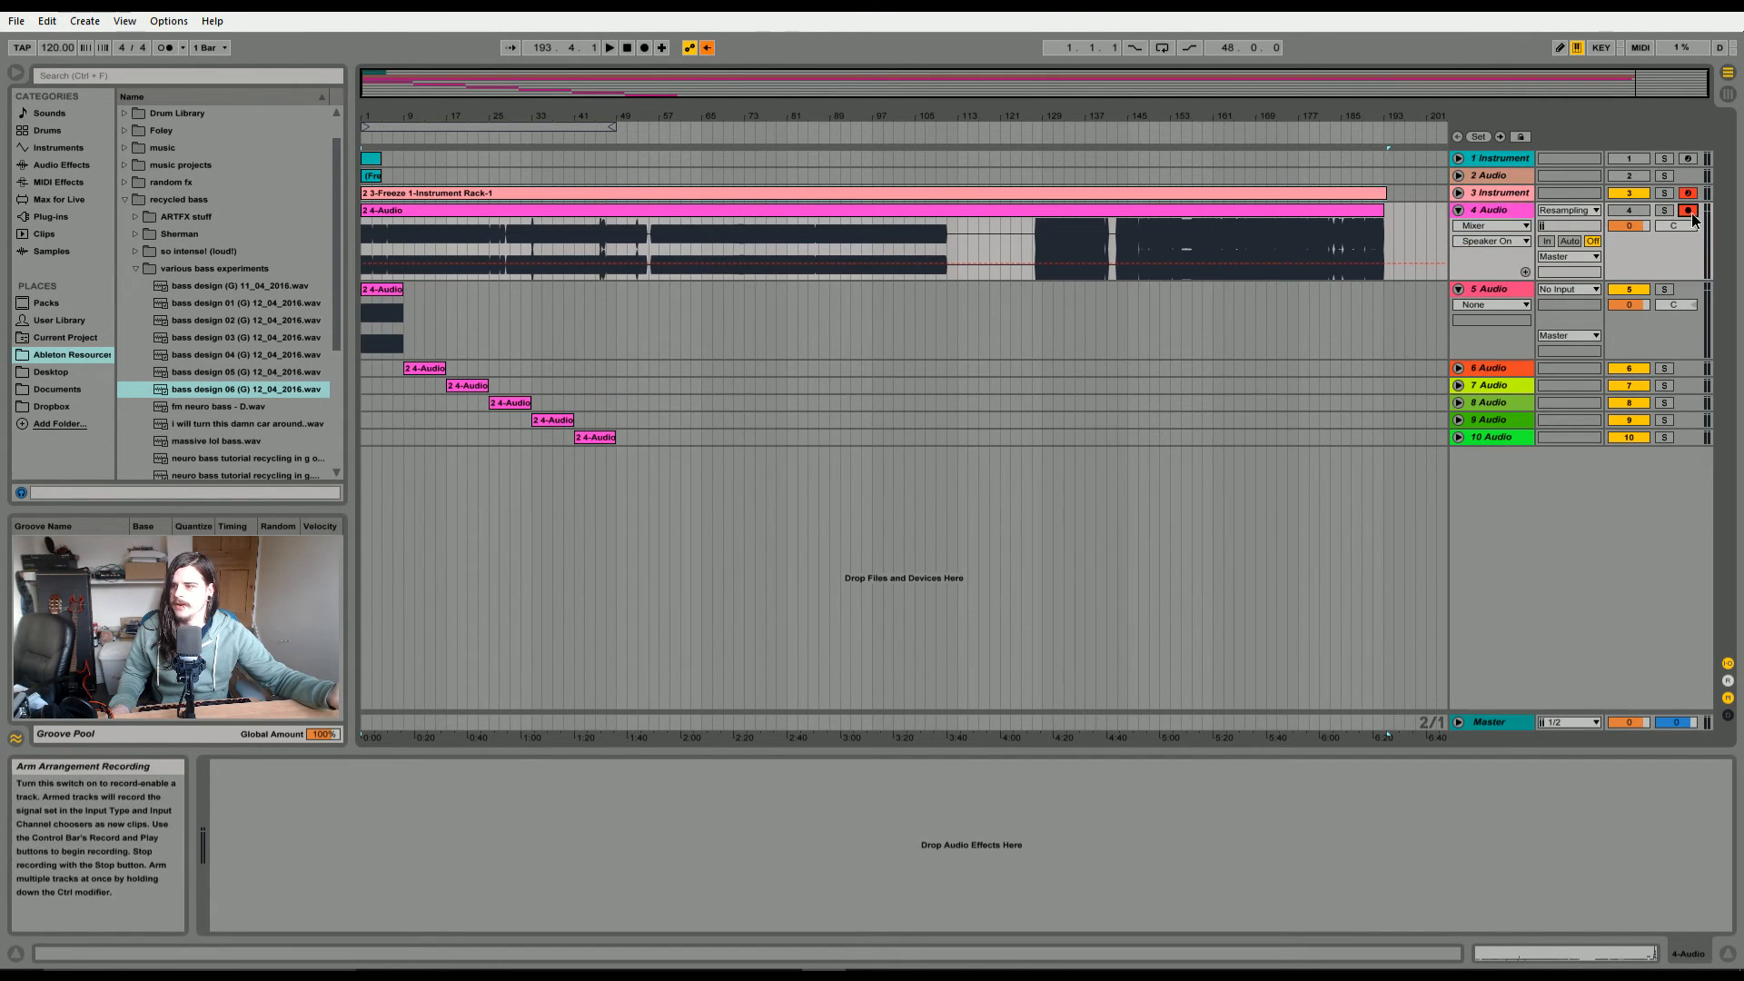
- Highlight the full 4-Audio recording and the consolidated clips staggered across tracks 6 to 10 Audio
drag(1030, 227, 1502, 239)
drag(1393, 243, 361, 235)
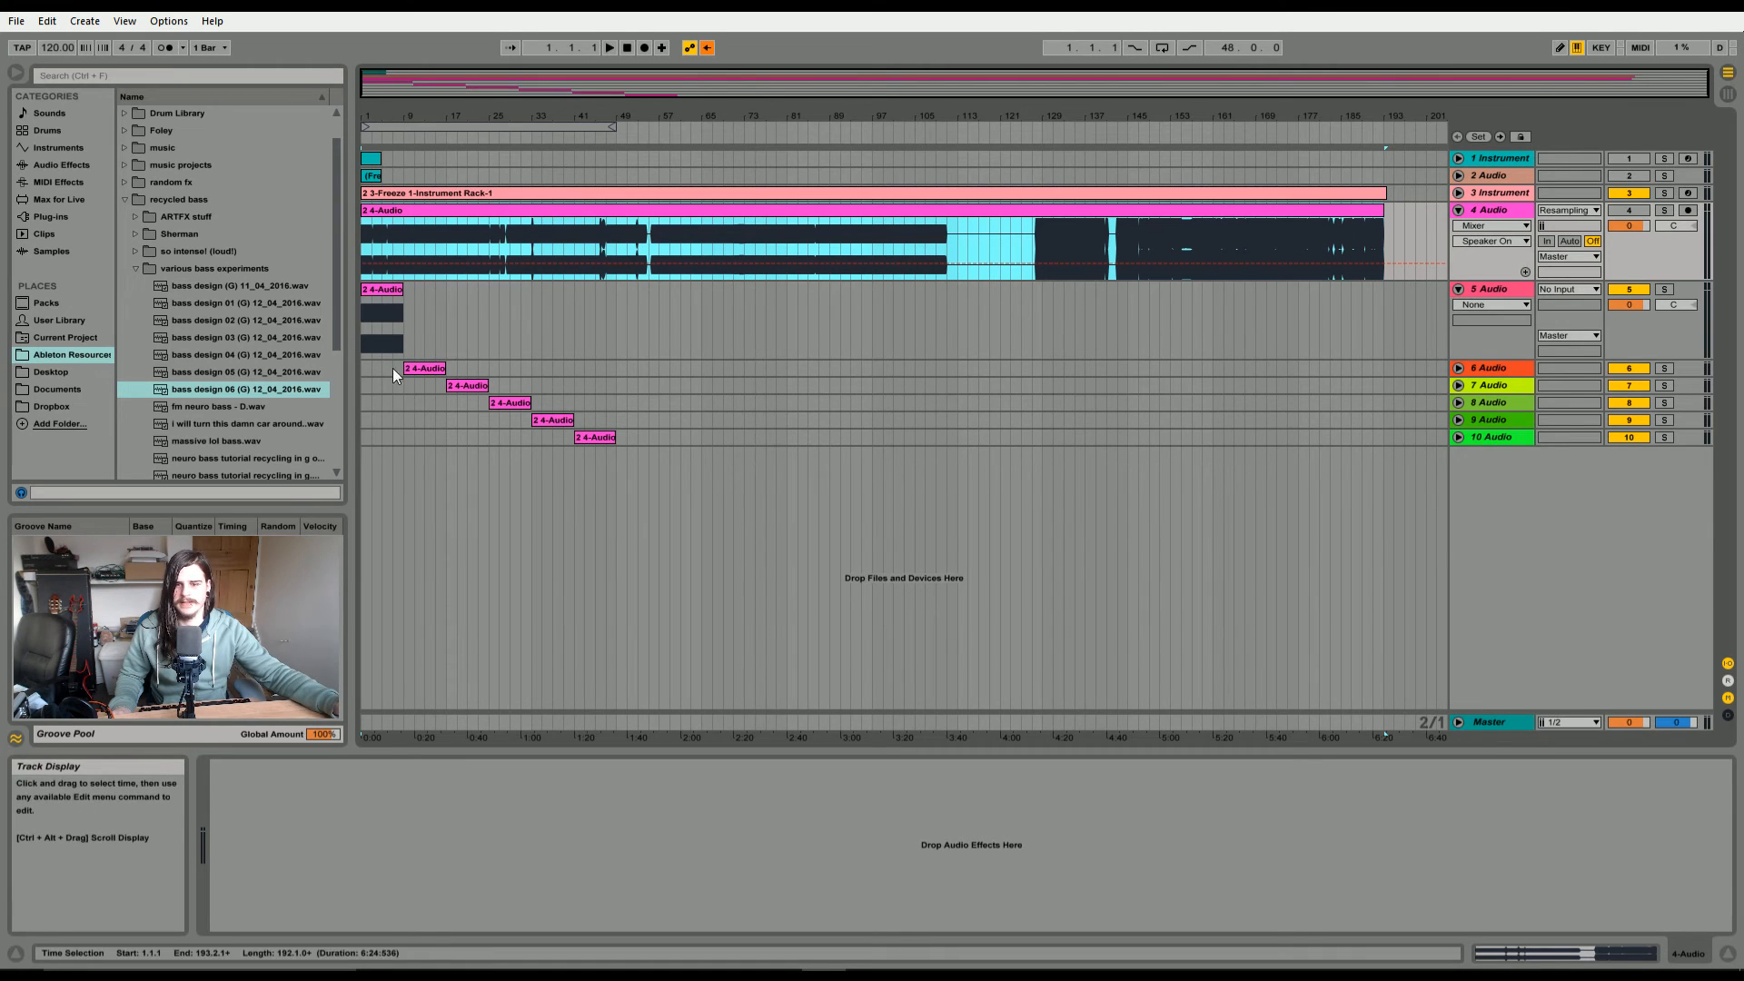
click(369, 298)
mouse_move(376, 88)
mouse_down()
mouse_move(377, 129)
mouse_move(377, 96)
mouse_up()
drag(369, 369, 895, 440)
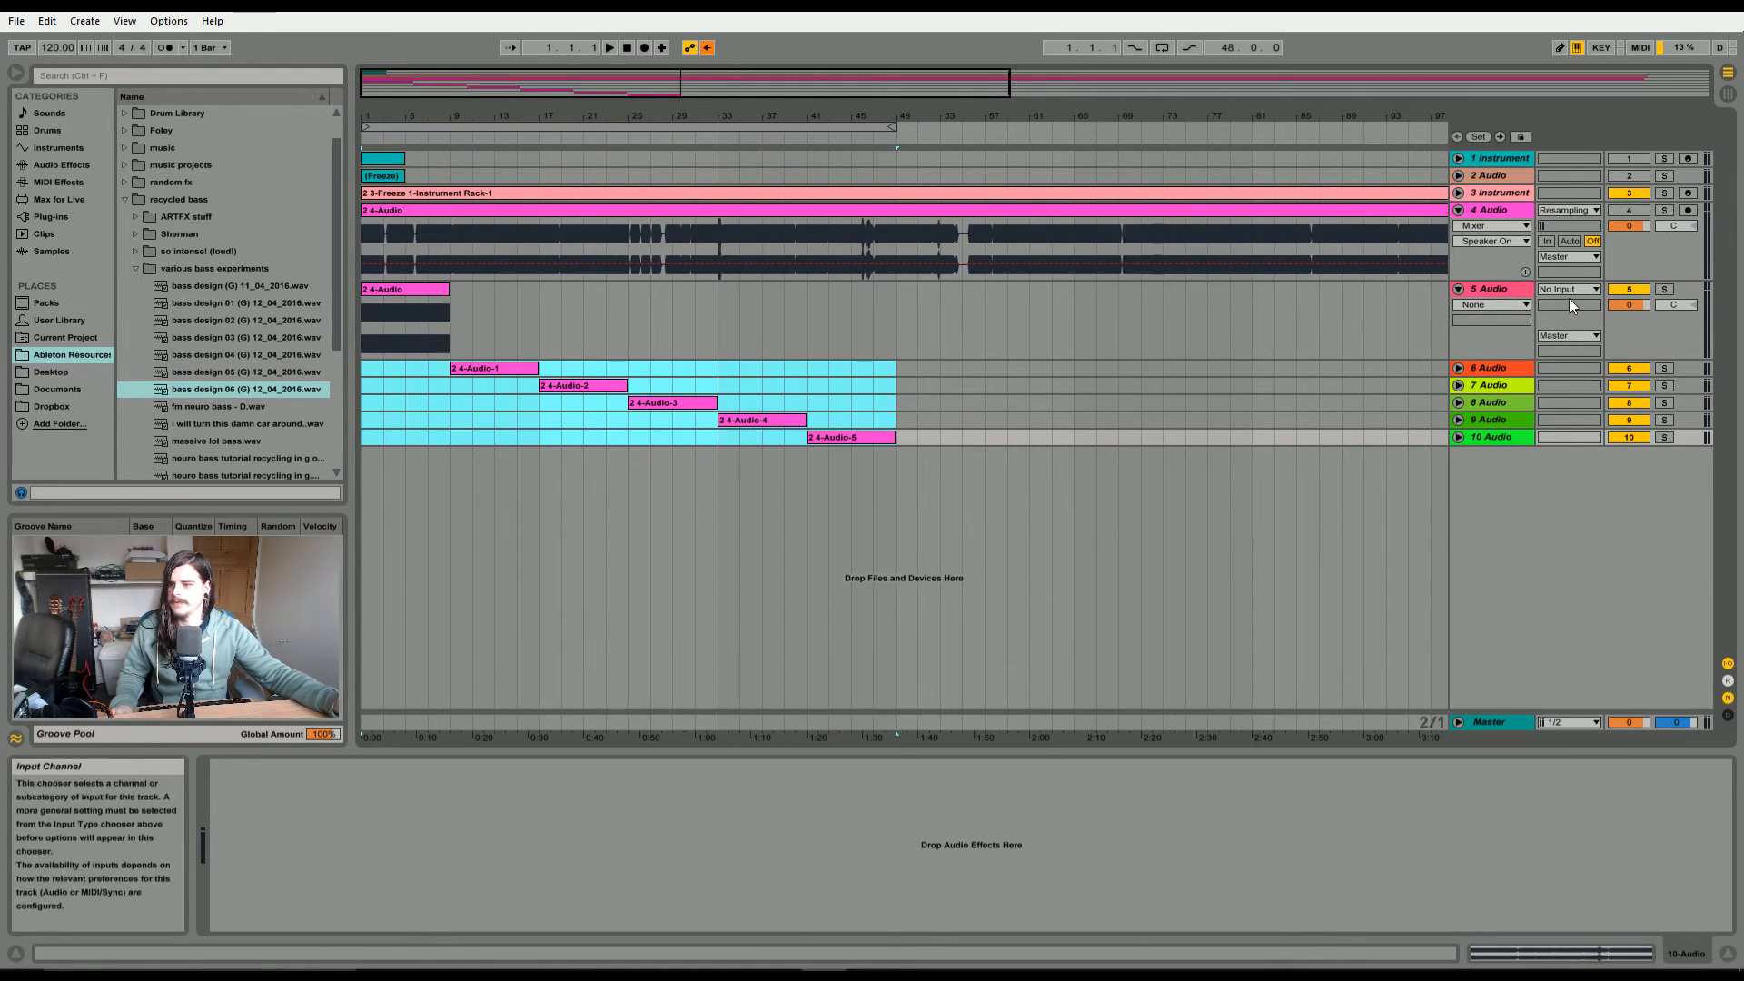
- Fold the 4 Audio track and select the 5 Audio clip to examine its waveform up close
click(1458, 209)
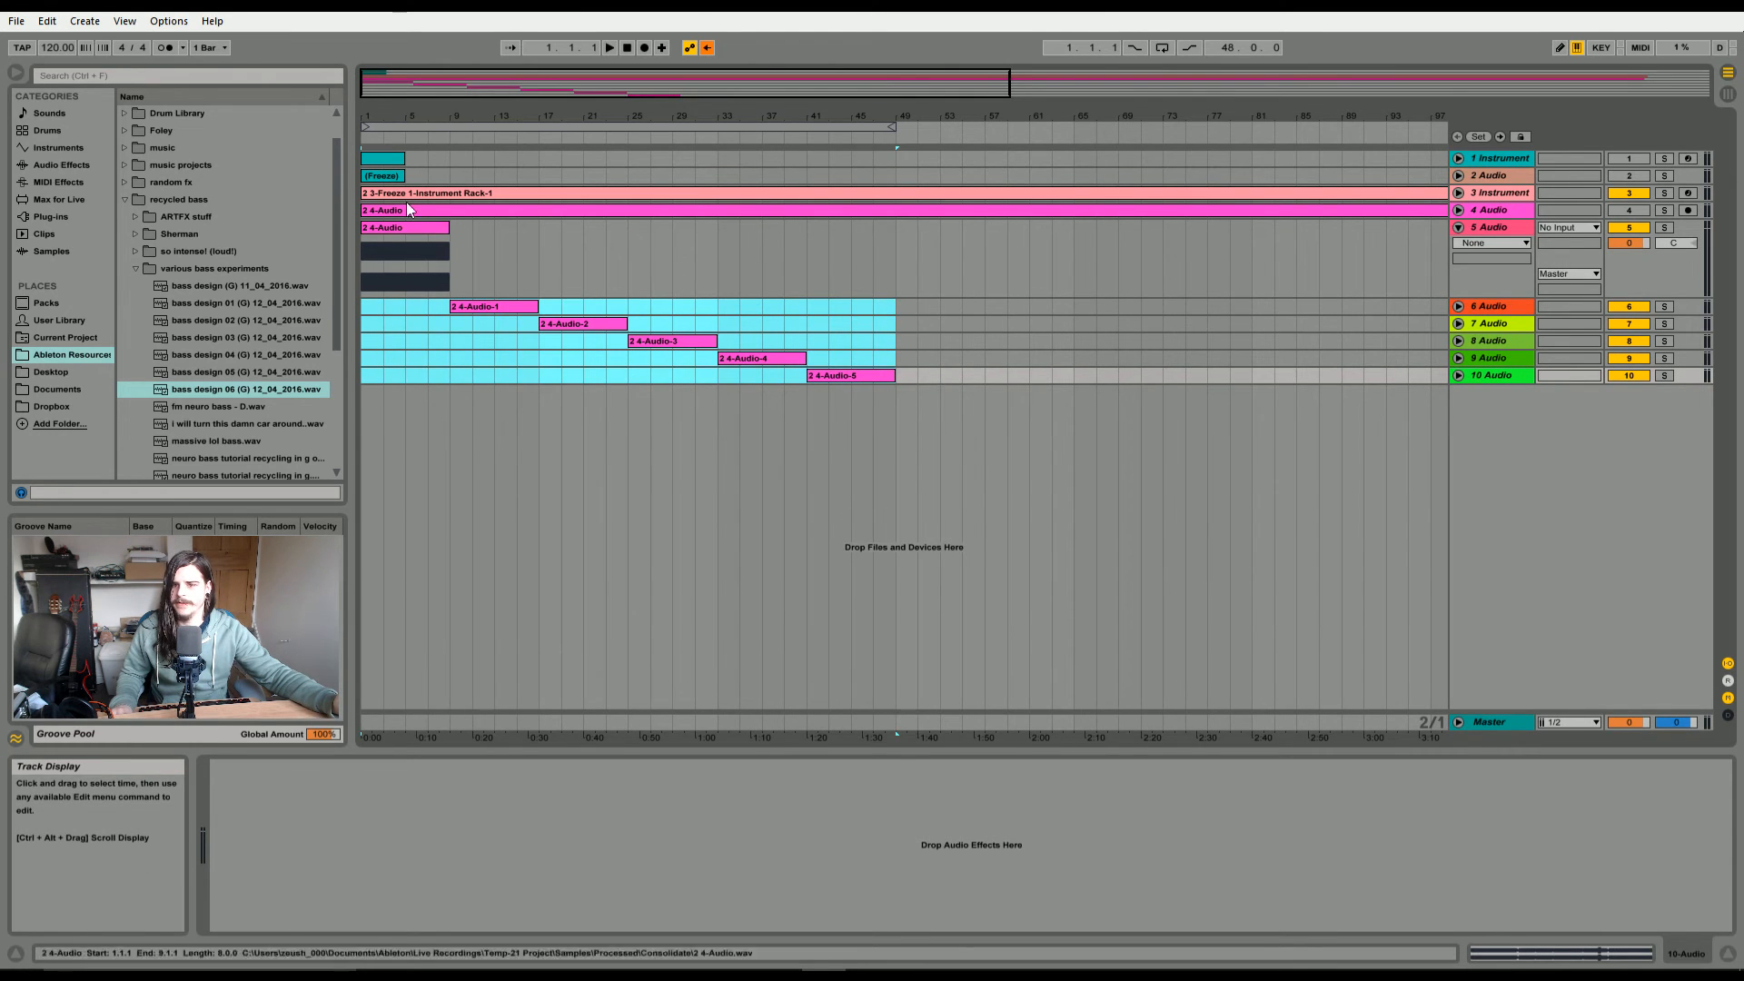
drag(375, 84, 377, 180)
click(423, 226)
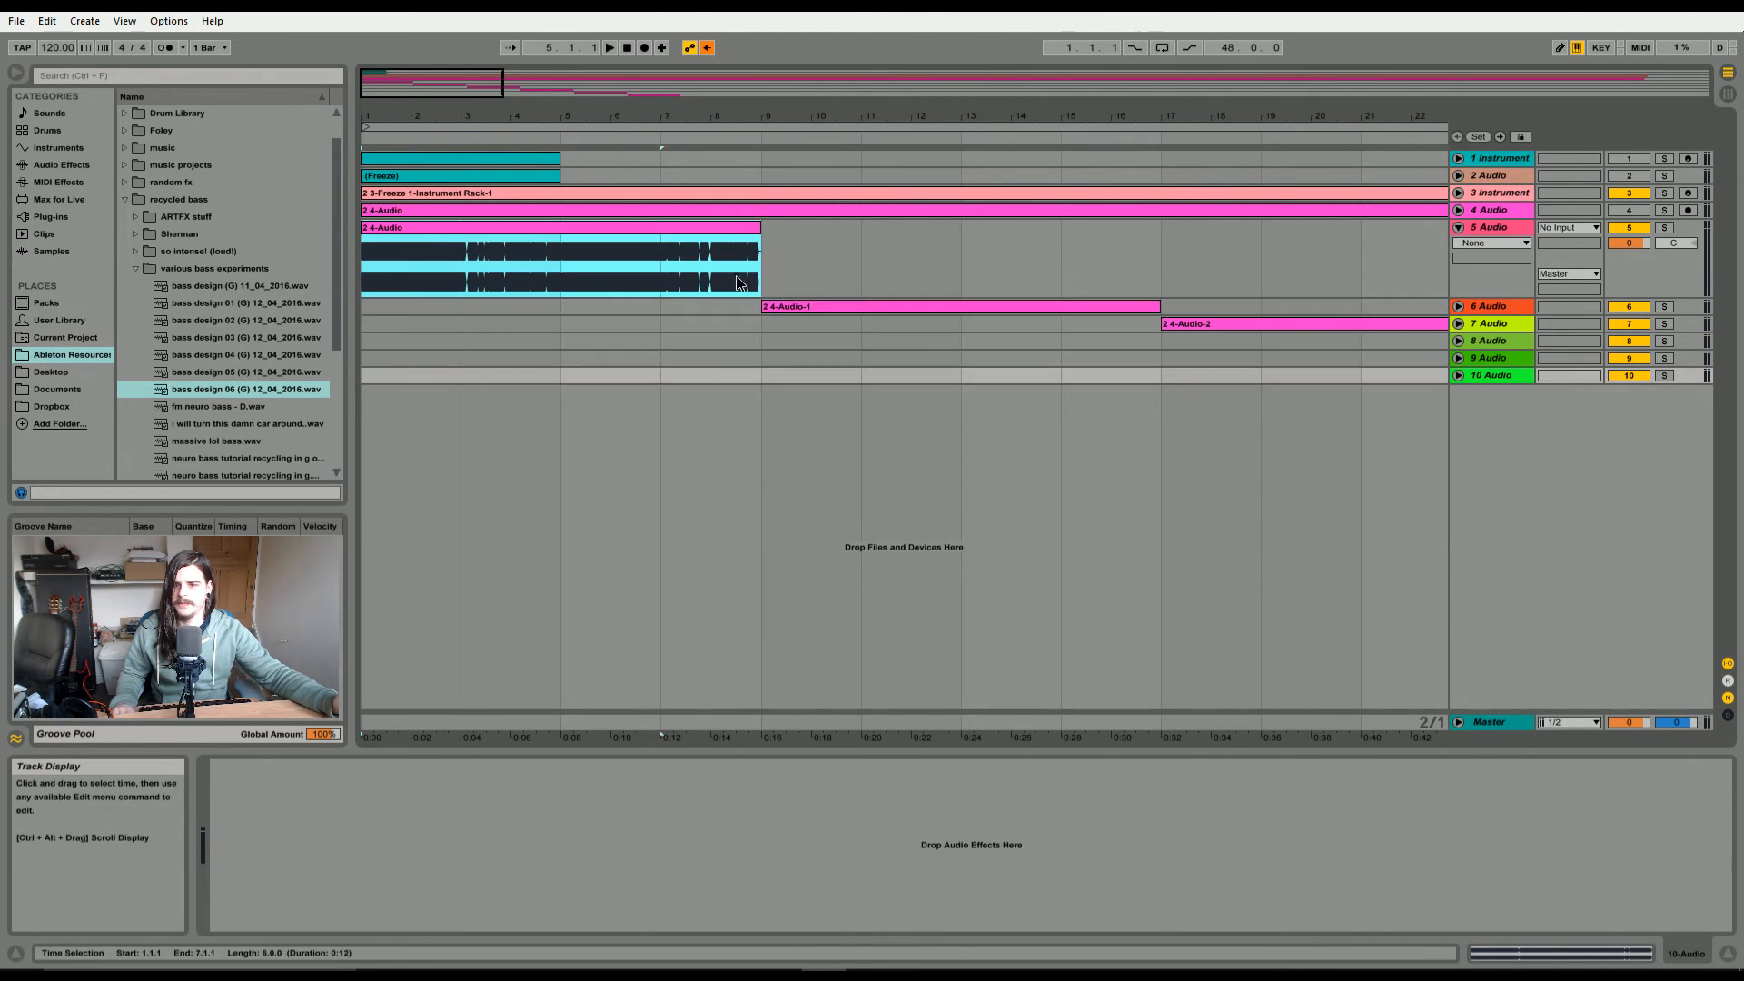
drag(454, 87, 464, 77)
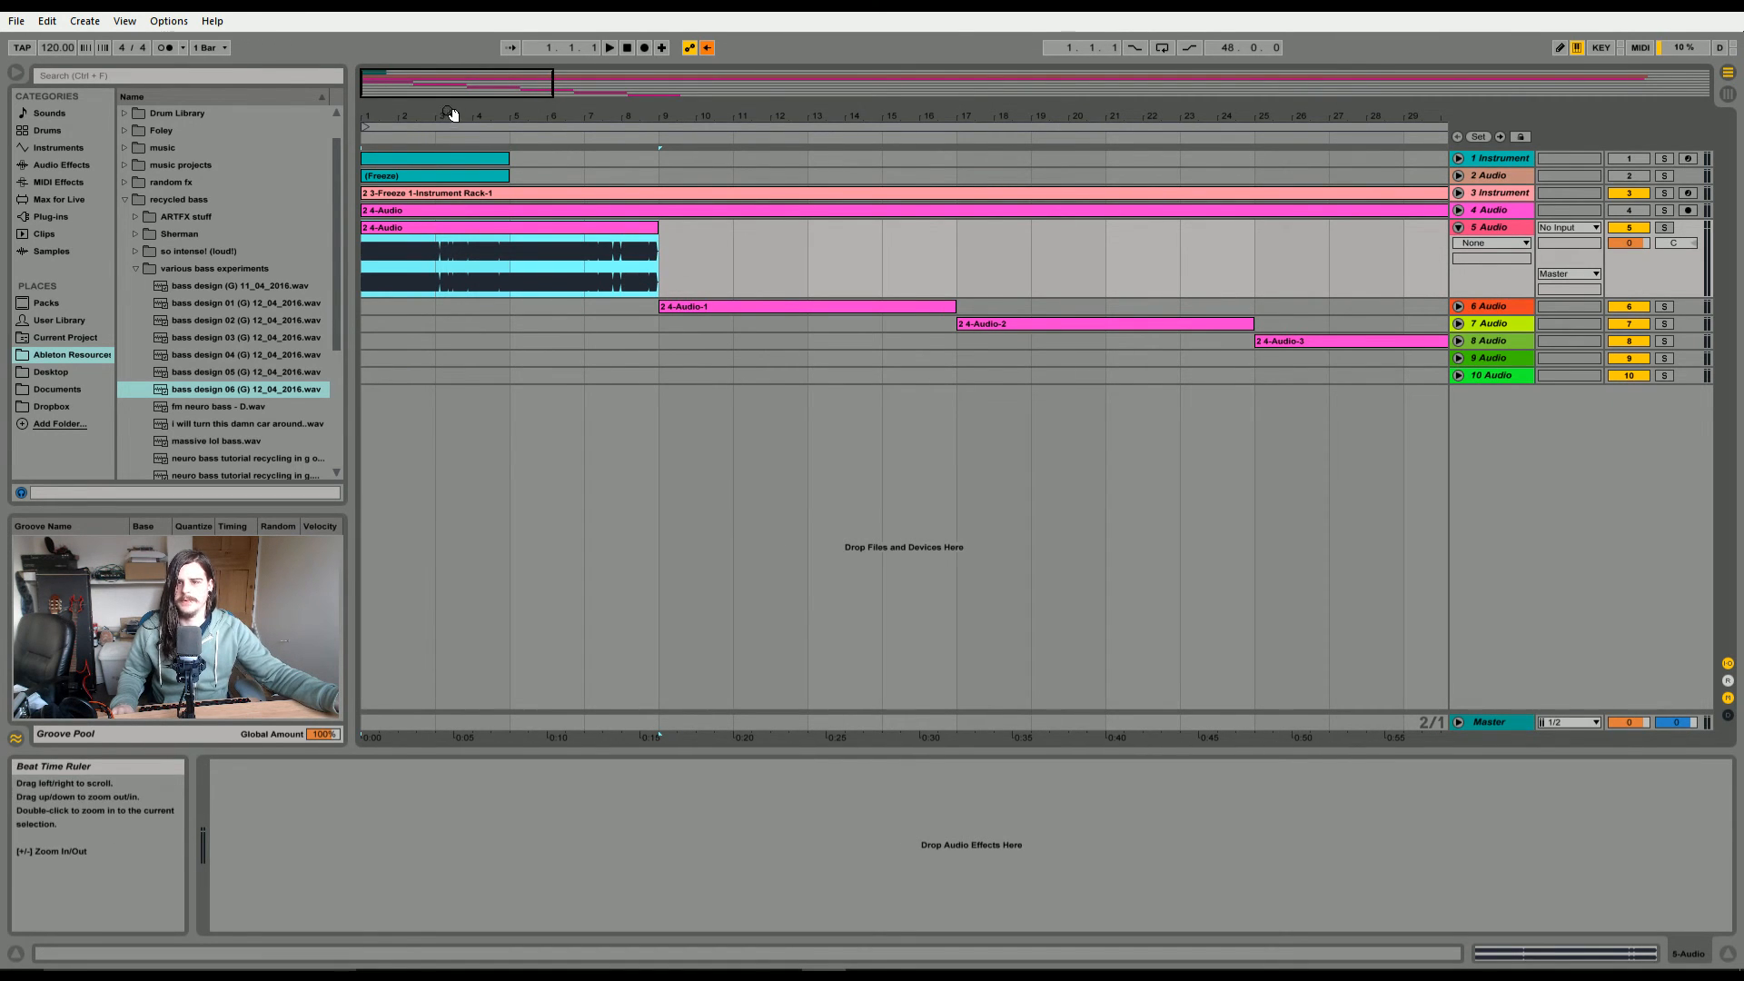
drag(461, 93, 534, 89)
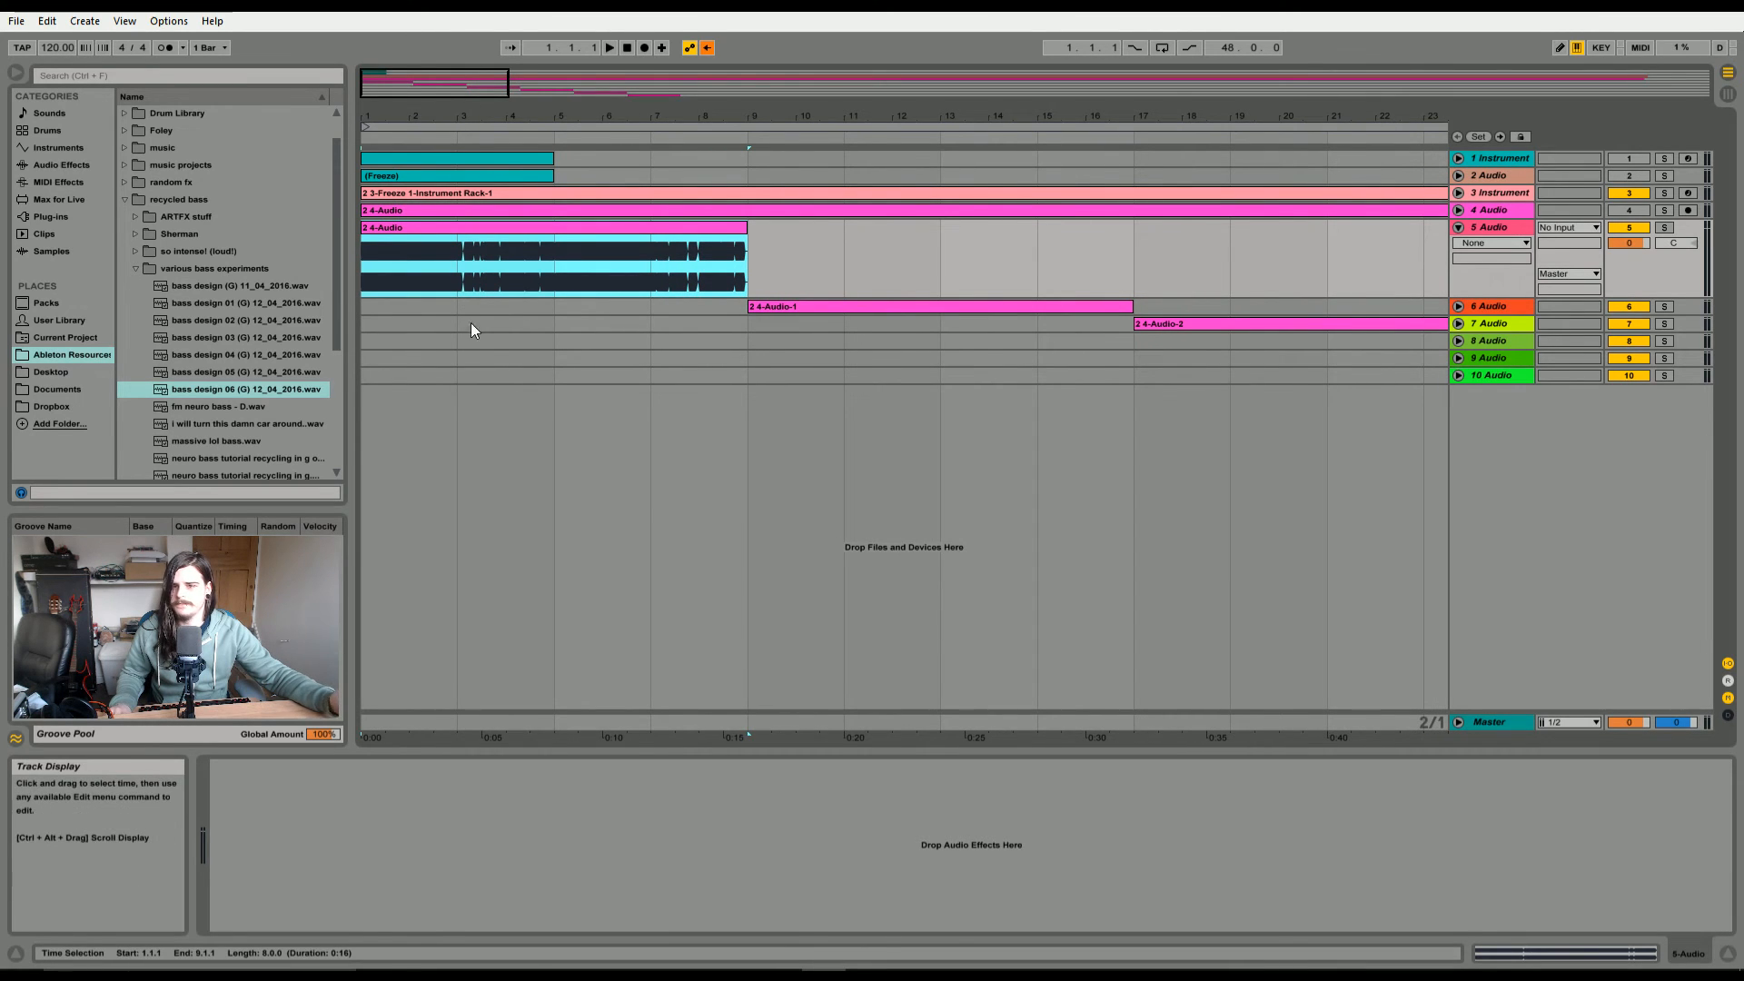
- Solo the 5 Audio track and audition its clip from bar 3 and bar 7
click(1663, 229)
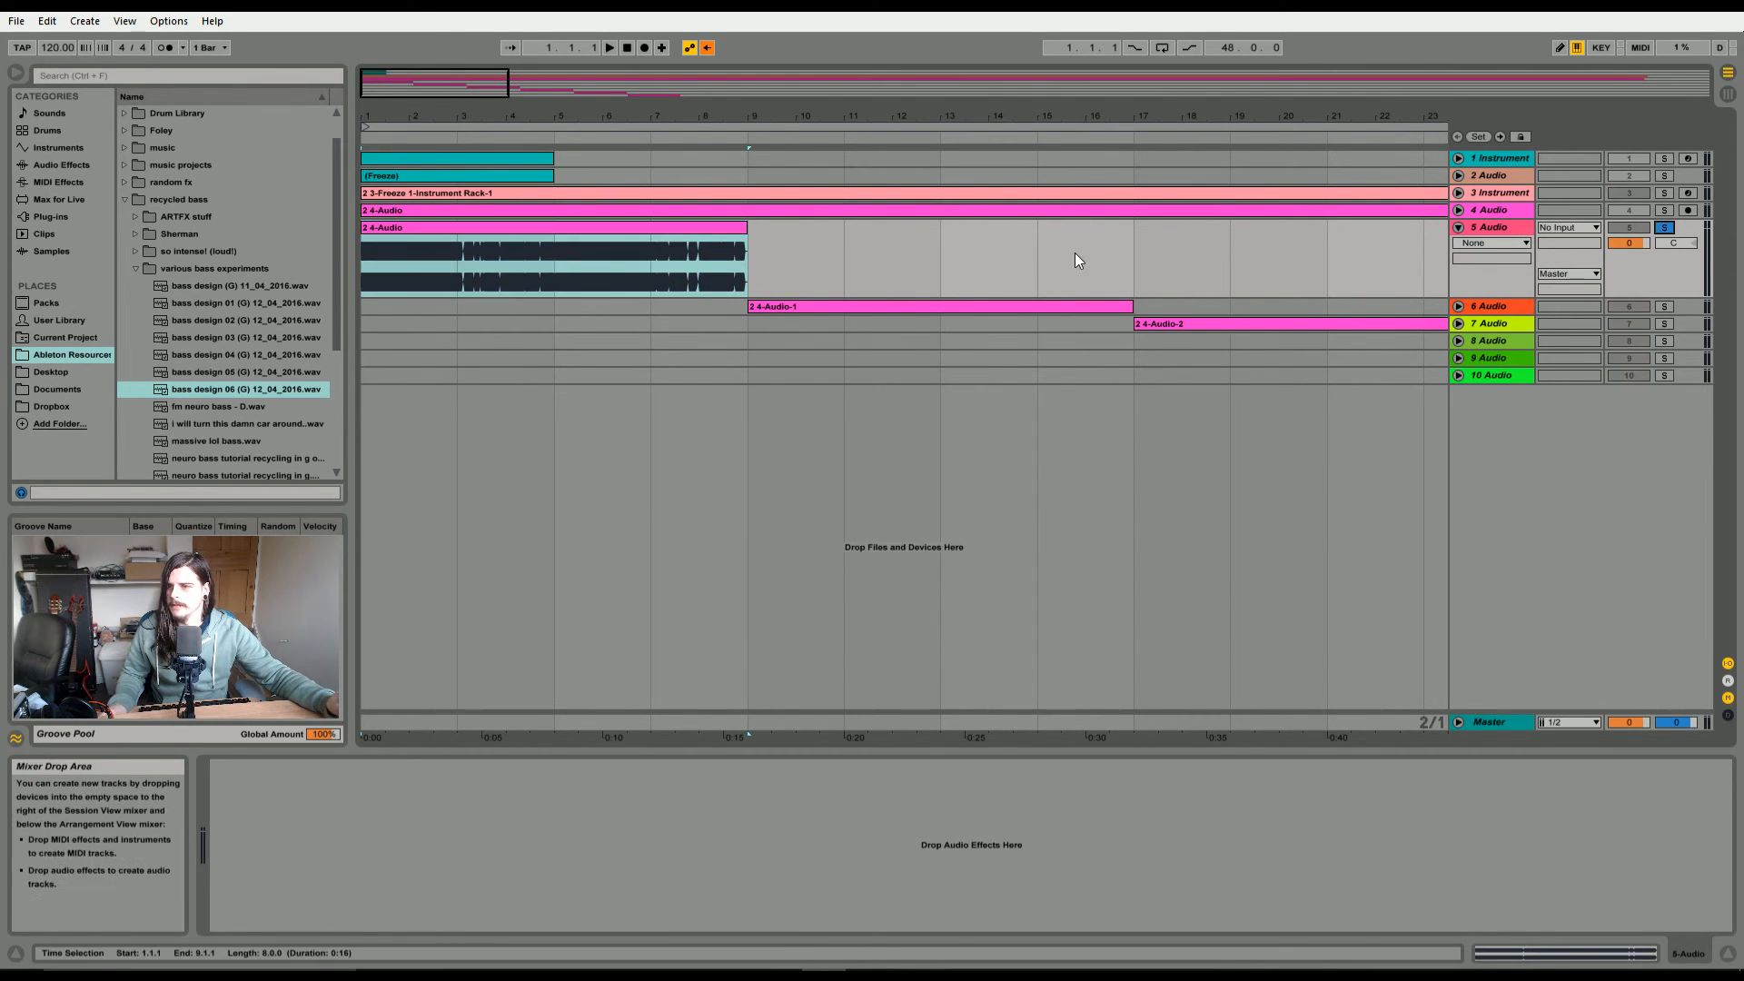
click(458, 260)
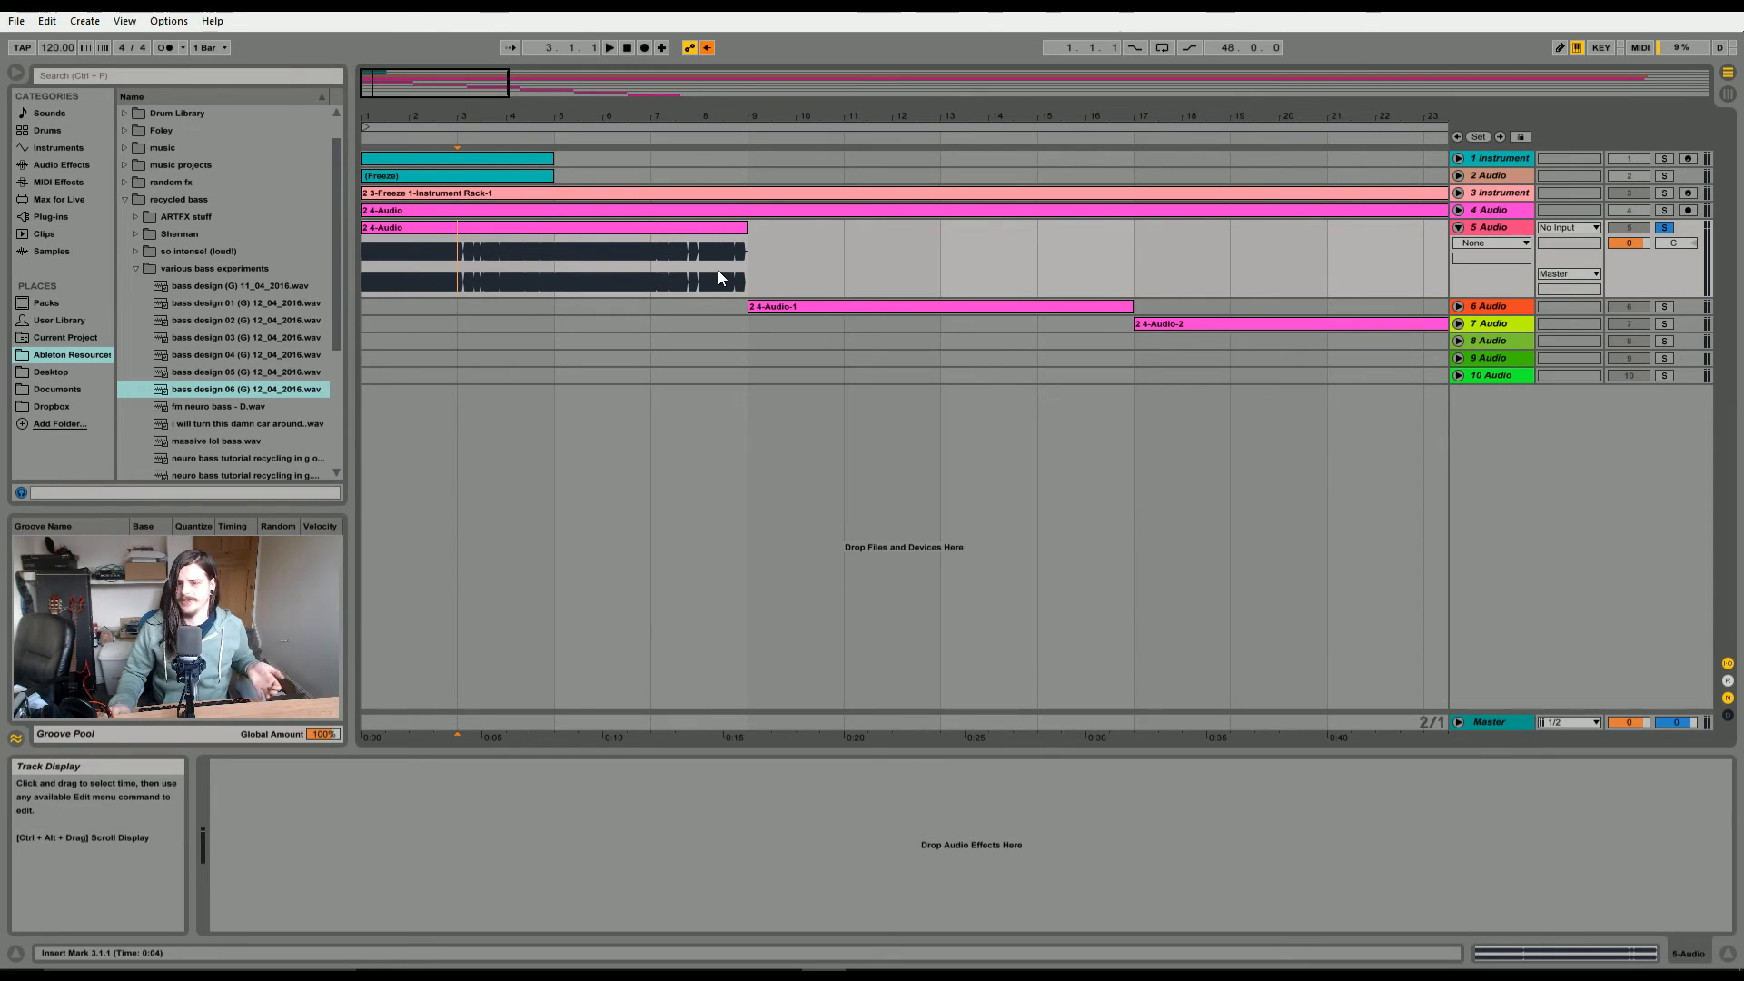
drag(405, 78, 502, 157)
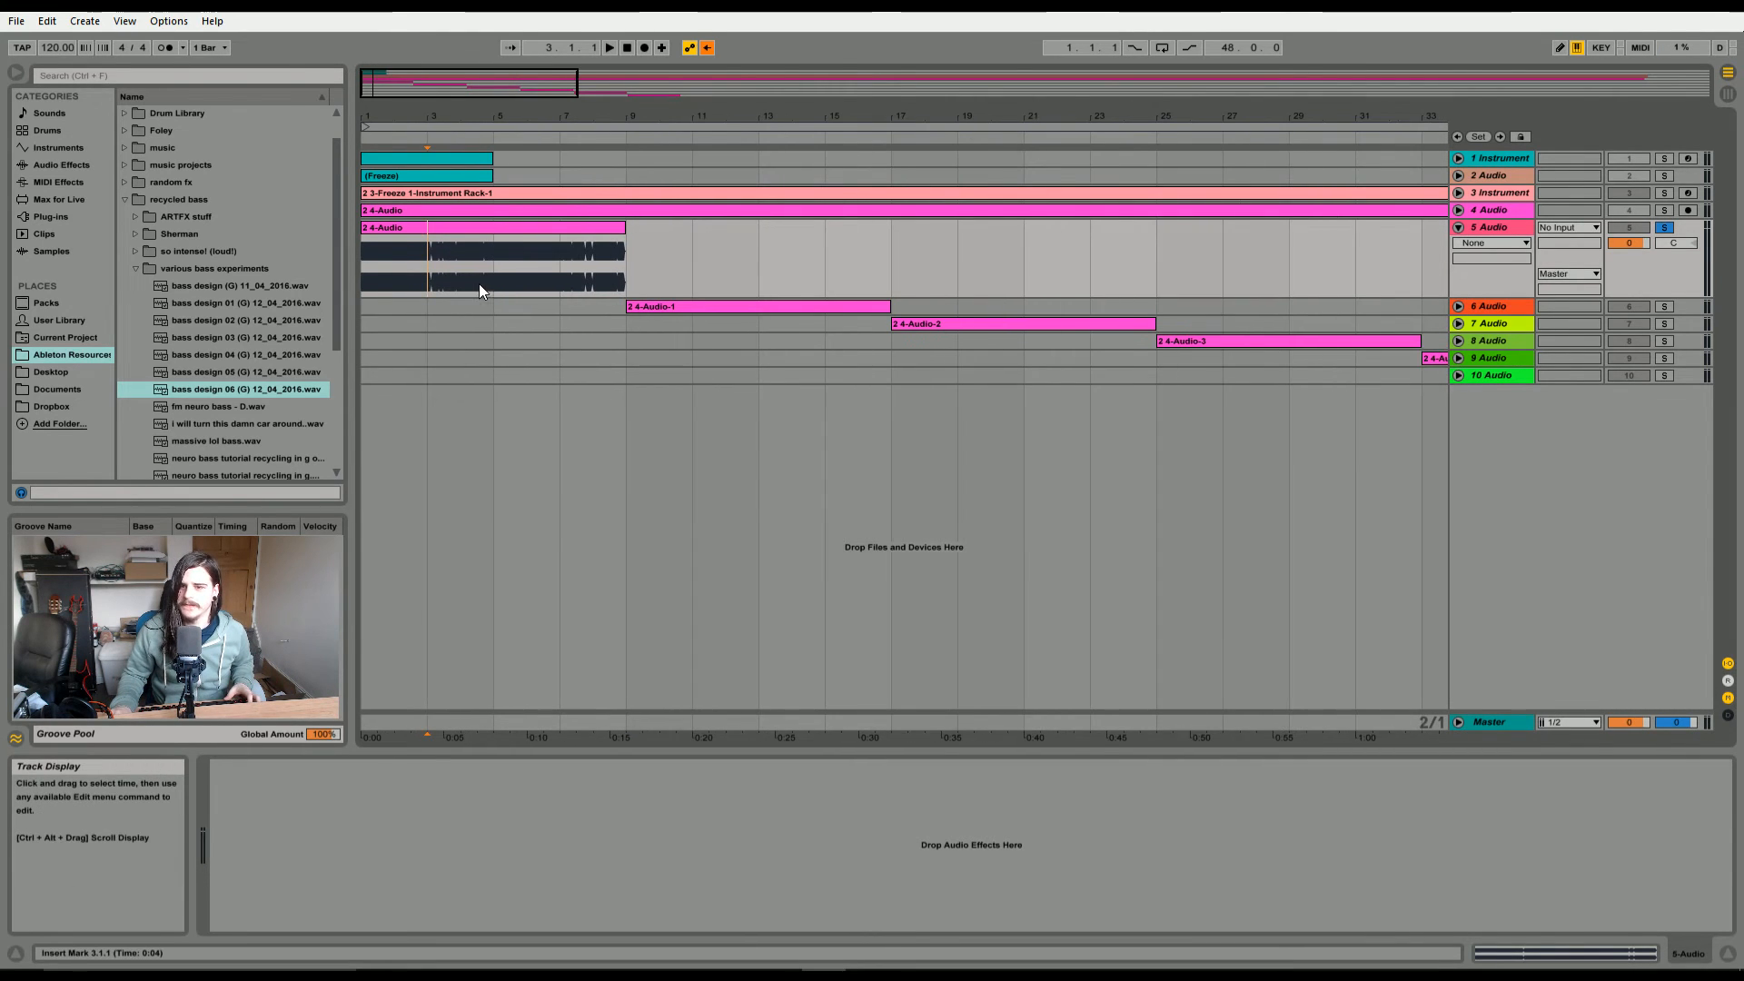
key(space)
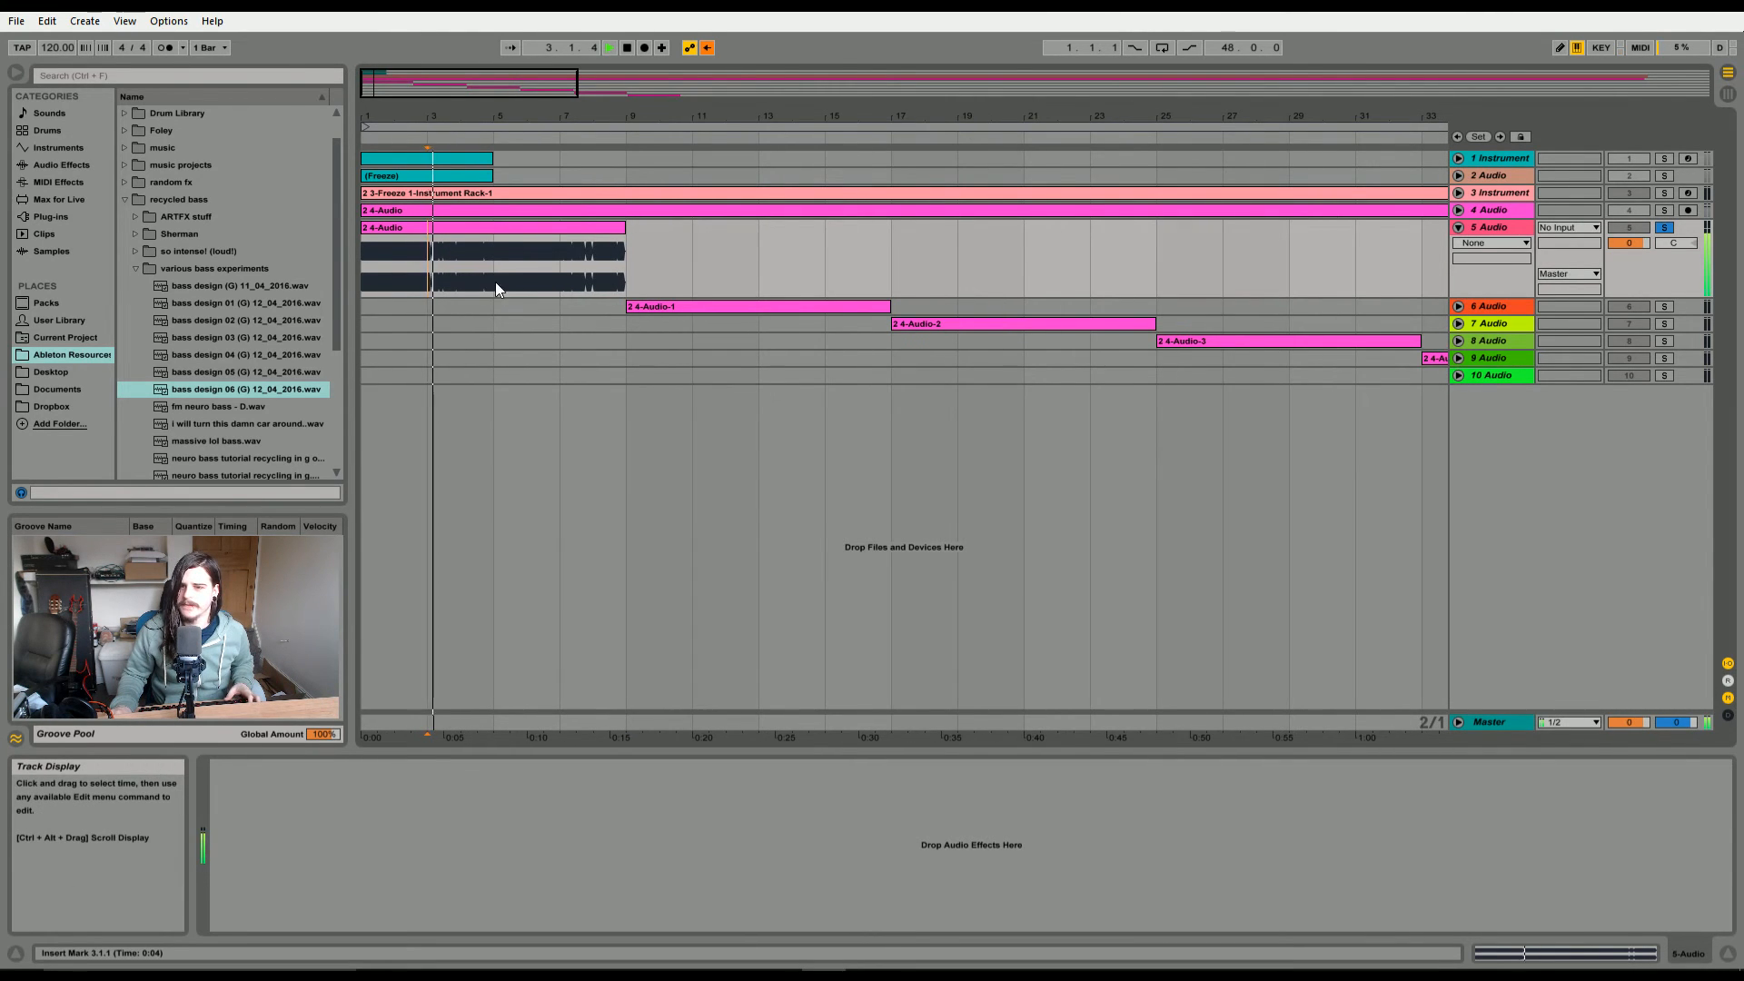
click(569, 264)
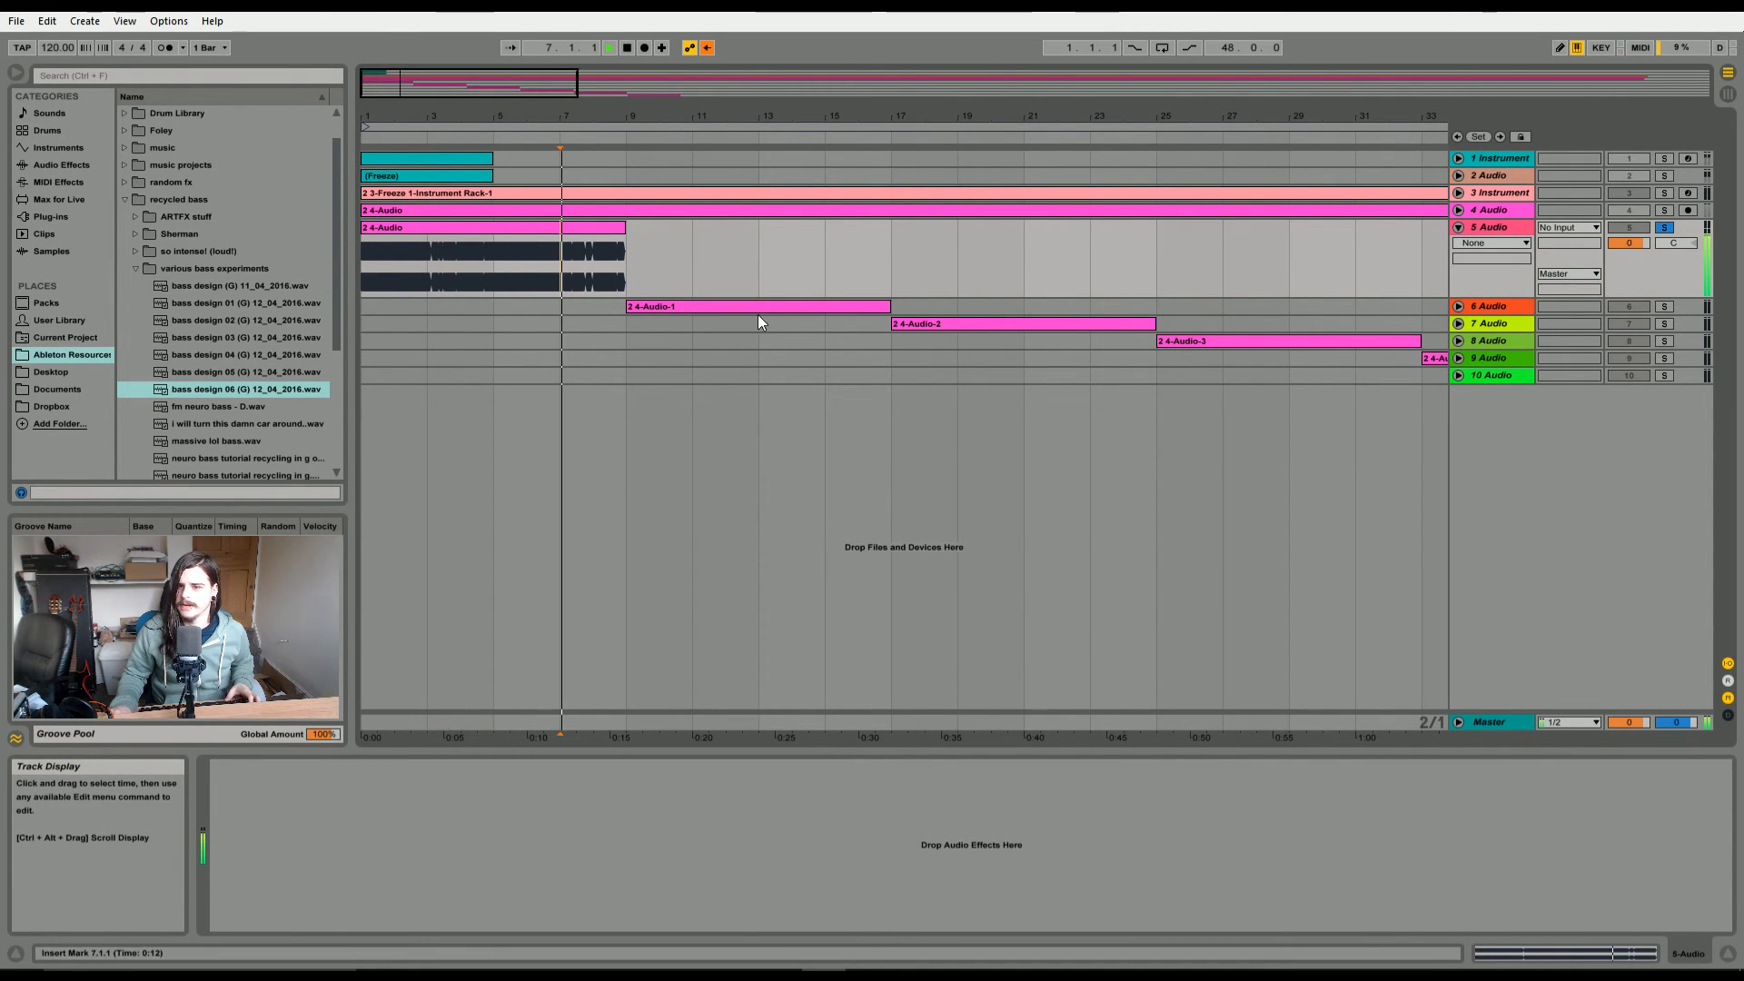
- Solo tracks 6 to 10 Audio in addition to 5 Audio
ctrl+click(1668, 309)
ctrl+click(1667, 325)
ctrl+click(1666, 343)
ctrl+click(1664, 375)
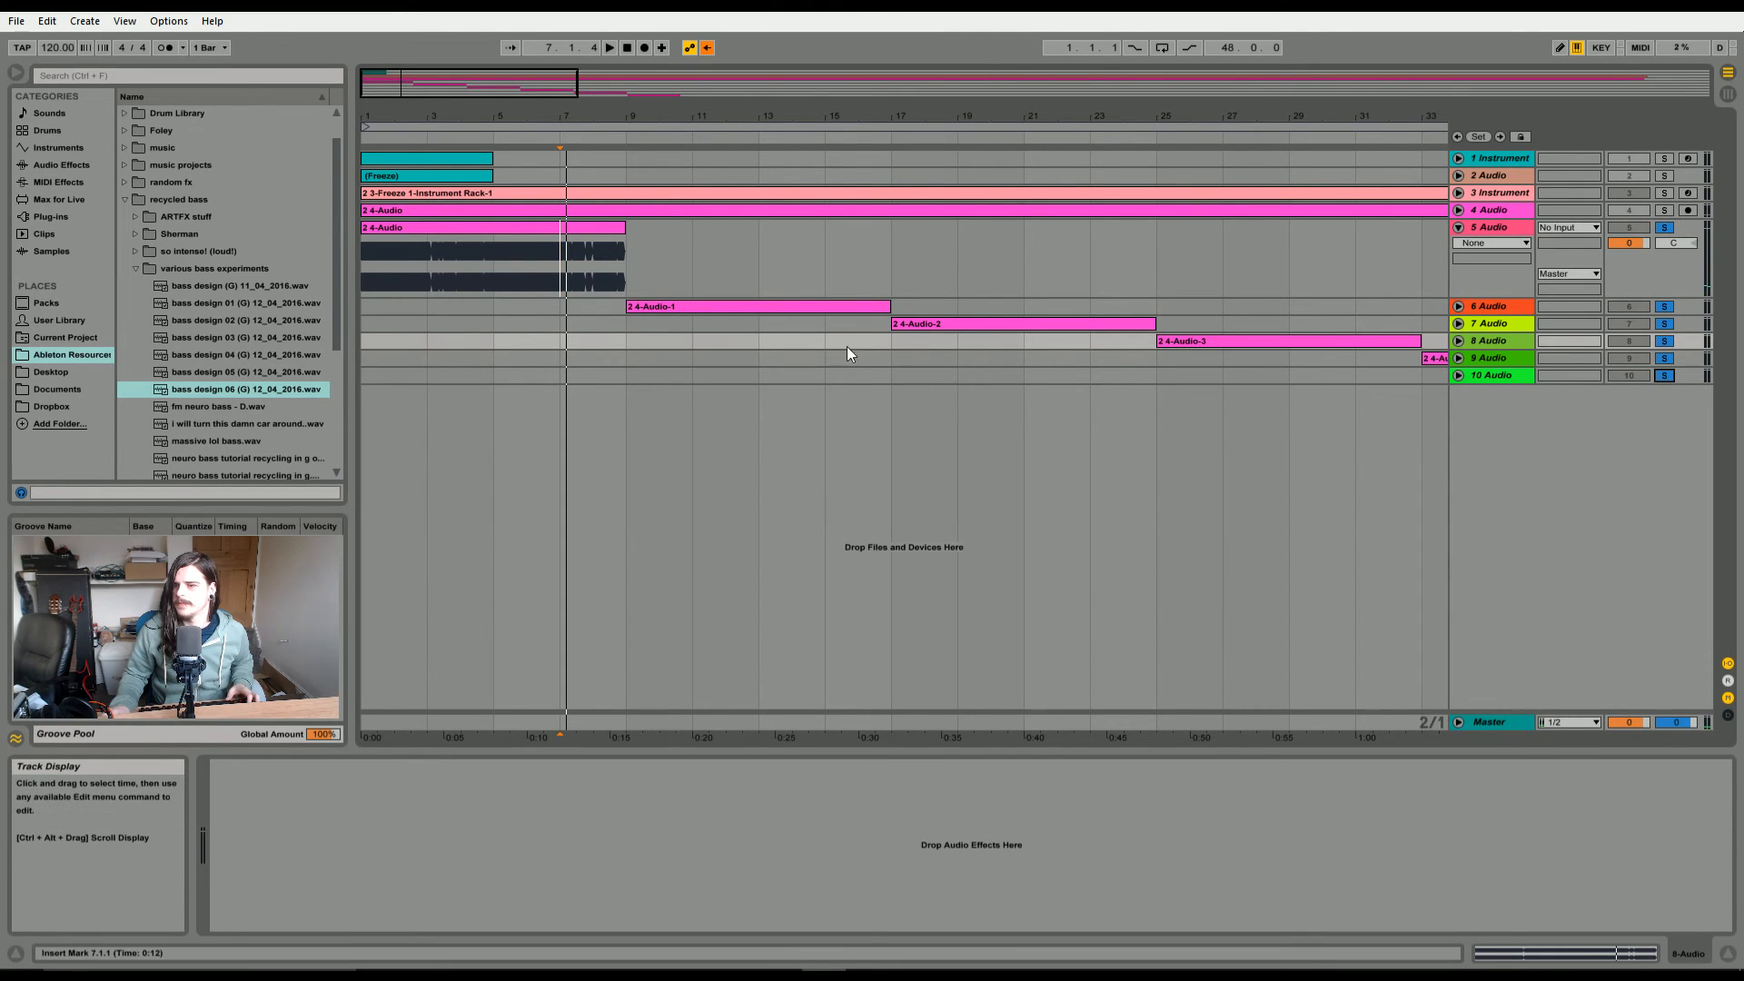
- Audition short parts of the 4-Audio-1 and 4-Audio-2 clips on tracks 6 and 7
key(space)
click(684, 326)
key(space)
key(space)
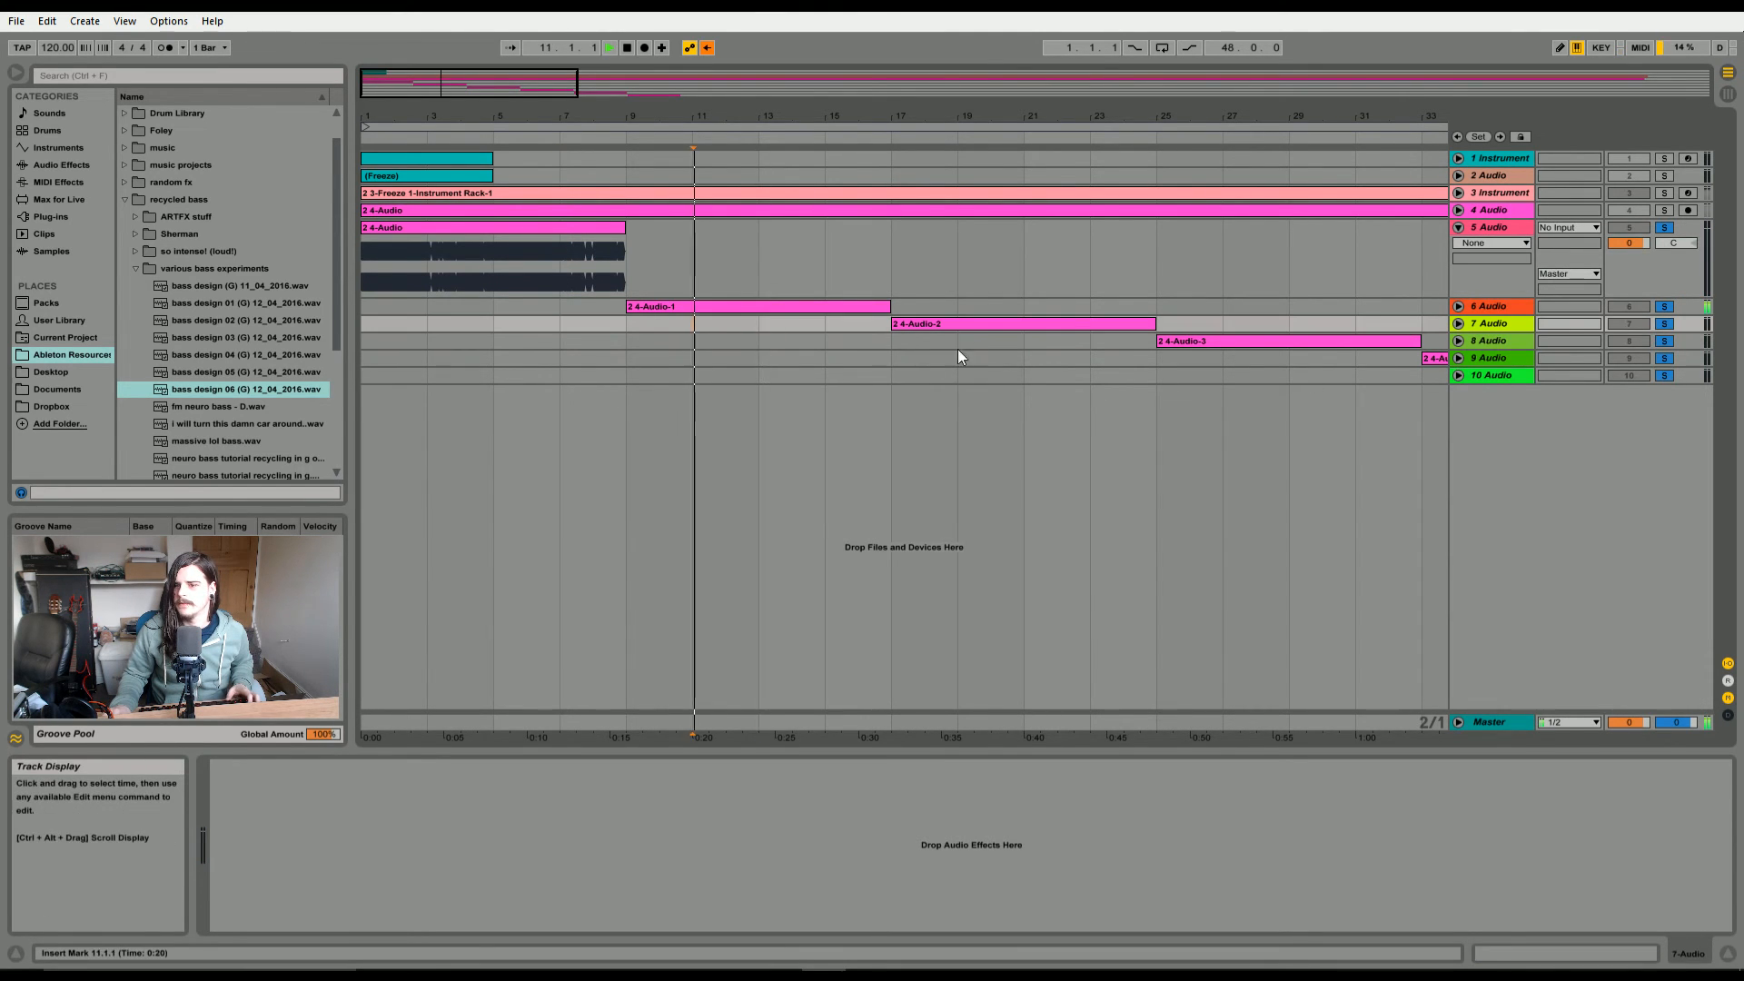
click(977, 346)
key(space)
key(space)
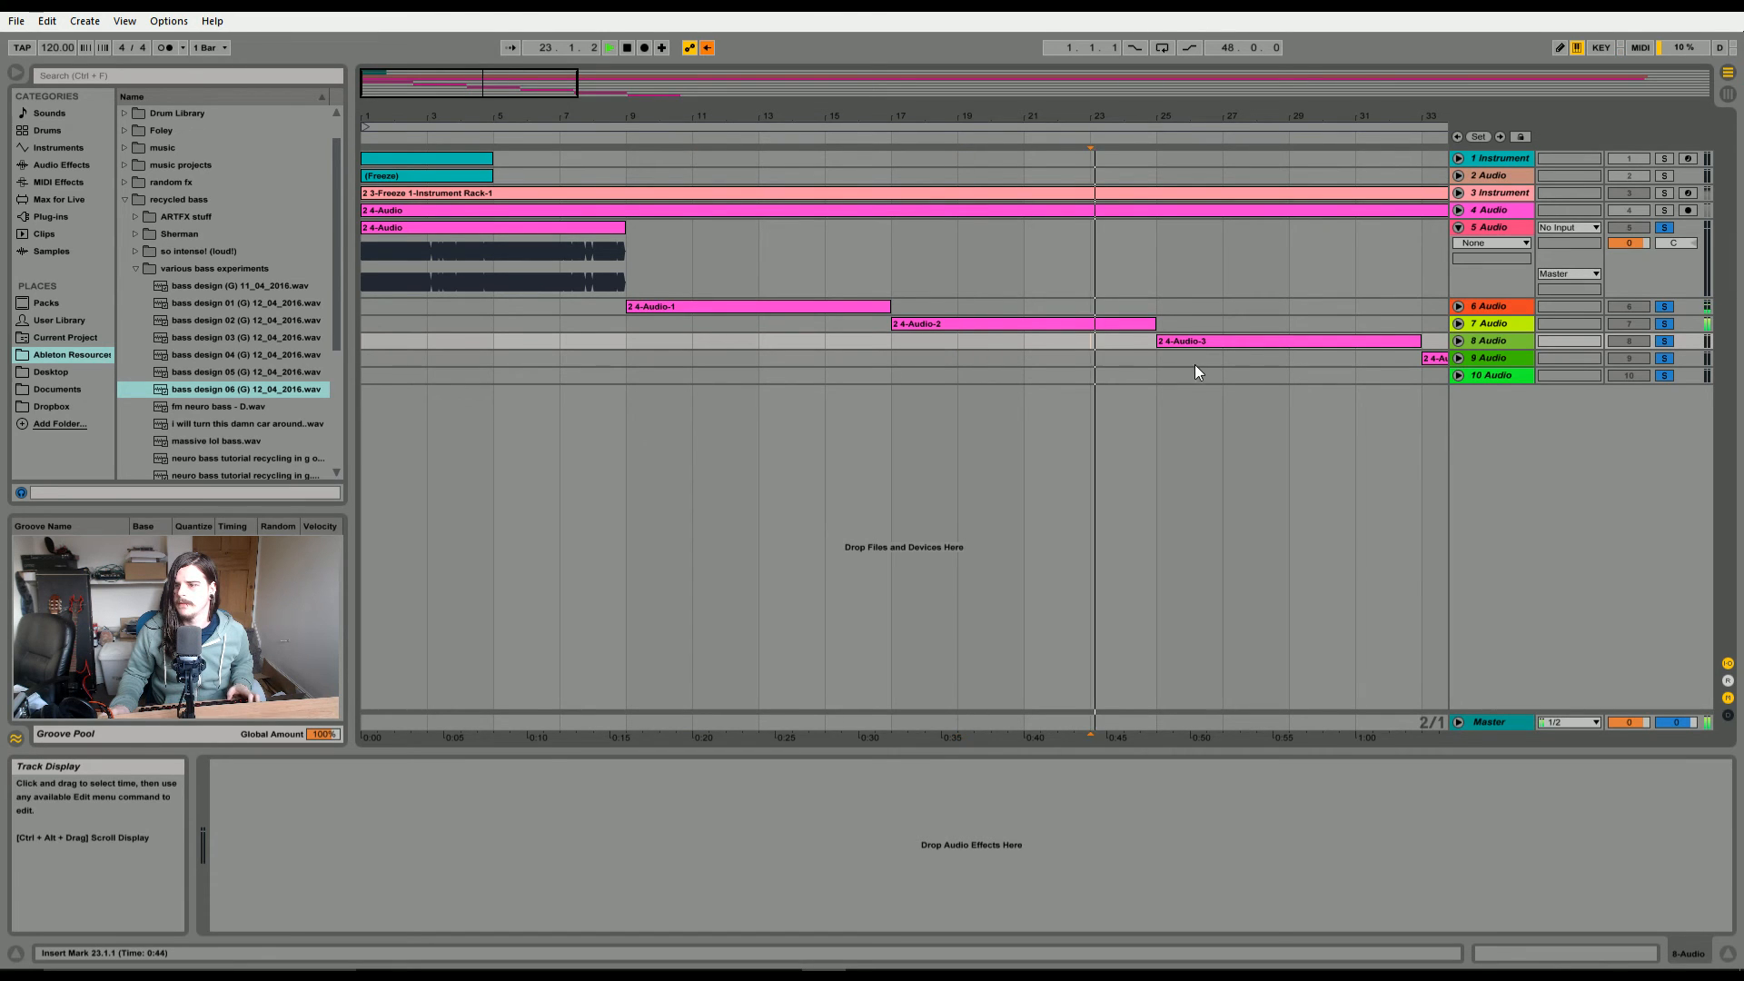
- Audition the 4-Audio-3 clip from bar 27 and bar 31
click(1224, 362)
key(space)
key(space)
click(1360, 364)
key(space)
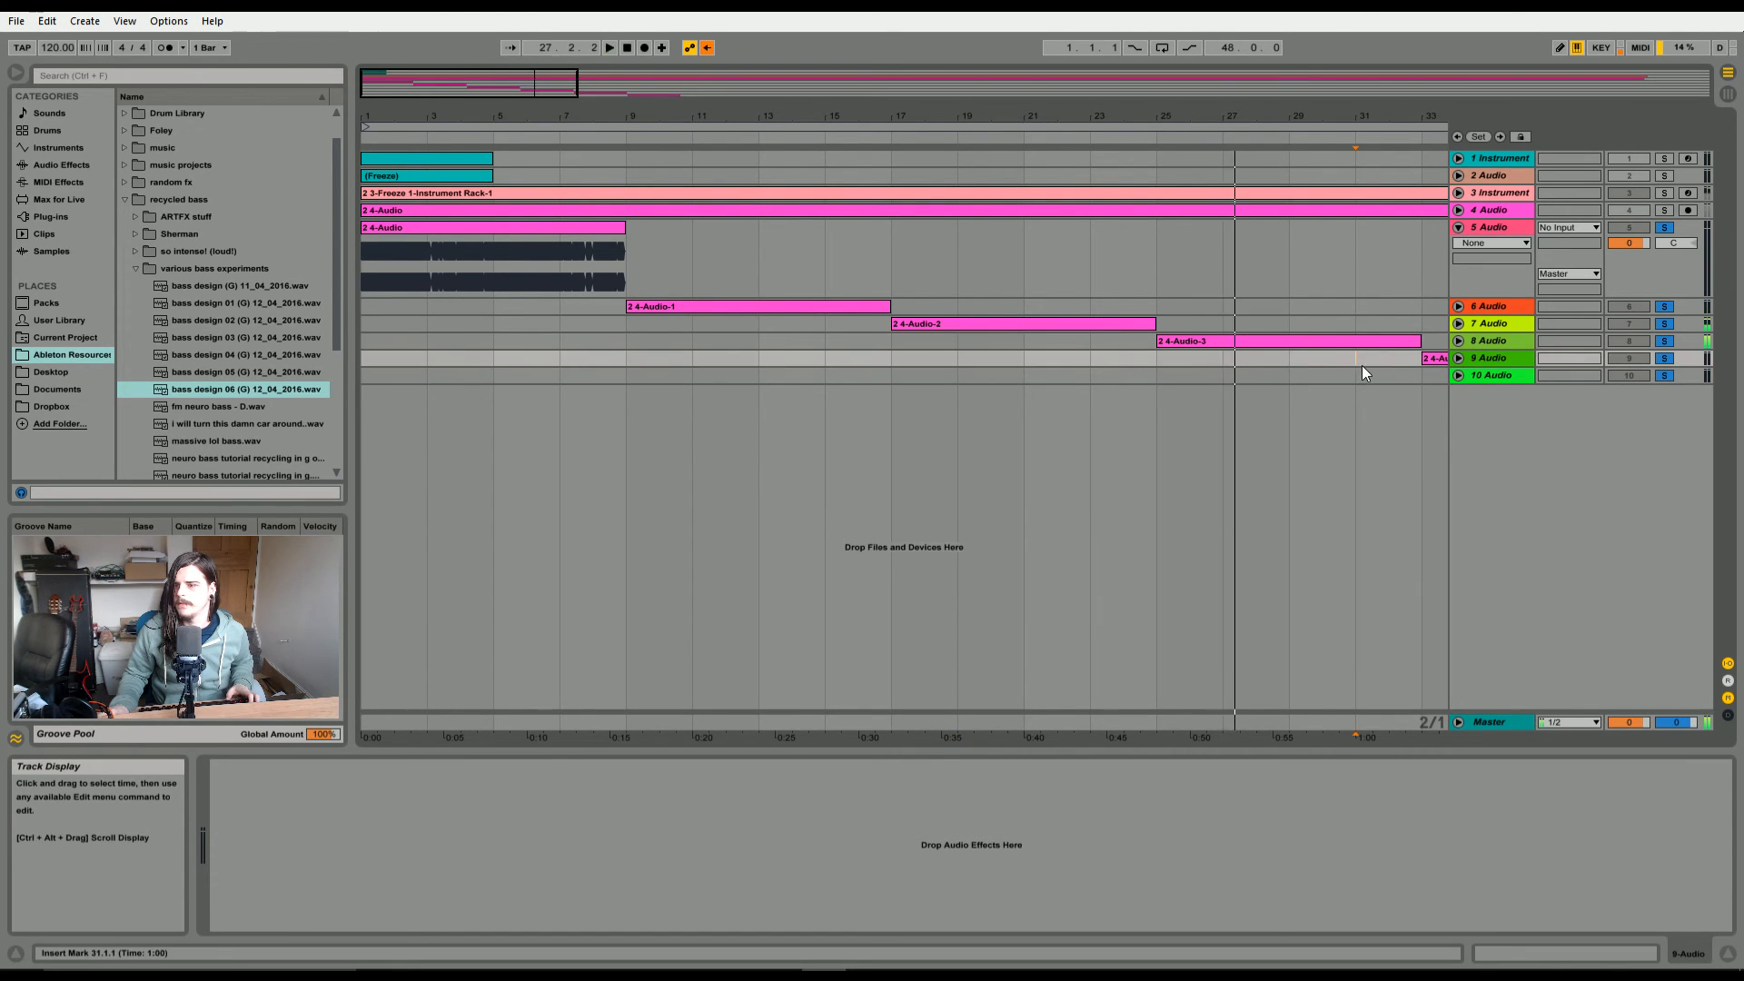
key(space)
- Audition several points of the 4-Audio-4 clip, including bar 35 and bar 39
drag(537, 95, 542, 65)
click(1006, 370)
key(space)
key(space)
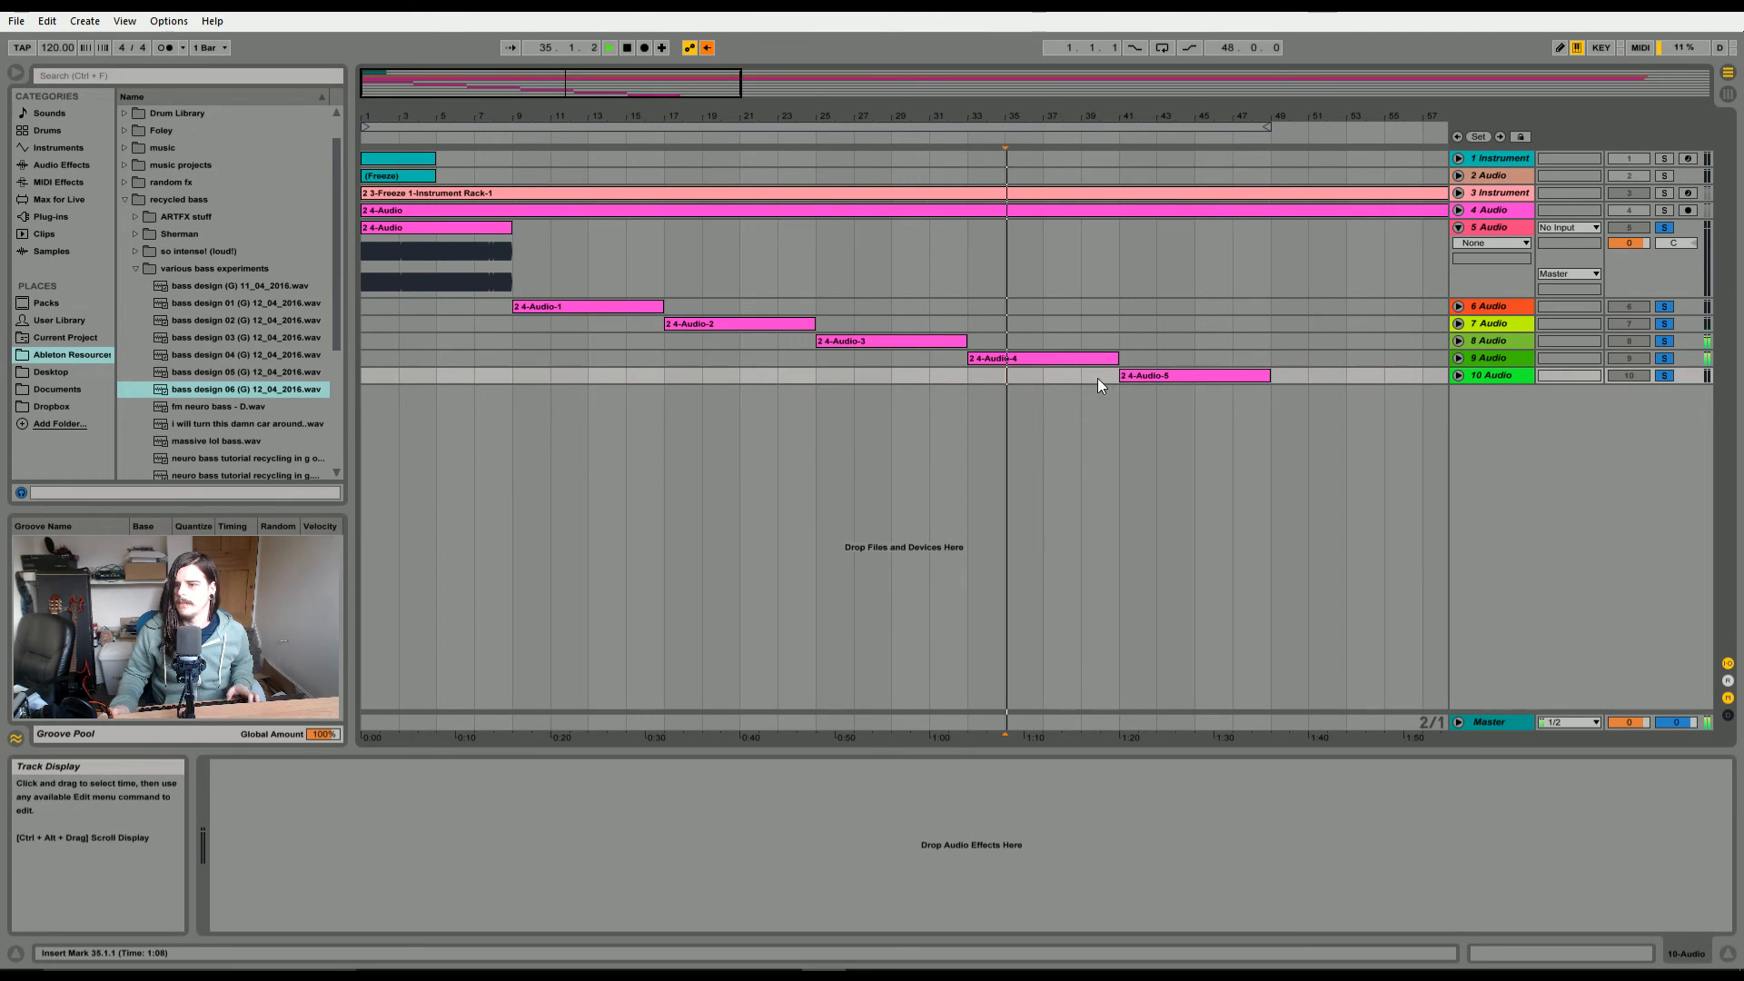
click(1058, 377)
key(space)
key(space)
click(1095, 378)
key(space)
key(space)
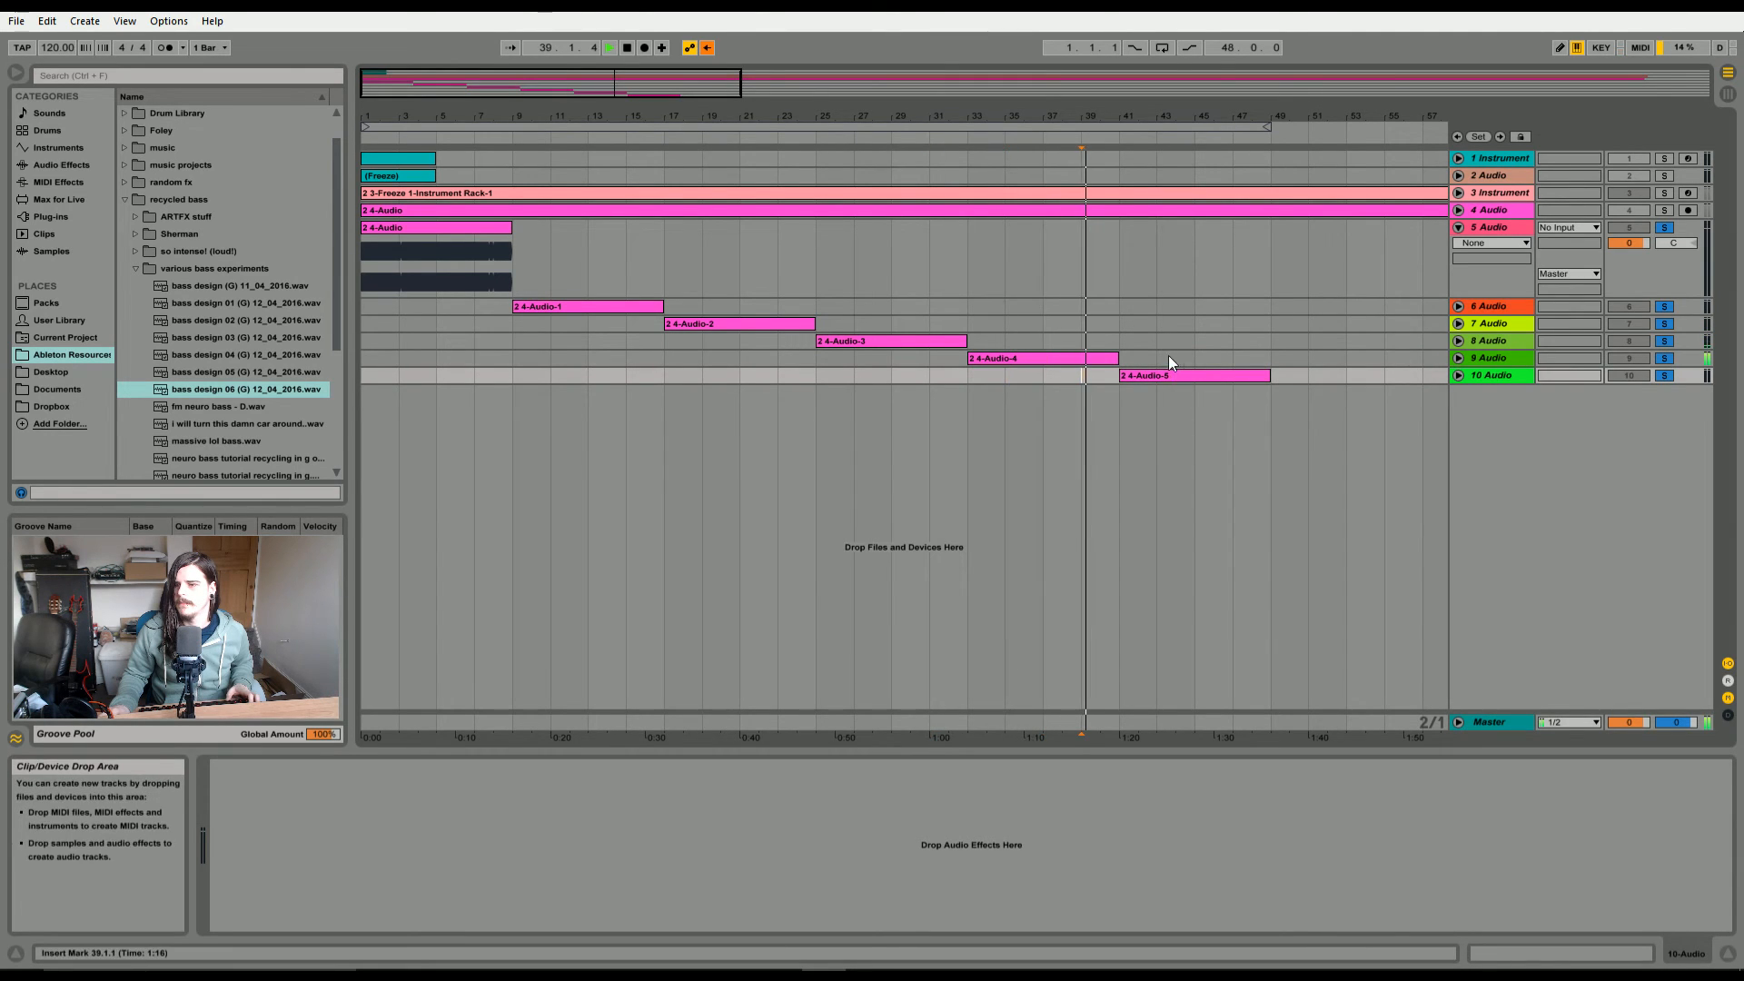
- Audition two points of the 4-Audio-5 clip, including bar 47, and stop playback
click(1168, 361)
key(space)
key(space)
click(1220, 358)
key(space)
key(space)
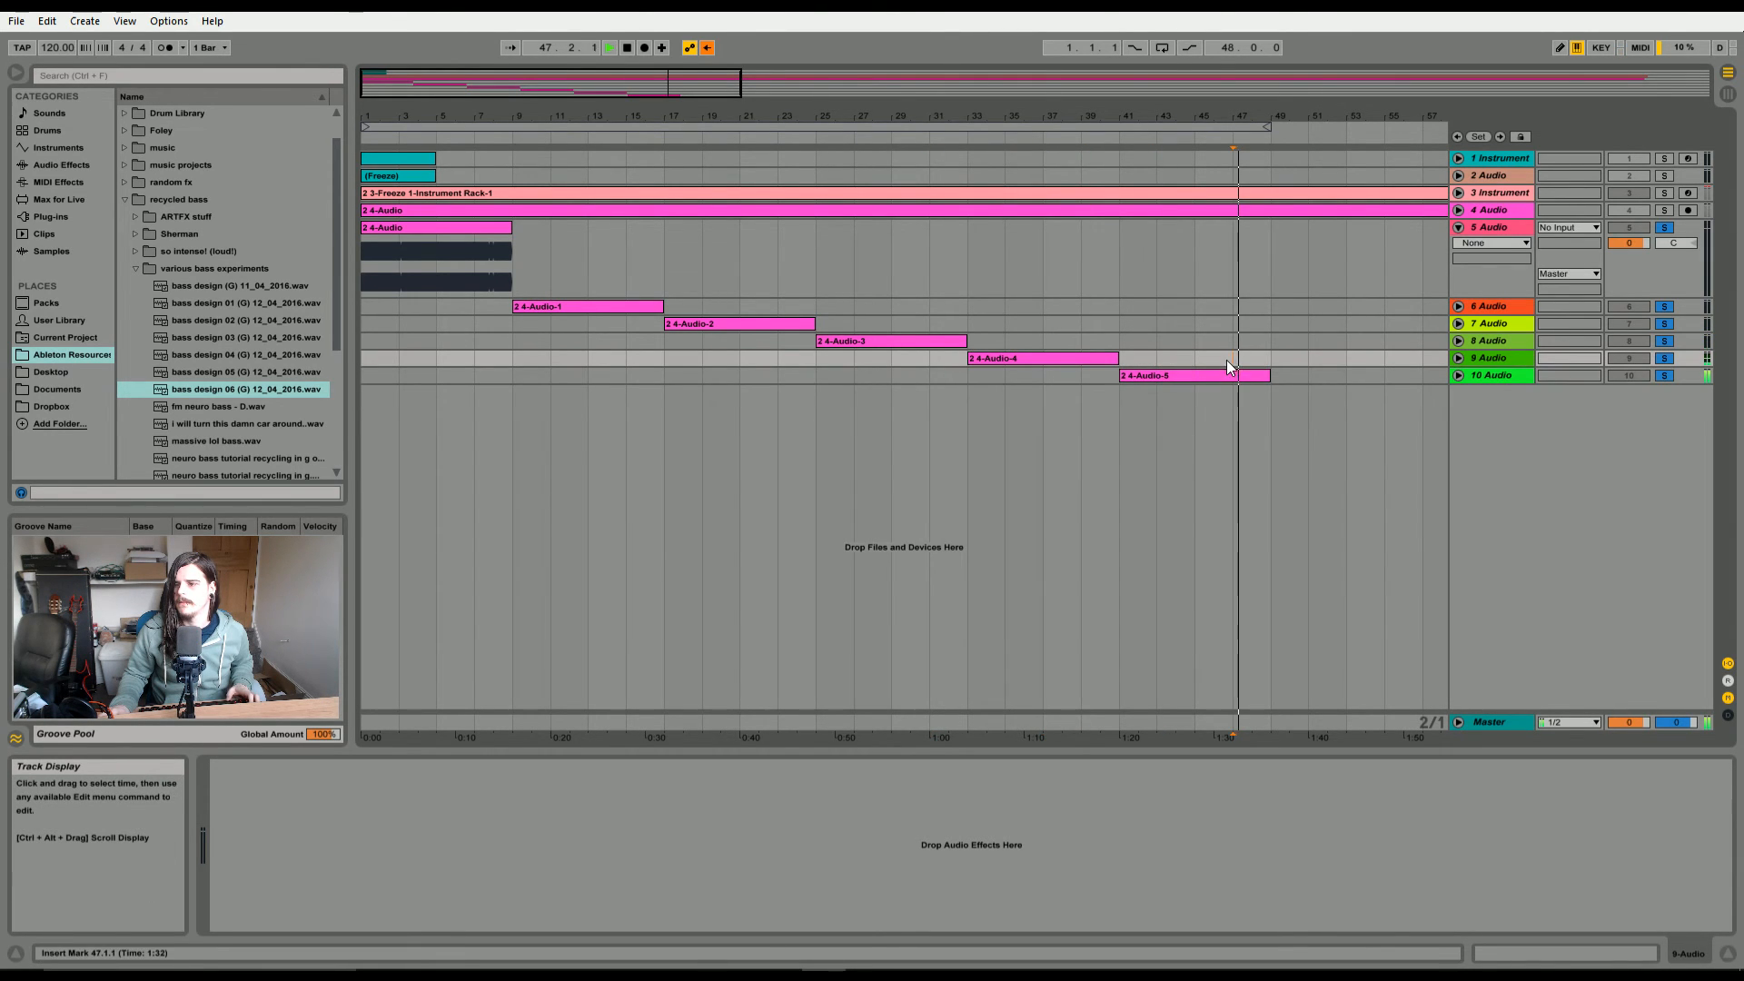
key(space)
- Show the whole arrangement, fold the 5 Audio track, and select its clip
drag(499, 88, 446, 64)
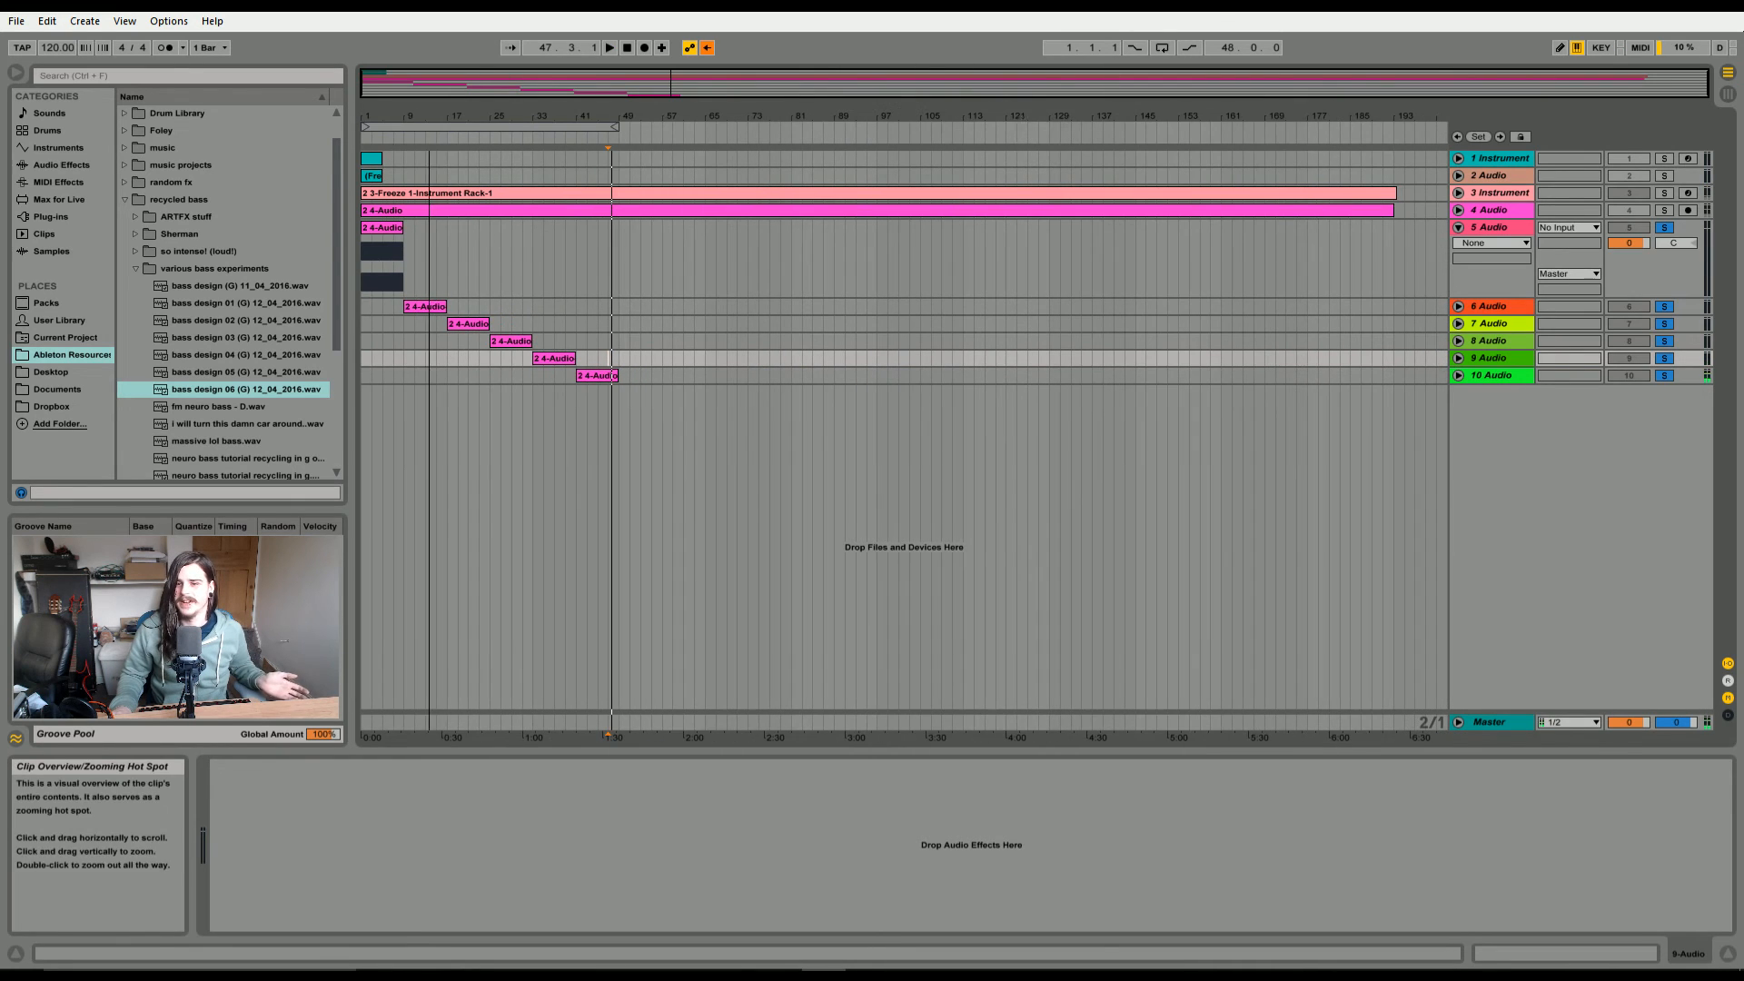
click(1459, 228)
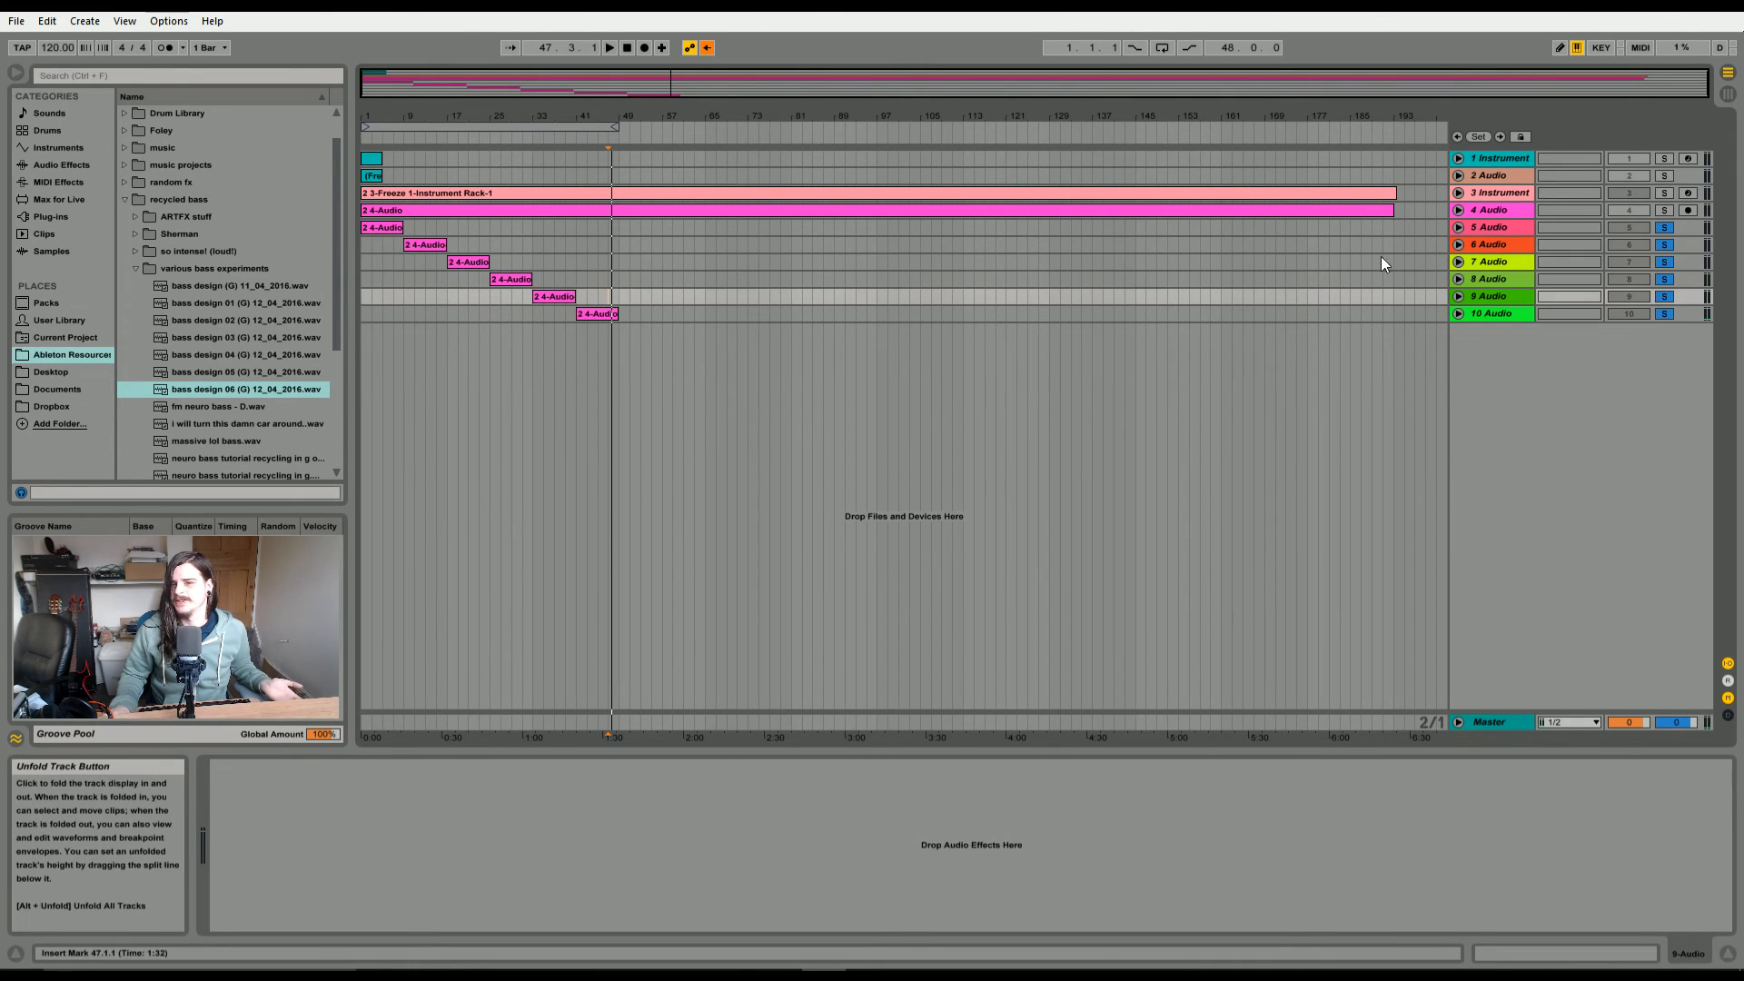
click(383, 227)
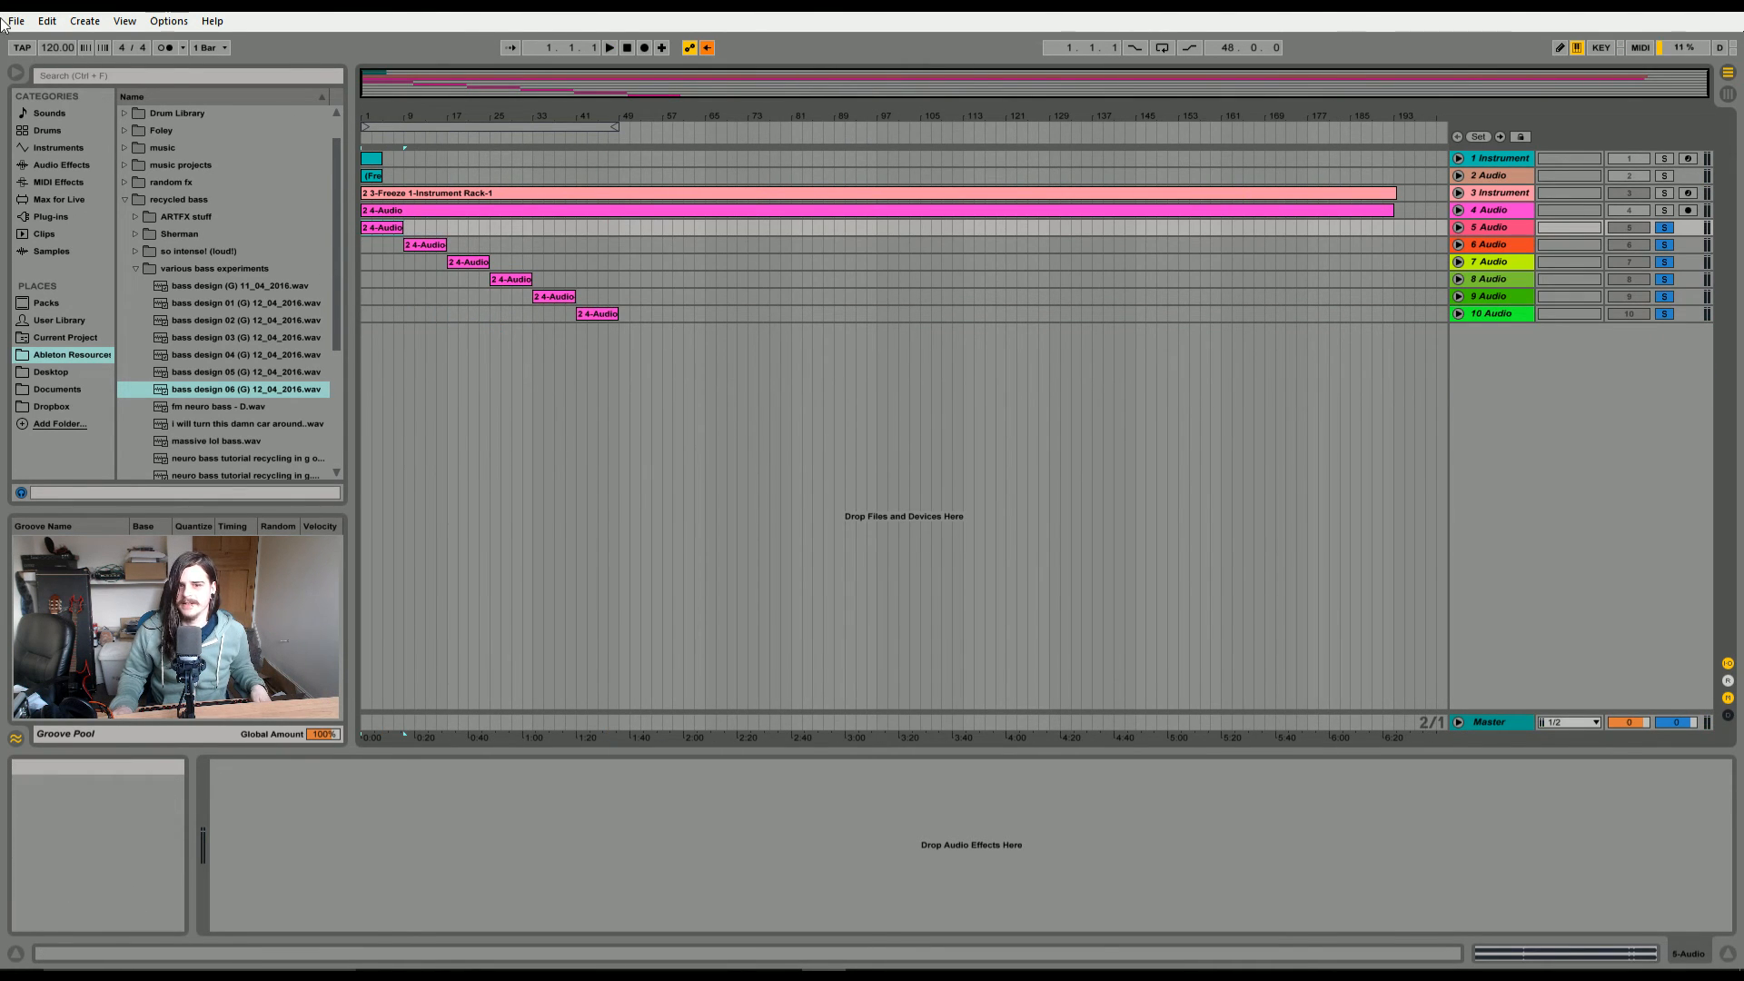
- Bring the six consecutive 4-Audio clips into close view and widen the browser to fit the file names
click(46, 21)
click(527, 420)
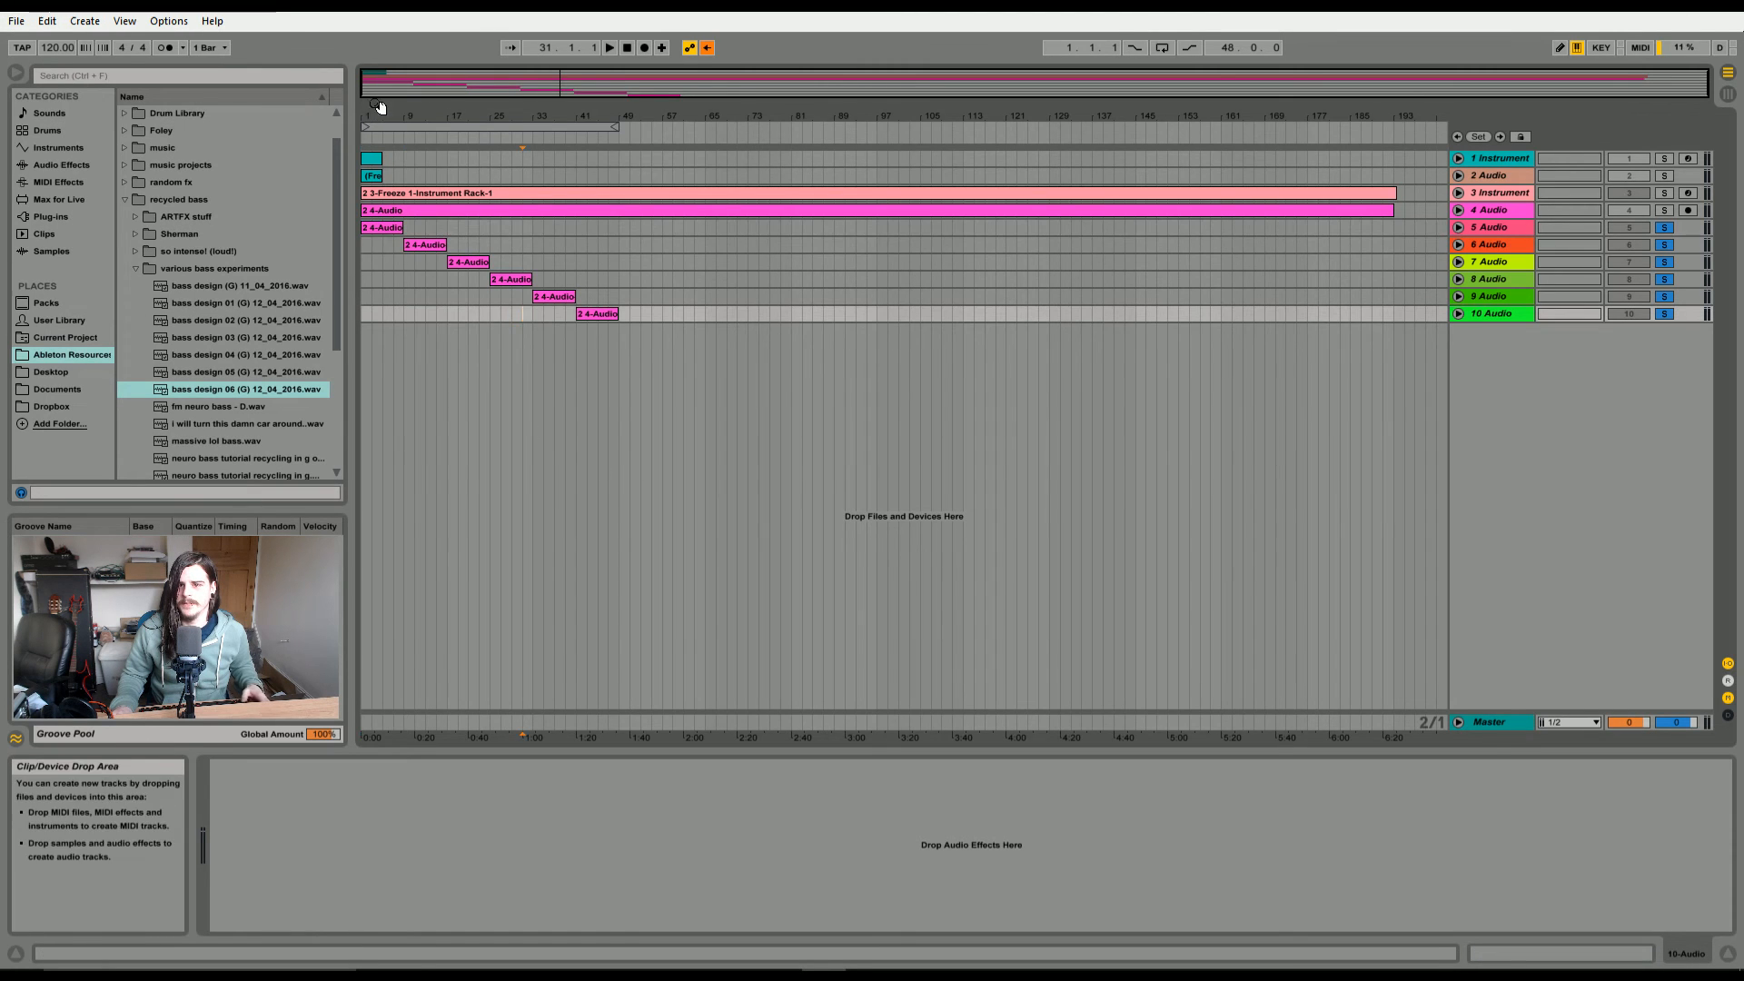
drag(381, 114, 401, 205)
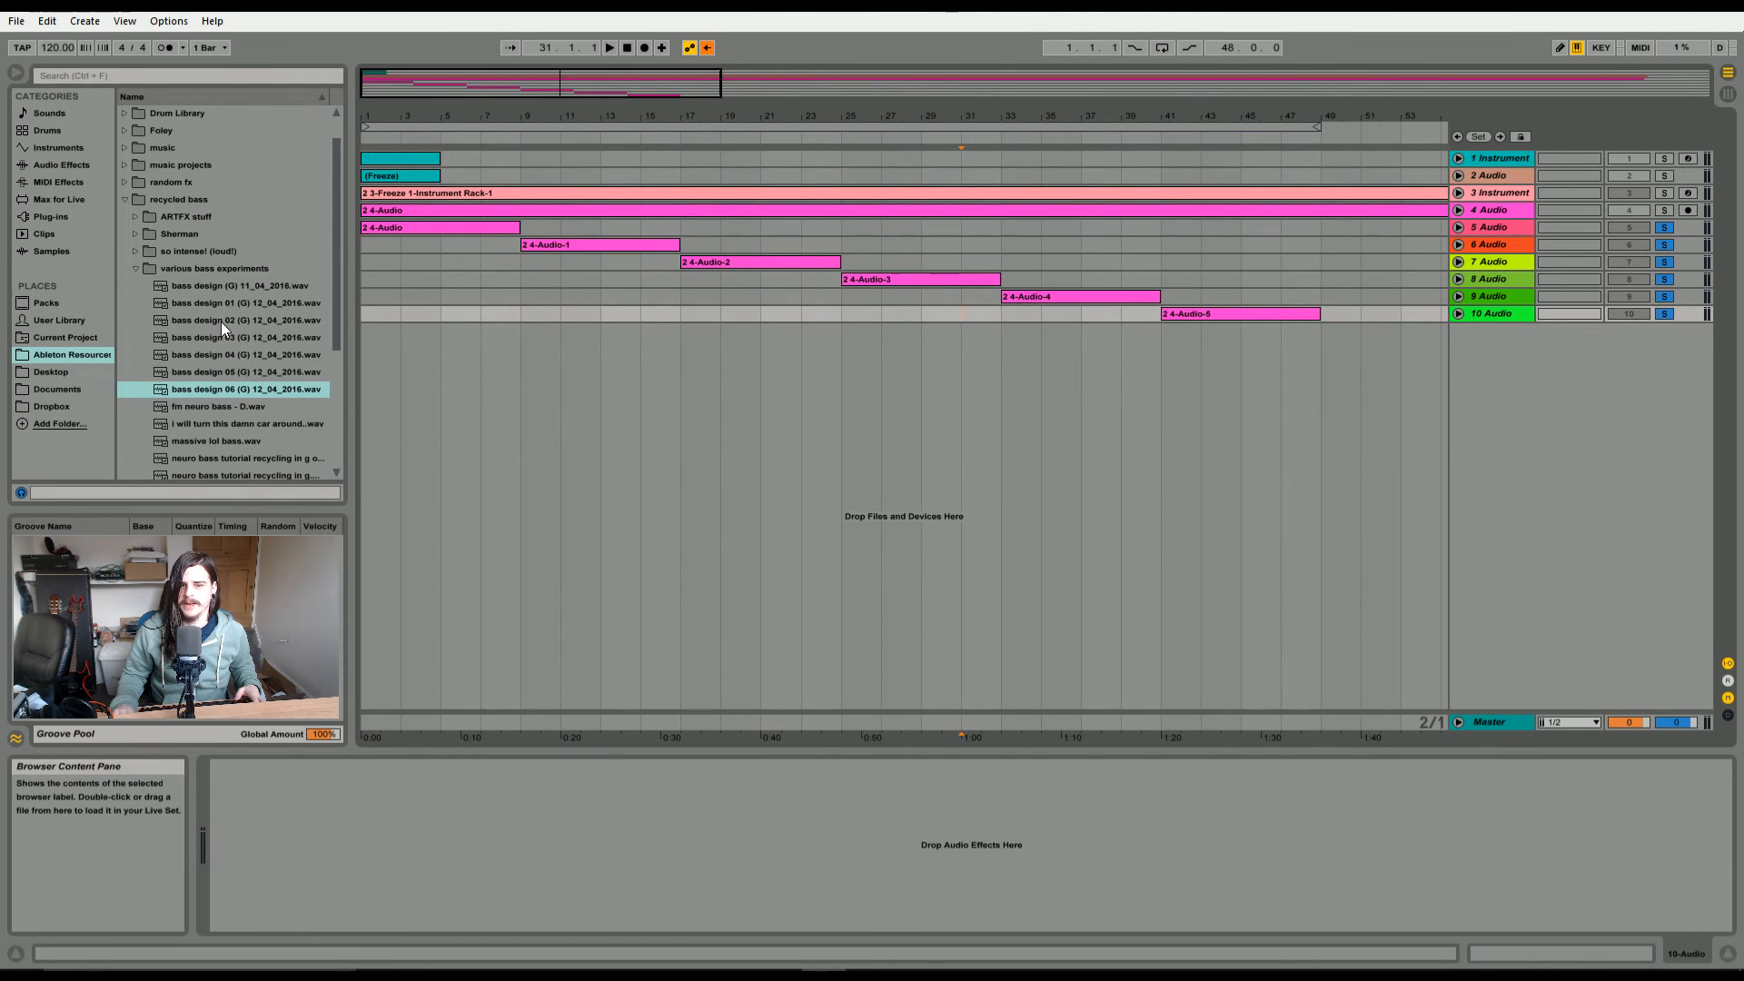
drag(352, 318, 378, 316)
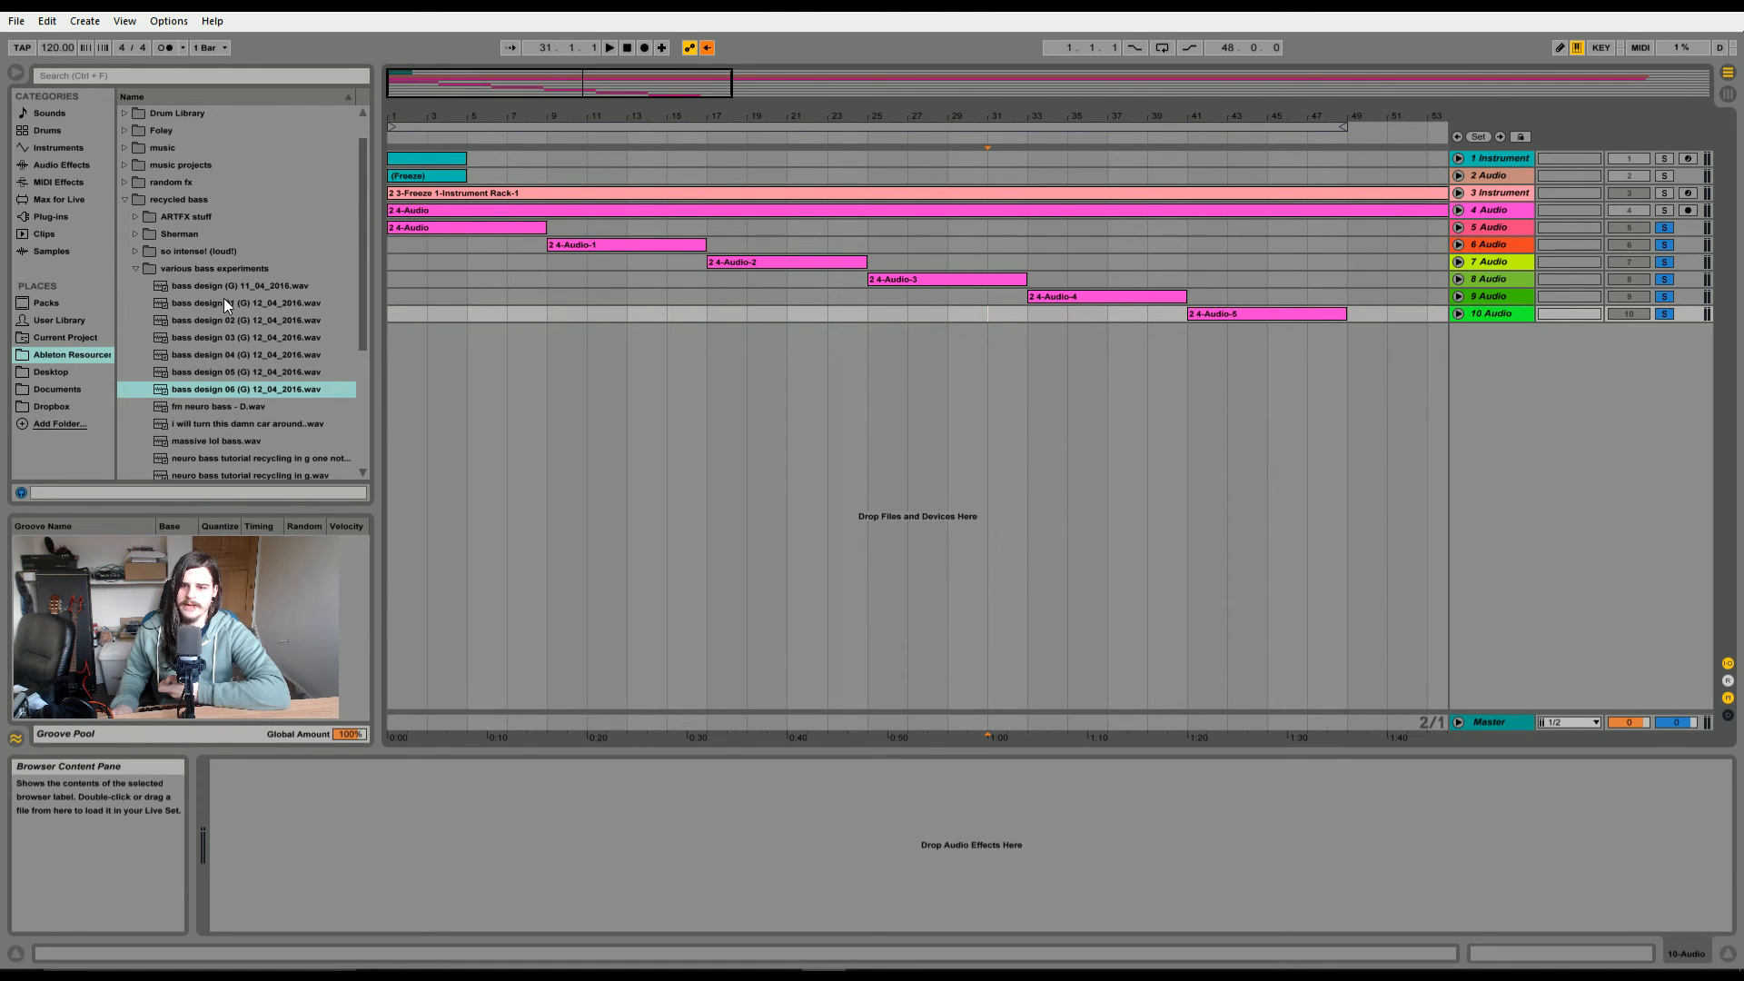
- Go twice through the cut clips one by one, from 4-Audio on the 5 Audio track to 4-Audio-4
click(495, 228)
click(627, 245)
click(794, 262)
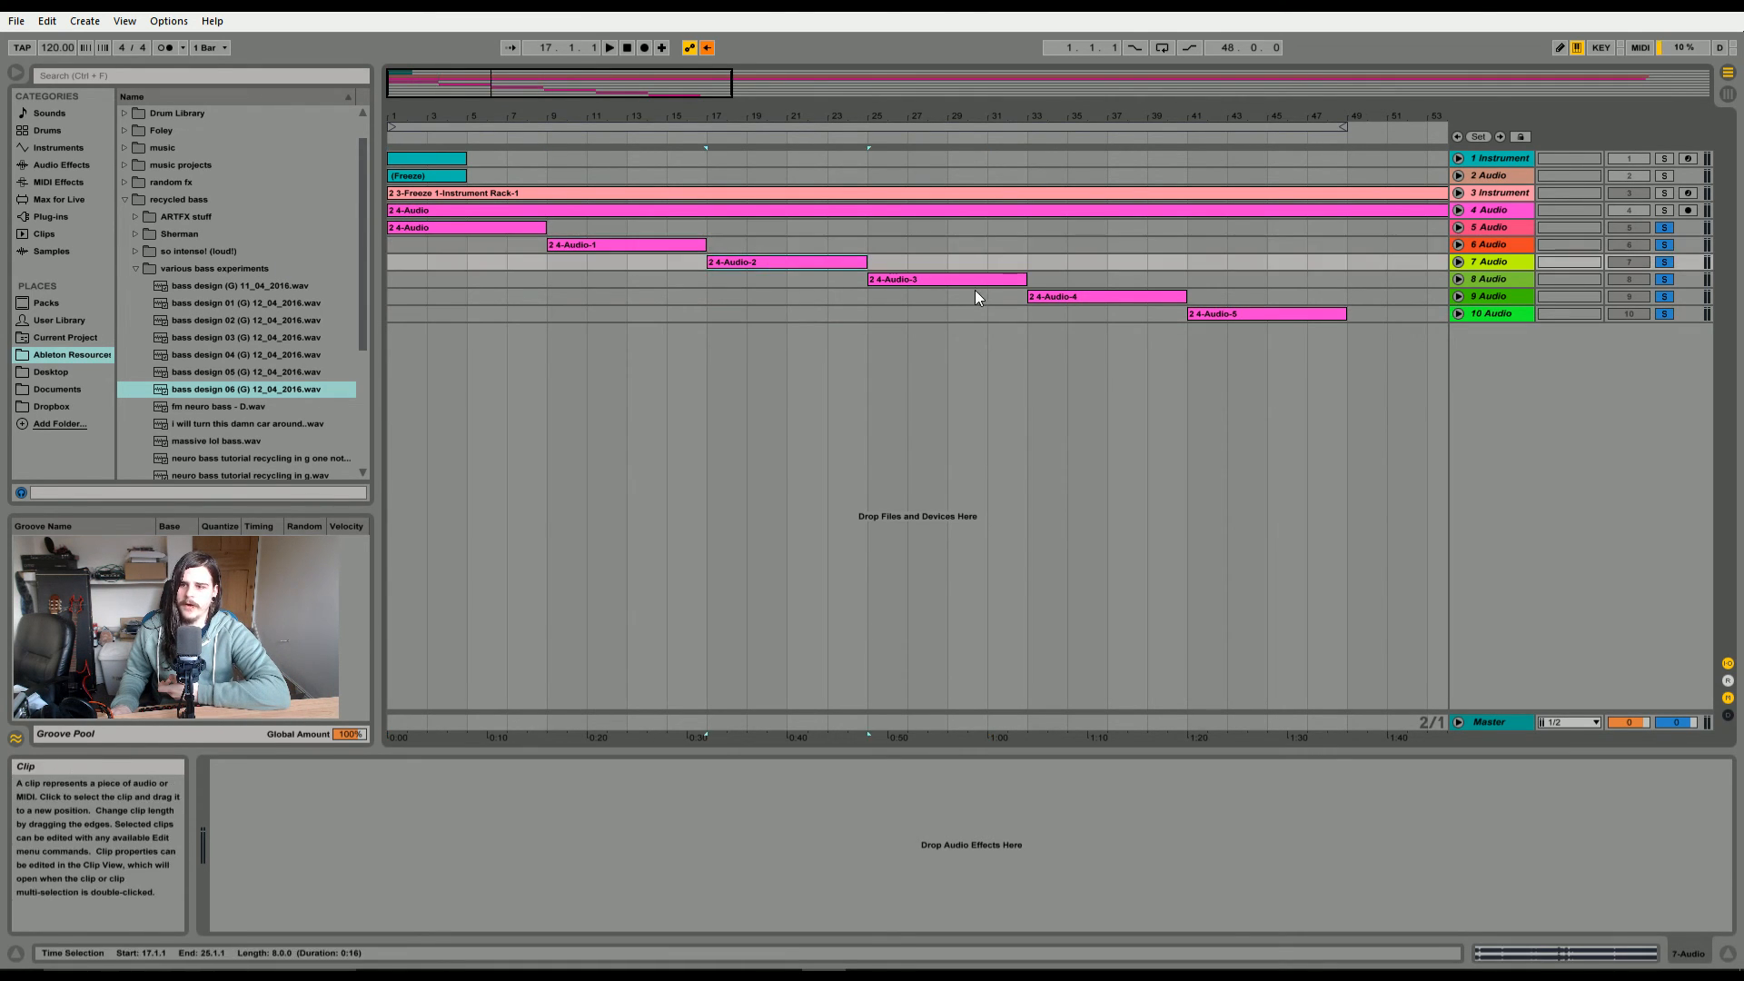
click(976, 291)
click(1107, 281)
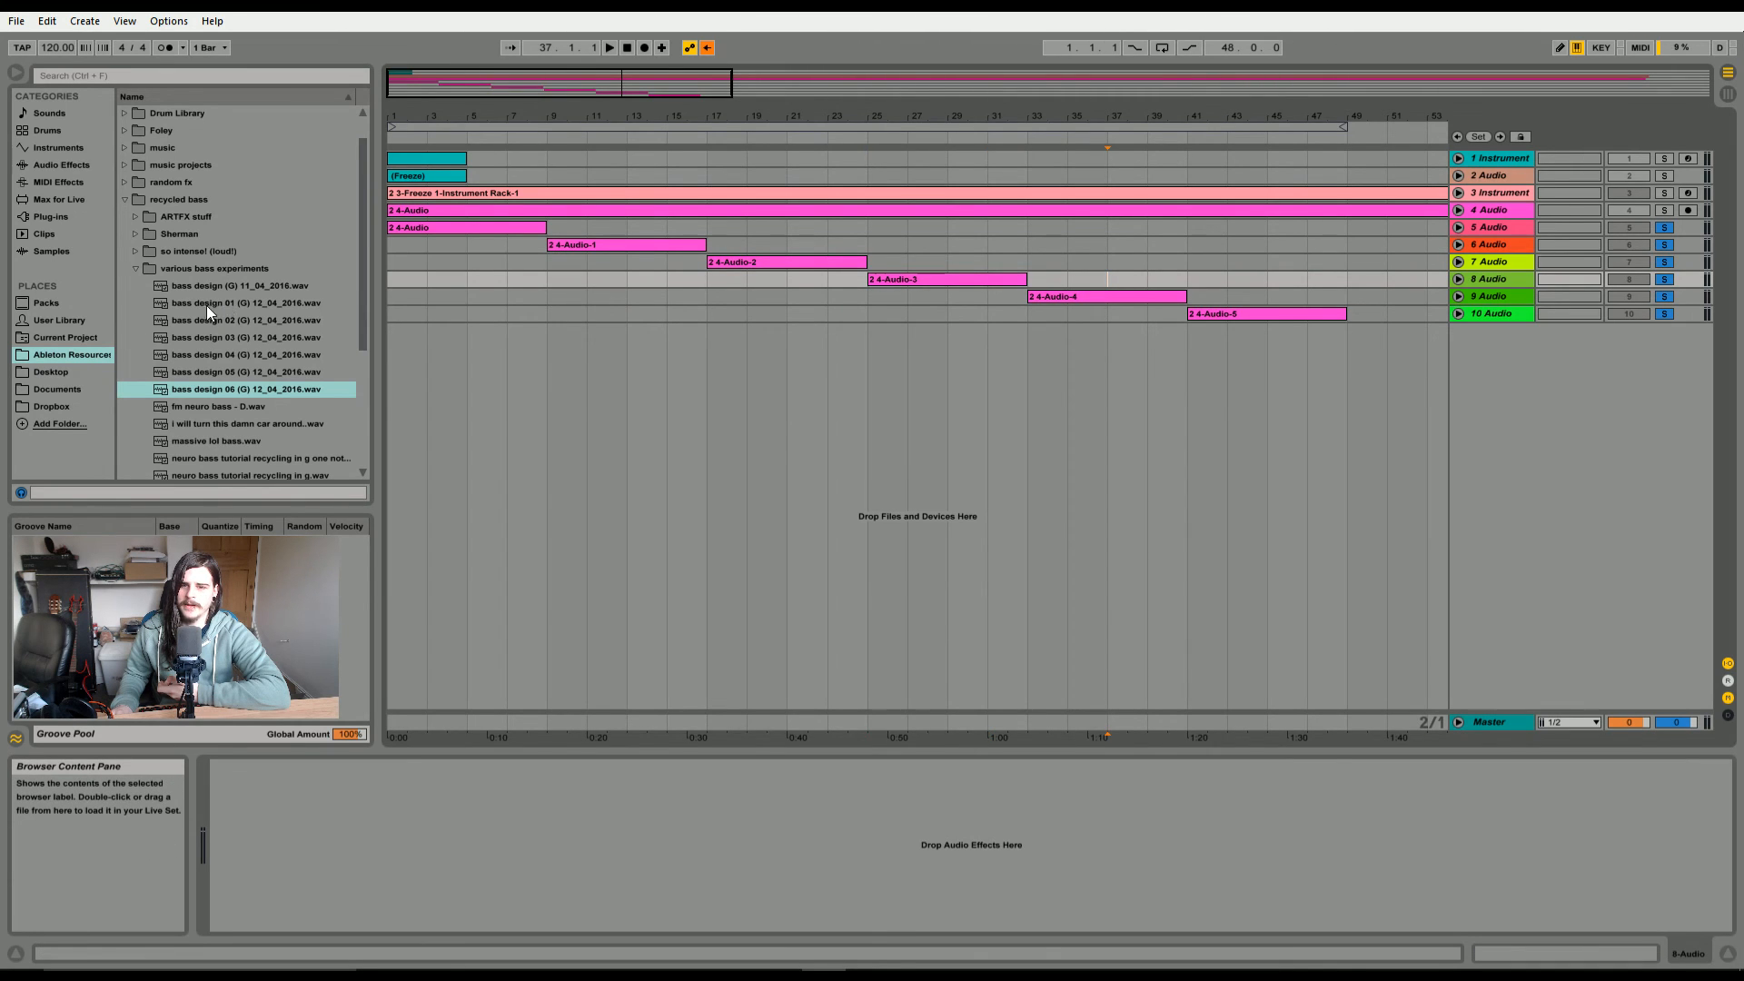
click(449, 229)
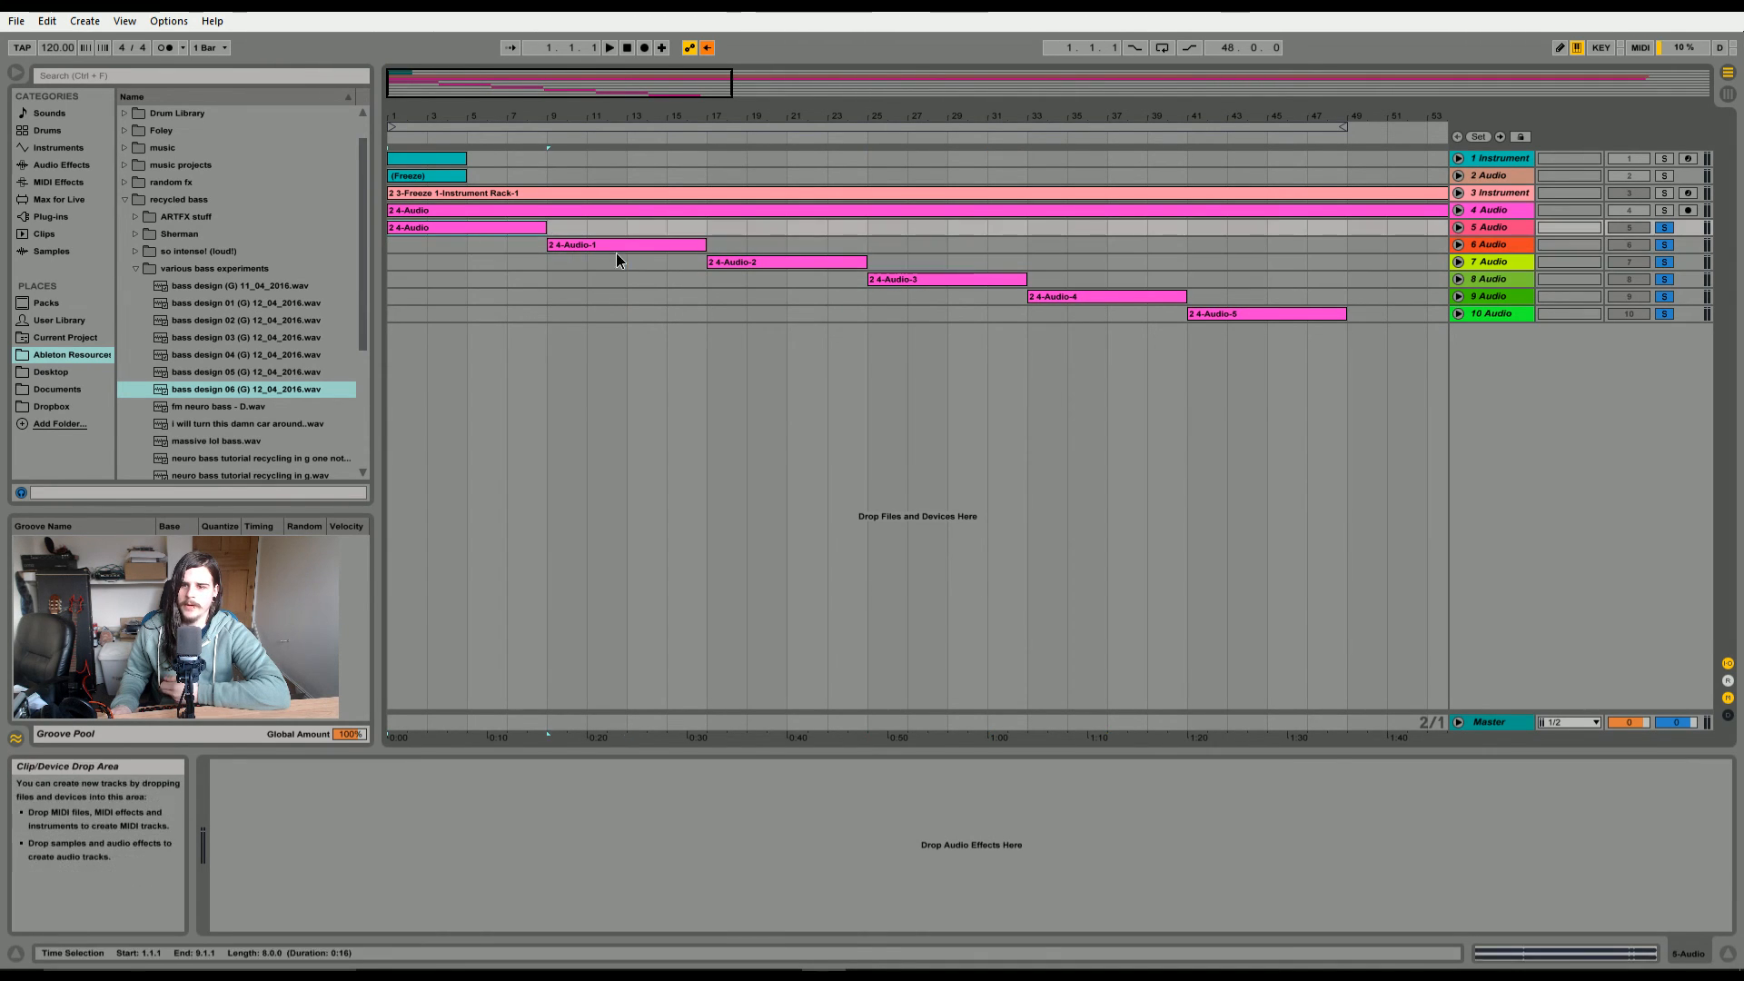
click(652, 245)
click(765, 264)
click(976, 281)
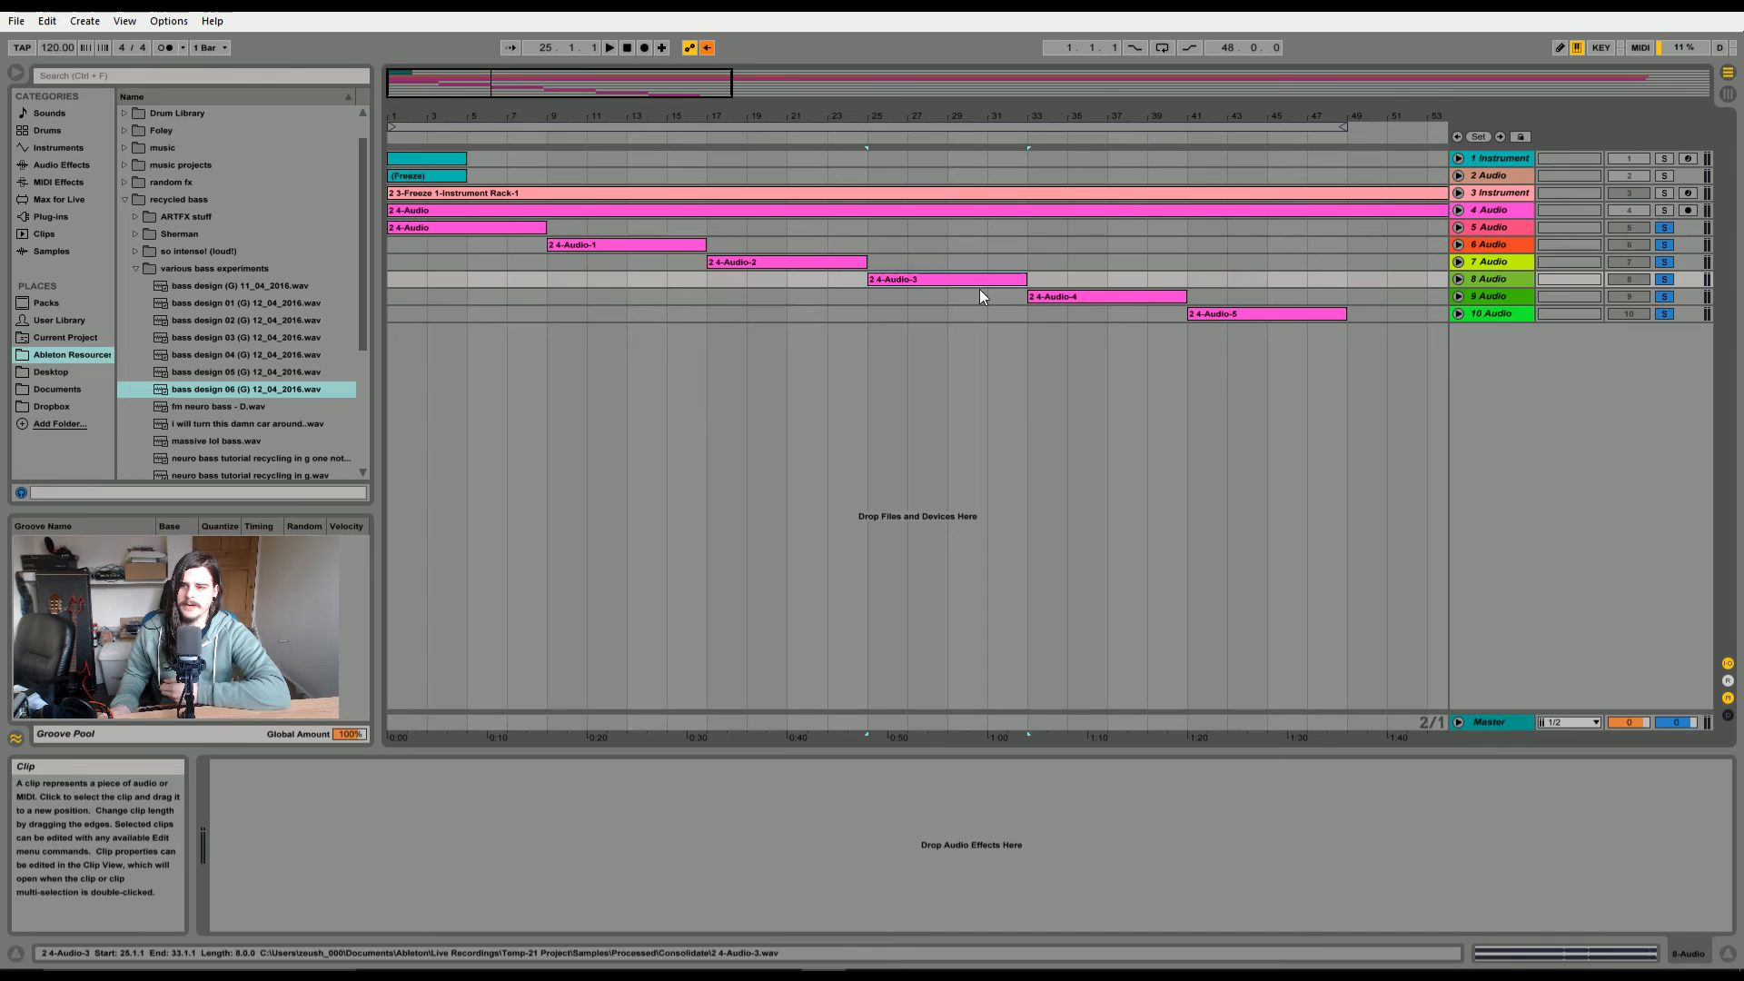
click(1120, 299)
- Open the most recent Live Set, discarding the current set's unsaved changes and deleting its temporary project files
drag(548, 100, 539, 87)
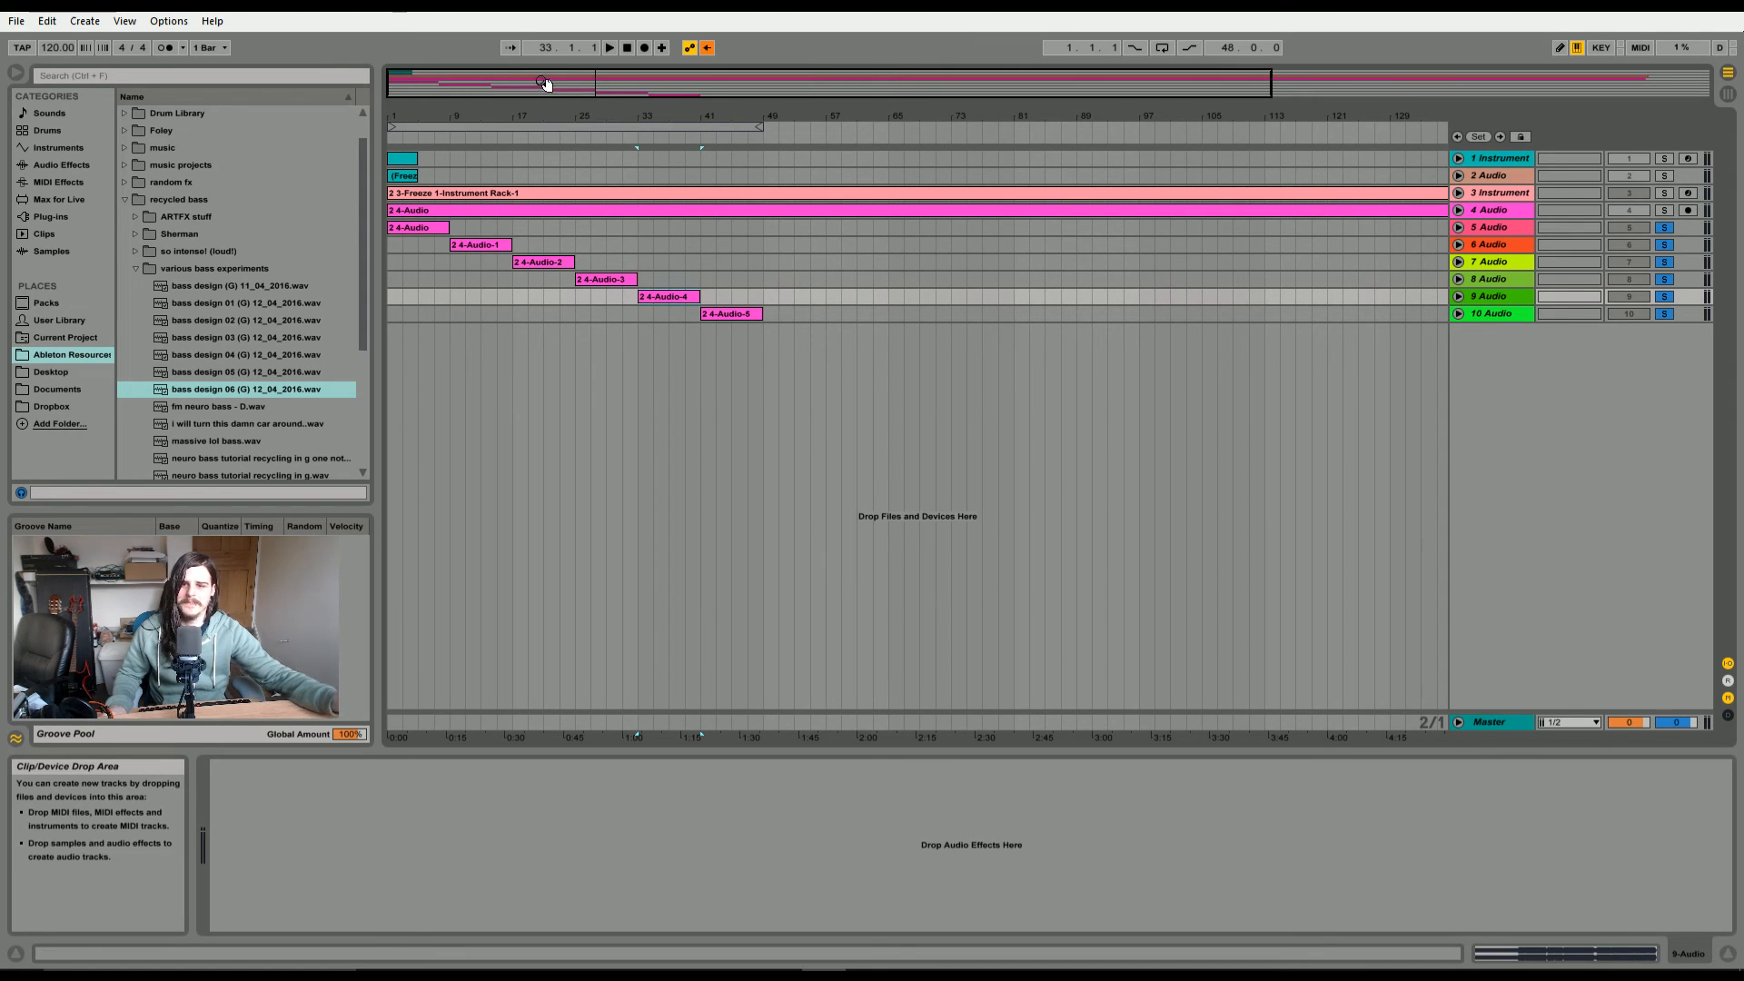
key(minus)
click(16, 21)
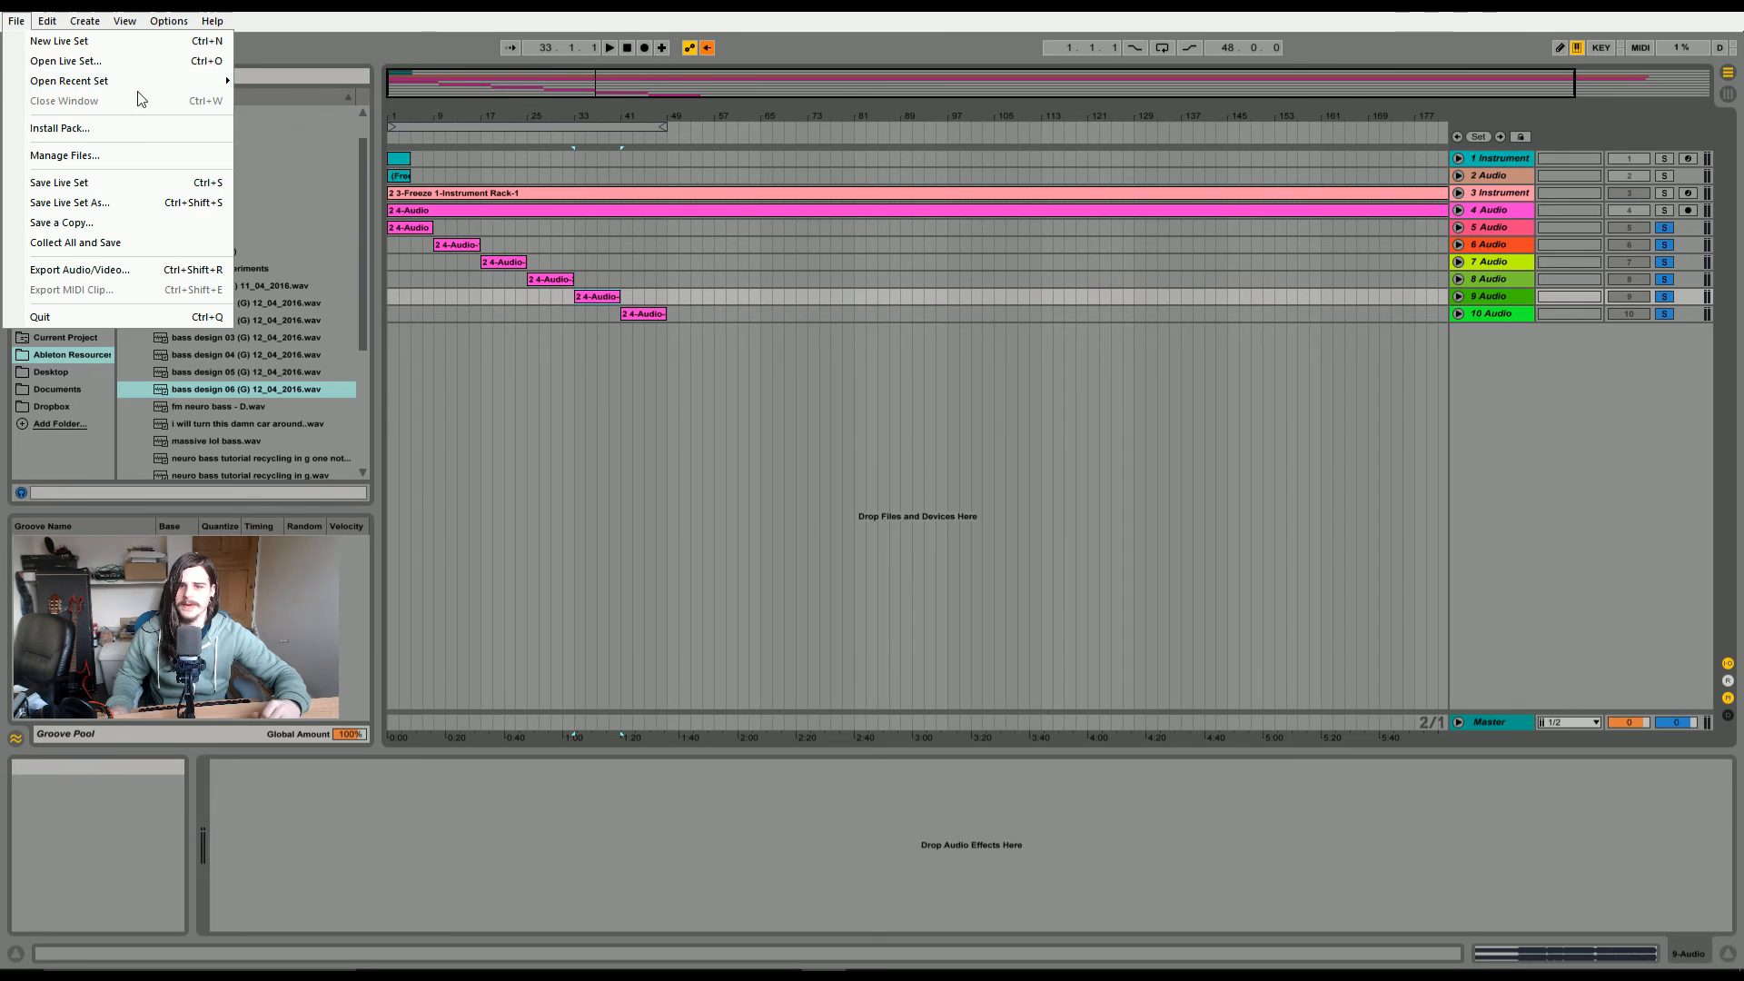
mouse_move(218, 81)
click(300, 83)
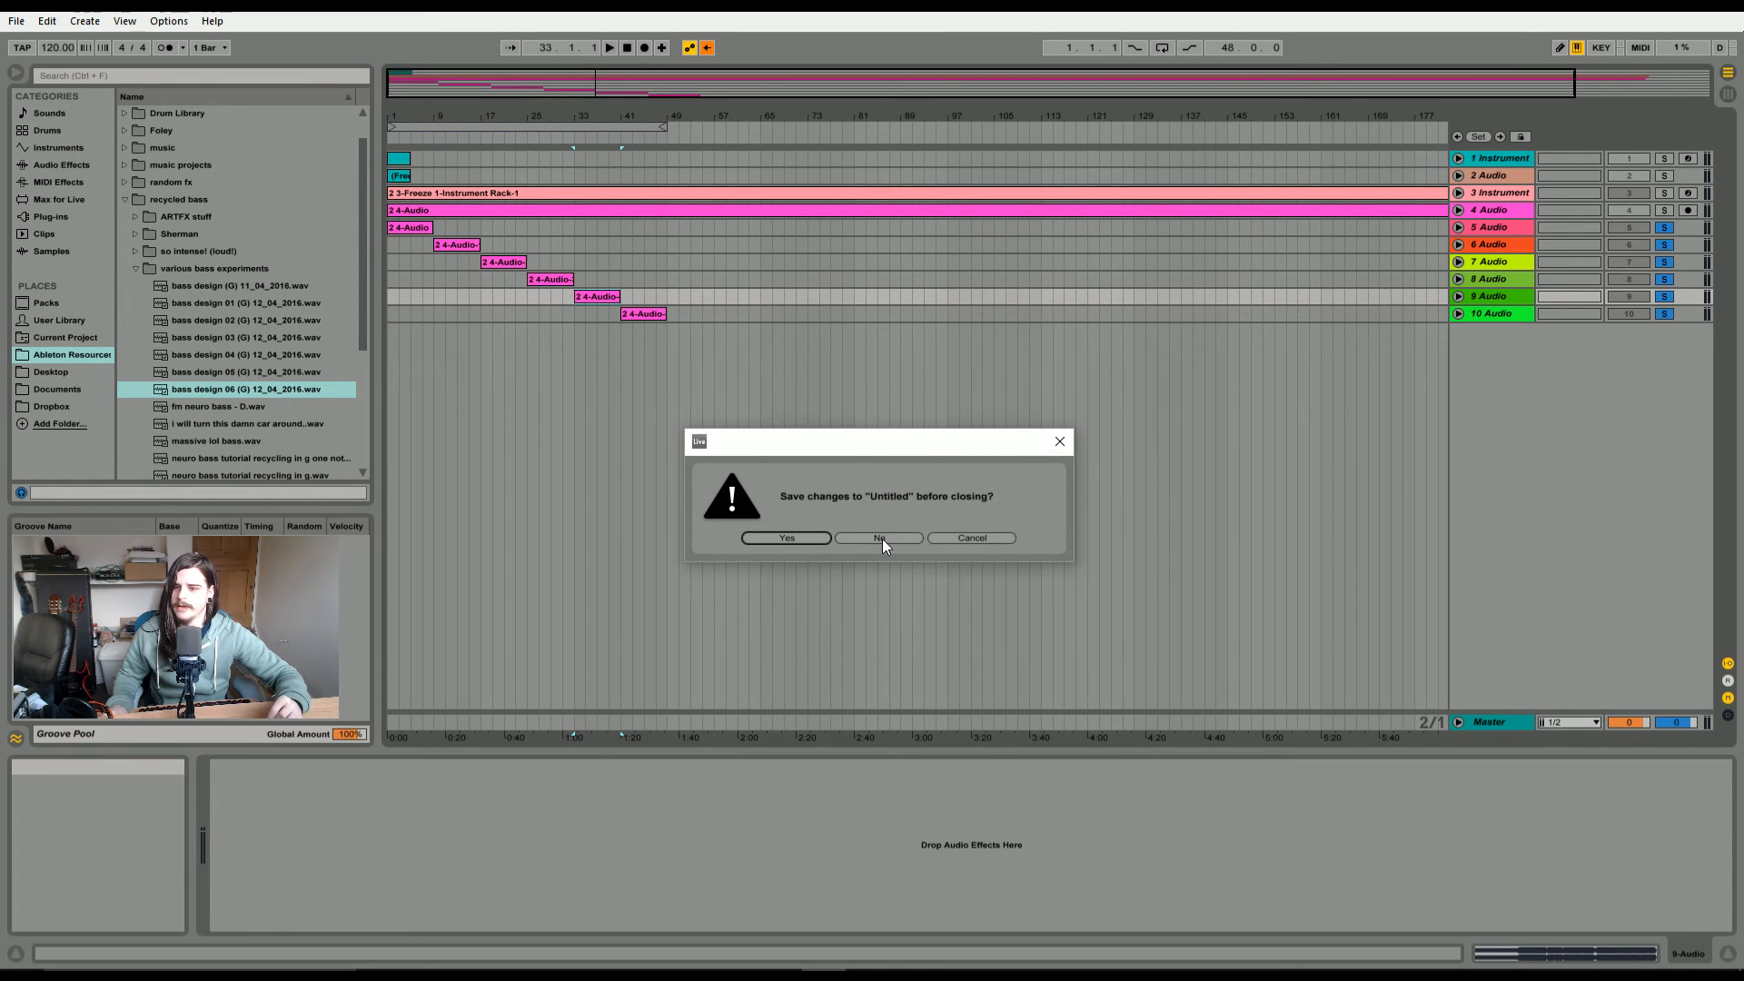
click(881, 537)
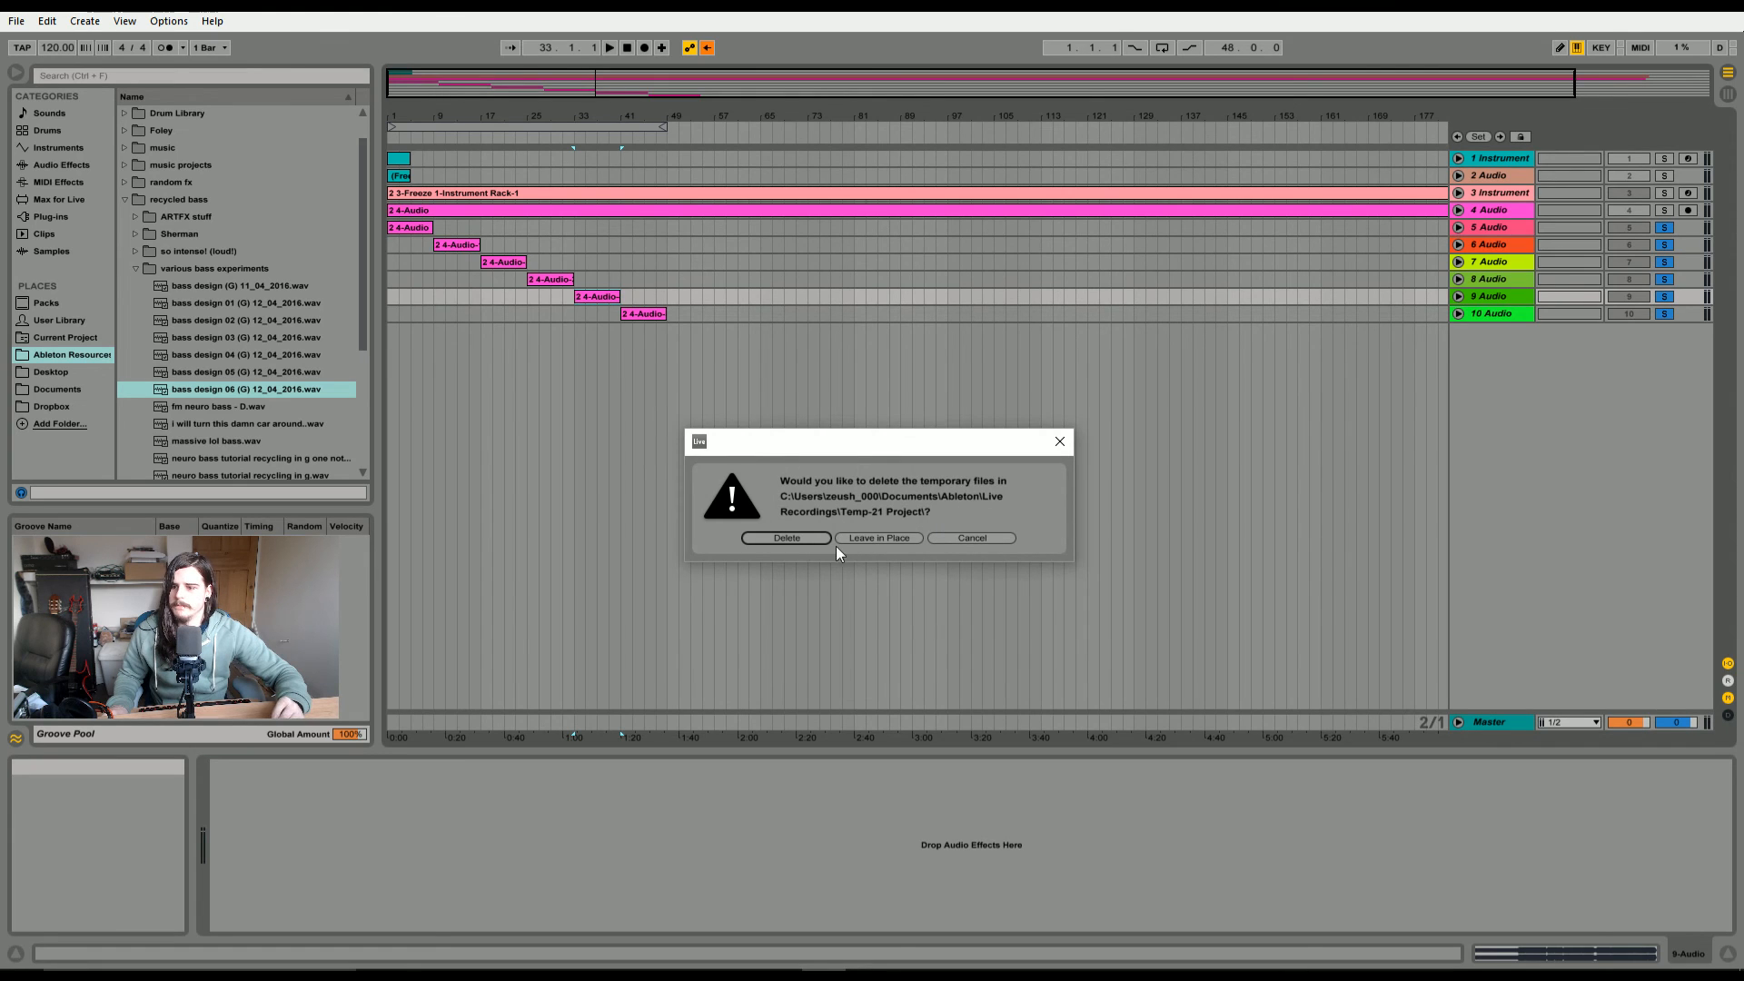
click(807, 541)
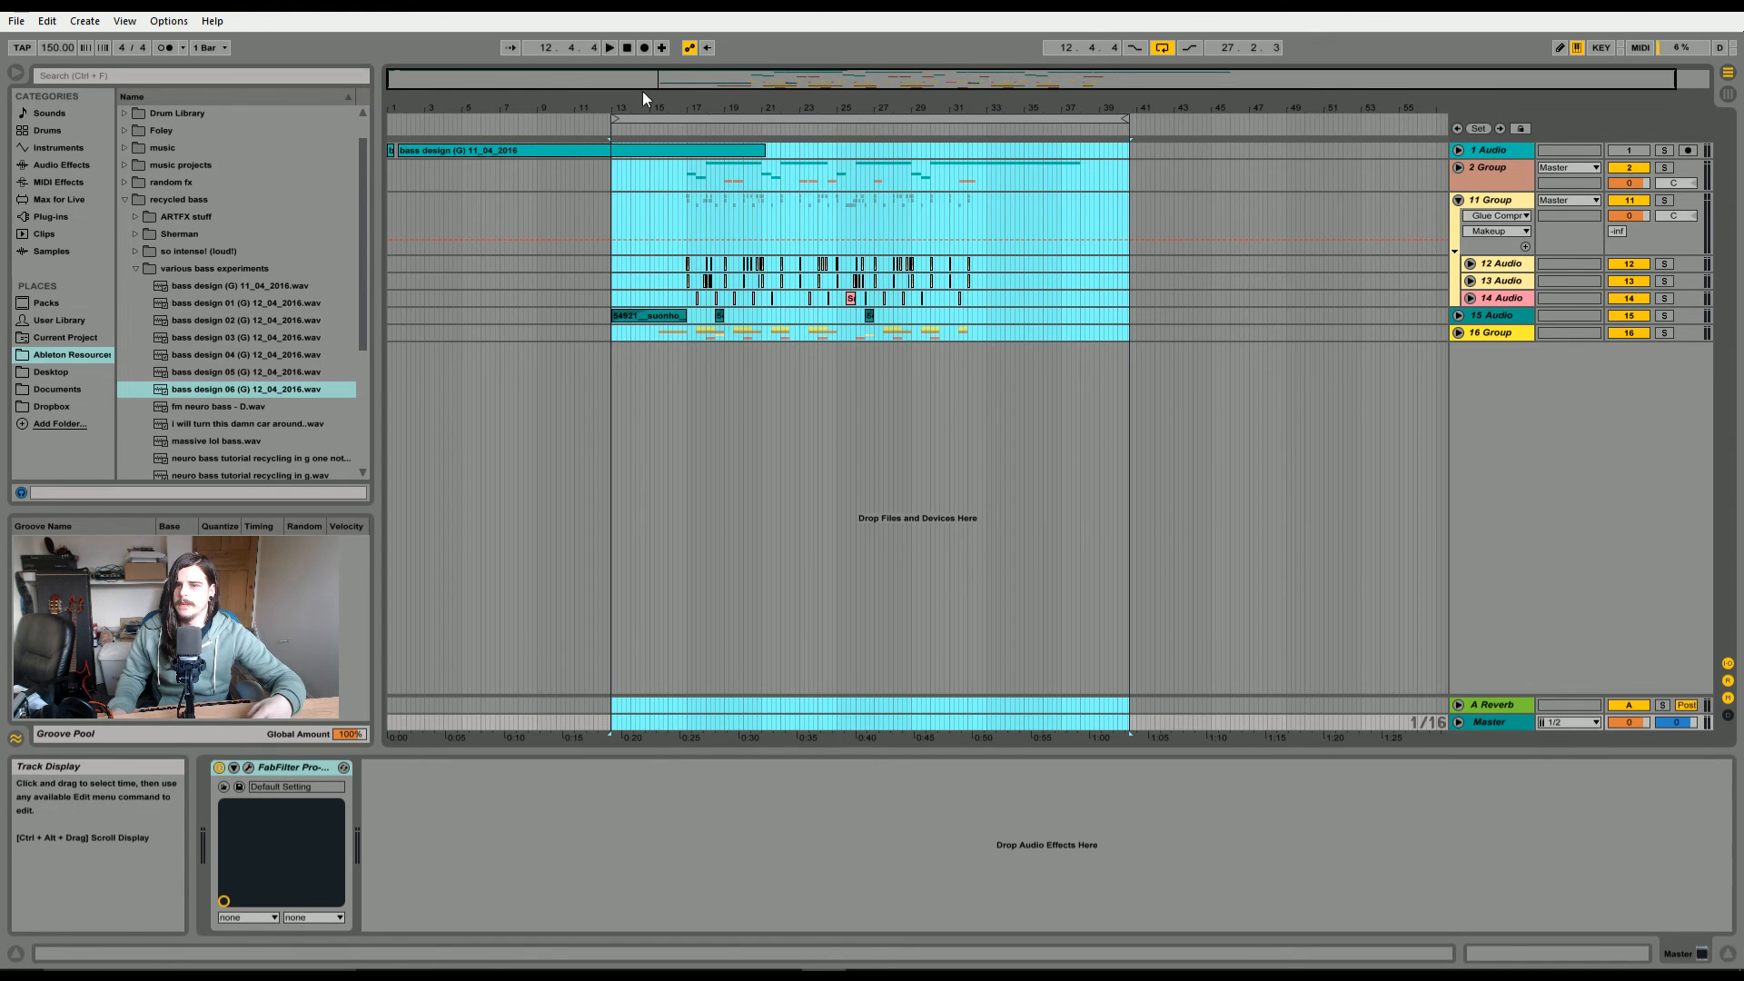
- Move the long bass design (G) 11_04_2016 clip on the 1 Audio track to bar 42, past the arranged section
drag(622, 86, 535, 46)
click(517, 147)
click(516, 149)
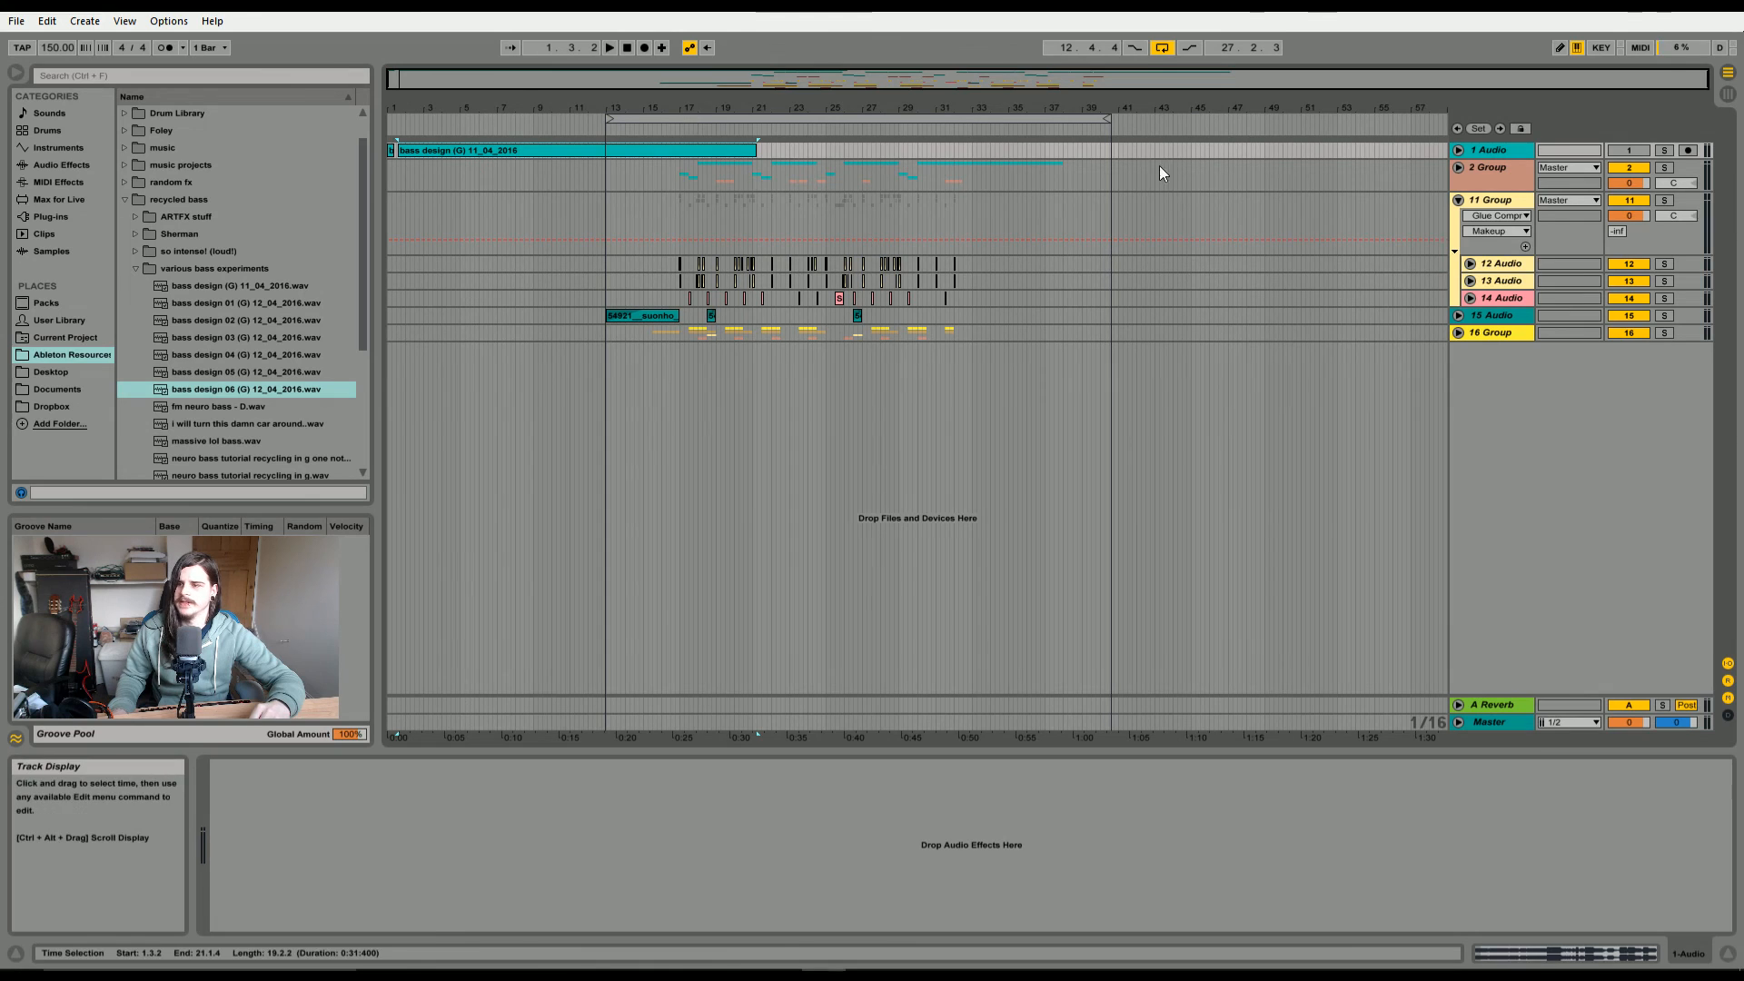
click(527, 148)
drag(498, 155, 1143, 150)
drag(1265, 70, 1498, 116)
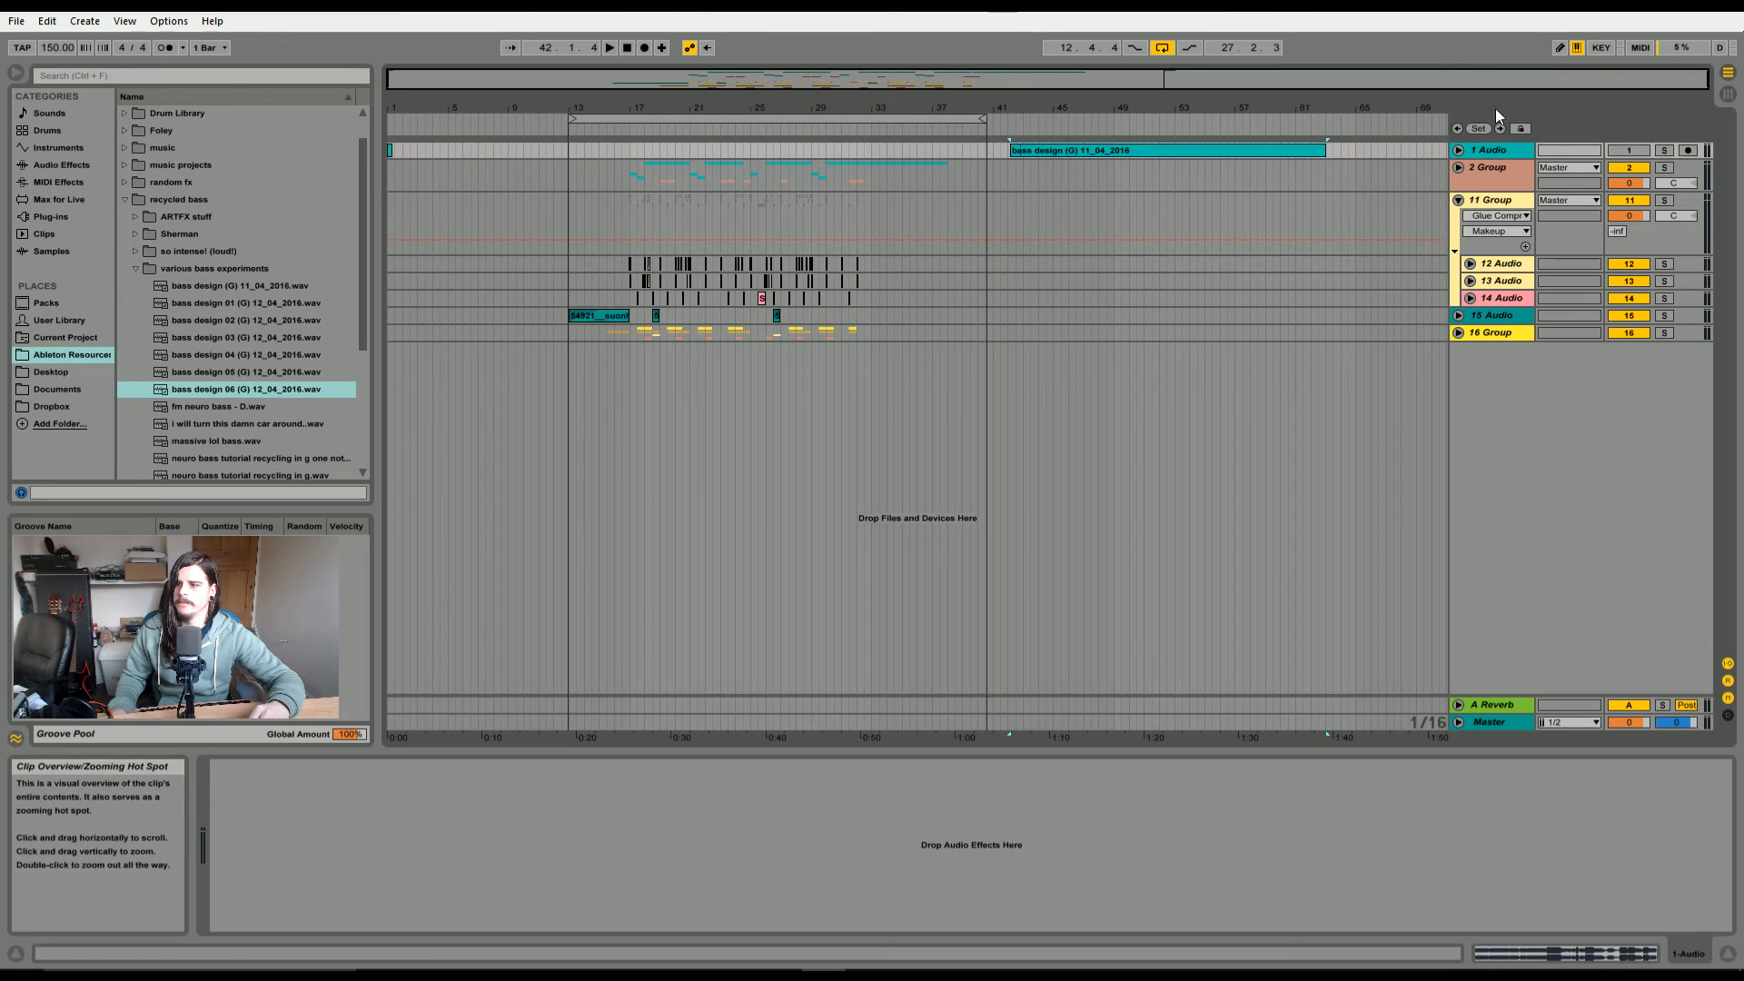
- Unfold and solo the 1 Audio track and play its bass design clip from bar 42
click(1458, 149)
click(1104, 150)
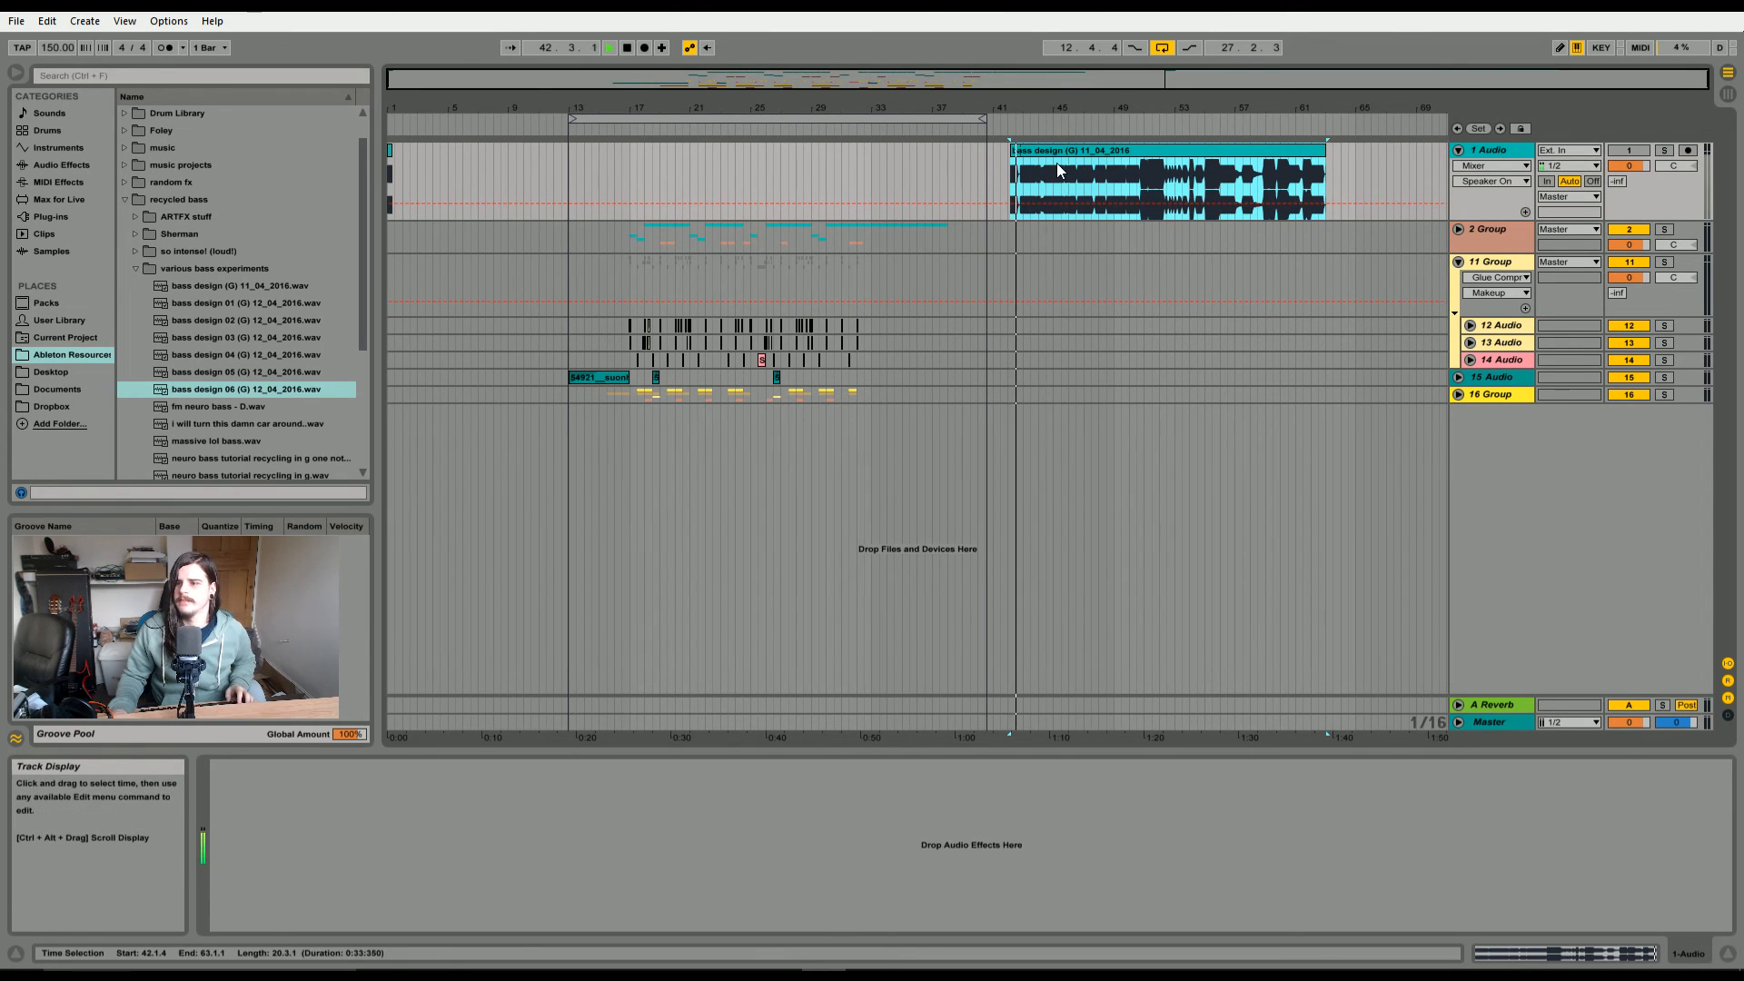
click(1664, 150)
key(space)
- Audition further sections of the soloed bass design clip, from bar 50, bar 52 and around bar 54
drag(1182, 90, 1146, 454)
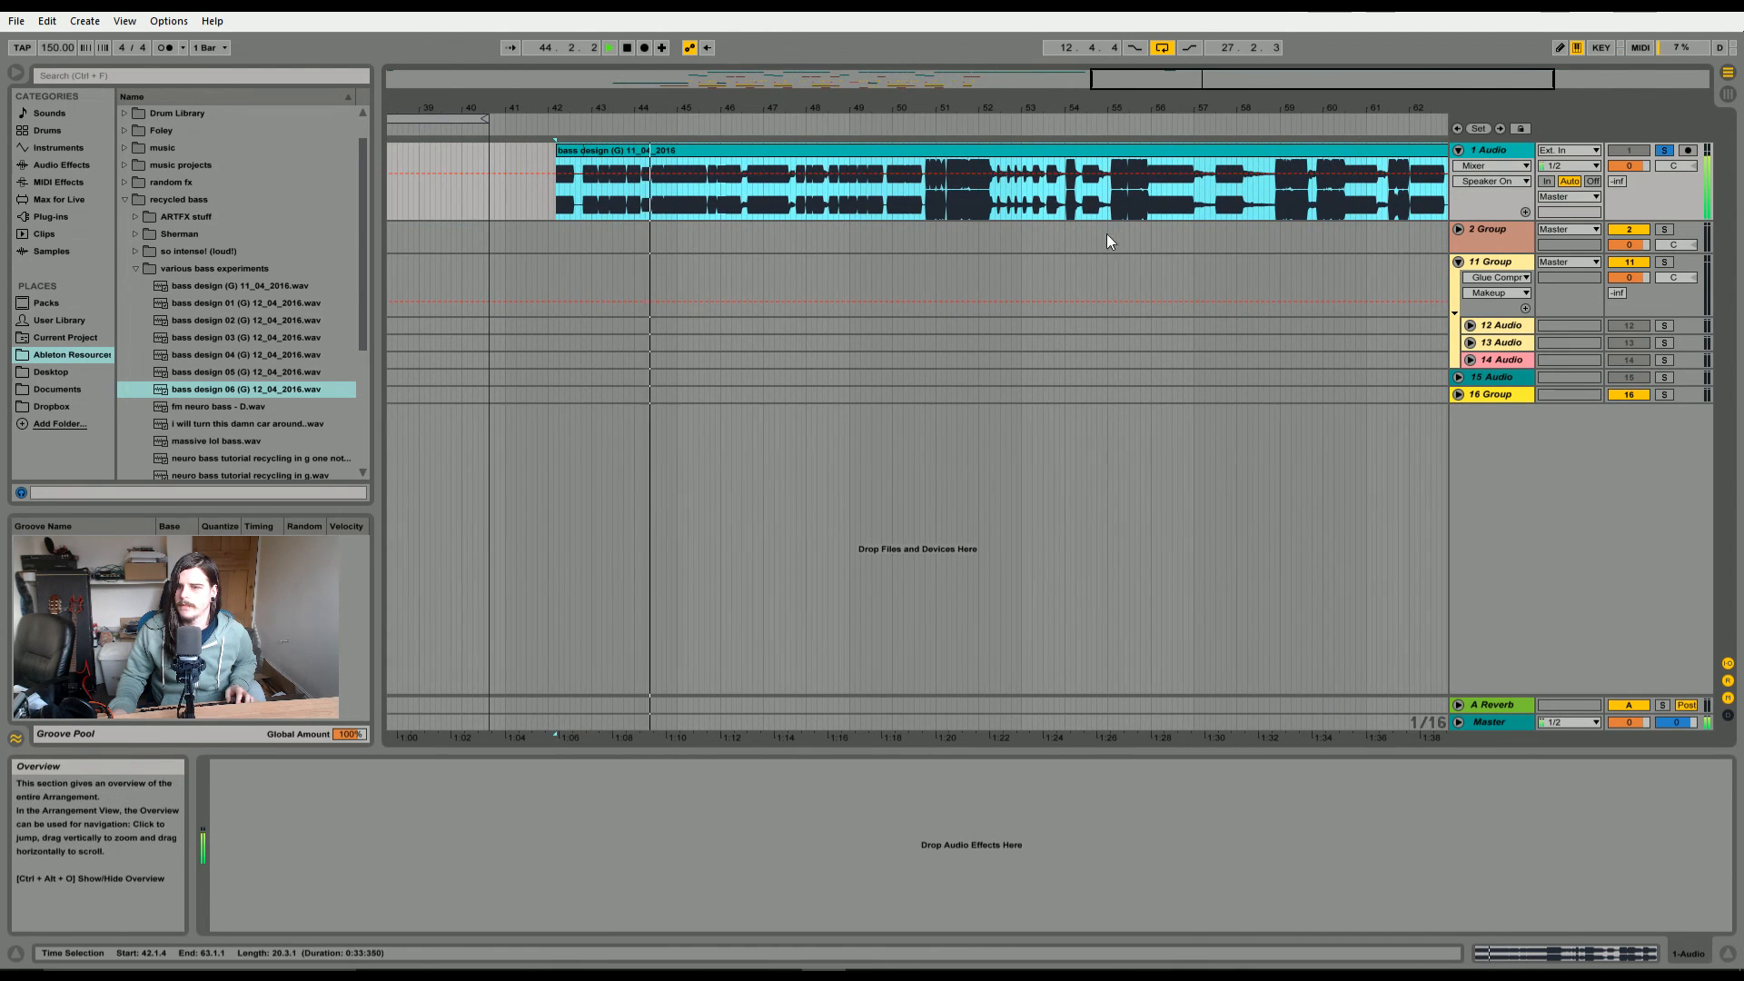
drag(1181, 81, 1182, 8)
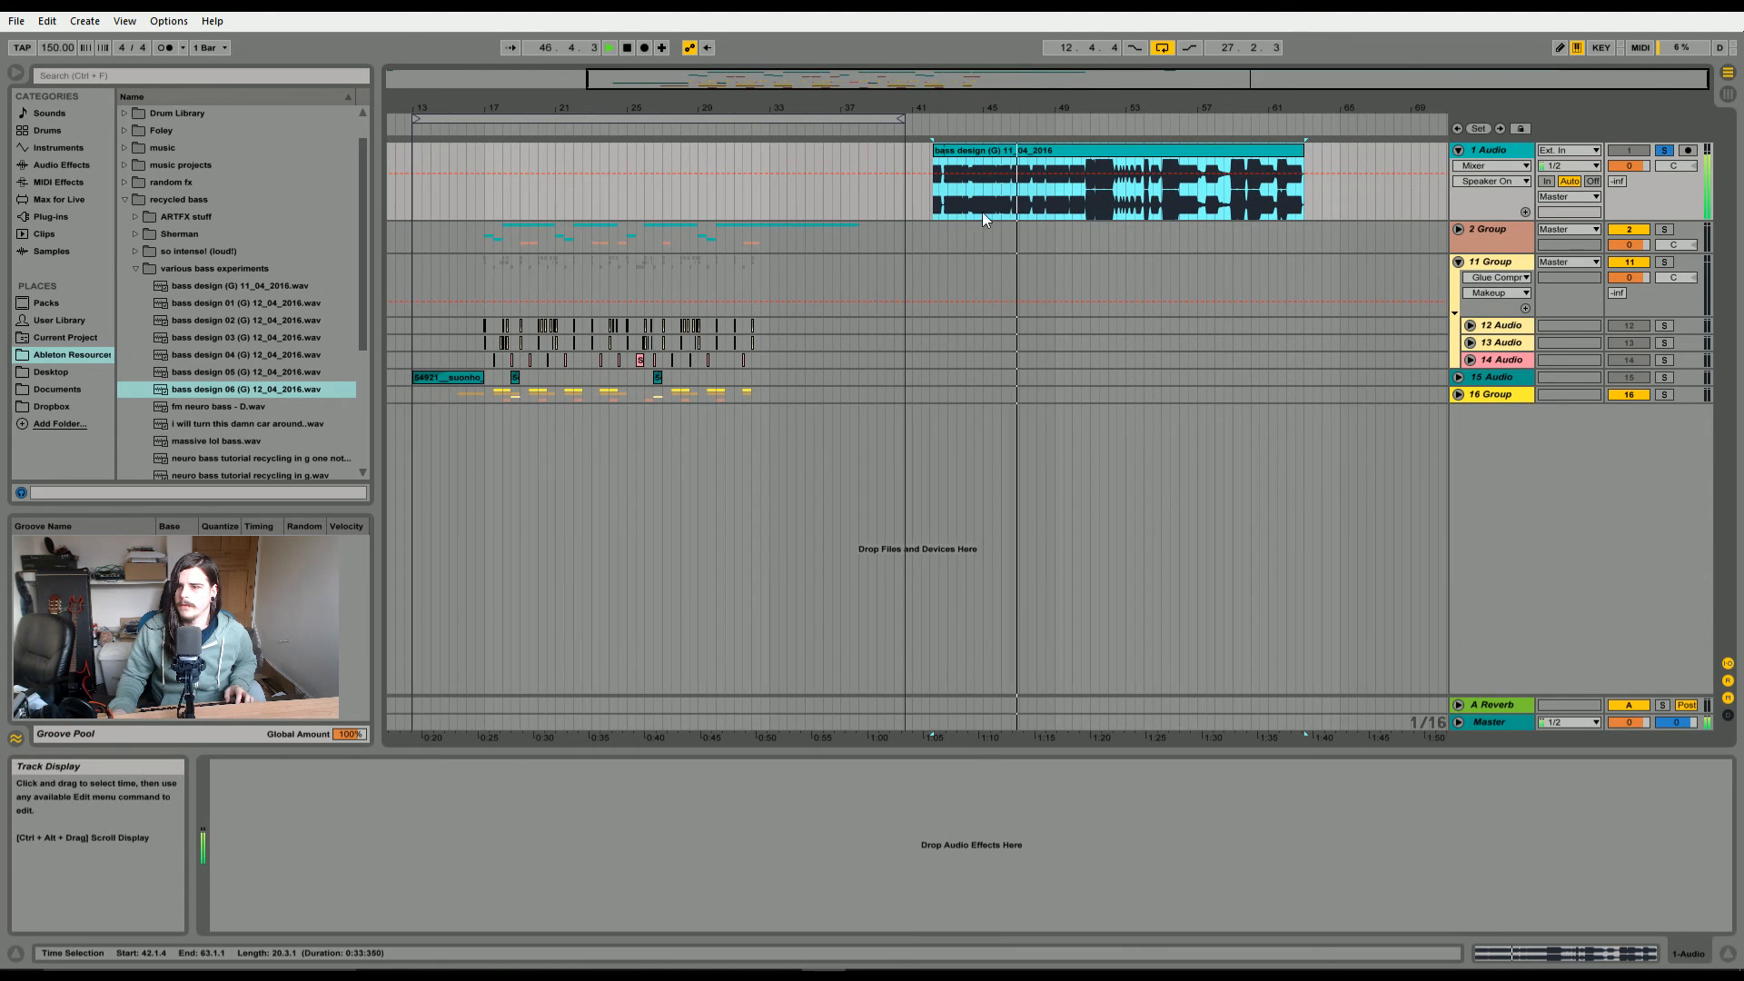
click(1084, 191)
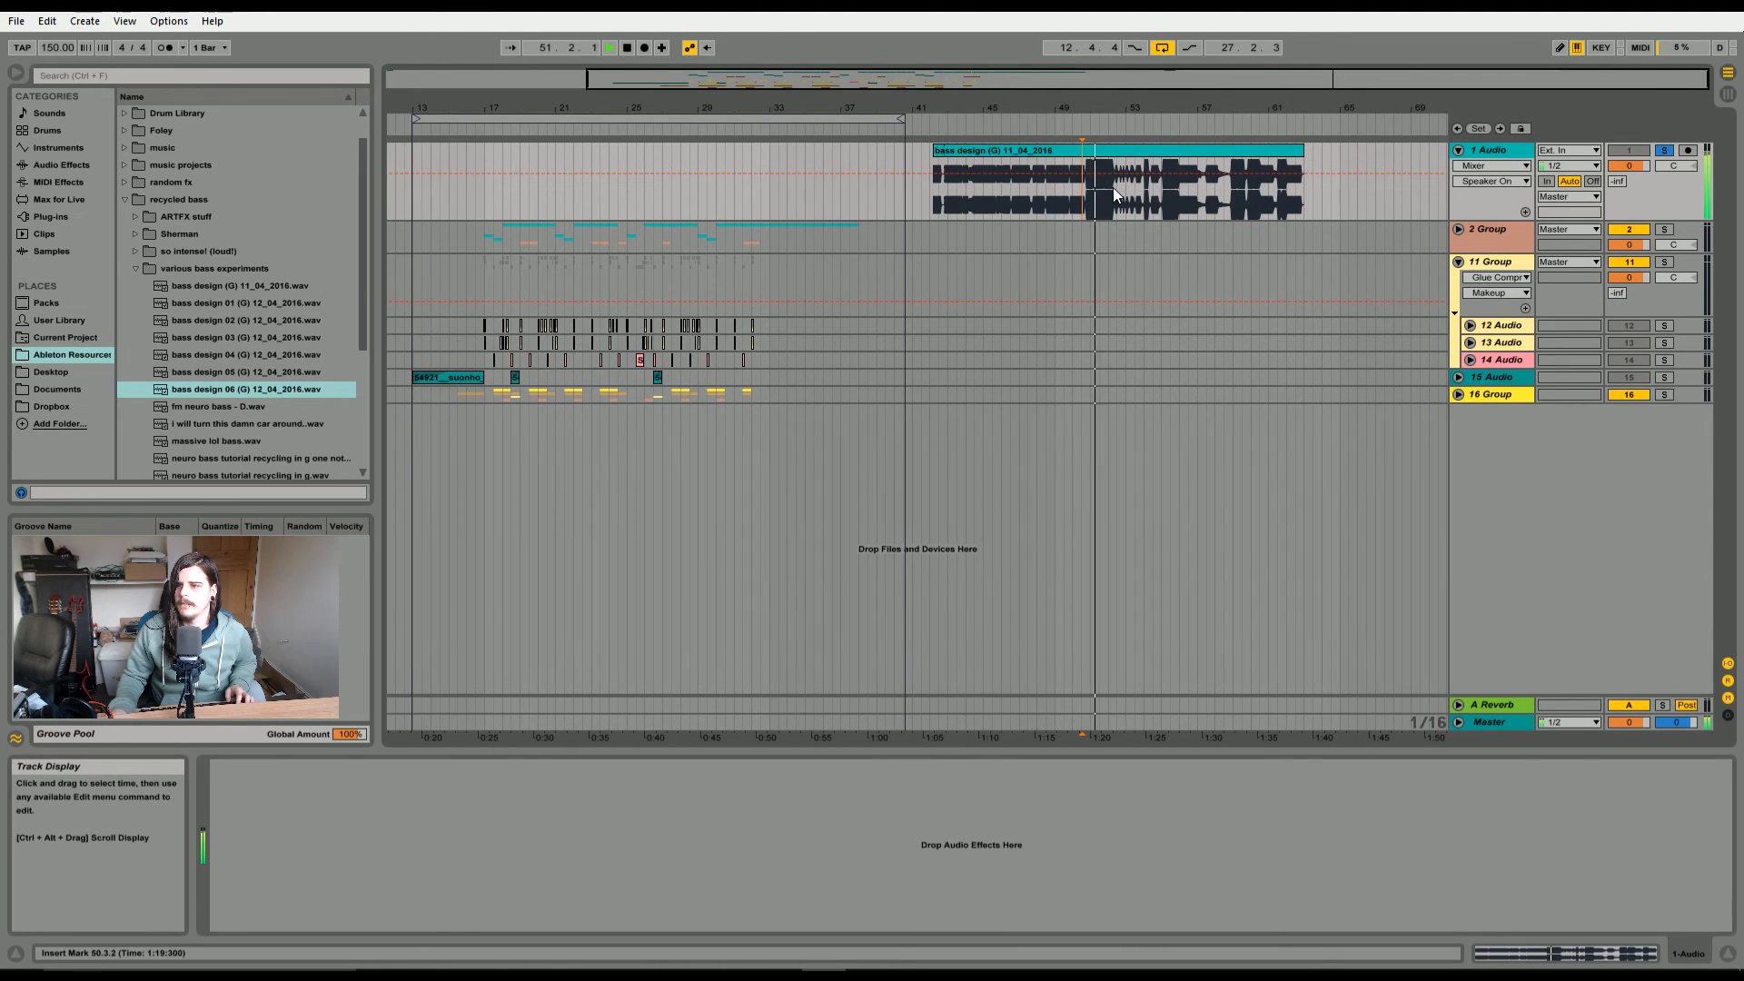
click(1113, 187)
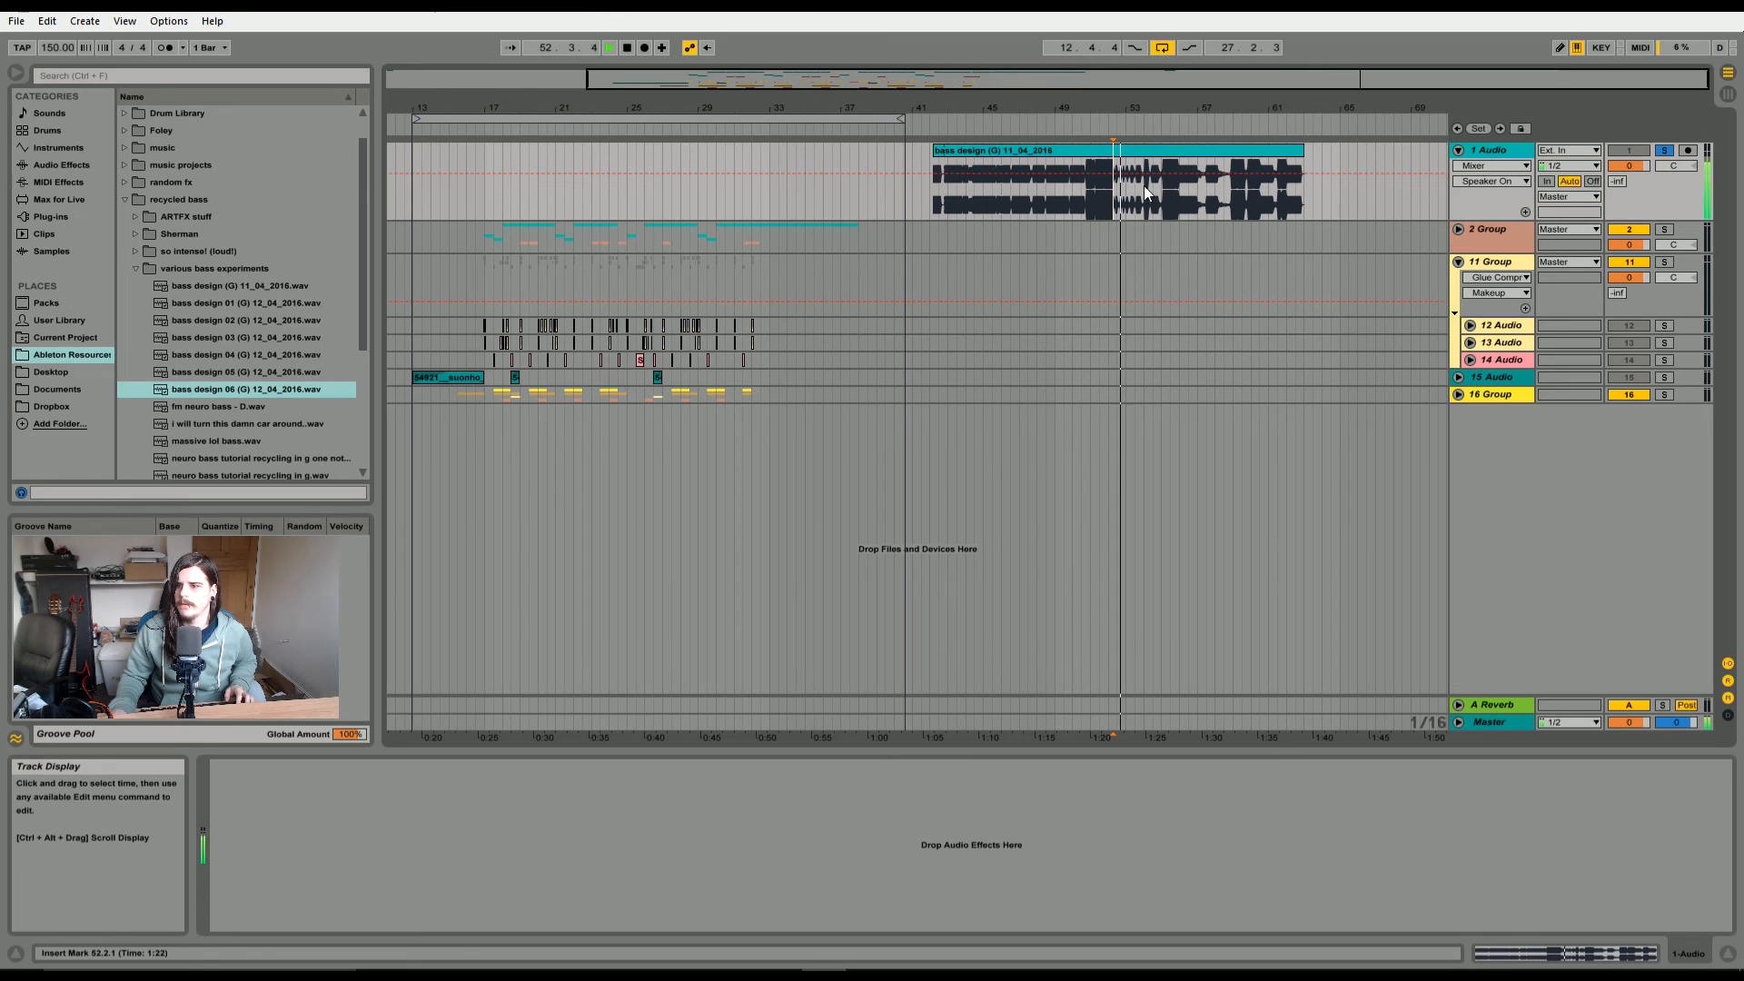
click(1142, 185)
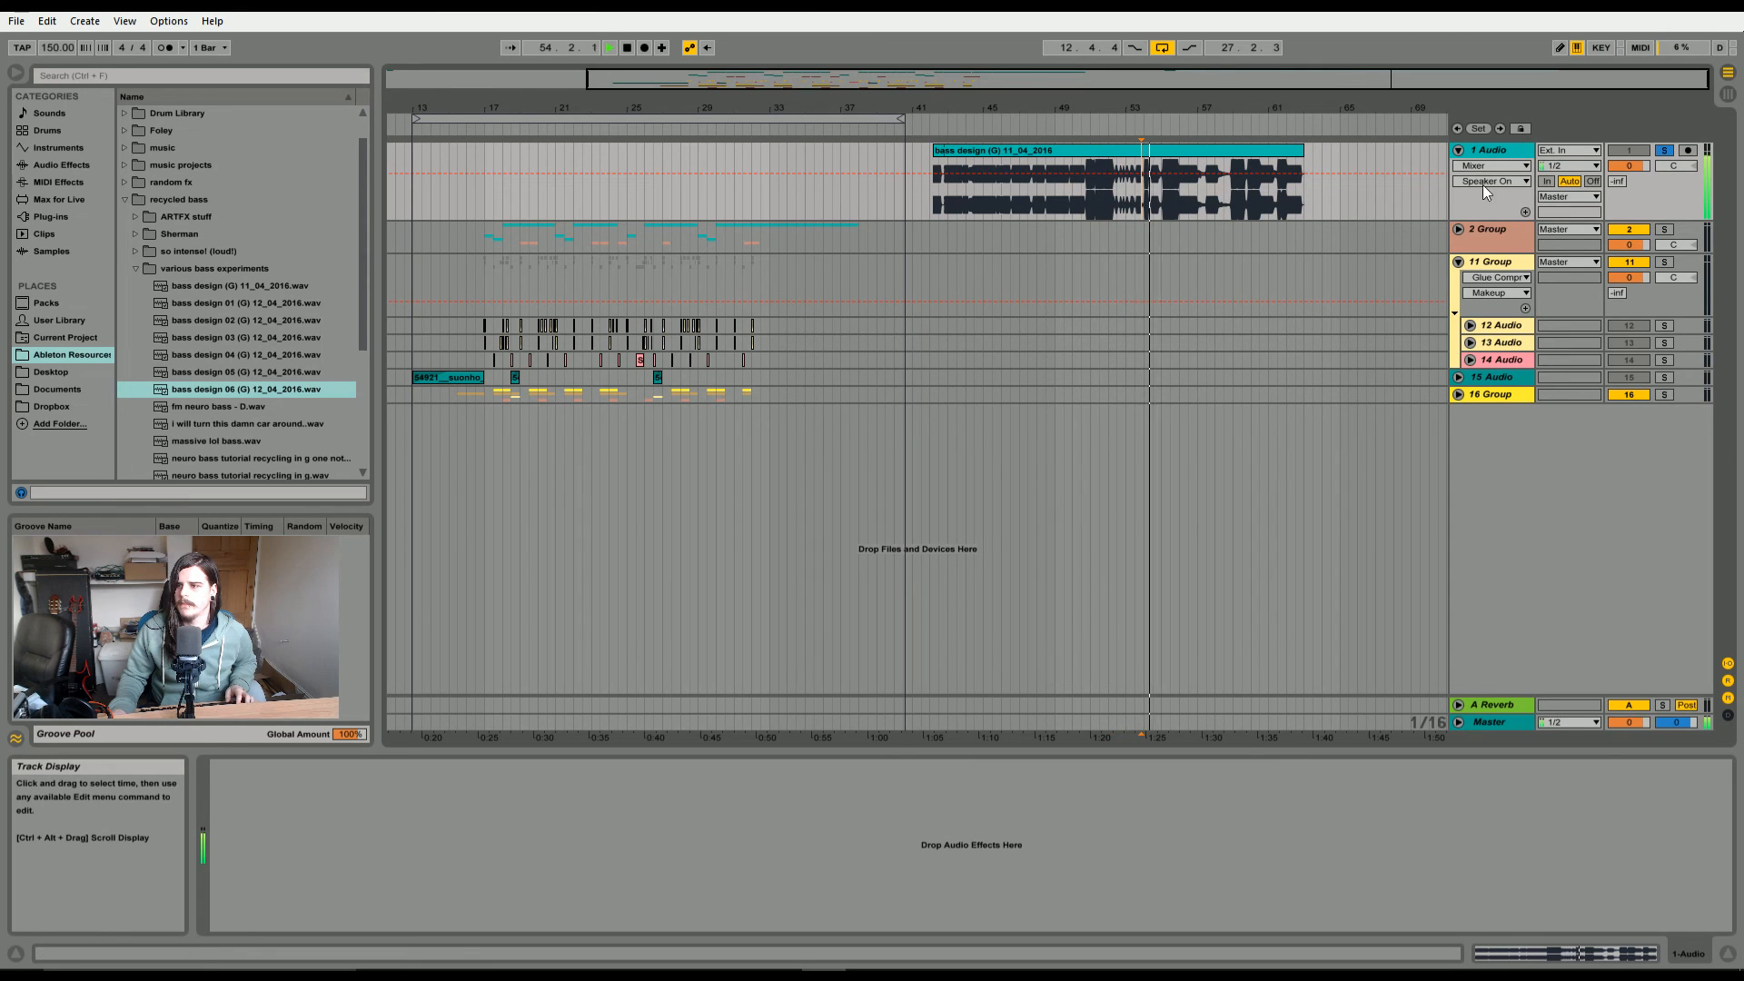
- Unsolo the 1 Audio track and delete its bass design clip at bar 42
click(1246, 153)
drag(998, 78, 999, 36)
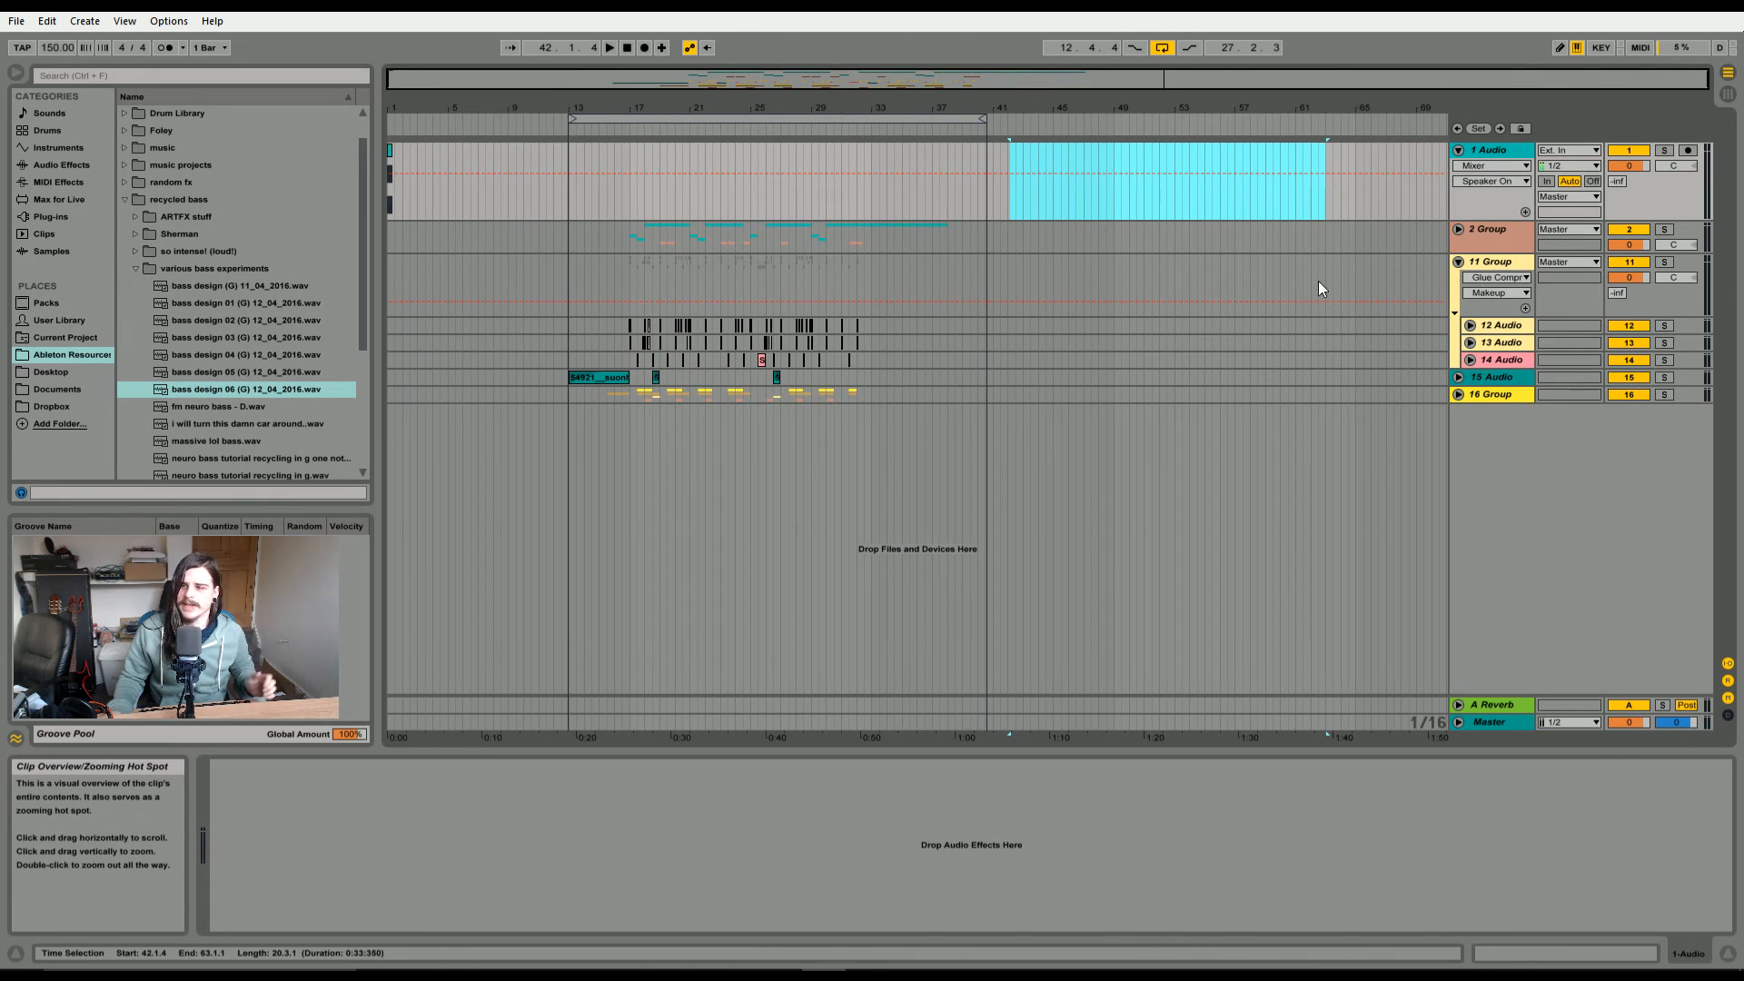
- Unfold 2 Group with its 6 Audio, 7 Audio and 3 Audio tracks to examine the bass clips from bar 17
click(1458, 230)
drag(695, 79, 708, 172)
click(516, 379)
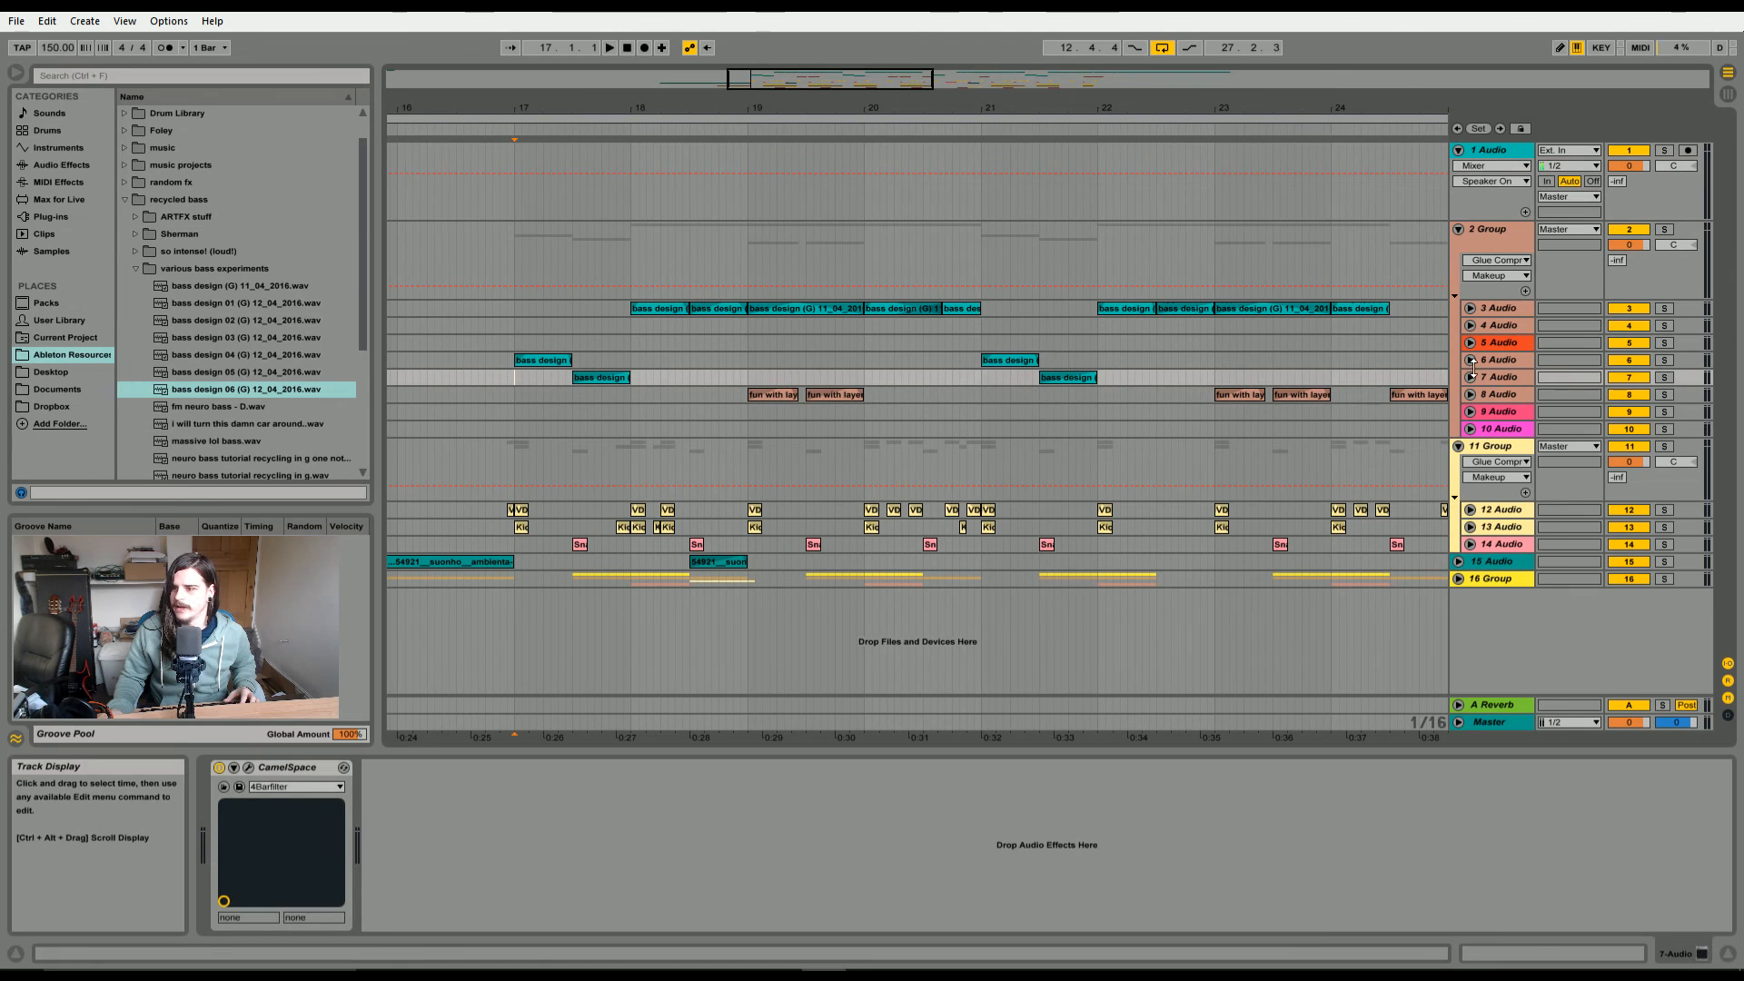
click(1470, 360)
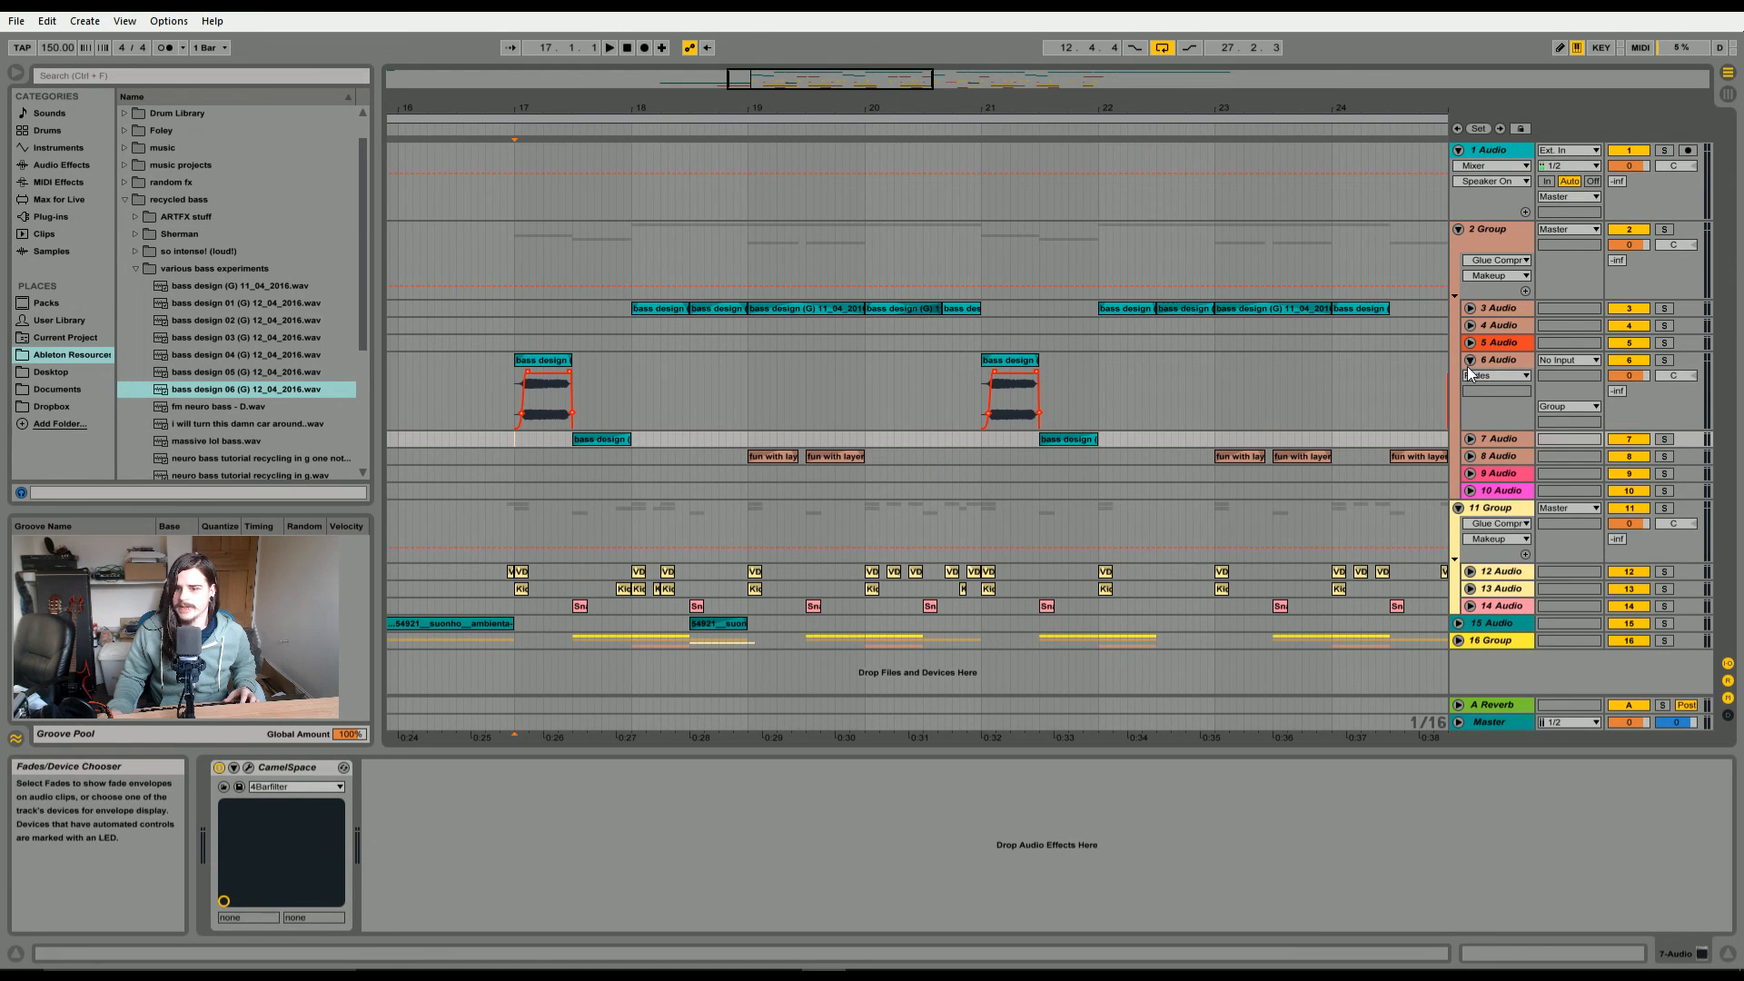
click(1470, 439)
click(602, 477)
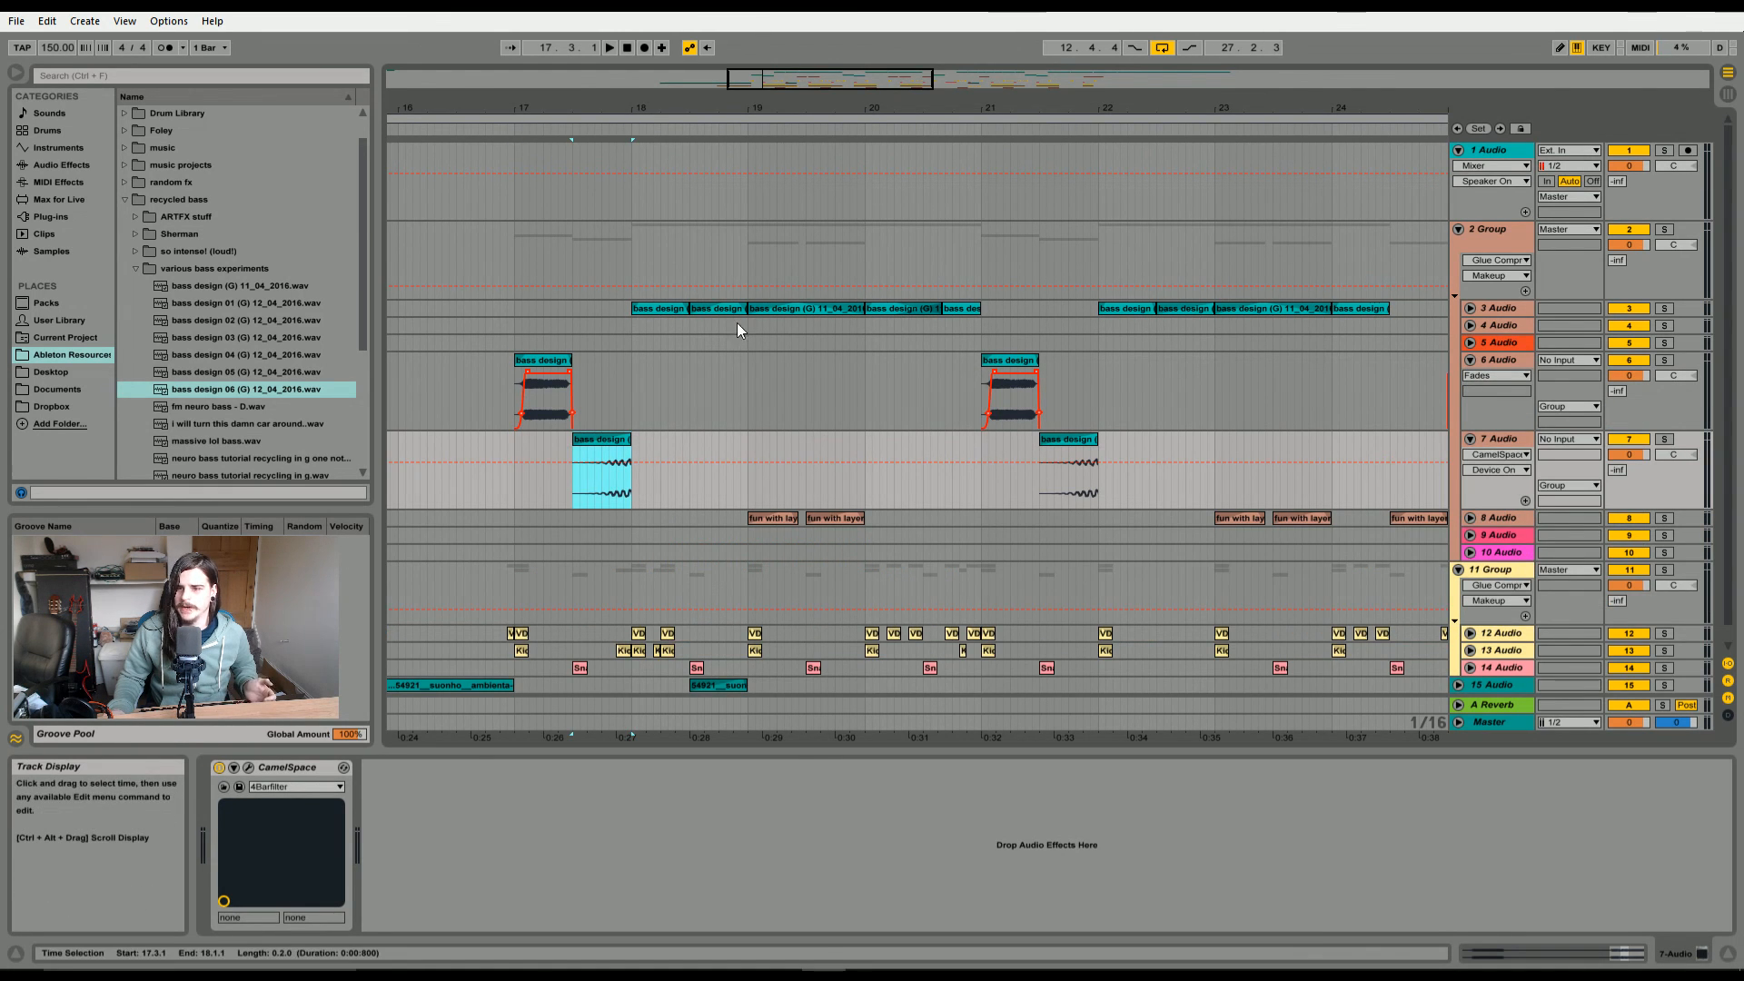
click(1469, 310)
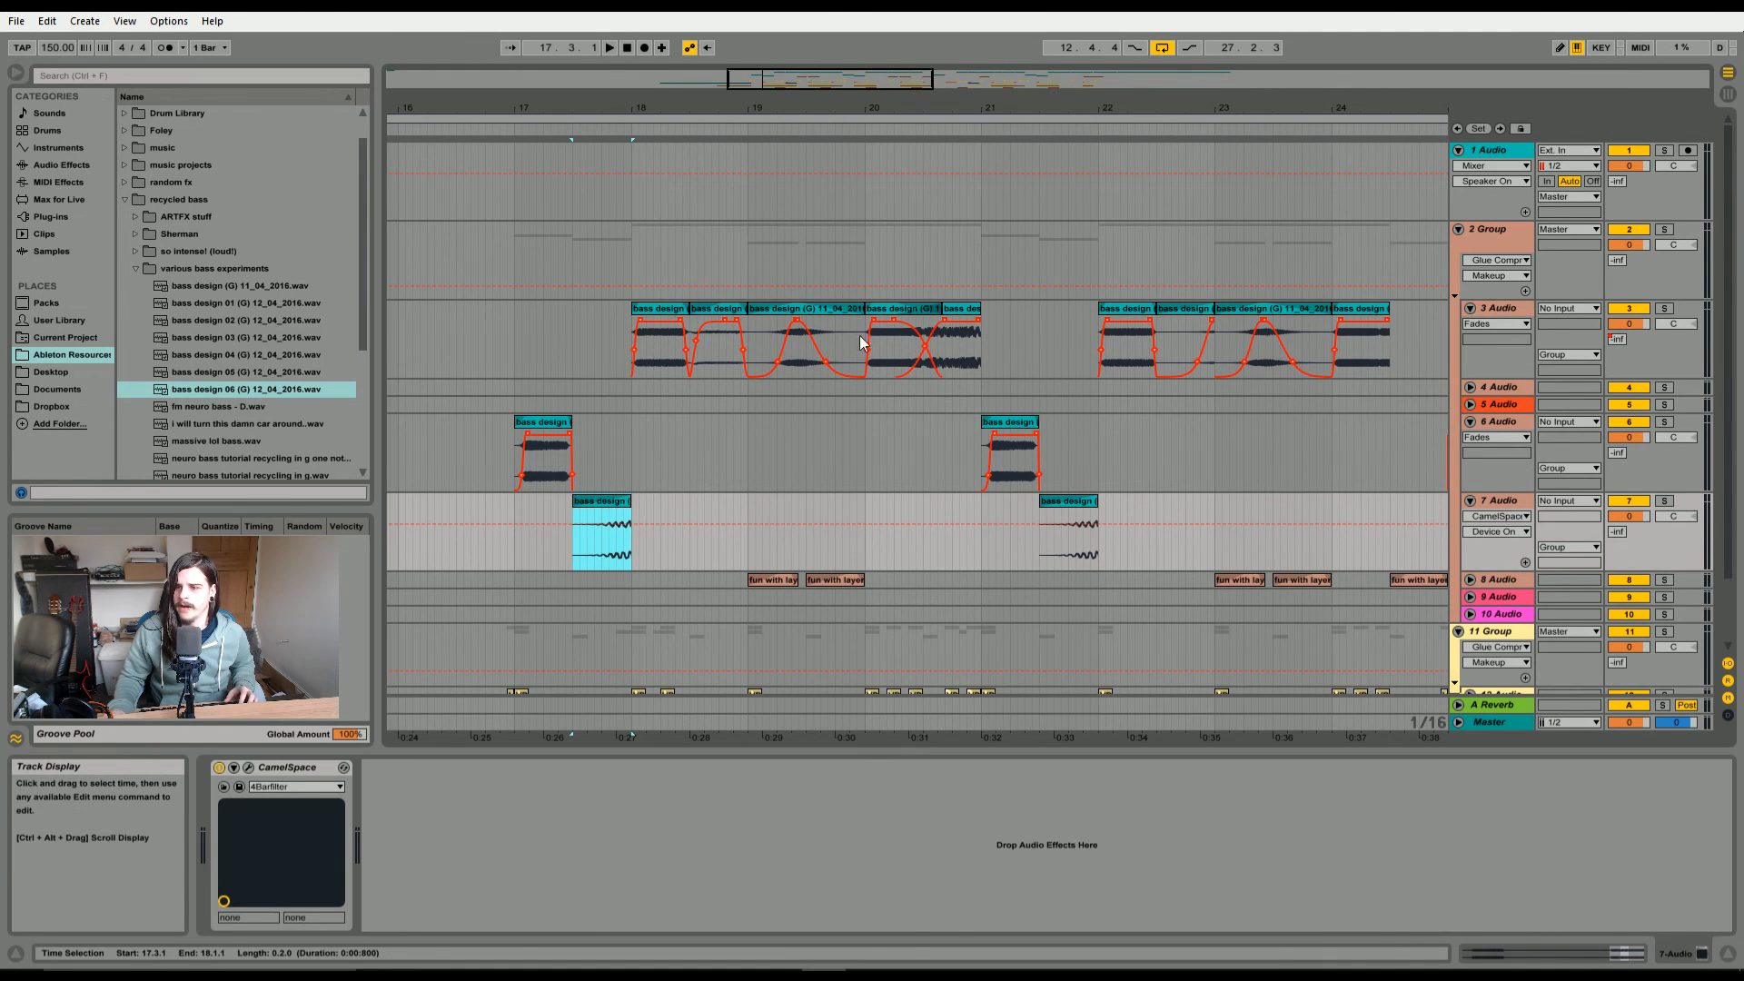
- Play the 3 Audio bass clips from bar 22 and open the bar 23 clip in the sample editor
drag(818, 75, 872, 74)
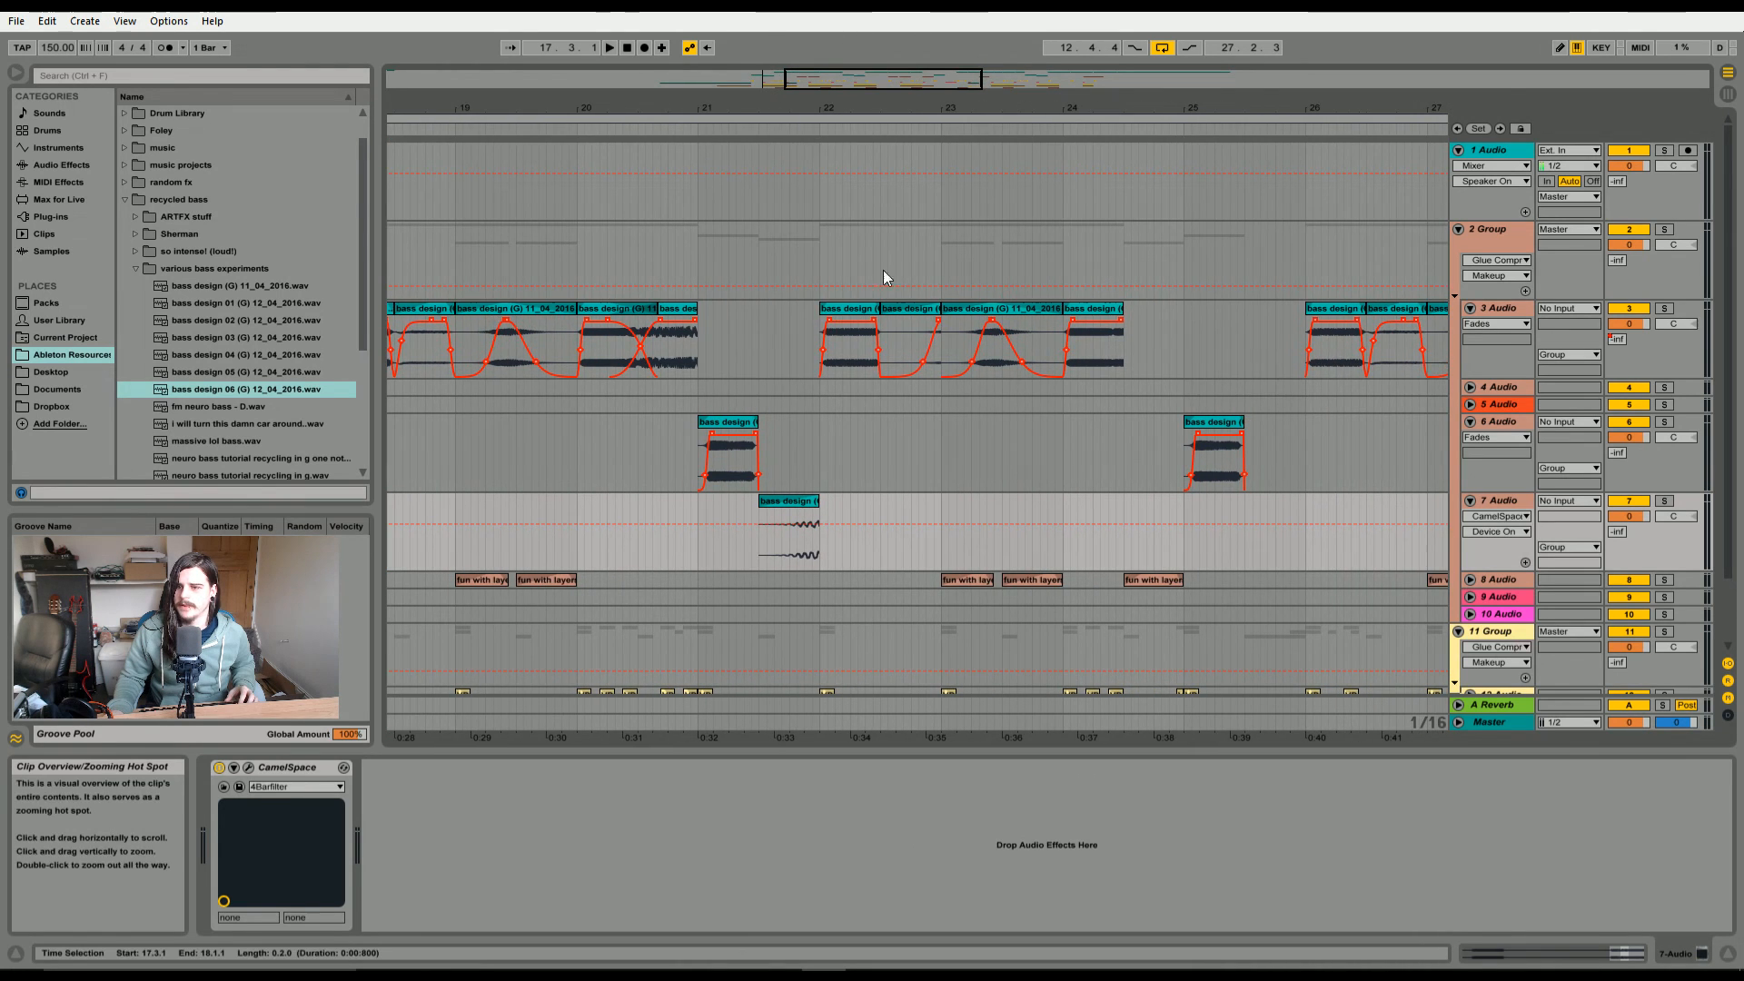
click(826, 335)
key(space)
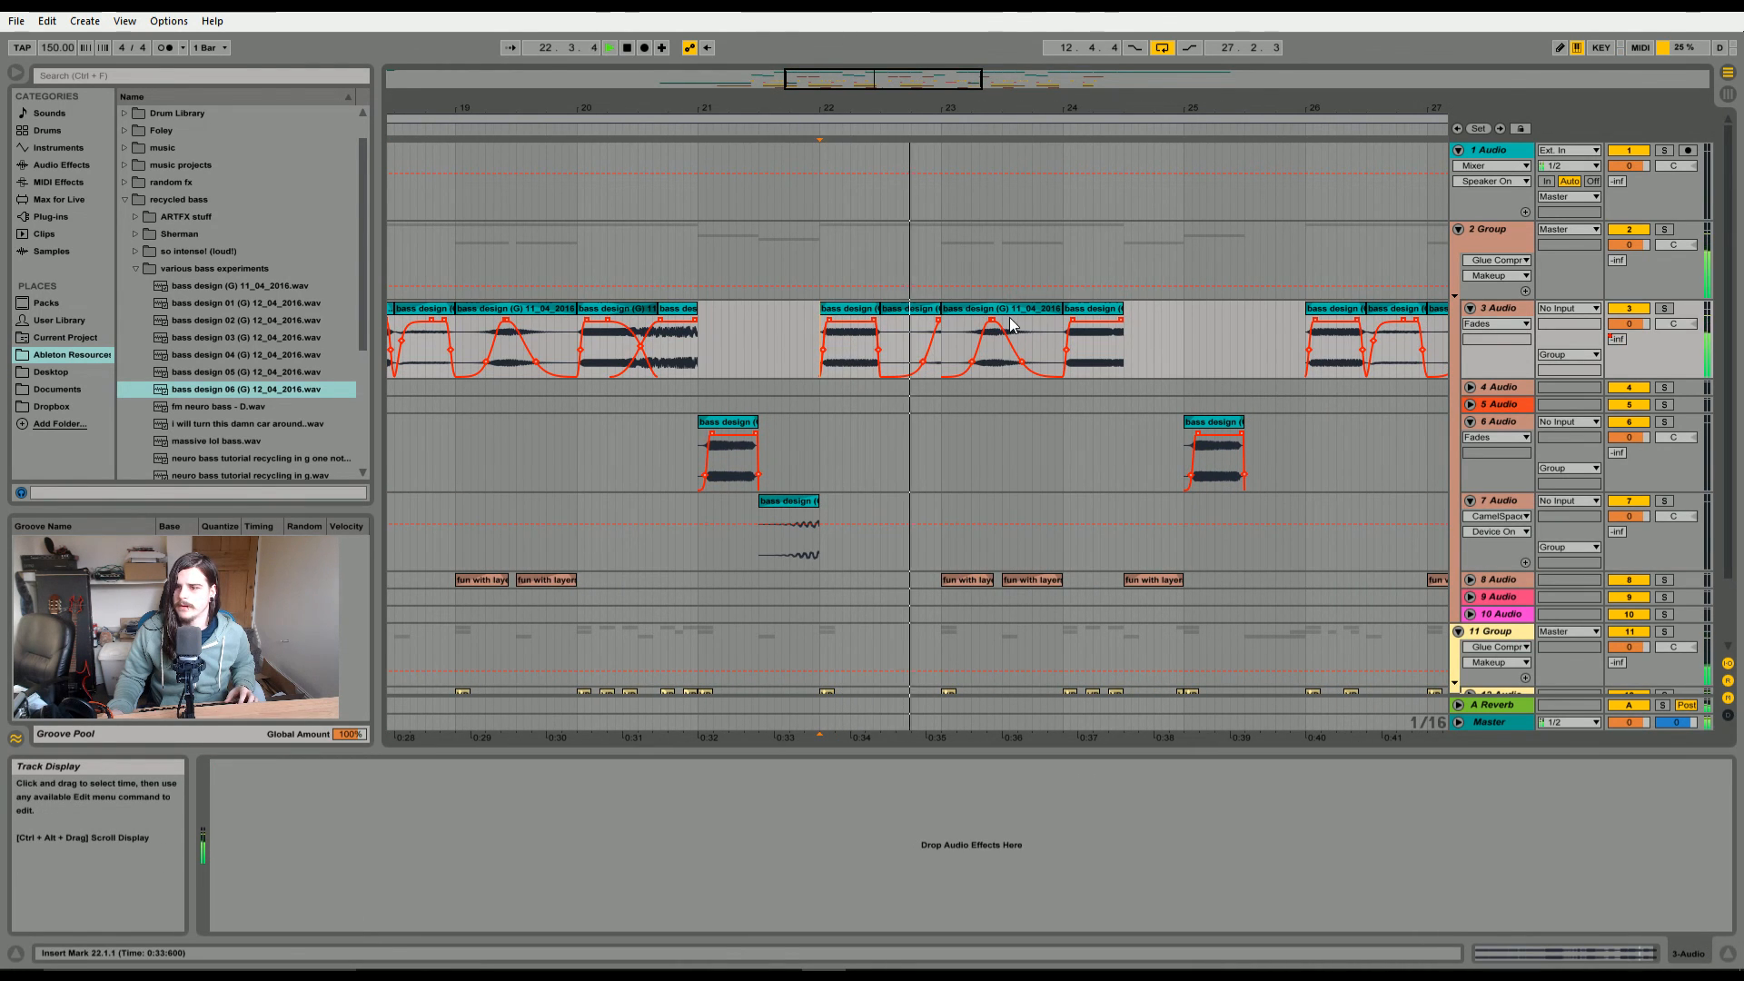
click(1011, 325)
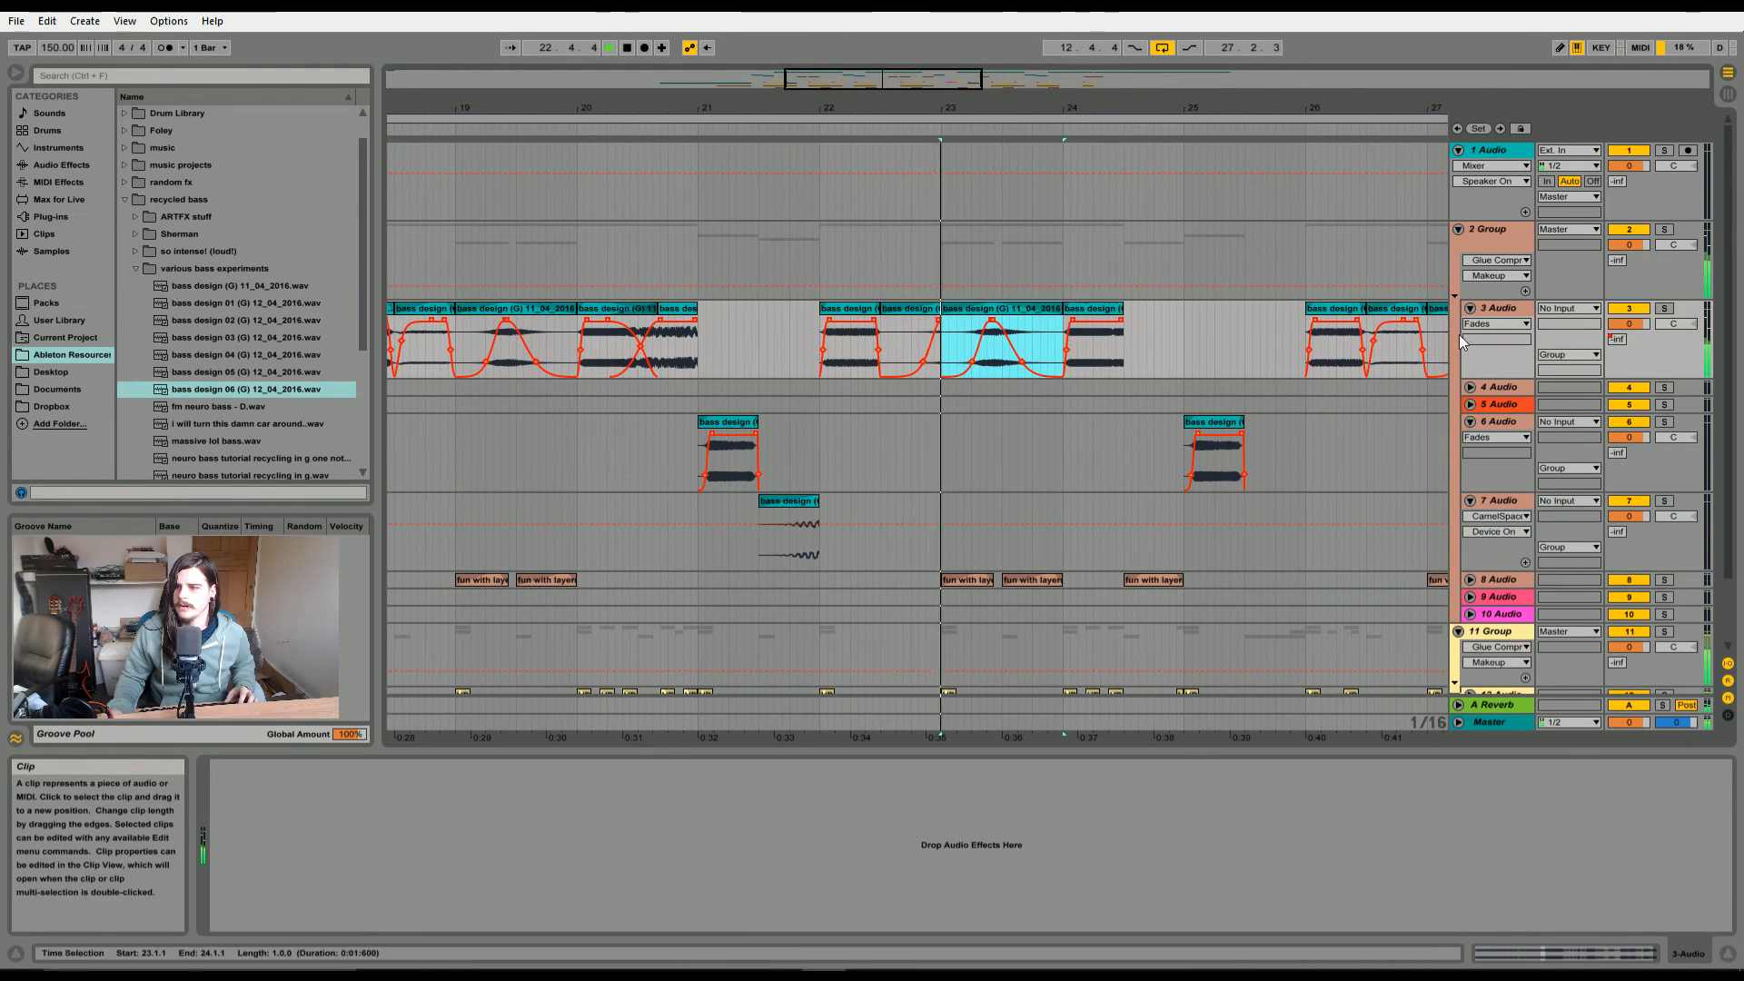
double_click(1032, 338)
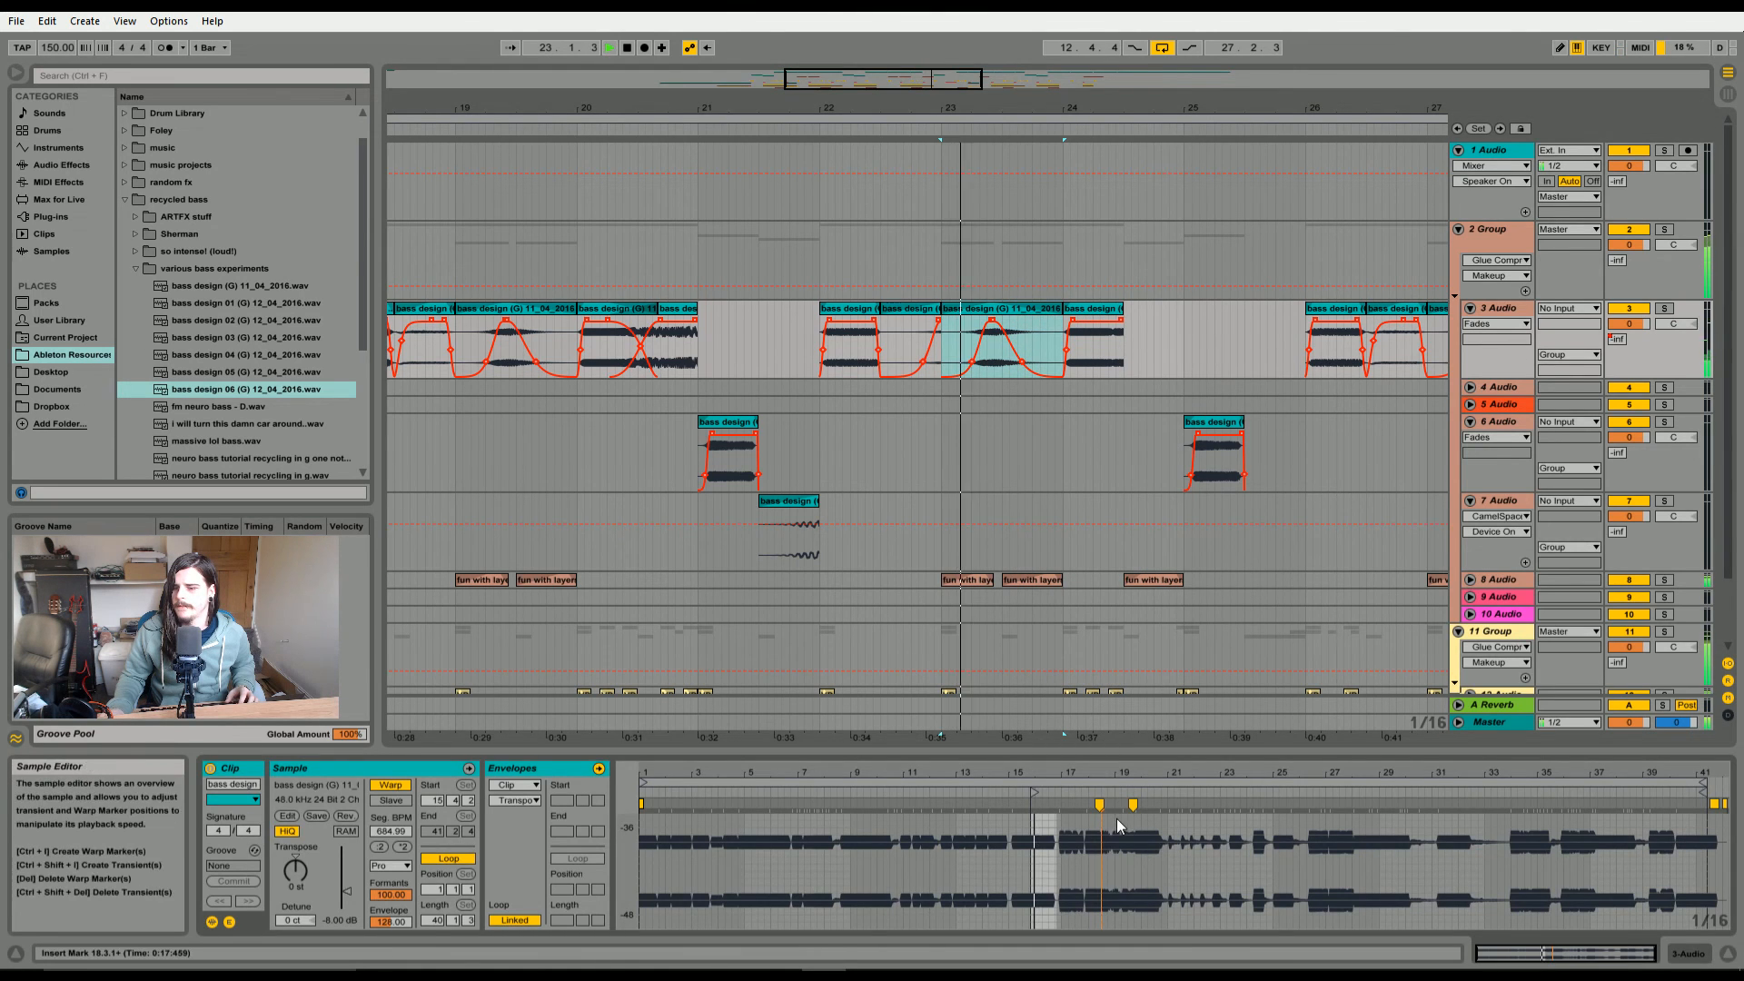
key(space)
- Examine the sample of the long bass design clip at bar 33 on 3 Audio and audition it
drag(885, 74, 1052, 86)
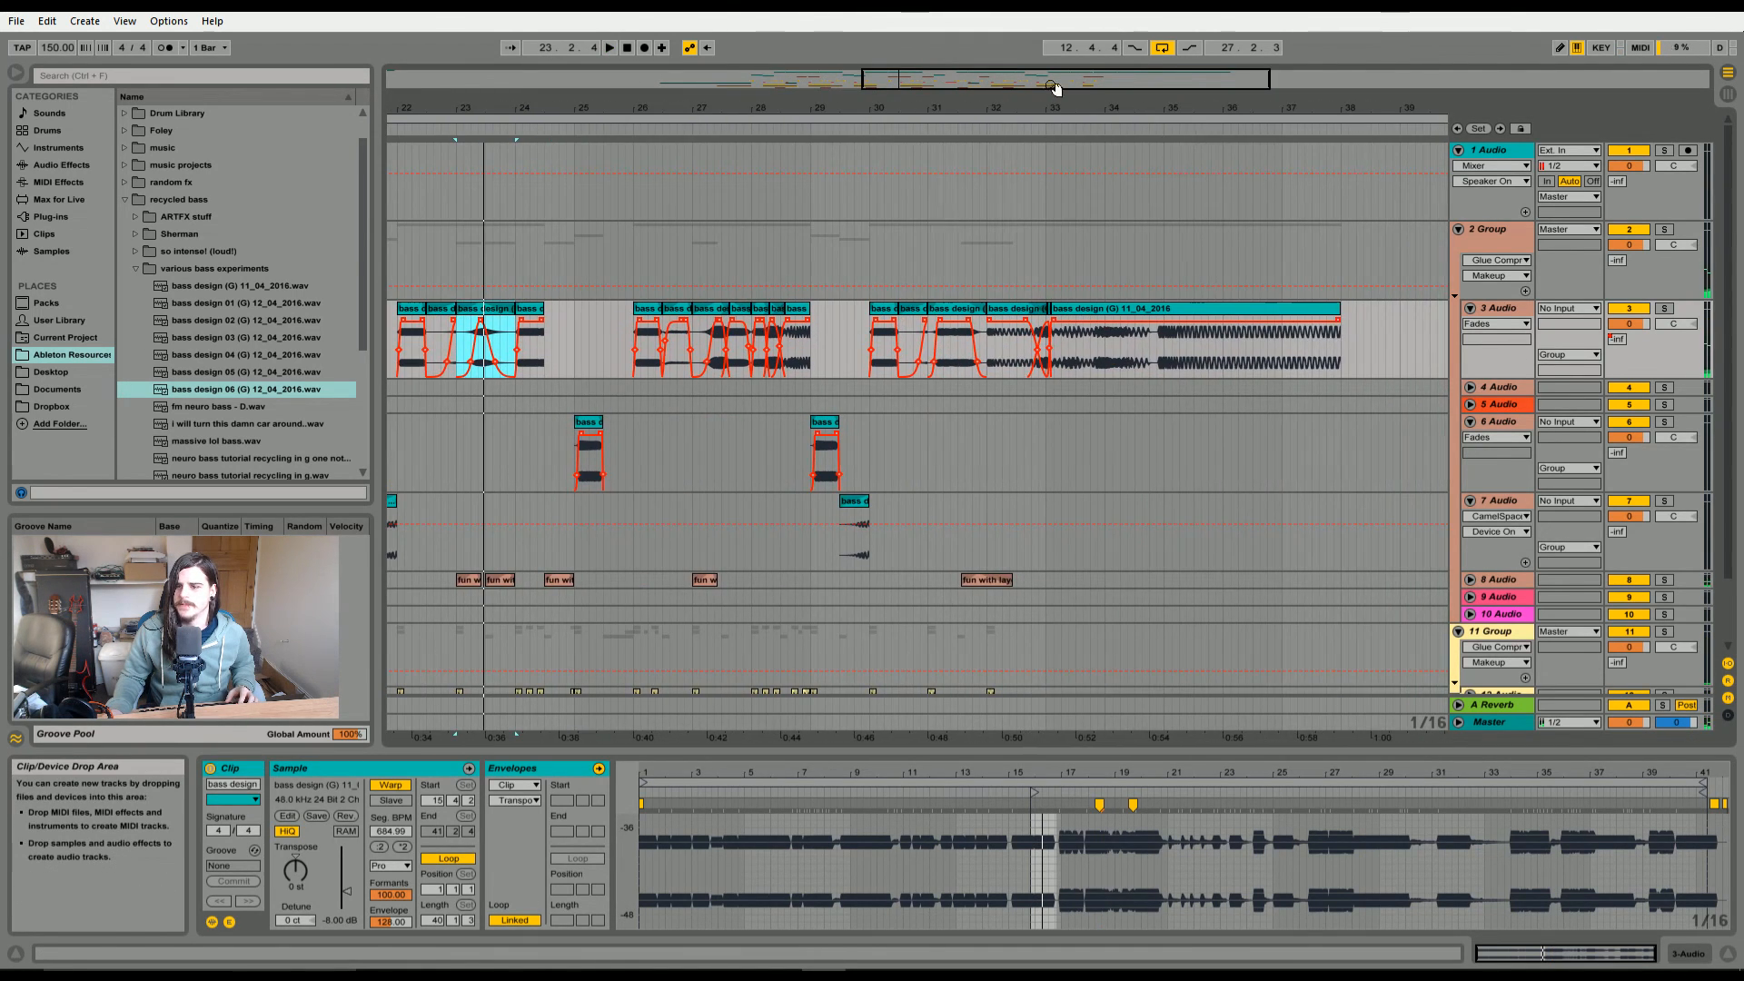
click(1153, 327)
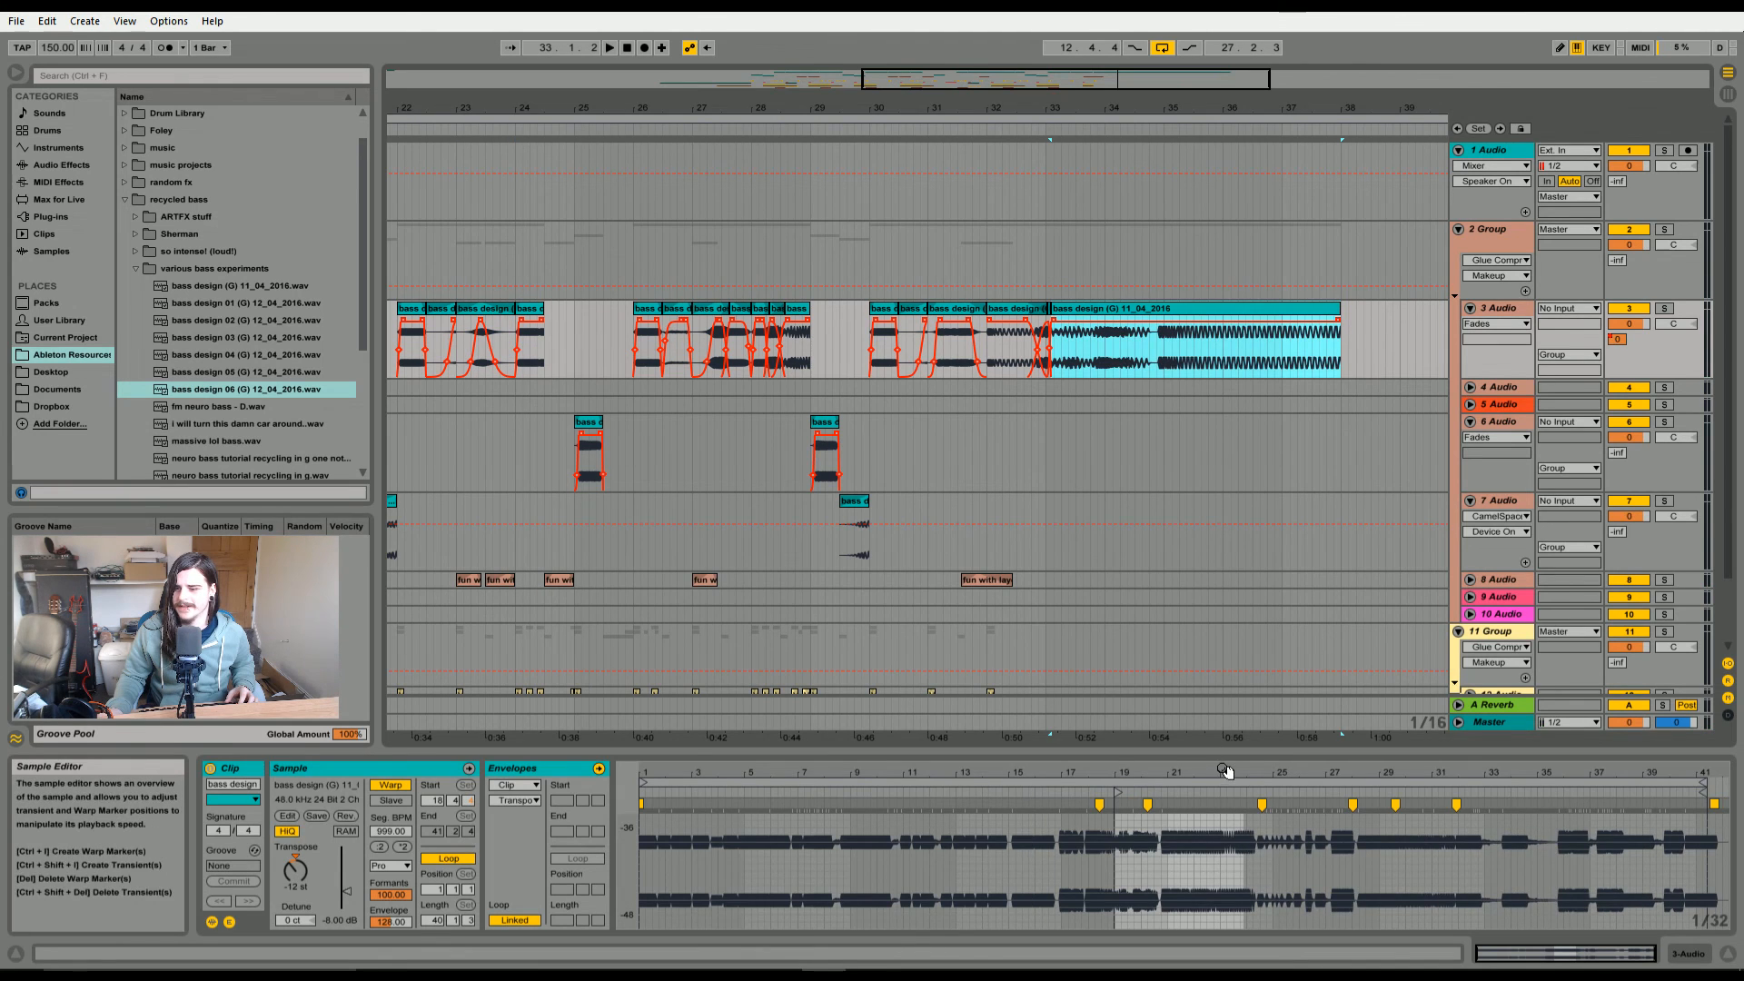
drag(1226, 770, 1038, 779)
key(space)
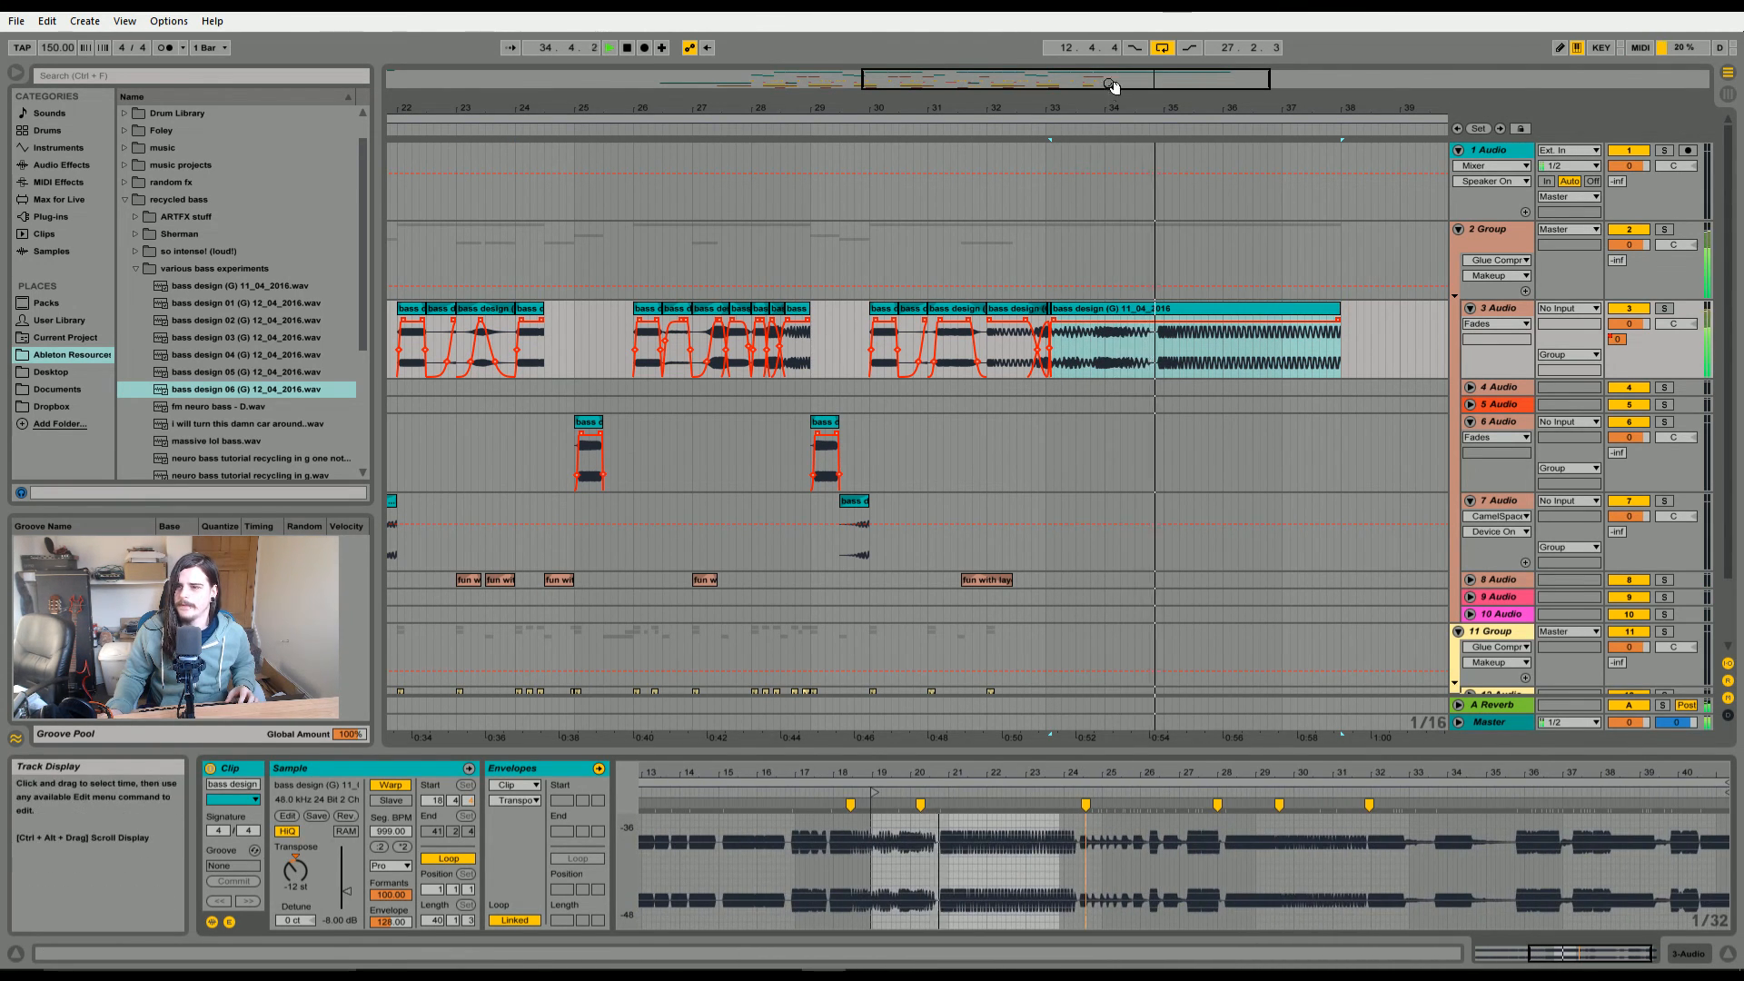
drag(1114, 83, 1108, 33)
key(space)
- Show the sample details of the 7 Audio bass clip in bar 17
drag(703, 84, 751, 86)
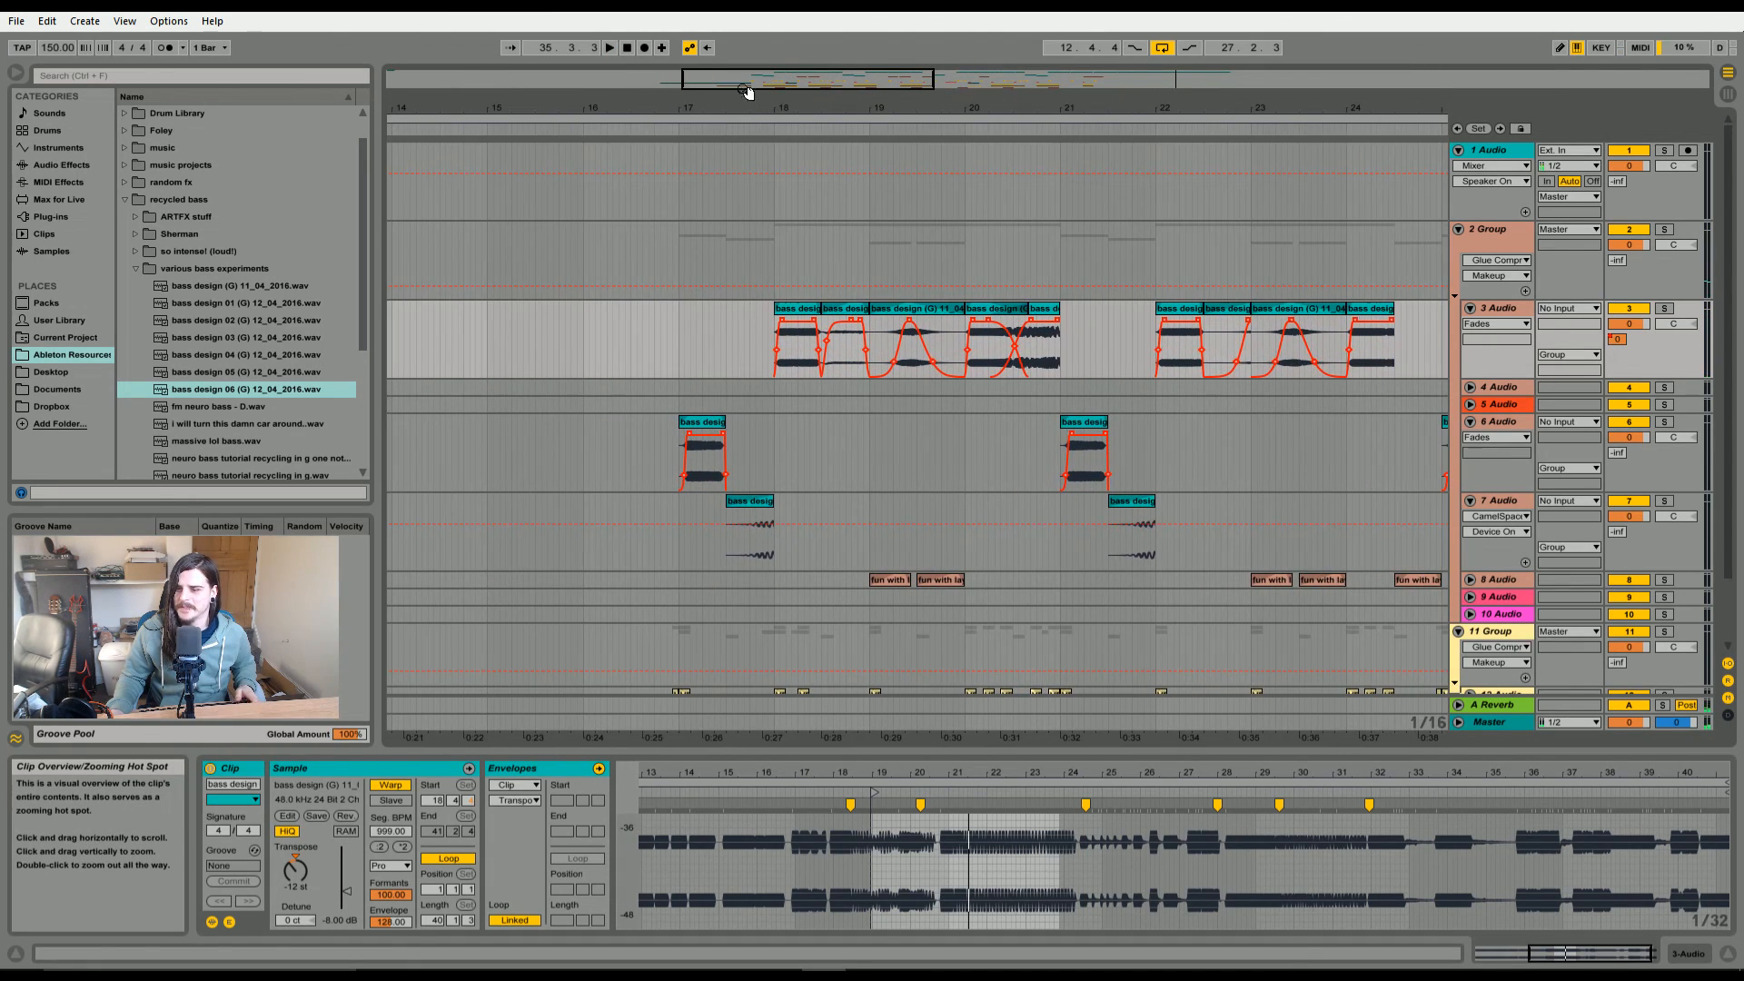
click(751, 509)
scroll(916, 440, down, 3)
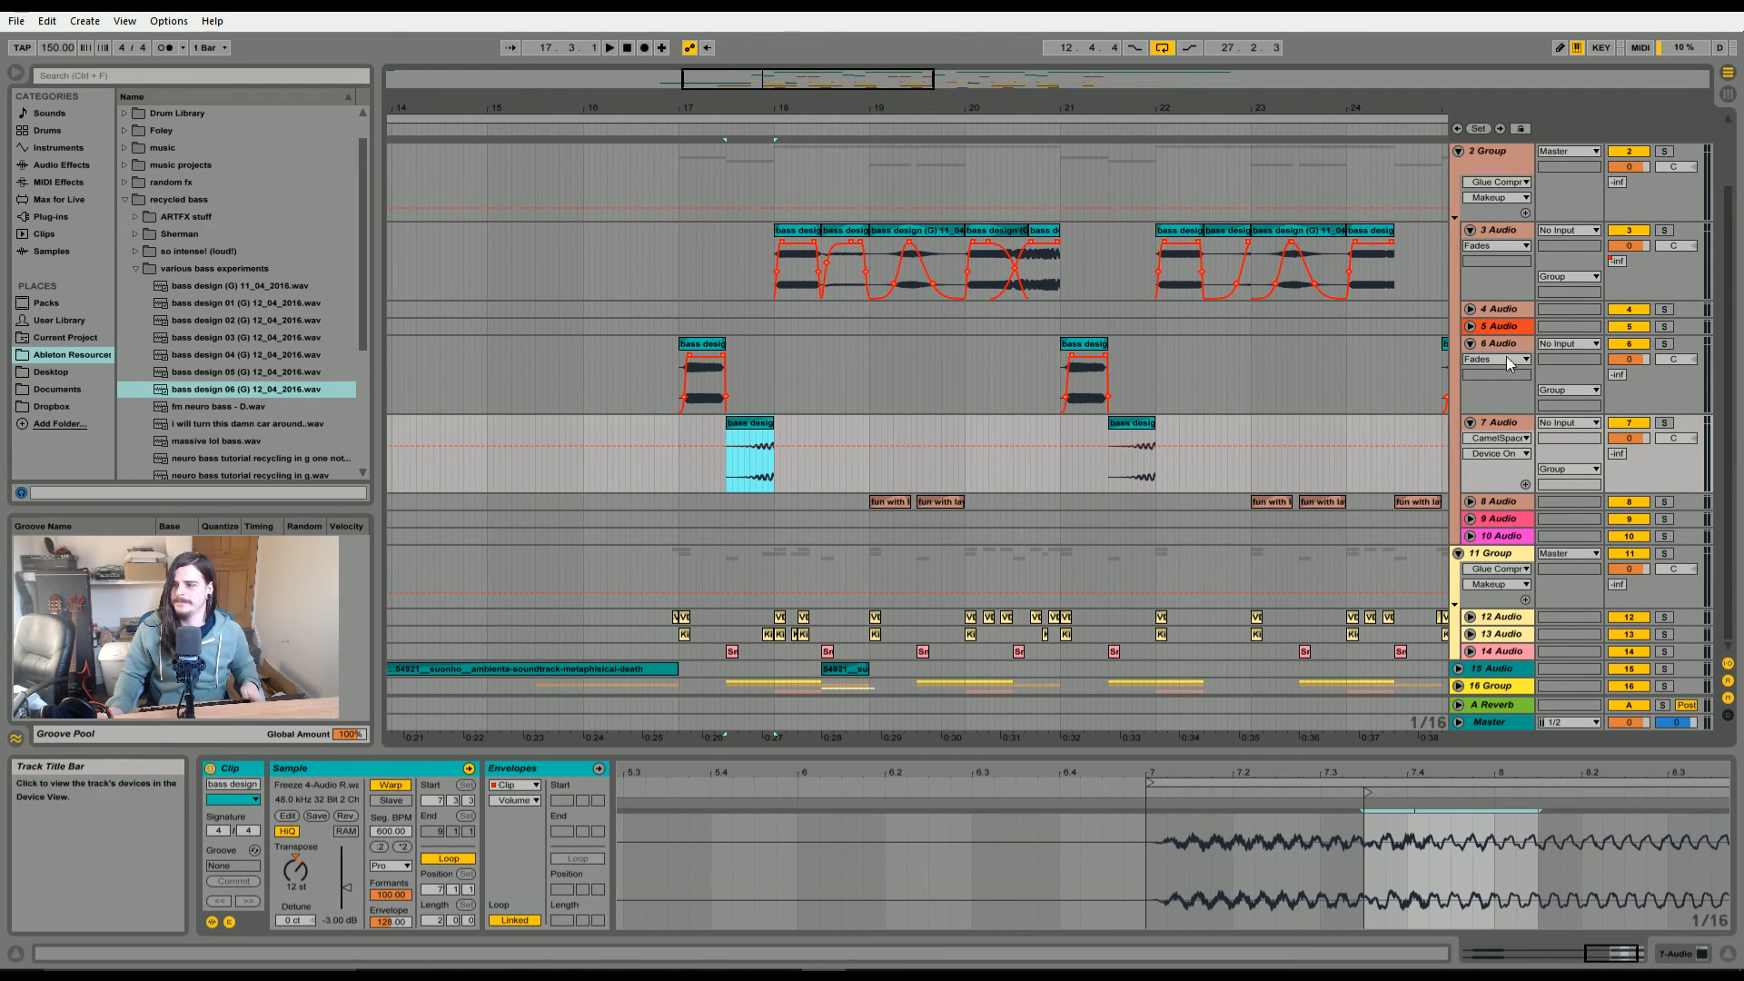
- Fold the 3 Audio, 6 Audio and 7 Audio tracks and show the whole arrangement
click(1470, 229)
click(1470, 280)
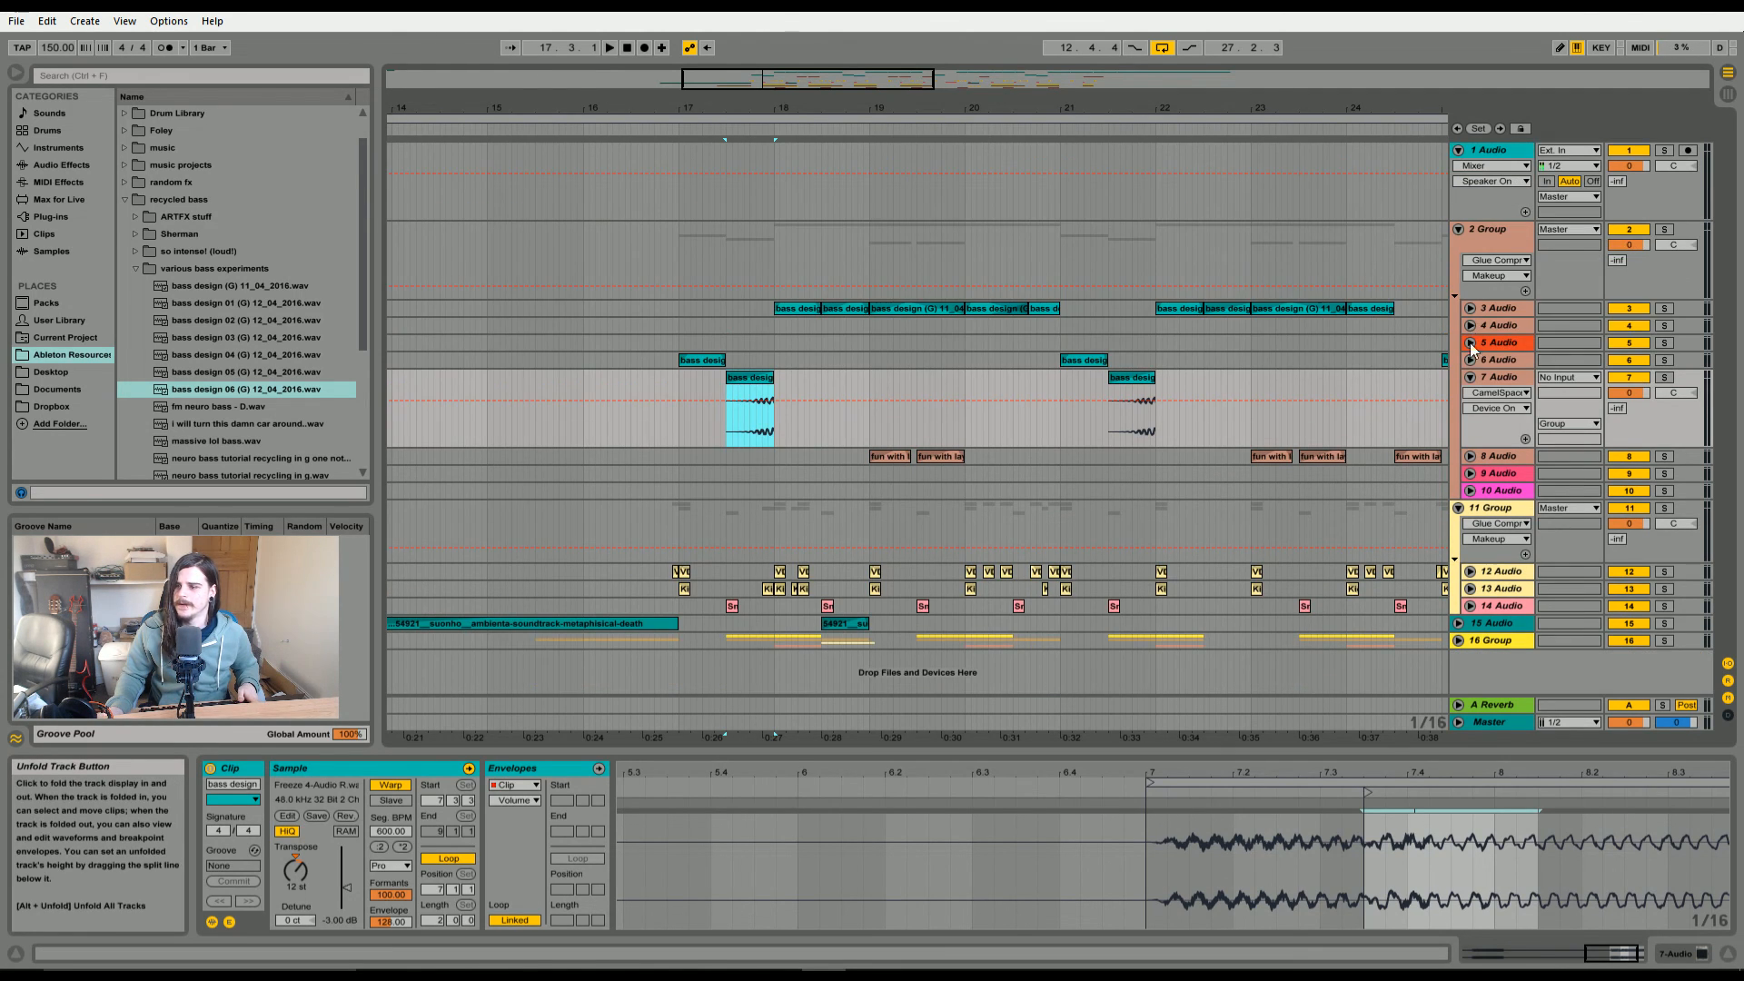
click(1471, 377)
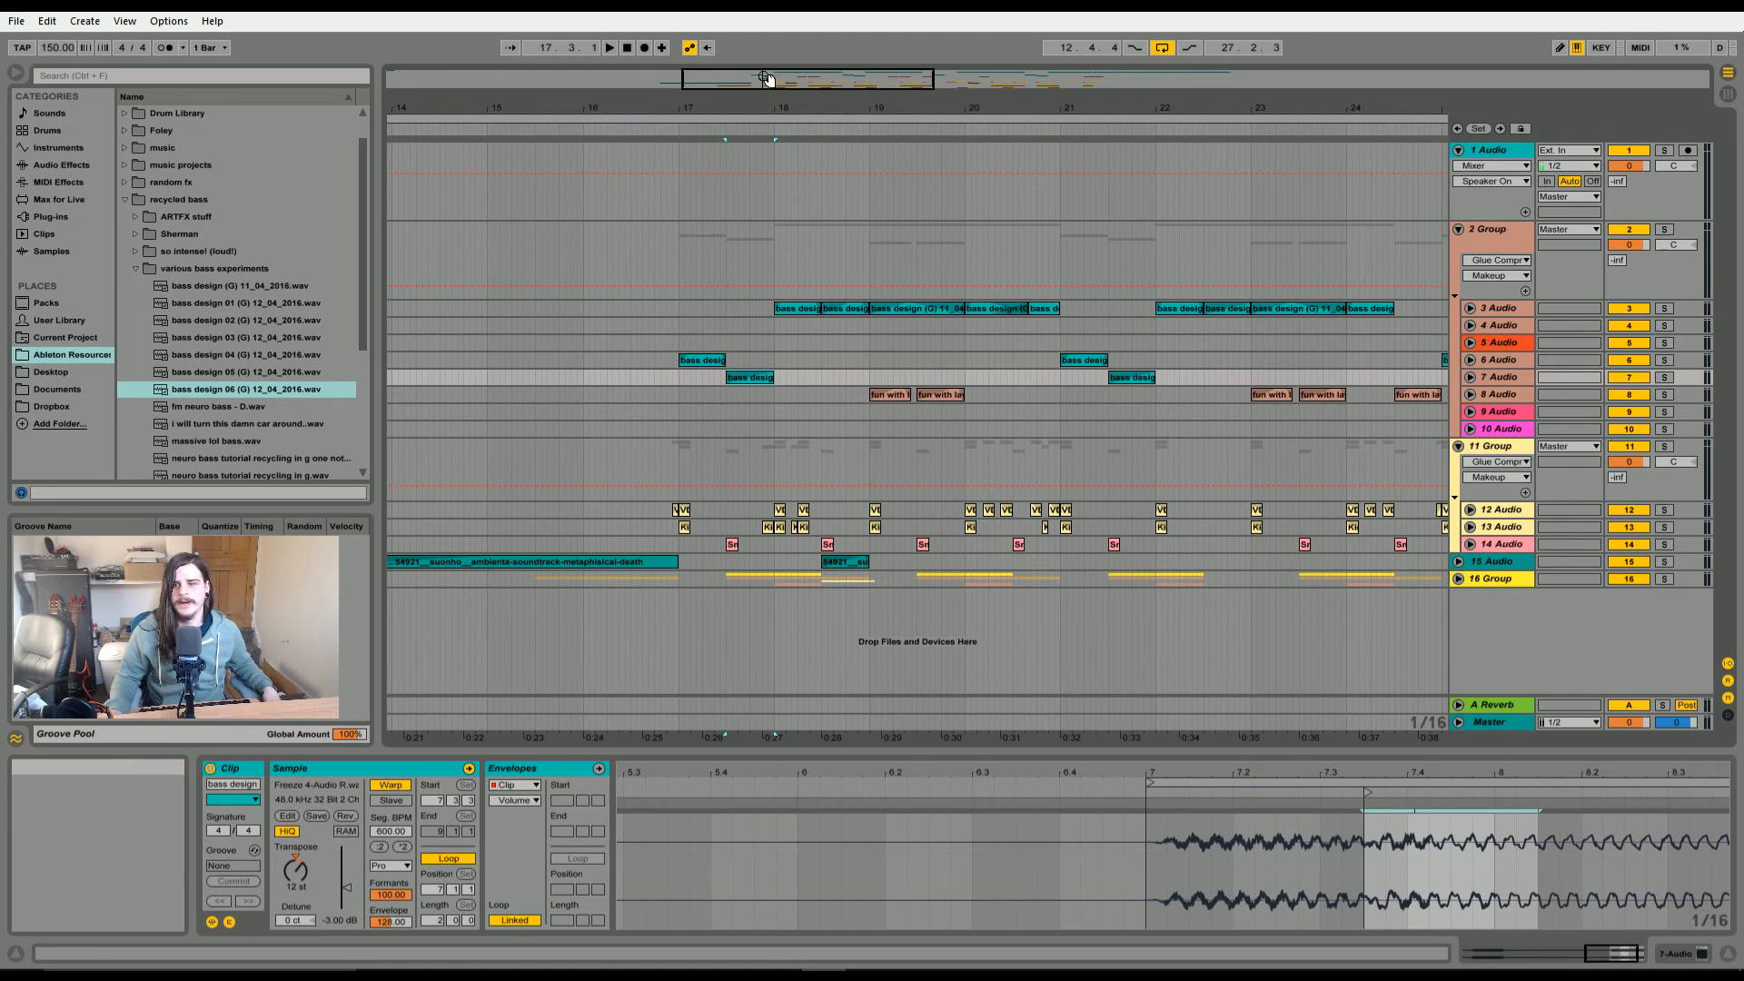
double_click(776, 73)
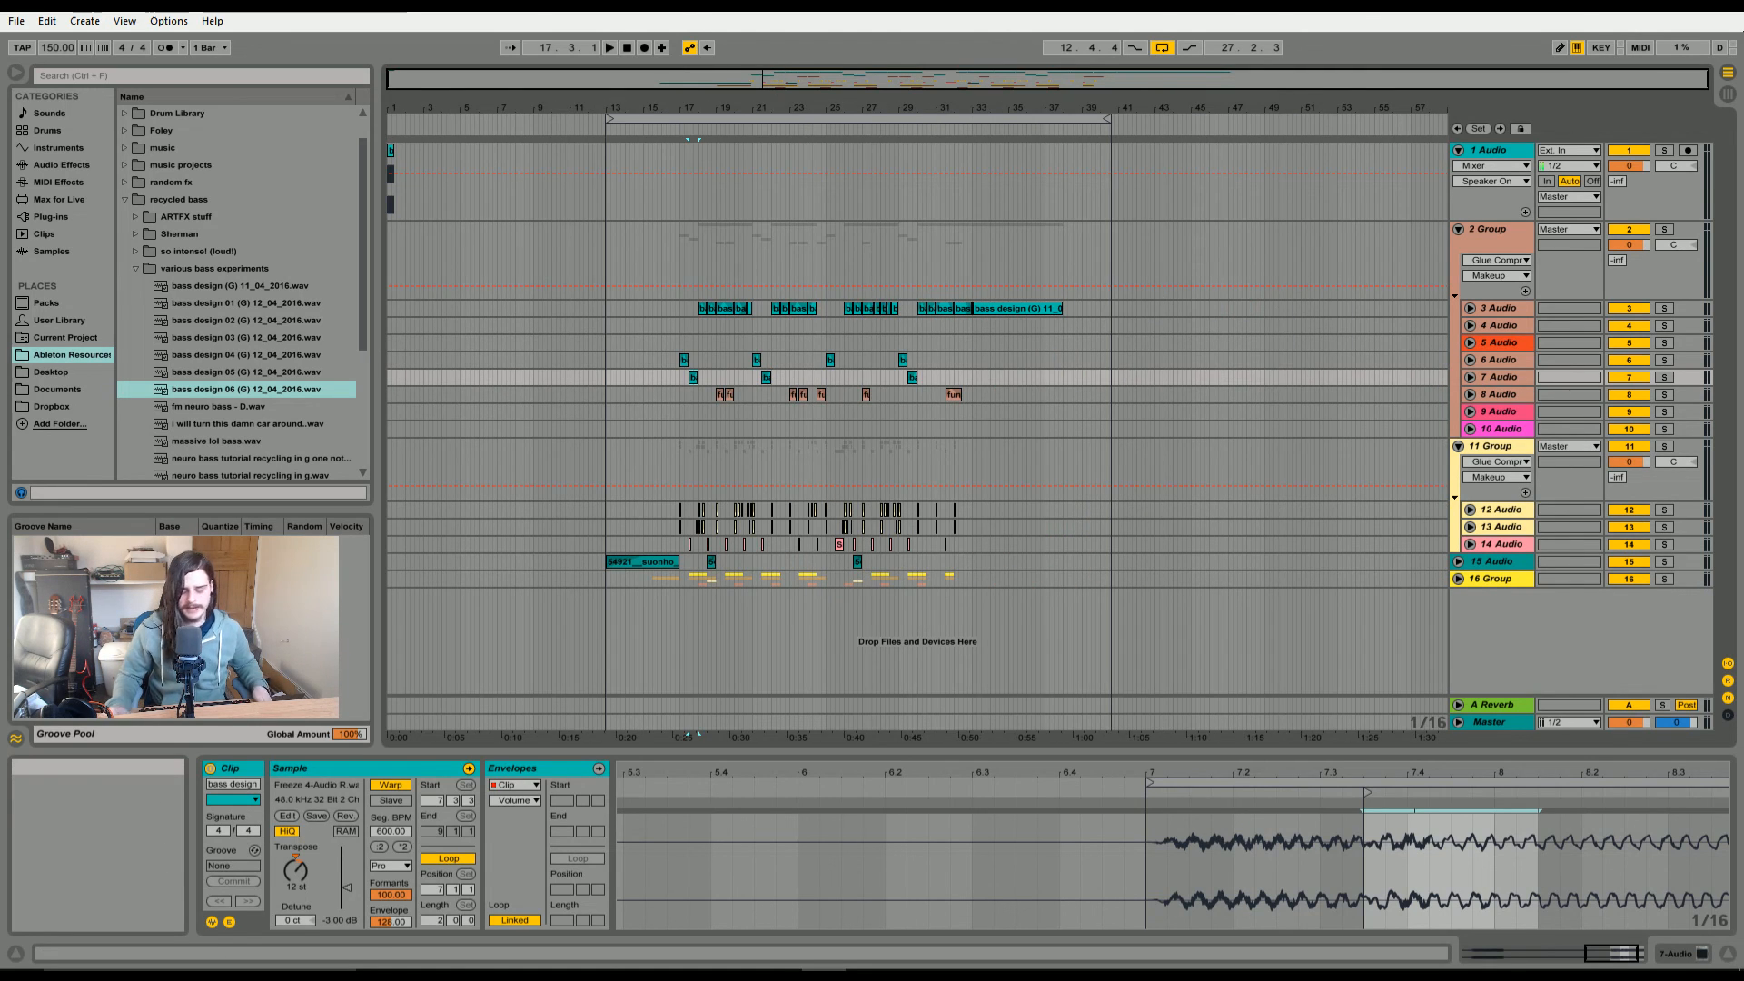